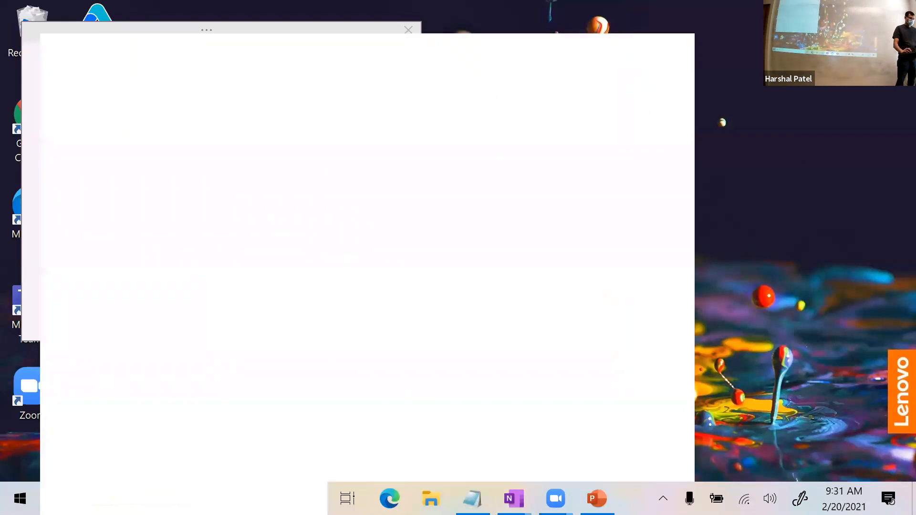
Search the Start menu for 'uft' and launch HP Unified Functional Testing.
{"action": "type", "text": "uft"}
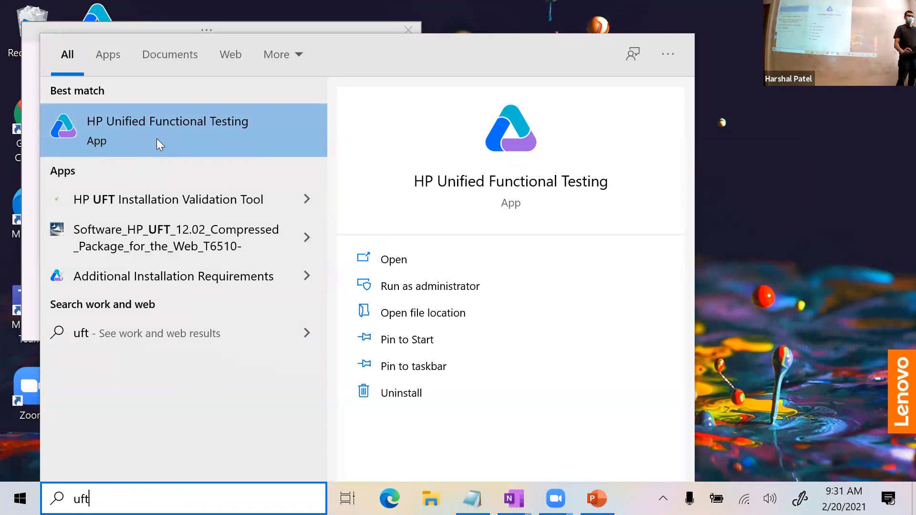
{"action": "left_click", "coordinate": [145, 131]}
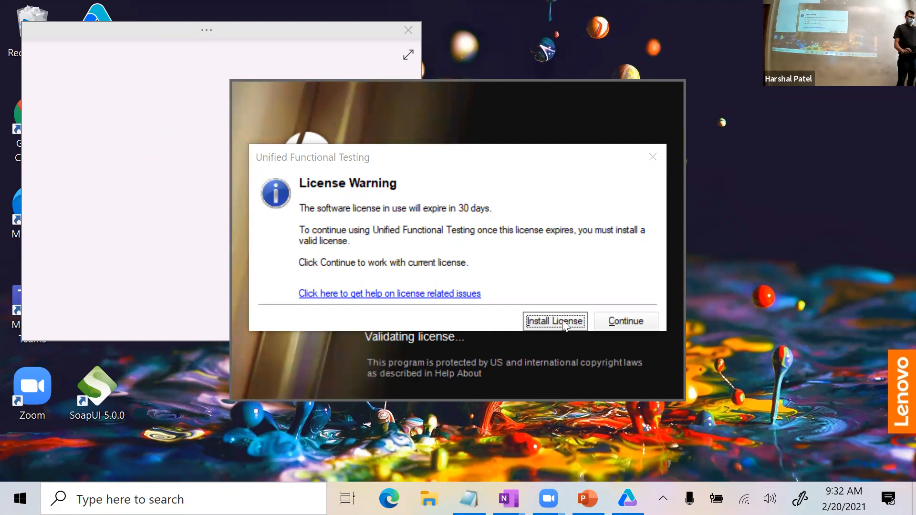
Continue past the 30-day license expiry warning using the current license.
{"action": "left_click", "coordinate": [644, 319]}
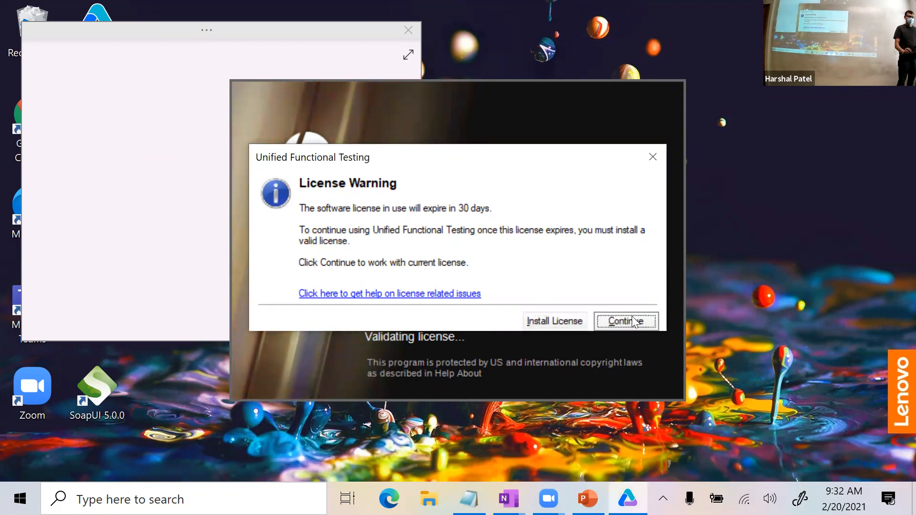
{"action": "left_click", "coordinate": [633, 320]}
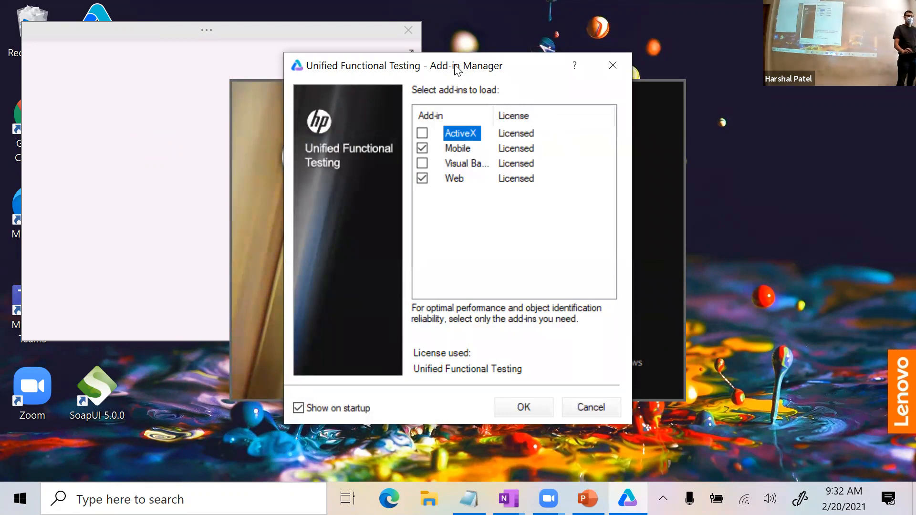
Load only the Mobile and Web add-ins with Show on startup unchecked.
{"action": "left_click_drag", "start_coordinate": [457, 69], "coordinate": [446, 71]}
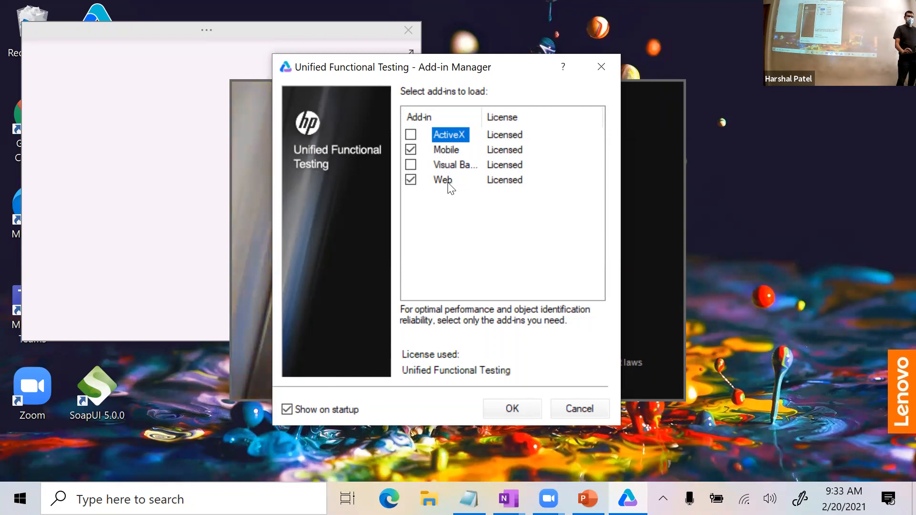
{"action": "left_click", "coordinate": [287, 411]}
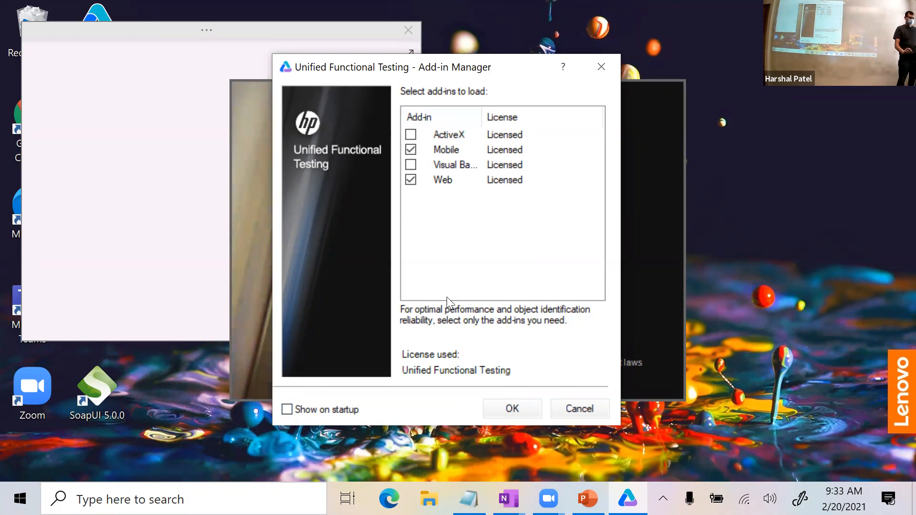
{"action": "left_click", "coordinate": [522, 411]}
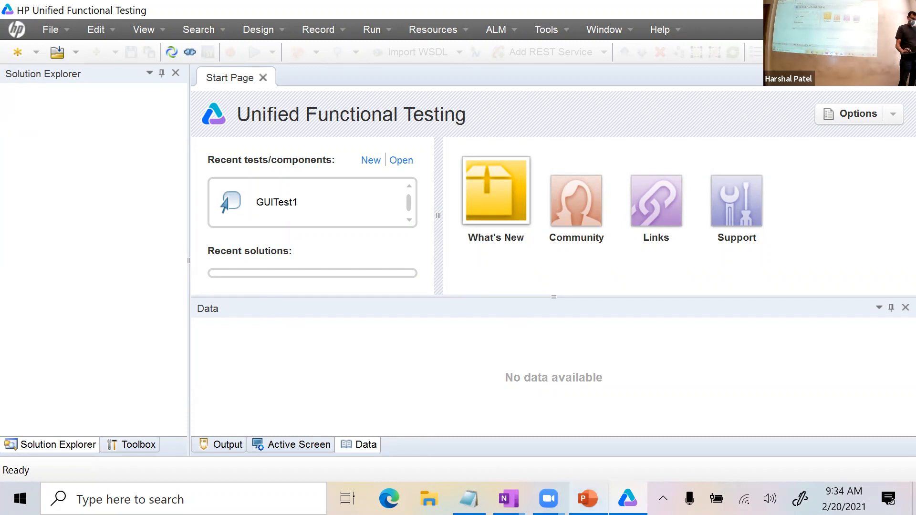
Add a new OneNote page and handwrite the word Solution with an arrow.
{"action": "mouse_move", "coordinate": [508, 498]}
{"action": "left_click", "coordinate": [466, 444]}
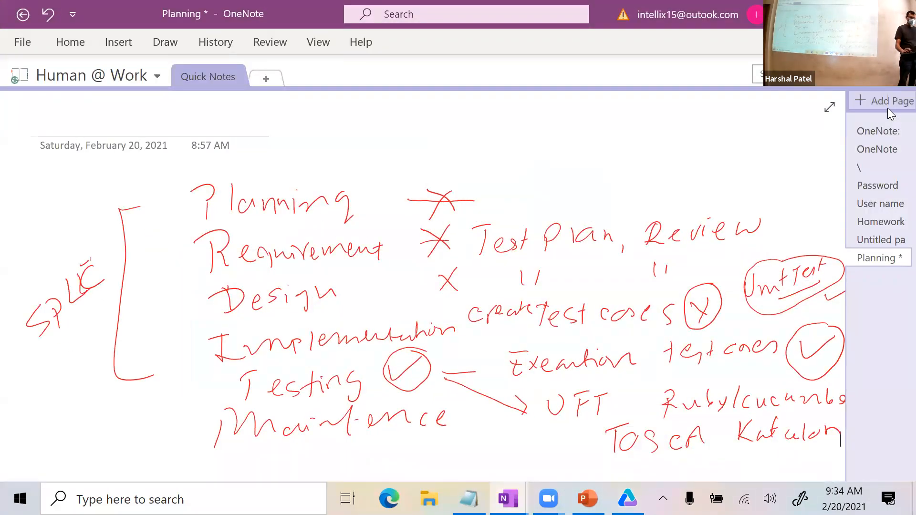
{"action": "left_click", "coordinate": [887, 108]}
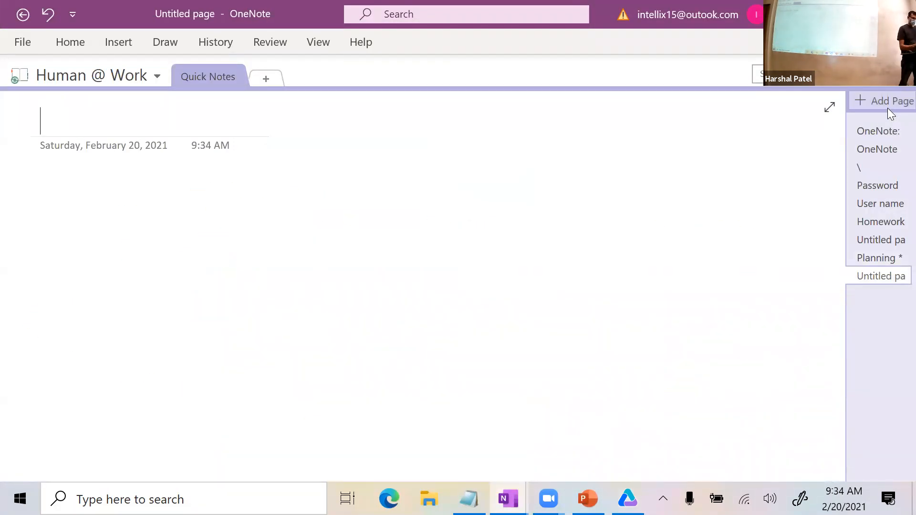
{"action": "left_click_drag", "start_coordinate": [187, 199], "coordinate": [165, 234]}
{"action": "mouse_move", "coordinate": [193, 216]}
{"action": "left_mouse_down"}
{"action": "mouse_move", "coordinate": [206, 230]}
{"action": "mouse_move", "coordinate": [243, 225]}
{"action": "left_mouse_up"}
{"action": "mouse_move", "coordinate": [249, 209]}
{"action": "left_mouse_down"}
{"action": "mouse_move", "coordinate": [250, 229]}
{"action": "mouse_move", "coordinate": [263, 218]}
{"action": "mouse_move", "coordinate": [275, 229]}
{"action": "left_mouse_up"}
{"action": "mouse_move", "coordinate": [281, 217]}
{"action": "left_mouse_down"}
{"action": "mouse_move", "coordinate": [299, 228]}
{"action": "mouse_move", "coordinate": [419, 189]}
{"action": "mouse_move", "coordinate": [414, 197]}
{"action": "left_mouse_up"}
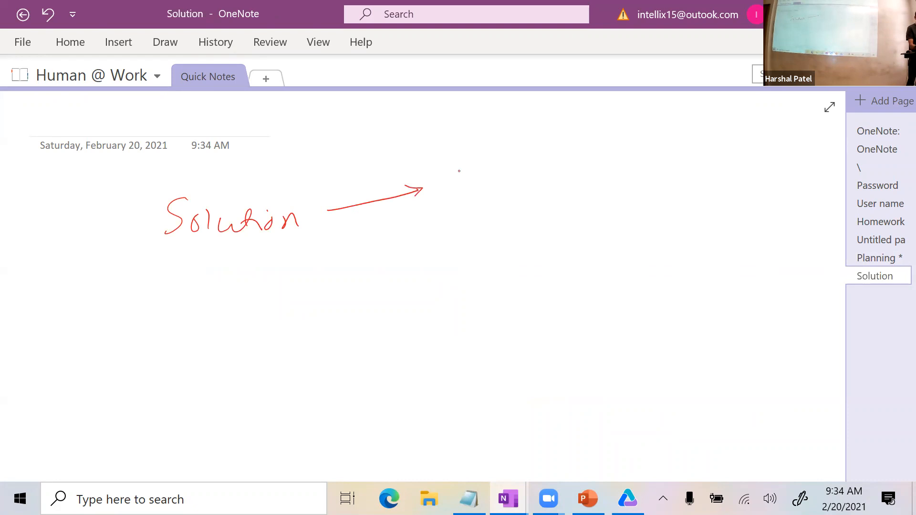
Handwrite 'Project 1 (Test1)' to the right of the first arrow.
{"action": "left_click_drag", "start_coordinate": [450, 159], "coordinate": [451, 187]}
{"action": "mouse_move", "coordinate": [449, 158]}
{"action": "left_mouse_down"}
{"action": "mouse_move", "coordinate": [452, 174]}
{"action": "mouse_move", "coordinate": [490, 179]}
{"action": "left_mouse_up"}
{"action": "mouse_move", "coordinate": [494, 170]}
{"action": "left_mouse_down"}
{"action": "mouse_move", "coordinate": [488, 194]}
{"action": "mouse_move", "coordinate": [518, 181]}
{"action": "left_mouse_up"}
{"action": "left_click_drag", "start_coordinate": [523, 168], "coordinate": [524, 185]}
{"action": "left_click_drag", "start_coordinate": [516, 175], "coordinate": [554, 176]}
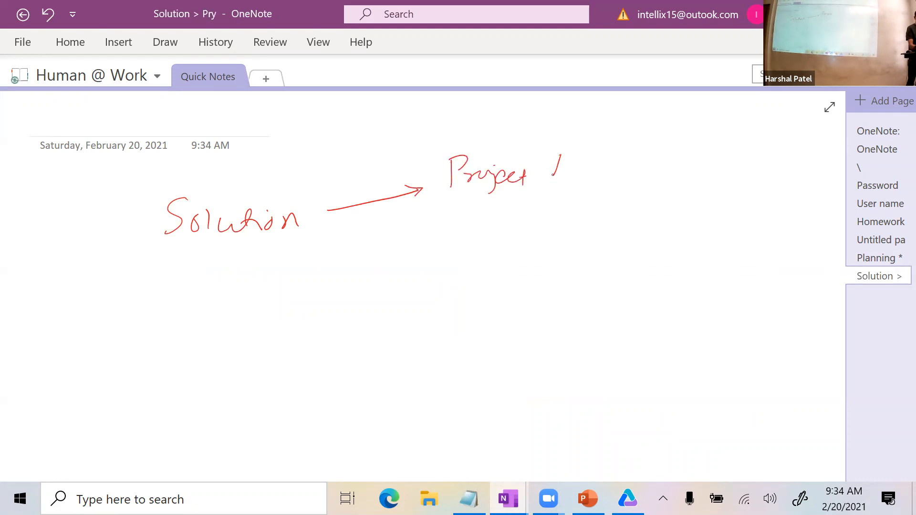
{"action": "mouse_move", "coordinate": [611, 142]}
{"action": "left_mouse_down"}
{"action": "mouse_move", "coordinate": [595, 183]}
{"action": "mouse_move", "coordinate": [624, 147]}
{"action": "left_mouse_up"}
{"action": "mouse_move", "coordinate": [621, 156]}
{"action": "left_mouse_down"}
{"action": "mouse_move", "coordinate": [641, 169]}
{"action": "mouse_move", "coordinate": [674, 165]}
{"action": "left_mouse_up"}
{"action": "left_click", "coordinate": [661, 175]}
{"action": "left_click_drag", "start_coordinate": [693, 146], "coordinate": [694, 169]}
Draw a second arrow to 'Project 2 → Test 2' and underline both tests.
{"action": "left_click_drag", "start_coordinate": [342, 235], "coordinate": [446, 241]}
{"action": "left_click_drag", "start_coordinate": [437, 225], "coordinate": [480, 253]}
{"action": "mouse_move", "coordinate": [479, 225]}
{"action": "left_mouse_down"}
{"action": "mouse_move", "coordinate": [482, 238]}
{"action": "mouse_move", "coordinate": [503, 233]}
{"action": "left_mouse_up"}
{"action": "mouse_move", "coordinate": [515, 236]}
{"action": "left_mouse_down"}
{"action": "mouse_move", "coordinate": [511, 244]}
{"action": "mouse_move", "coordinate": [525, 253]}
{"action": "mouse_move", "coordinate": [557, 238]}
{"action": "left_mouse_up"}
{"action": "left_click", "coordinate": [531, 222]}
{"action": "mouse_move", "coordinate": [555, 234]}
{"action": "left_mouse_down"}
{"action": "mouse_move", "coordinate": [591, 236]}
{"action": "mouse_move", "coordinate": [646, 213]}
{"action": "mouse_move", "coordinate": [643, 223]}
{"action": "left_mouse_up"}
{"action": "mouse_move", "coordinate": [674, 207]}
{"action": "left_mouse_down"}
{"action": "mouse_move", "coordinate": [670, 224]}
{"action": "mouse_move", "coordinate": [675, 200]}
{"action": "mouse_move", "coordinate": [699, 222]}
{"action": "left_mouse_up"}
{"action": "mouse_move", "coordinate": [710, 205]}
{"action": "left_mouse_down"}
{"action": "mouse_move", "coordinate": [696, 221]}
{"action": "mouse_move", "coordinate": [722, 207]}
{"action": "mouse_move", "coordinate": [758, 222]}
{"action": "left_mouse_up"}
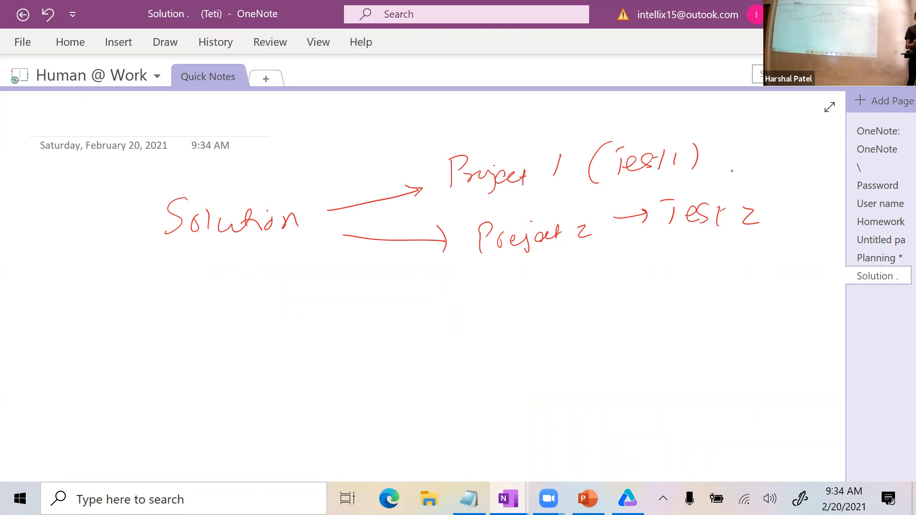
{"action": "left_click_drag", "start_coordinate": [675, 249], "coordinate": [769, 234]}
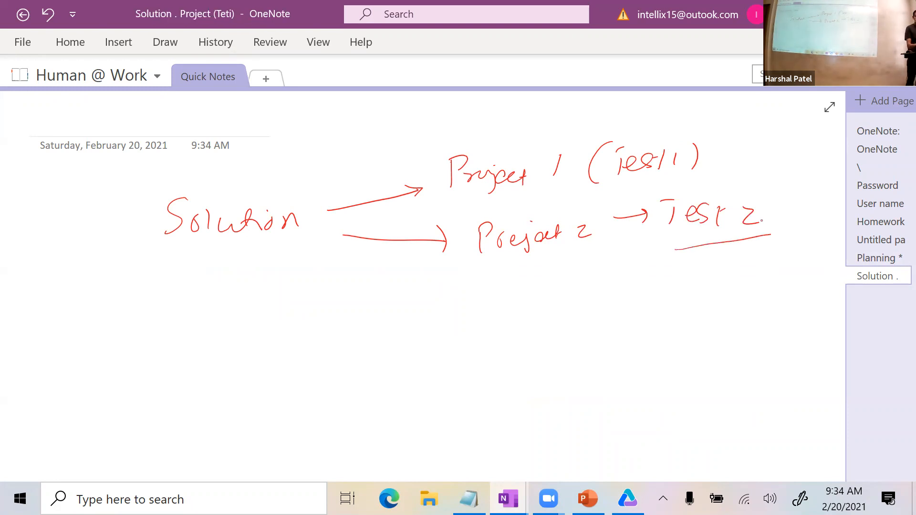
{"action": "left_click_drag", "start_coordinate": [626, 184], "coordinate": [709, 176]}
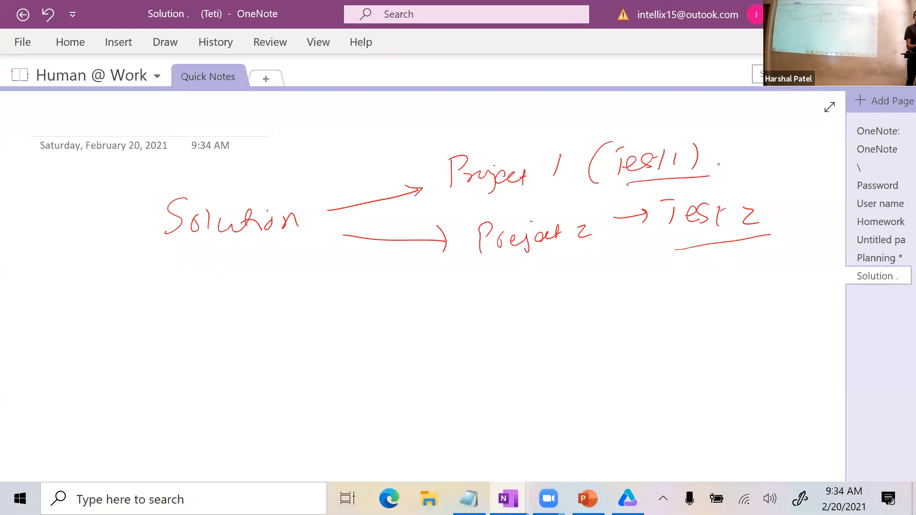
Draw a curved arrow from Solution to Project 1 branching to Test 1 and Test 2.
{"action": "mouse_move", "coordinate": [320, 256]}
{"action": "left_mouse_down"}
{"action": "mouse_move", "coordinate": [364, 294]}
{"action": "mouse_move", "coordinate": [448, 312]}
{"action": "left_mouse_up"}
{"action": "mouse_move", "coordinate": [435, 301]}
{"action": "left_mouse_down"}
{"action": "mouse_move", "coordinate": [442, 309]}
{"action": "mouse_move", "coordinate": [433, 332]}
{"action": "left_mouse_up"}
{"action": "mouse_move", "coordinate": [470, 299]}
{"action": "left_mouse_down"}
{"action": "mouse_move", "coordinate": [509, 321]}
{"action": "mouse_move", "coordinate": [556, 309]}
{"action": "mouse_move", "coordinate": [558, 323]}
{"action": "mouse_move", "coordinate": [641, 294]}
{"action": "left_mouse_up"}
{"action": "mouse_move", "coordinate": [641, 293]}
{"action": "left_mouse_down"}
{"action": "mouse_move", "coordinate": [657, 289]}
{"action": "mouse_move", "coordinate": [658, 301]}
{"action": "left_mouse_up"}
{"action": "left_click_drag", "start_coordinate": [667, 279], "coordinate": [680, 275]}
{"action": "mouse_move", "coordinate": [677, 283]}
{"action": "left_mouse_down"}
{"action": "mouse_move", "coordinate": [673, 298]}
{"action": "mouse_move", "coordinate": [712, 278]}
{"action": "mouse_move", "coordinate": [720, 289]}
{"action": "mouse_move", "coordinate": [740, 286]}
{"action": "left_mouse_up"}
{"action": "mouse_move", "coordinate": [605, 323]}
{"action": "left_mouse_down"}
{"action": "mouse_move", "coordinate": [665, 336]}
{"action": "mouse_move", "coordinate": [660, 342]}
{"action": "left_mouse_up"}
{"action": "left_click_drag", "start_coordinate": [668, 323], "coordinate": [689, 316]}
{"action": "mouse_move", "coordinate": [684, 325]}
{"action": "left_mouse_down"}
{"action": "mouse_move", "coordinate": [679, 343]}
{"action": "mouse_move", "coordinate": [726, 324]}
{"action": "mouse_move", "coordinate": [728, 336]}
{"action": "mouse_move", "coordinate": [742, 336]}
{"action": "left_mouse_up"}
{"action": "left_click_drag", "start_coordinate": [759, 322], "coordinate": [777, 329]}
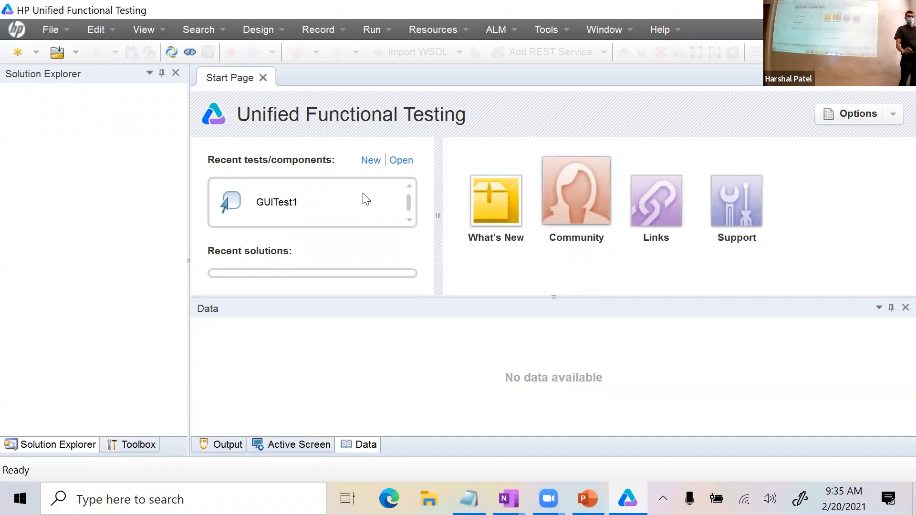
Close the Start Page and bring up the File menu's New options.
{"action": "left_click", "coordinate": [263, 77]}
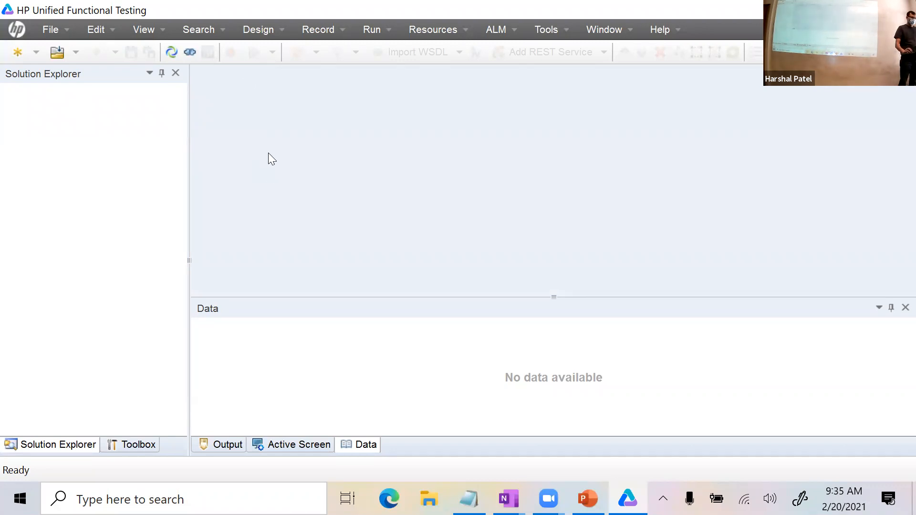
{"action": "left_click", "coordinate": [67, 31]}
{"action": "mouse_move", "coordinate": [64, 50]}
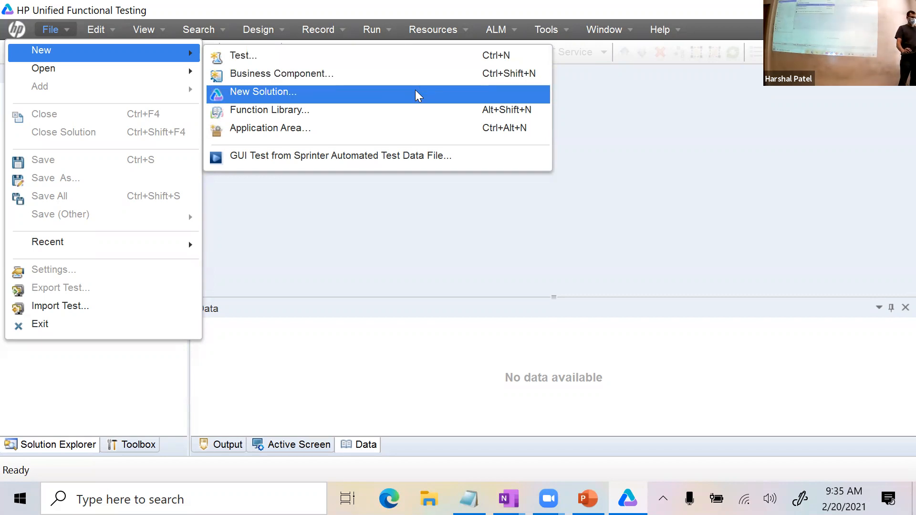
{"action": "left_click", "coordinate": [201, 235]}
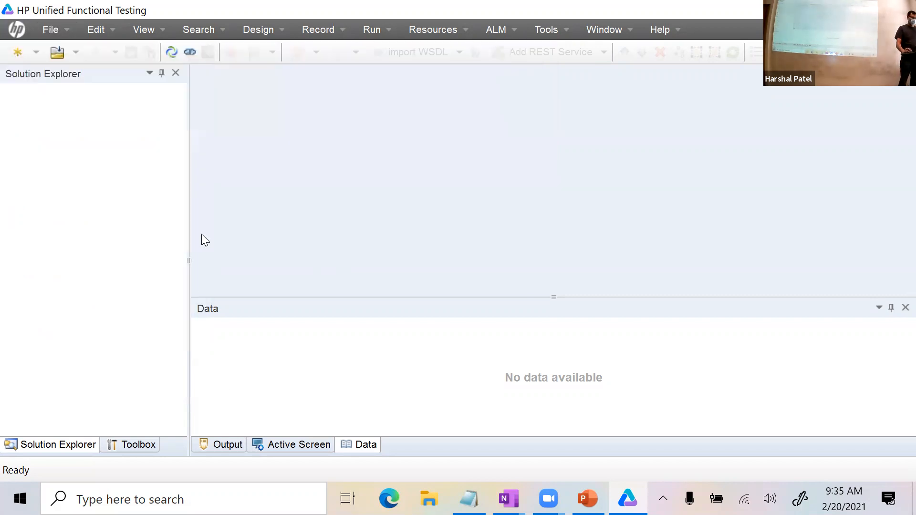
{"action": "left_click", "coordinate": [52, 32]}
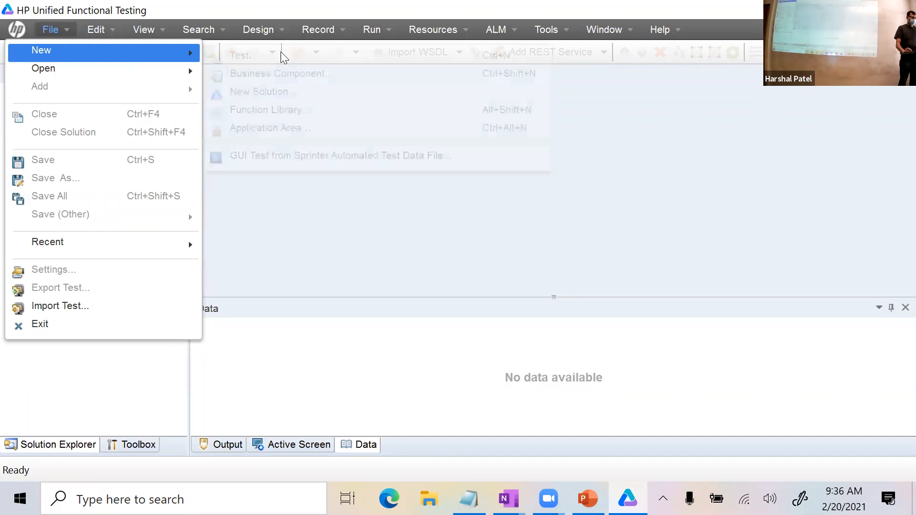
Start a new GUI Test and rename it from GUITest2 to ValidLoginTest.
{"action": "left_click", "coordinate": [384, 54]}
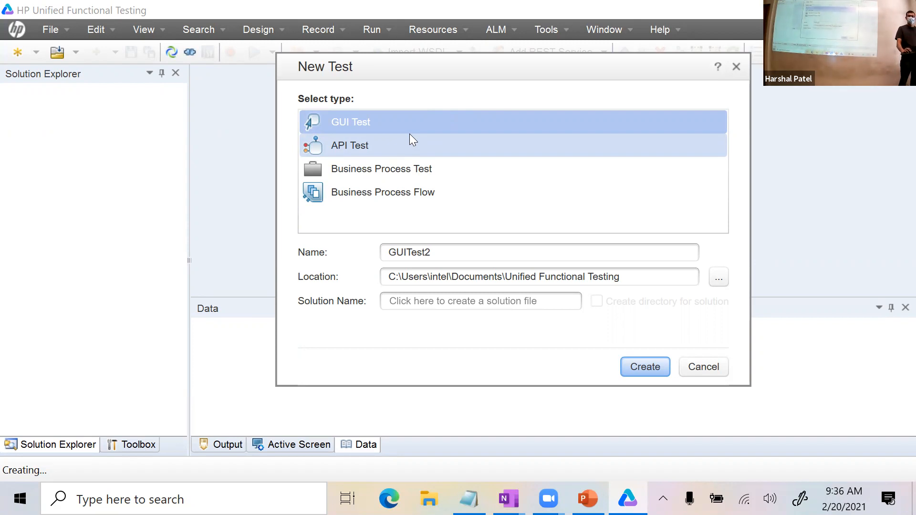
{"action": "left_click", "coordinate": [381, 143]}
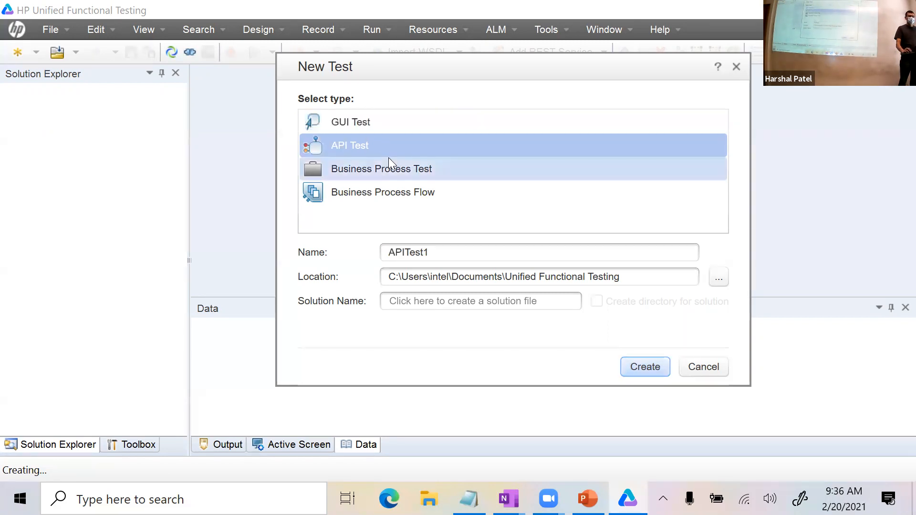
{"action": "left_click", "coordinate": [410, 123]}
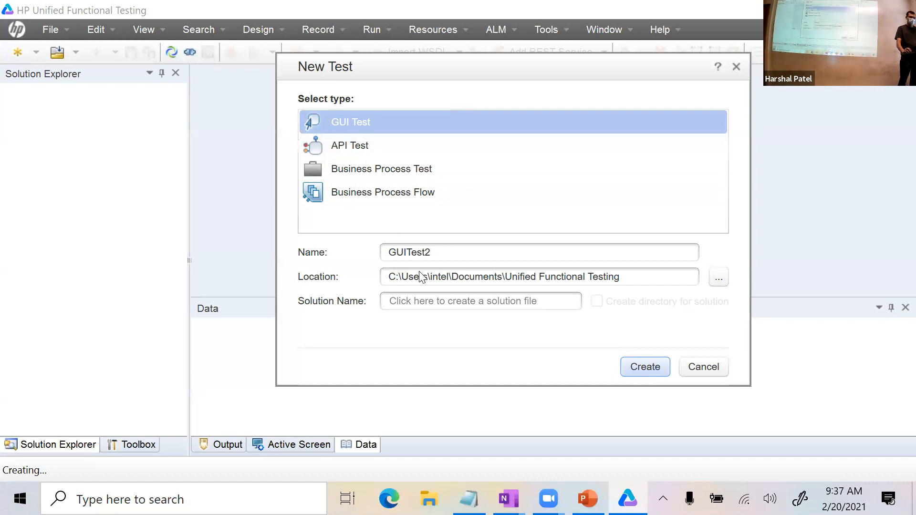
{"action": "left_click_drag", "start_coordinate": [439, 247], "coordinate": [374, 250]}
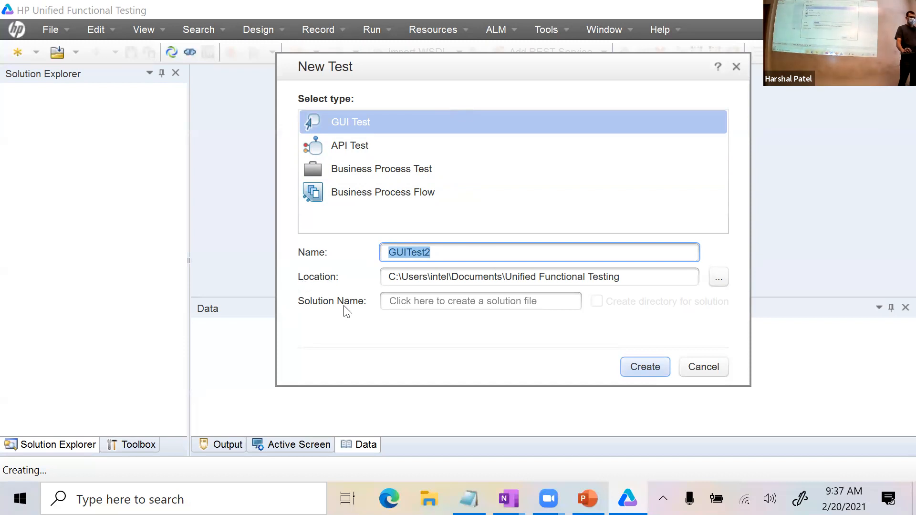
{"action": "left_click", "coordinate": [432, 251]}
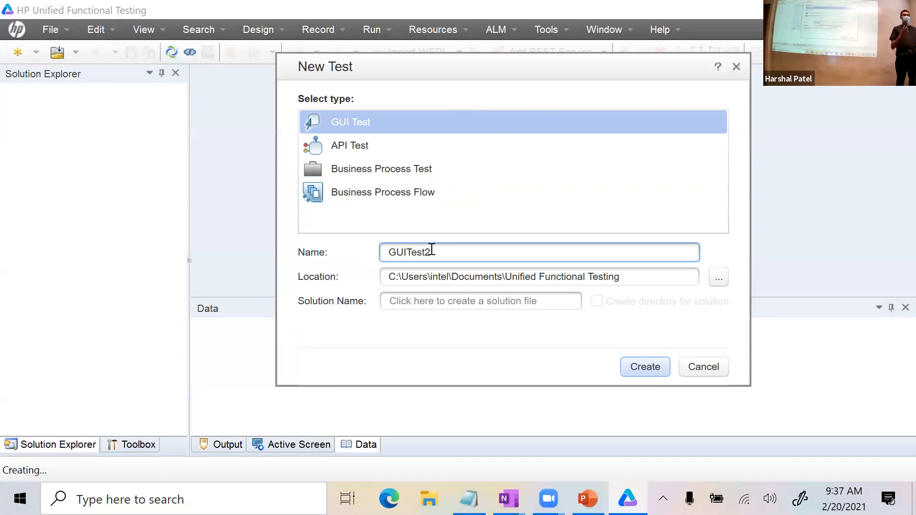
{"action": "key", "text": "BackSpace"}
{"action": "key", "text": "BackSpace"}
{"action": "key", "text": "BackSpace"}
{"action": "key", "text": "BackSpace"}
{"action": "key", "text": "BackSpace"}
{"action": "key", "text": "BackSpace"}
{"action": "key", "text": "BackSpace"}
{"action": "key", "text": "BackSpace"}
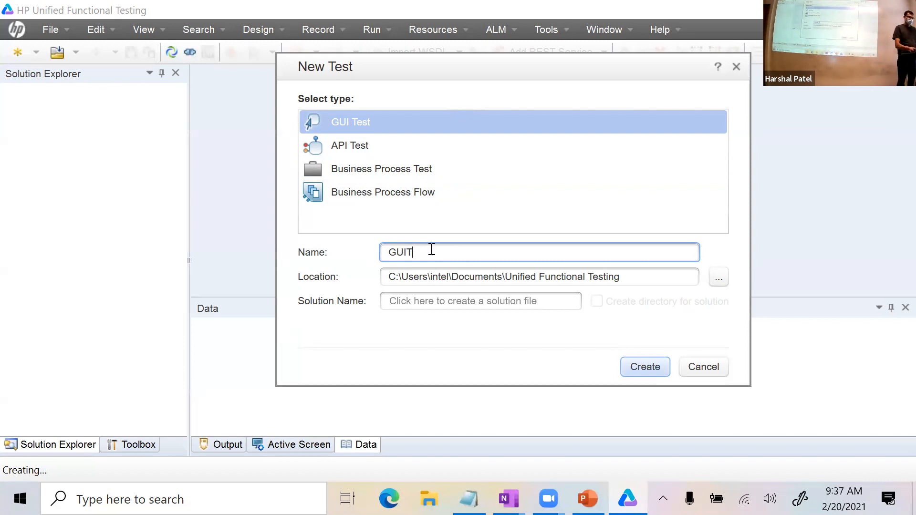
{"action": "type", "text": "Val"}
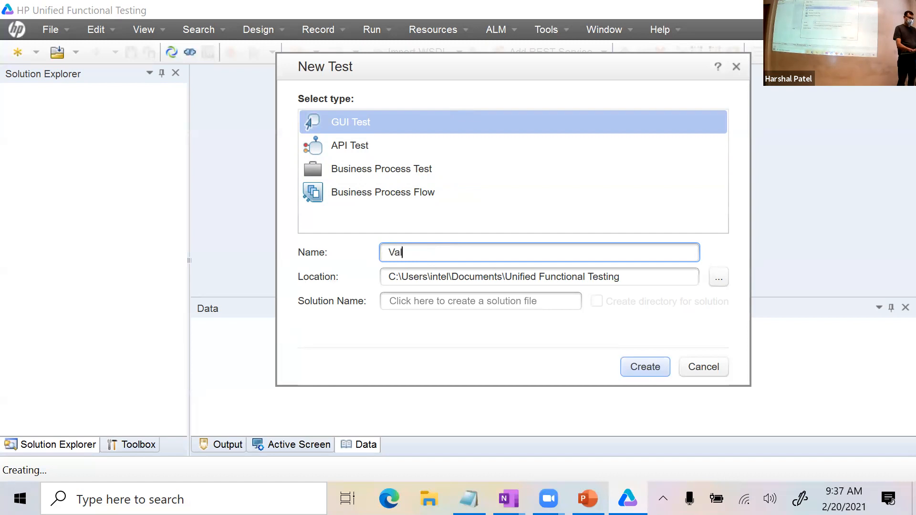
{"action": "type", "text": "idLoginTest"}
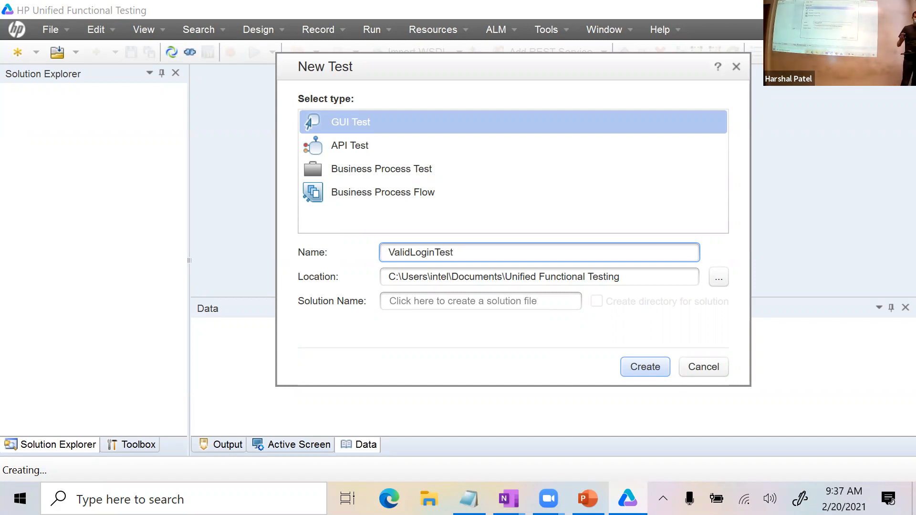
Check the test name and save location path, then fill in the default solution name.
{"action": "left_click_drag", "start_coordinate": [474, 252], "coordinate": [388, 253]}
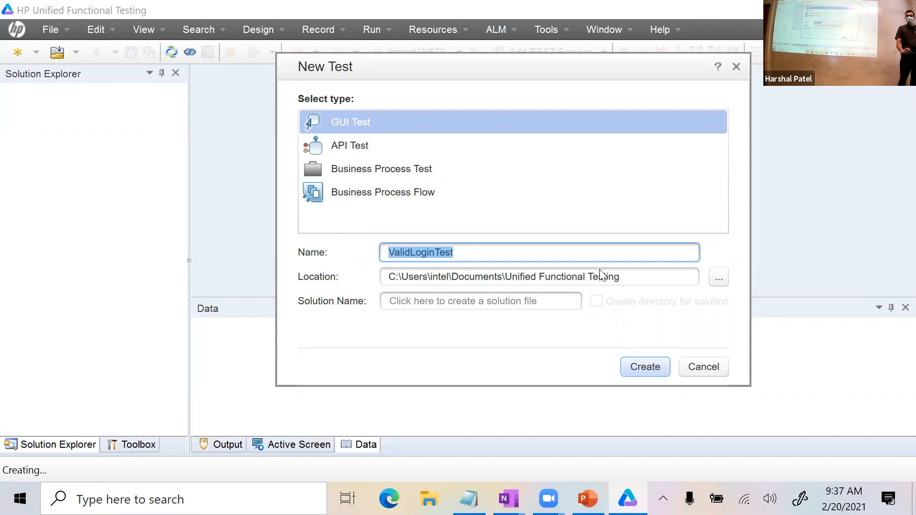
{"action": "left_click", "coordinate": [460, 249]}
{"action": "left_click_drag", "start_coordinate": [460, 250], "coordinate": [367, 251]}
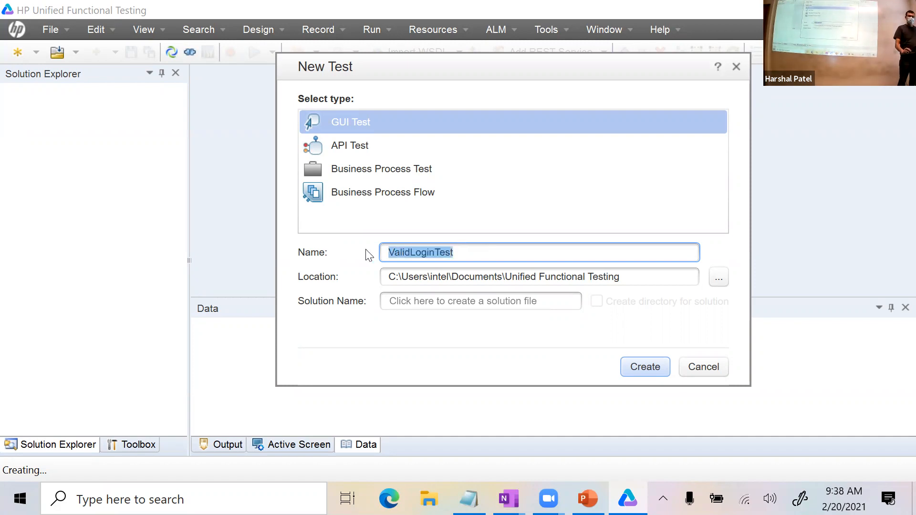
{"action": "left_click", "coordinate": [527, 252]}
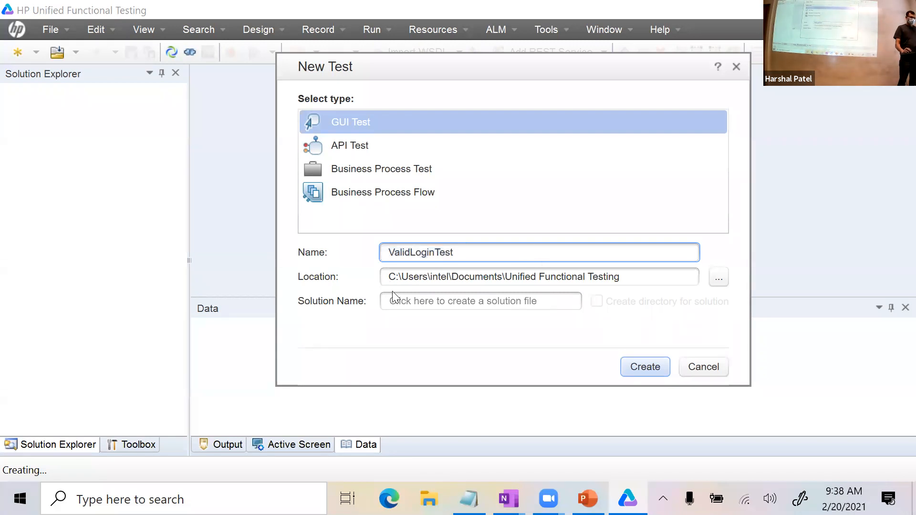
{"action": "left_click_drag", "start_coordinate": [389, 276], "coordinate": [641, 282]}
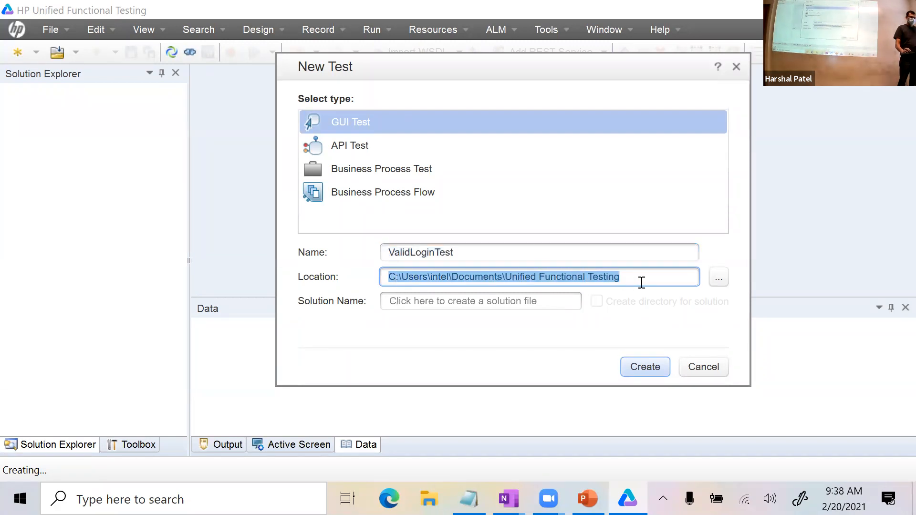
{"action": "left_click", "coordinate": [641, 283]}
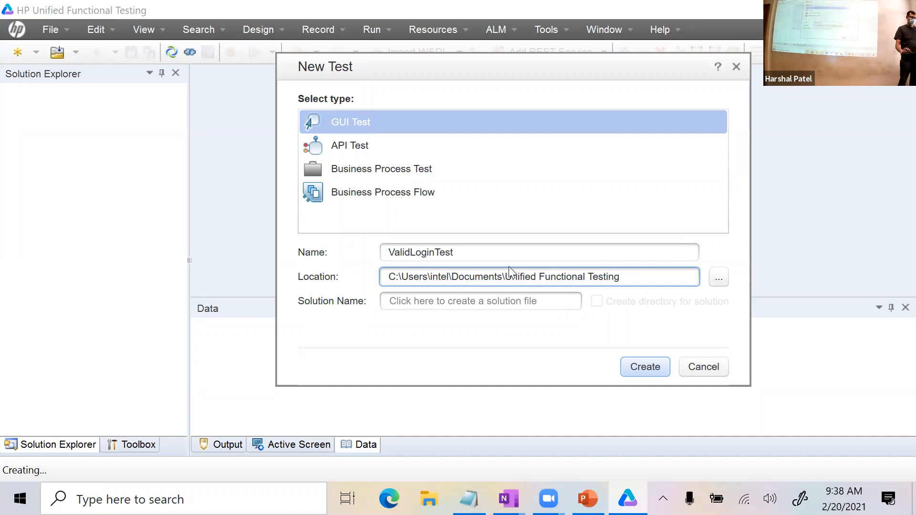
{"action": "left_click_drag", "start_coordinate": [465, 253], "coordinate": [389, 255]}
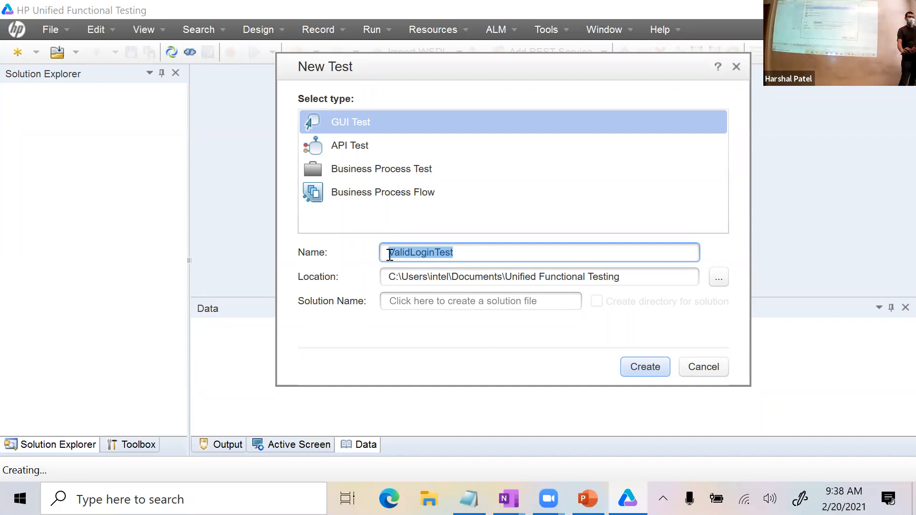
{"action": "left_click", "coordinate": [665, 283]}
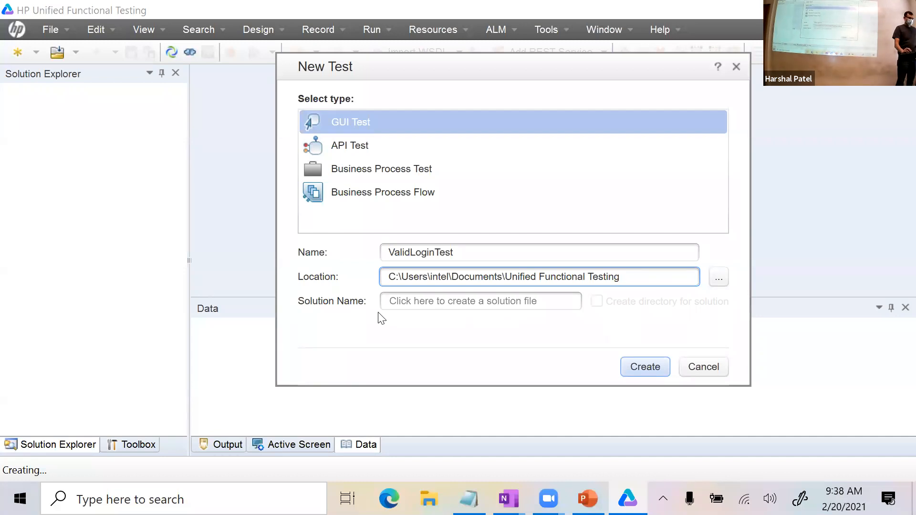
{"action": "left_click", "coordinate": [392, 304]}
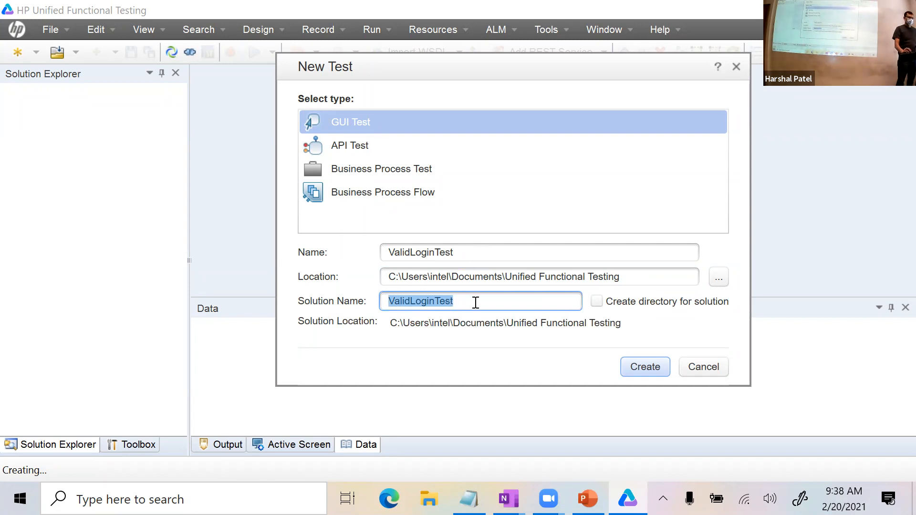
Name the solution ArfloanSolution and create the ValidLoginTest test.
{"action": "left_click", "coordinate": [485, 254]}
{"action": "left_click", "coordinate": [466, 304]}
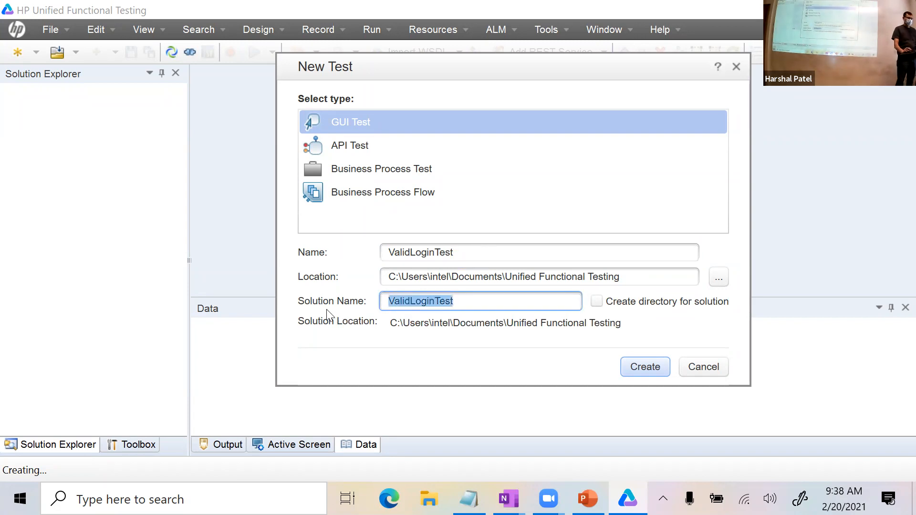
{"action": "key", "text": "BackSpace"}
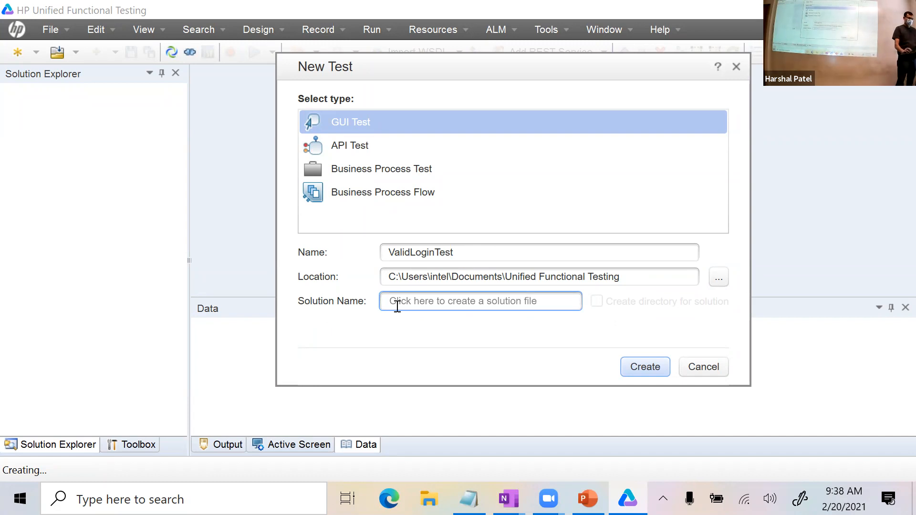
{"action": "left_click", "coordinate": [422, 304]}
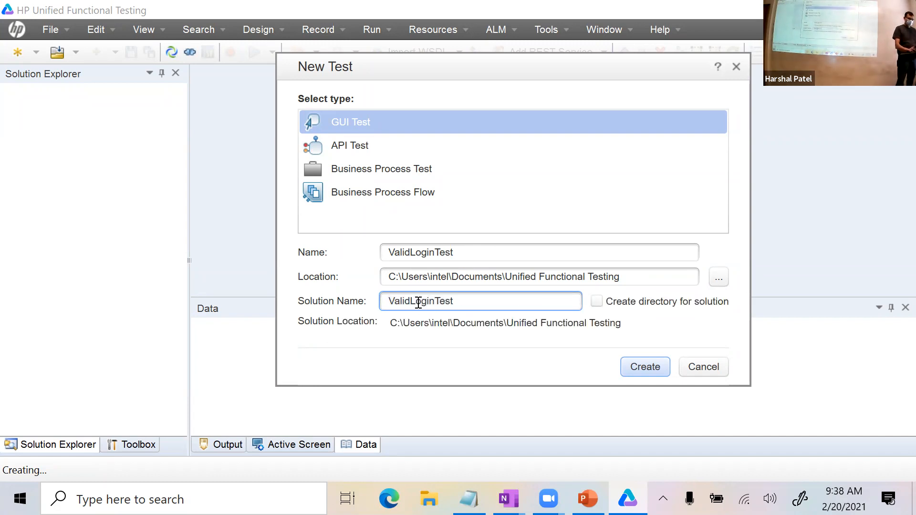
{"action": "key", "text": "shift+Left"}
{"action": "key", "text": "shift+Left"}
{"action": "key", "text": "shift+Left"}
{"action": "key", "text": "shift+Left"}
{"action": "key", "text": "shift+Left"}
{"action": "key", "text": "shift+Left"}
{"action": "key", "text": "shift+Left"}
{"action": "key", "text": "shift+Left"}
{"action": "key", "text": "shift+Left"}
{"action": "key", "text": "shift+Left"}
{"action": "key", "text": "shift+Left"}
{"action": "key", "text": "shift+Left"}
{"action": "key", "text": "shift+Left"}
{"action": "key", "text": "shift+Left"}
{"action": "type", "text": "ArfloanSolution"}
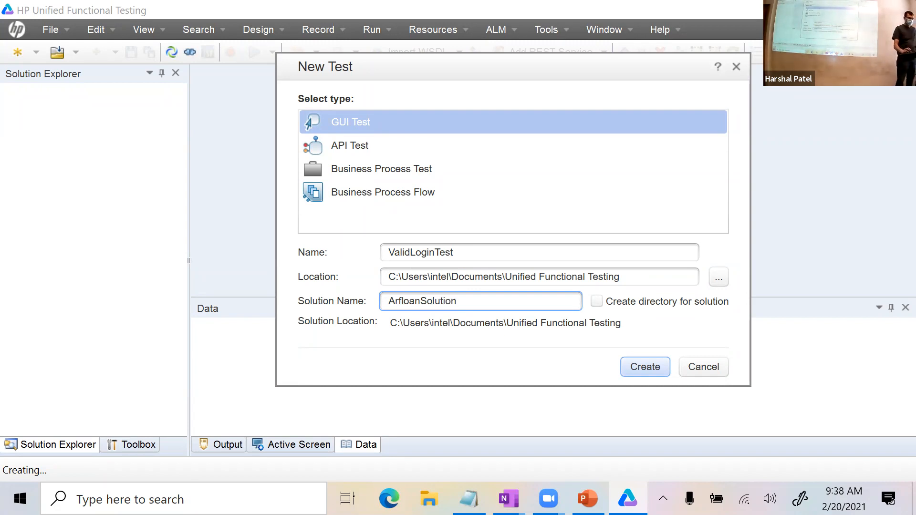
{"action": "left_click", "coordinate": [647, 373]}
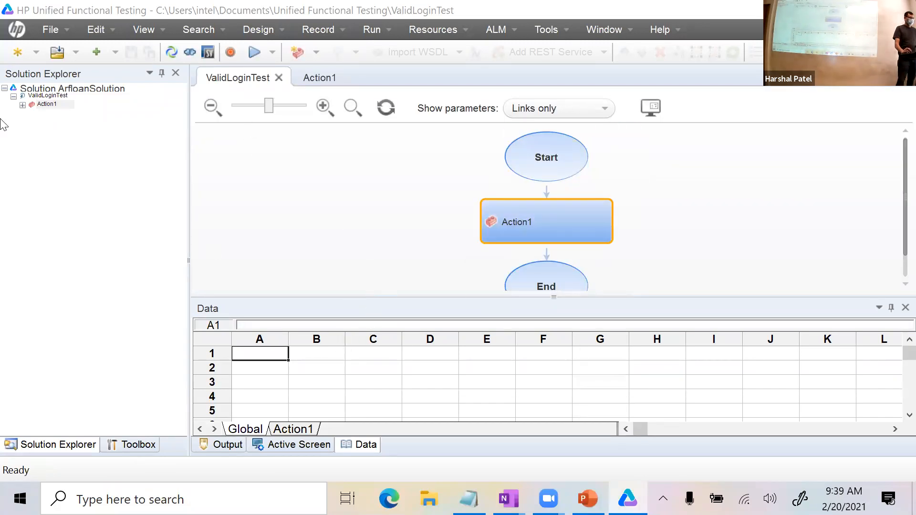
Expand and collapse the Action1 tree, then minimise the Data pane to enlarge the flow canvas.
{"action": "double_click", "coordinate": [39, 104]}
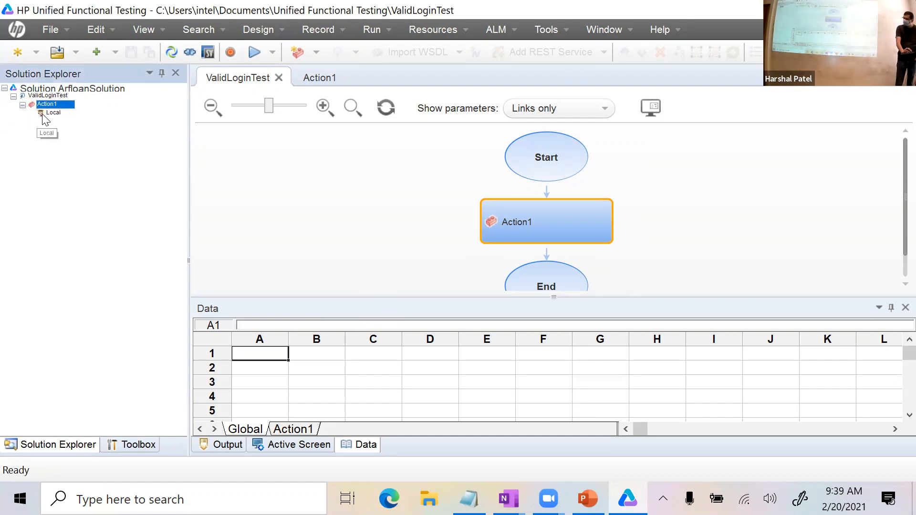
{"action": "left_click", "coordinate": [22, 104]}
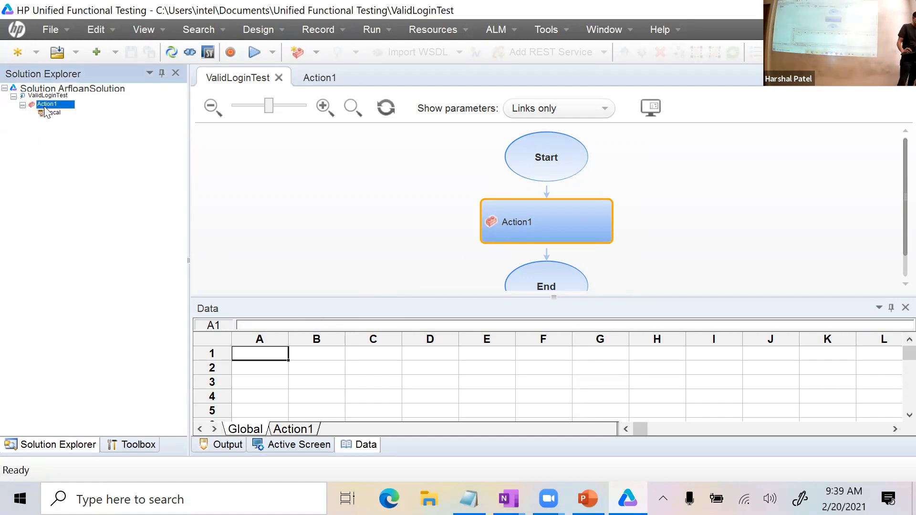
{"action": "left_click", "coordinate": [14, 96]}
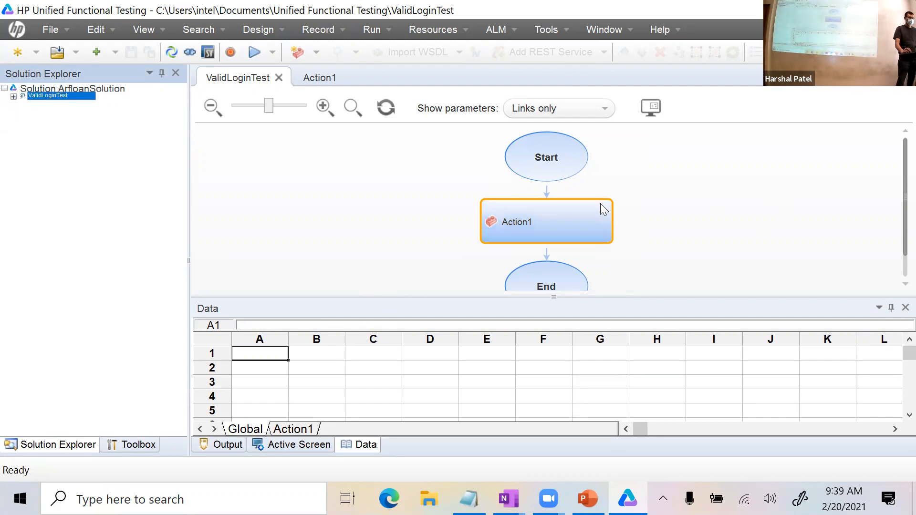
{"action": "left_click", "coordinate": [832, 324]}
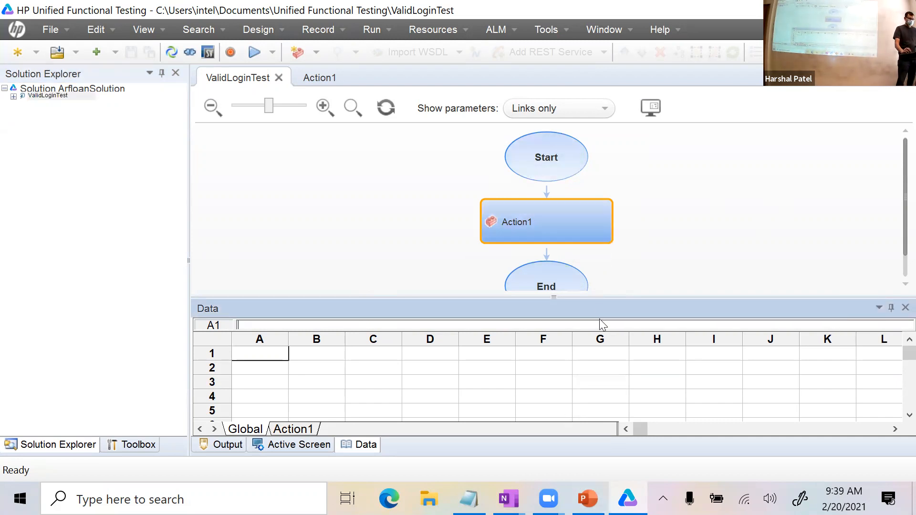
{"action": "left_click_drag", "start_coordinate": [817, 297], "coordinate": [817, 423]}
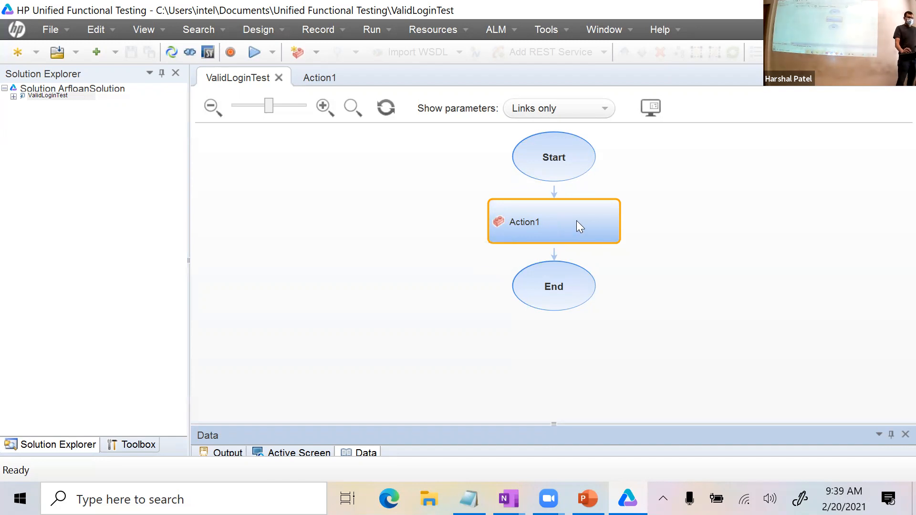
Open Action1's empty Main script, glancing at the PowerPoint presentation before returning.
{"action": "double_click", "coordinate": [546, 222]}
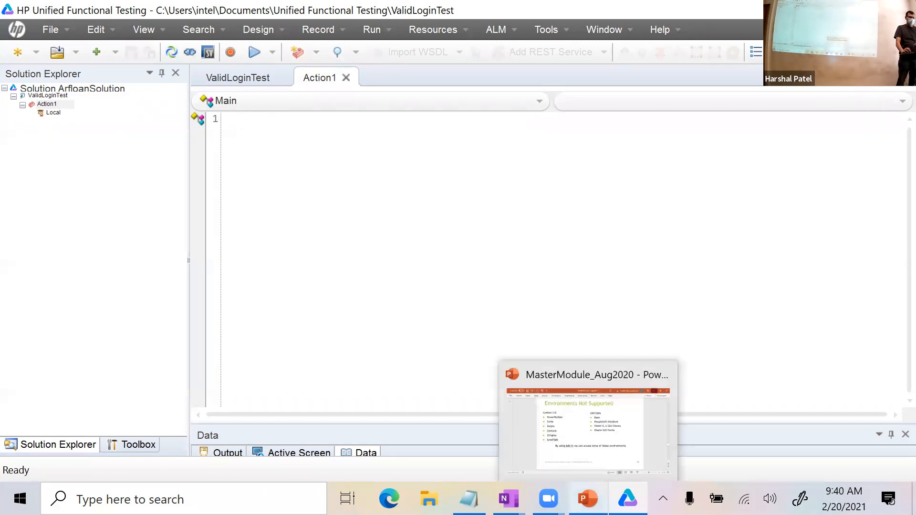
{"action": "left_click", "coordinate": [588, 499]}
{"action": "left_click", "coordinate": [827, 13]}
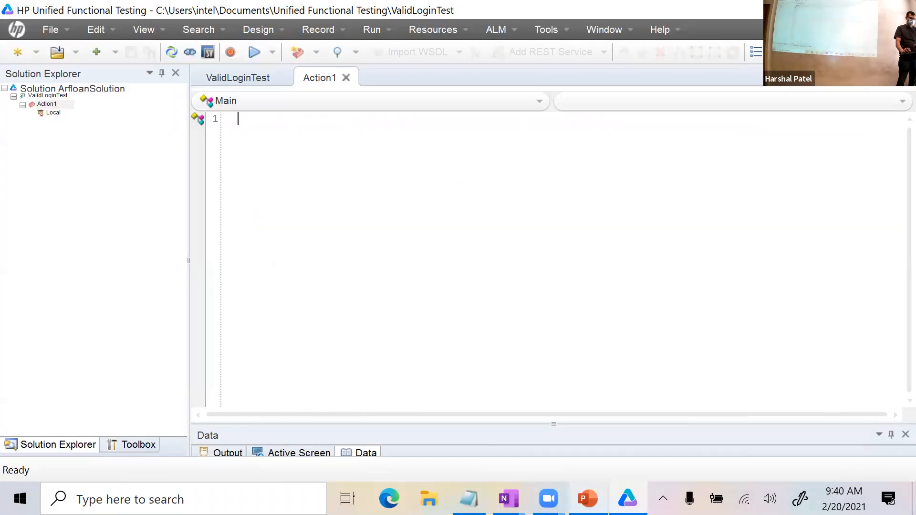
Add a new OneNote page and handwrite the title 'Login scenario with valid credentials'.
{"action": "mouse_move", "coordinate": [508, 498]}
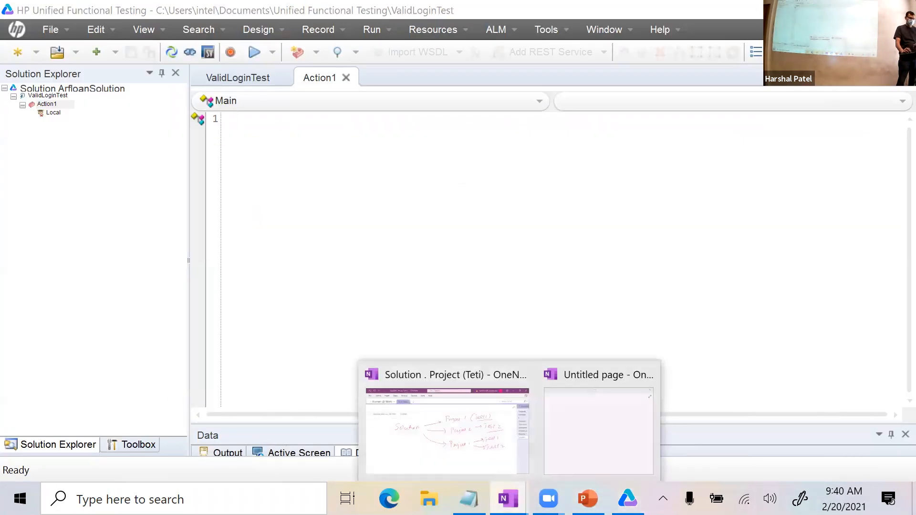
{"action": "left_click", "coordinate": [497, 376]}
{"action": "left_click", "coordinate": [893, 103]}
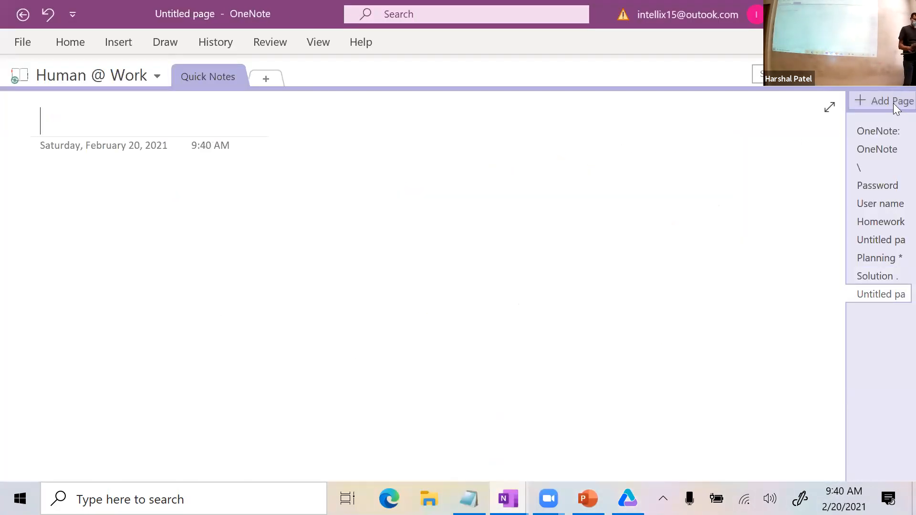
{"action": "mouse_move", "coordinate": [166, 187]}
{"action": "left_mouse_down"}
{"action": "mouse_move", "coordinate": [206, 196]}
{"action": "mouse_move", "coordinate": [229, 218]}
{"action": "mouse_move", "coordinate": [268, 208]}
{"action": "left_mouse_up"}
{"action": "mouse_move", "coordinate": [340, 174]}
{"action": "left_mouse_down"}
{"action": "mouse_move", "coordinate": [323, 196]}
{"action": "mouse_move", "coordinate": [359, 199]}
{"action": "left_mouse_up"}
{"action": "mouse_move", "coordinate": [367, 193]}
{"action": "left_mouse_down"}
{"action": "mouse_move", "coordinate": [445, 195]}
{"action": "mouse_move", "coordinate": [463, 180]}
{"action": "left_mouse_up"}
{"action": "left_click", "coordinate": [448, 173]}
{"action": "mouse_move", "coordinate": [531, 175]}
{"action": "left_mouse_down"}
{"action": "mouse_move", "coordinate": [564, 190]}
{"action": "mouse_move", "coordinate": [628, 178]}
{"action": "left_mouse_up"}
{"action": "mouse_move", "coordinate": [649, 176]}
{"action": "left_mouse_down"}
{"action": "mouse_move", "coordinate": [640, 183]}
{"action": "mouse_move", "coordinate": [699, 183]}
{"action": "left_mouse_up"}
{"action": "left_click", "coordinate": [678, 165]}
{"action": "mouse_move", "coordinate": [733, 160]}
{"action": "left_mouse_down"}
{"action": "mouse_move", "coordinate": [740, 170]}
{"action": "mouse_move", "coordinate": [782, 167]}
{"action": "mouse_move", "coordinate": [791, 177]}
{"action": "mouse_move", "coordinate": [840, 162]}
{"action": "mouse_move", "coordinate": [834, 174]}
{"action": "left_mouse_up"}
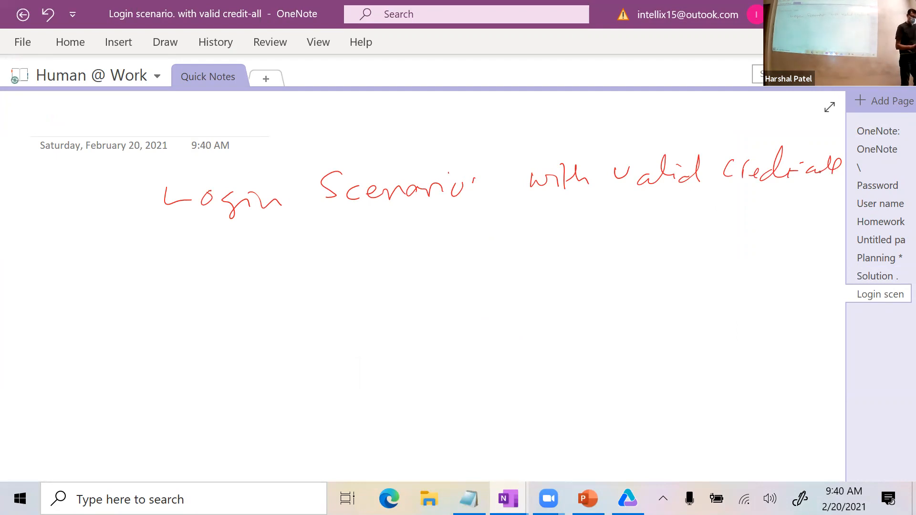
Handwrite step 1: 'Go to Arfloan site' followed by its URL.
{"action": "left_click_drag", "start_coordinate": [223, 266], "coordinate": [281, 263]}
{"action": "left_click_drag", "start_coordinate": [267, 251], "coordinate": [282, 261]}
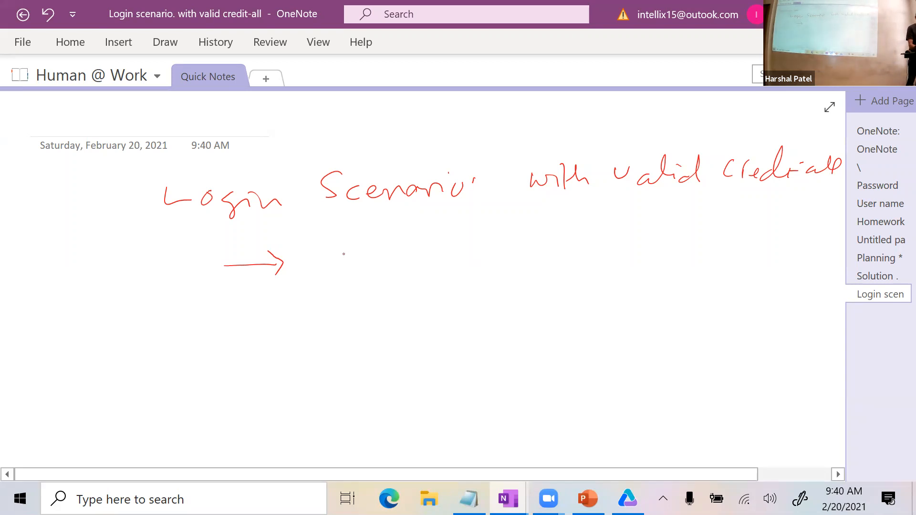
{"action": "mouse_move", "coordinate": [326, 268]}
{"action": "left_mouse_down"}
{"action": "mouse_move", "coordinate": [348, 249]}
{"action": "mouse_move", "coordinate": [349, 268]}
{"action": "left_mouse_up"}
{"action": "mouse_move", "coordinate": [364, 254]}
{"action": "left_mouse_down"}
{"action": "mouse_move", "coordinate": [456, 257]}
{"action": "mouse_move", "coordinate": [463, 240]}
{"action": "left_mouse_up"}
{"action": "left_click_drag", "start_coordinate": [460, 260], "coordinate": [497, 254]}
{"action": "mouse_move", "coordinate": [509, 243]}
{"action": "left_mouse_down"}
{"action": "mouse_move", "coordinate": [506, 252]}
{"action": "mouse_move", "coordinate": [534, 246]}
{"action": "left_mouse_up"}
{"action": "mouse_move", "coordinate": [558, 238]}
{"action": "left_mouse_down"}
{"action": "mouse_move", "coordinate": [599, 254]}
{"action": "mouse_move", "coordinate": [676, 234]}
{"action": "mouse_move", "coordinate": [666, 245]}
{"action": "left_mouse_up"}
{"action": "left_click_drag", "start_coordinate": [688, 228], "coordinate": [721, 240]}
{"action": "left_click", "coordinate": [746, 234]}
{"action": "mouse_move", "coordinate": [728, 224]}
{"action": "left_mouse_down"}
{"action": "mouse_move", "coordinate": [741, 234]}
{"action": "mouse_move", "coordinate": [821, 227]}
{"action": "left_mouse_up"}
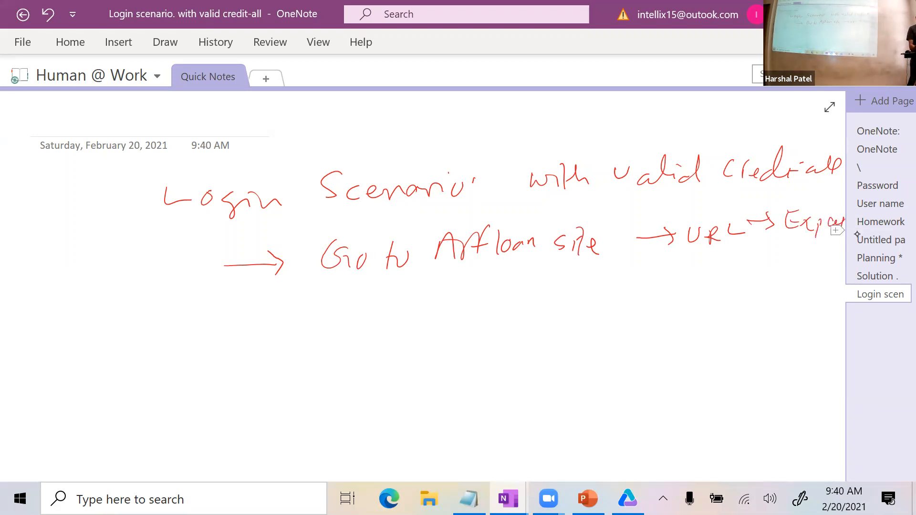
Handwrite step 2: 'Enter user name' with an arrow toward the sample username.
{"action": "left_click_drag", "start_coordinate": [184, 253], "coordinate": [173, 283]}
{"action": "left_click_drag", "start_coordinate": [171, 317], "coordinate": [184, 320]}
{"action": "mouse_move", "coordinate": [181, 292]}
{"action": "left_mouse_down"}
{"action": "mouse_move", "coordinate": [152, 320]}
{"action": "mouse_move", "coordinate": [184, 296]}
{"action": "mouse_move", "coordinate": [281, 304]}
{"action": "left_mouse_up"}
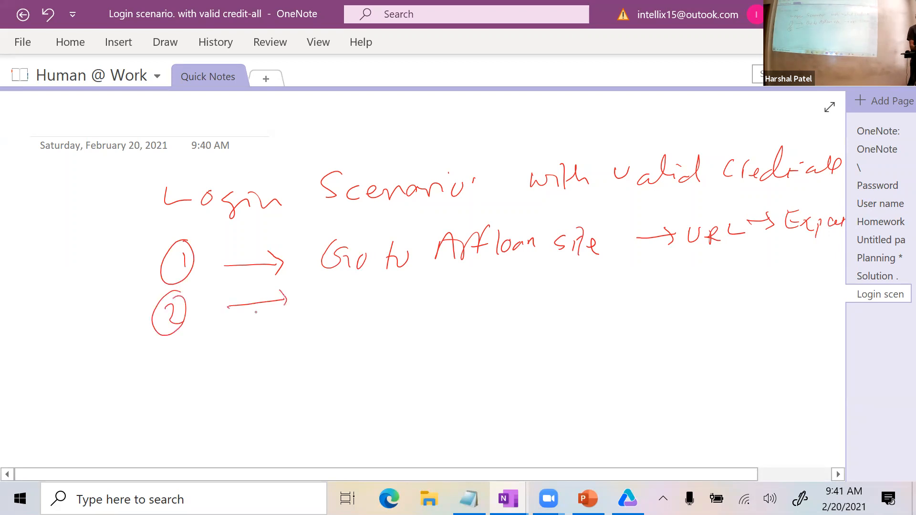
{"action": "left_click_drag", "start_coordinate": [350, 283], "coordinate": [327, 312]}
{"action": "mouse_move", "coordinate": [379, 286]}
{"action": "left_mouse_down"}
{"action": "mouse_move", "coordinate": [378, 310]}
{"action": "mouse_move", "coordinate": [412, 302]}
{"action": "left_mouse_up"}
{"action": "left_click_drag", "start_coordinate": [473, 294], "coordinate": [528, 294]}
{"action": "left_click_drag", "start_coordinate": [543, 285], "coordinate": [546, 293]}
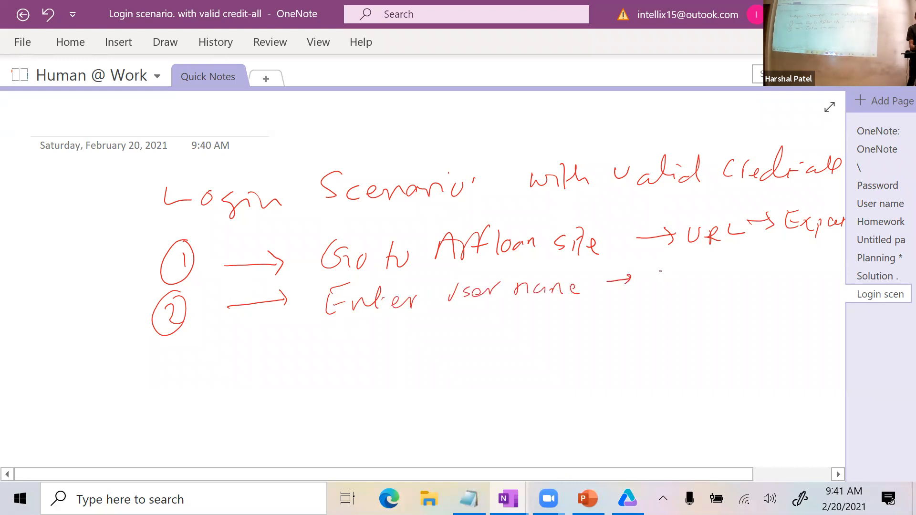
{"action": "mouse_move", "coordinate": [666, 270]}
{"action": "left_mouse_down"}
{"action": "mouse_move", "coordinate": [660, 282]}
{"action": "mouse_move", "coordinate": [703, 277]}
{"action": "left_mouse_up"}
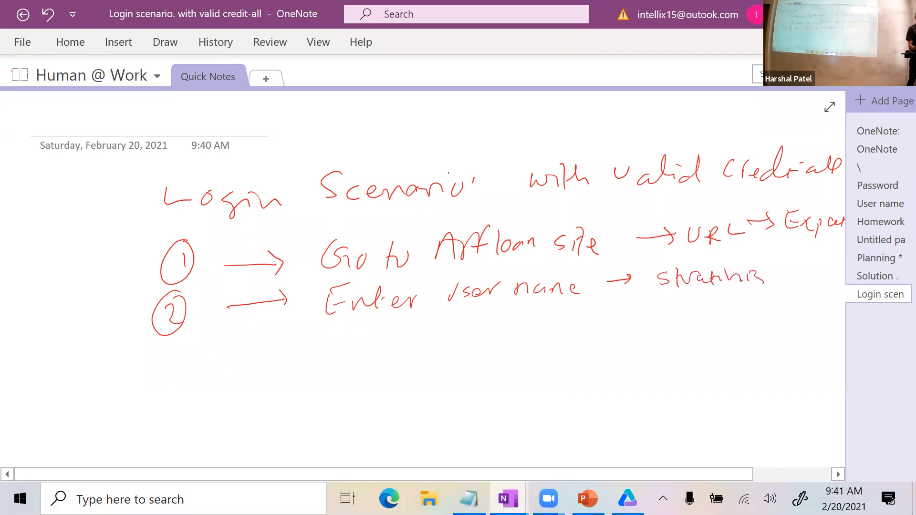
Finish step 3 of the notes: handwrite 'Enter password' with a sample password value.
{"action": "mouse_move", "coordinate": [172, 351]}
{"action": "left_mouse_down"}
{"action": "mouse_move", "coordinate": [199, 370]}
{"action": "mouse_move", "coordinate": [206, 348]}
{"action": "left_mouse_up"}
{"action": "left_click_drag", "start_coordinate": [245, 351], "coordinate": [287, 344]}
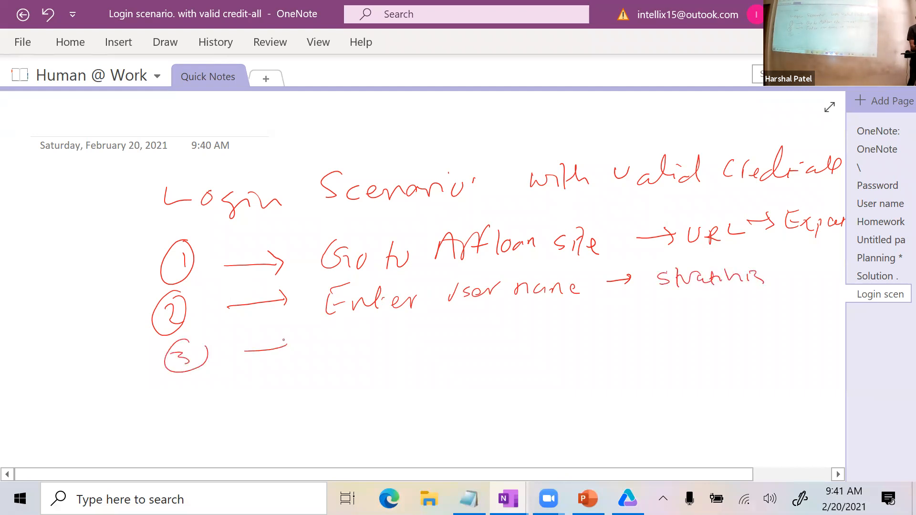
{"action": "mouse_move", "coordinate": [344, 338]}
{"action": "left_mouse_down"}
{"action": "mouse_move", "coordinate": [399, 340]}
{"action": "mouse_move", "coordinate": [425, 330]}
{"action": "left_mouse_up"}
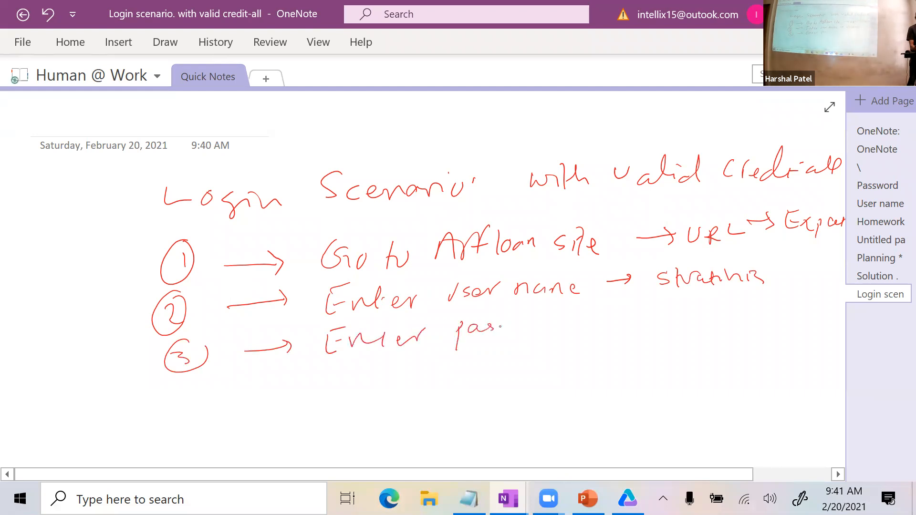
{"action": "mouse_move", "coordinate": [534, 324]}
{"action": "left_mouse_down"}
{"action": "mouse_move", "coordinate": [572, 310]}
{"action": "mouse_move", "coordinate": [628, 320]}
{"action": "left_mouse_up"}
{"action": "mouse_move", "coordinate": [671, 298]}
{"action": "left_mouse_down"}
{"action": "mouse_move", "coordinate": [663, 320]}
{"action": "mouse_move", "coordinate": [673, 308]}
{"action": "left_mouse_up"}
{"action": "left_click_drag", "start_coordinate": [671, 319], "coordinate": [739, 309]}
{"action": "left_click_drag", "start_coordinate": [751, 315], "coordinate": [754, 327]}
Write a circled 4 with an arrow and the action 'Click Login' for step 4.
{"action": "left_click_drag", "start_coordinate": [180, 380], "coordinate": [173, 402]}
{"action": "mouse_move", "coordinate": [170, 405]}
{"action": "left_mouse_down"}
{"action": "mouse_move", "coordinate": [198, 397]}
{"action": "mouse_move", "coordinate": [199, 414]}
{"action": "left_mouse_up"}
{"action": "left_click_drag", "start_coordinate": [171, 382], "coordinate": [169, 467]}
{"action": "left_click_drag", "start_coordinate": [183, 408], "coordinate": [194, 428]}
{"action": "left_click_drag", "start_coordinate": [190, 381], "coordinate": [194, 429]}
{"action": "left_click_drag", "start_coordinate": [270, 395], "coordinate": [301, 393]}
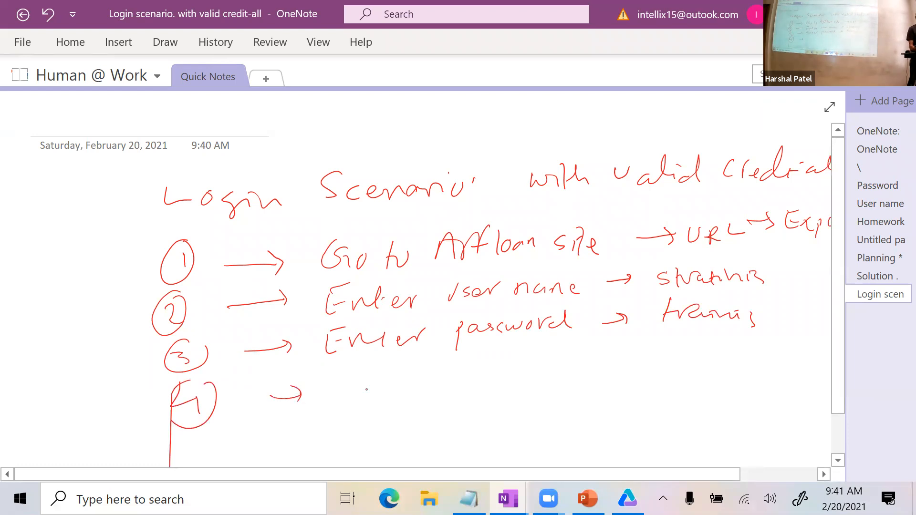
{"action": "mouse_move", "coordinate": [359, 367]}
{"action": "left_mouse_down"}
{"action": "mouse_move", "coordinate": [370, 388]}
{"action": "mouse_move", "coordinate": [416, 381]}
{"action": "left_mouse_up"}
{"action": "left_click", "coordinate": [391, 364]}
{"action": "mouse_move", "coordinate": [454, 351]}
{"action": "left_mouse_down"}
{"action": "mouse_move", "coordinate": [460, 377]}
{"action": "mouse_move", "coordinate": [486, 373]}
{"action": "left_mouse_up"}
{"action": "left_click_drag", "start_coordinate": [490, 358], "coordinate": [494, 380]}
{"action": "left_click", "coordinate": [518, 355]}
{"action": "mouse_move", "coordinate": [509, 360]}
{"action": "left_mouse_down"}
{"action": "mouse_move", "coordinate": [509, 373]}
{"action": "mouse_move", "coordinate": [631, 357]}
{"action": "left_mouse_up"}
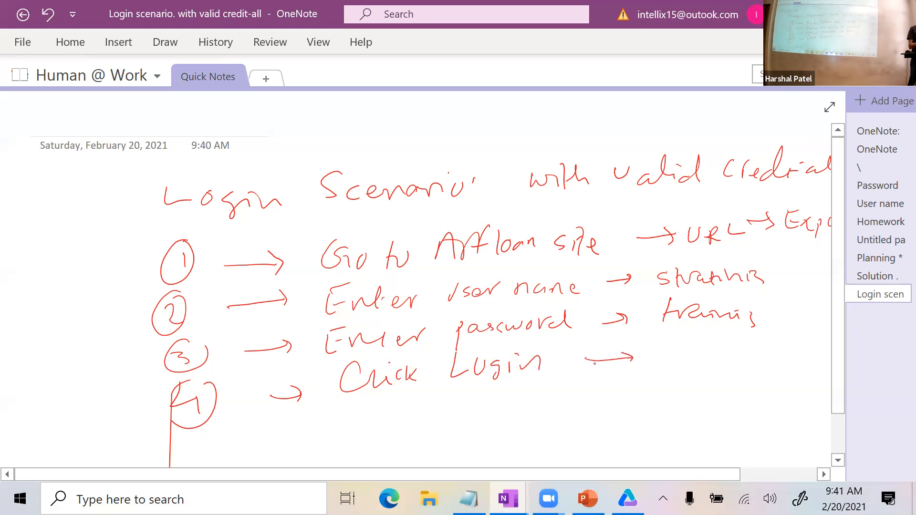
Handwrite step 4's expected result 'Valid Homepage is displayed', then return to UFT.
{"action": "left_click_drag", "start_coordinate": [658, 343], "coordinate": [698, 355]}
{"action": "mouse_move", "coordinate": [730, 353]}
{"action": "left_mouse_down"}
{"action": "mouse_move", "coordinate": [785, 344]}
{"action": "mouse_move", "coordinate": [836, 351]}
{"action": "left_mouse_up"}
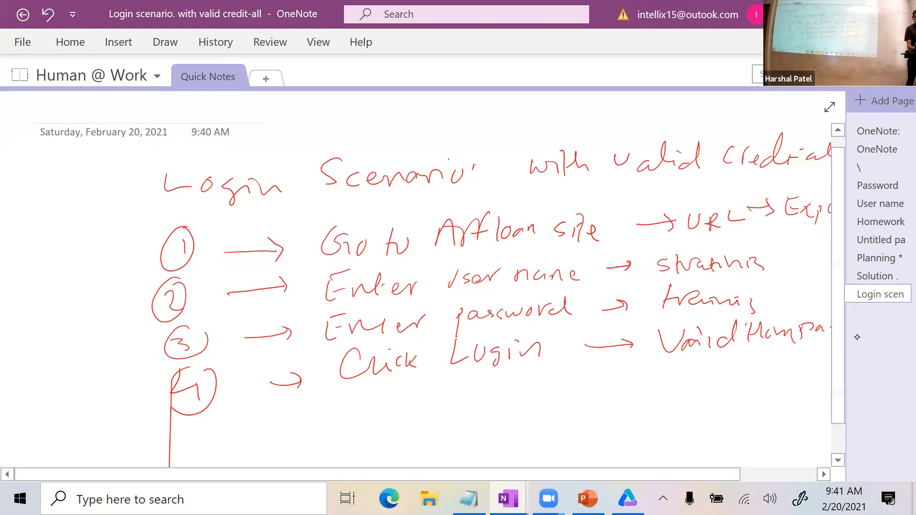
{"action": "mouse_move", "coordinate": [696, 374]}
{"action": "left_mouse_down"}
{"action": "mouse_move", "coordinate": [697, 386]}
{"action": "mouse_move", "coordinate": [790, 377]}
{"action": "left_mouse_up"}
{"action": "left_click_drag", "start_coordinate": [803, 369], "coordinate": [812, 362]}
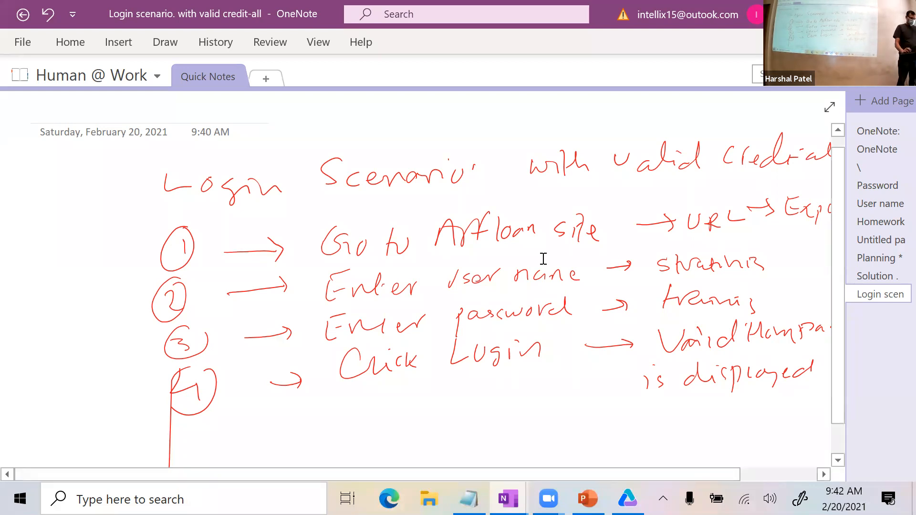
{"action": "left_click", "coordinate": [628, 493]}
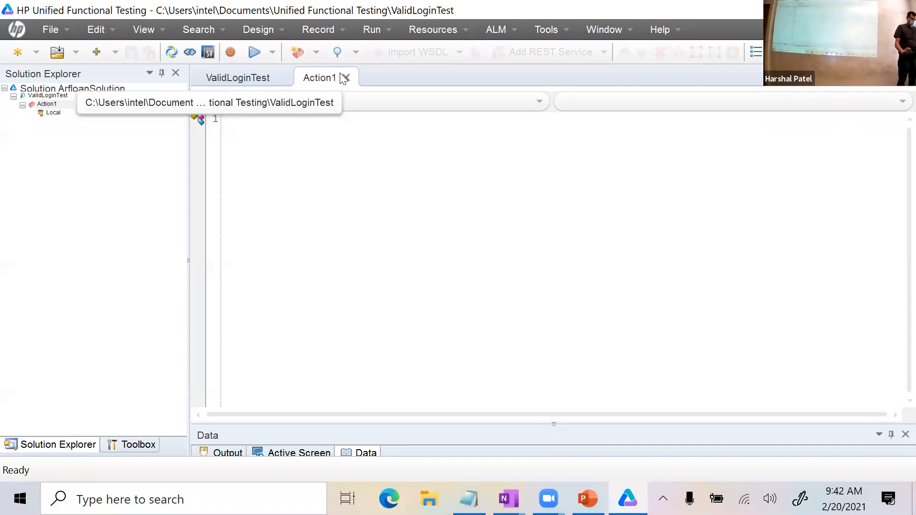
Glance at the OneNote notes, then open UFT's Record menu for ValidLoginTest.
{"action": "key", "text": "alt+Tab"}
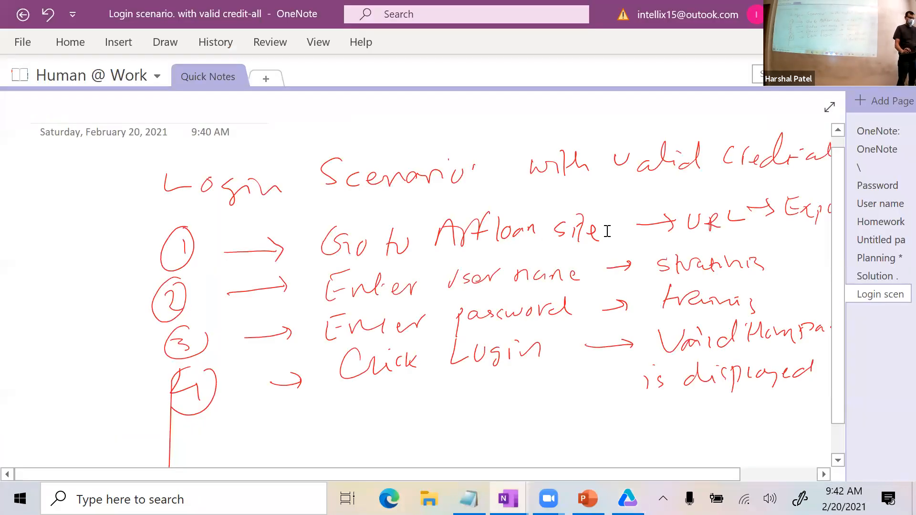
{"action": "key", "text": "alt+Tab"}
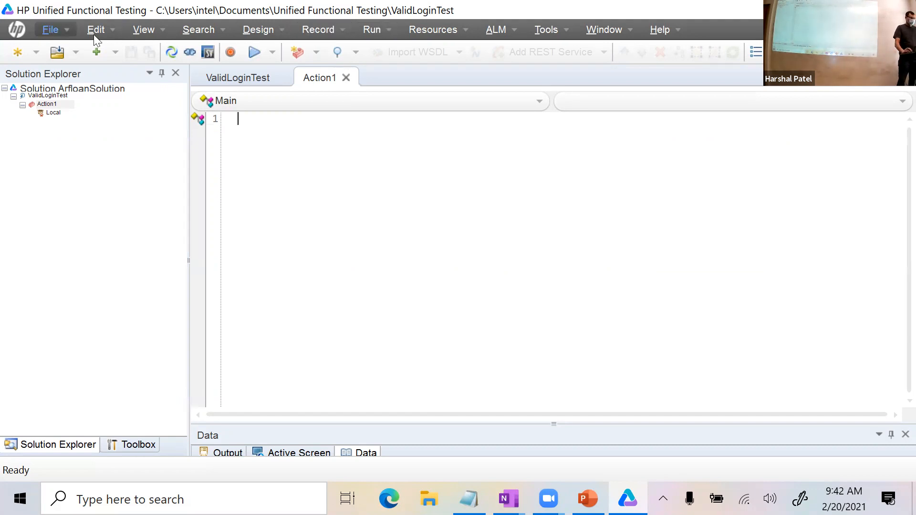
{"action": "left_click", "coordinate": [324, 34]}
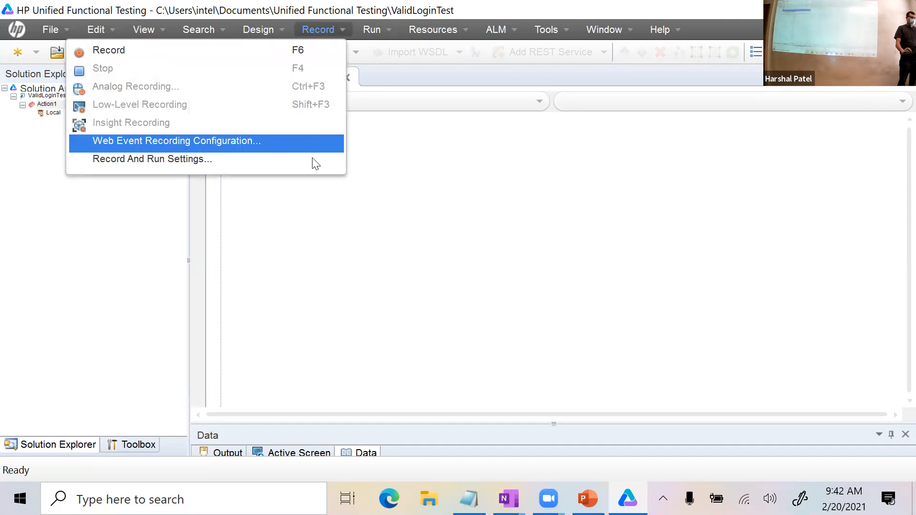
Open Record and Run Settings and keep 'Open the following address' selected for Internet Explorer.
{"action": "left_click", "coordinate": [178, 158]}
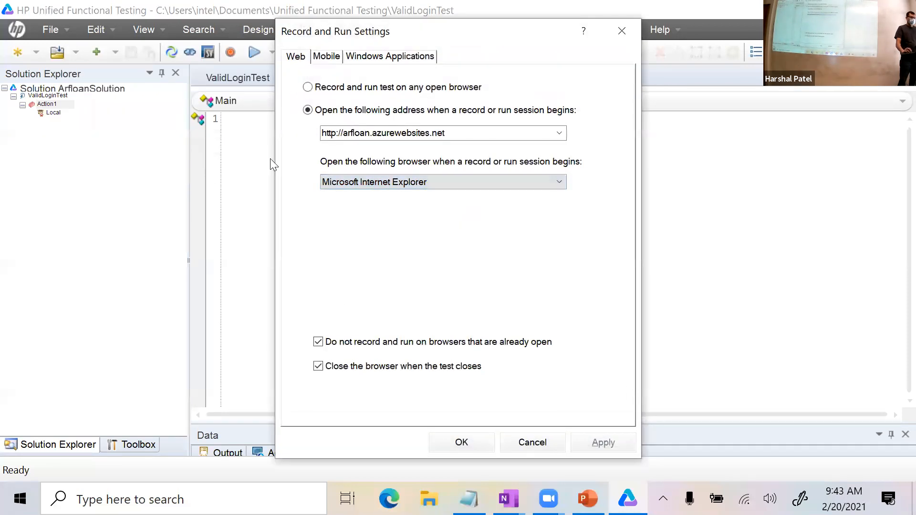
{"action": "left_click", "coordinate": [307, 87]}
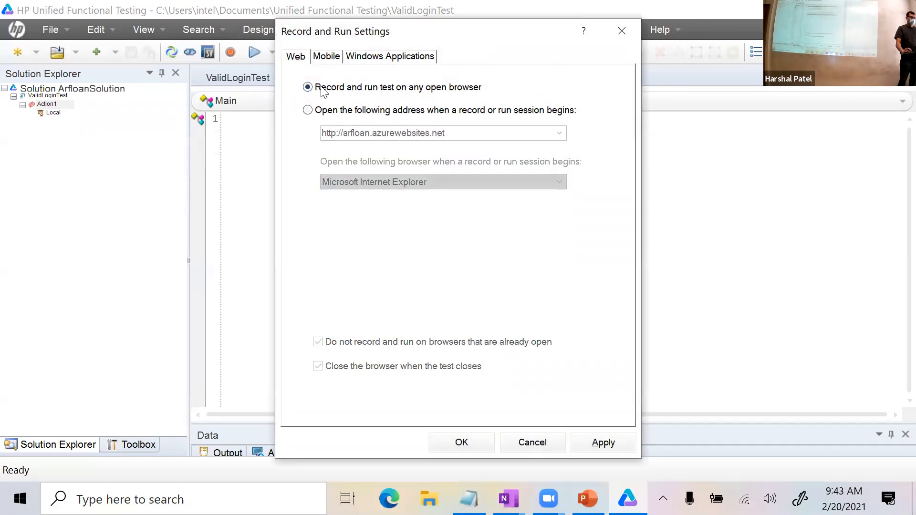
{"action": "left_click", "coordinate": [308, 111]}
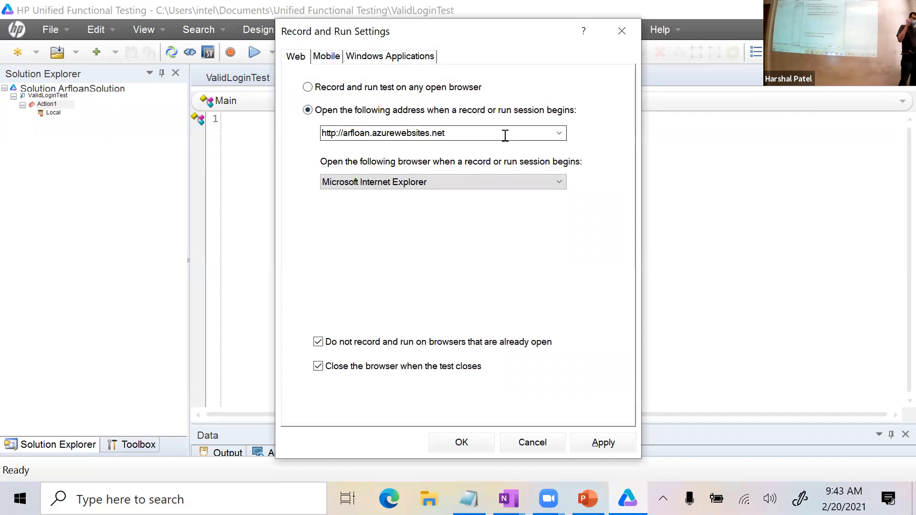
{"action": "key", "text": "alt+Tab"}
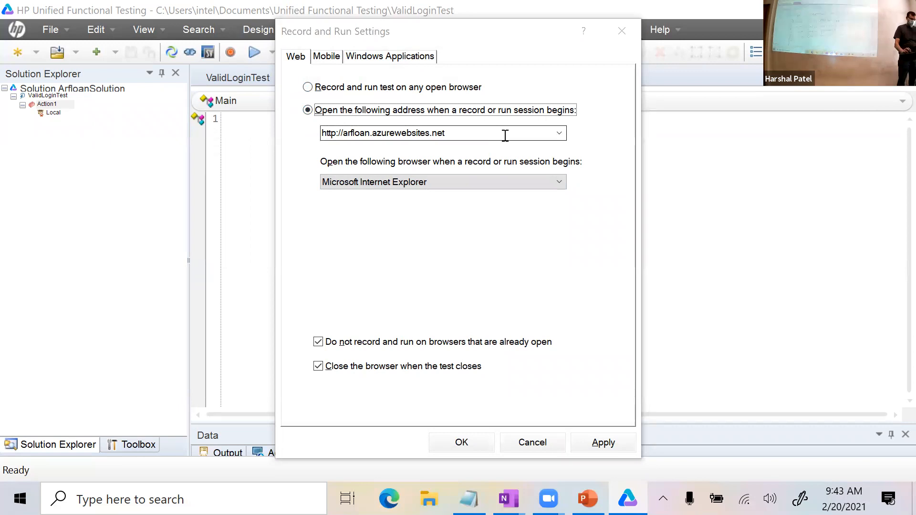
Highlight the handwritten 'Arfloan site' step in OneNote, deselect it, and go back to UFT.
{"action": "mouse_move", "coordinate": [329, 246]}
{"action": "left_mouse_down"}
{"action": "mouse_move", "coordinate": [539, 241]}
{"action": "mouse_move", "coordinate": [598, 219]}
{"action": "mouse_move", "coordinate": [426, 229]}
{"action": "left_mouse_up"}
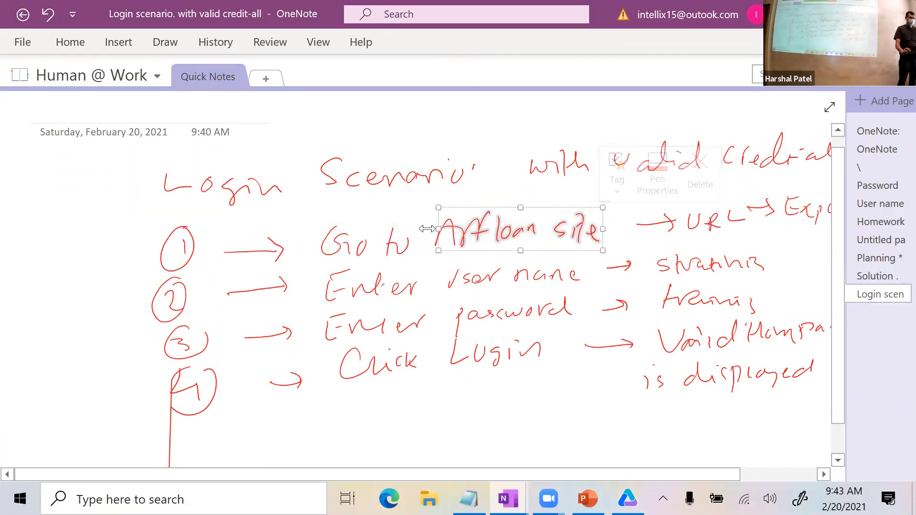
{"action": "left_click", "coordinate": [384, 221]}
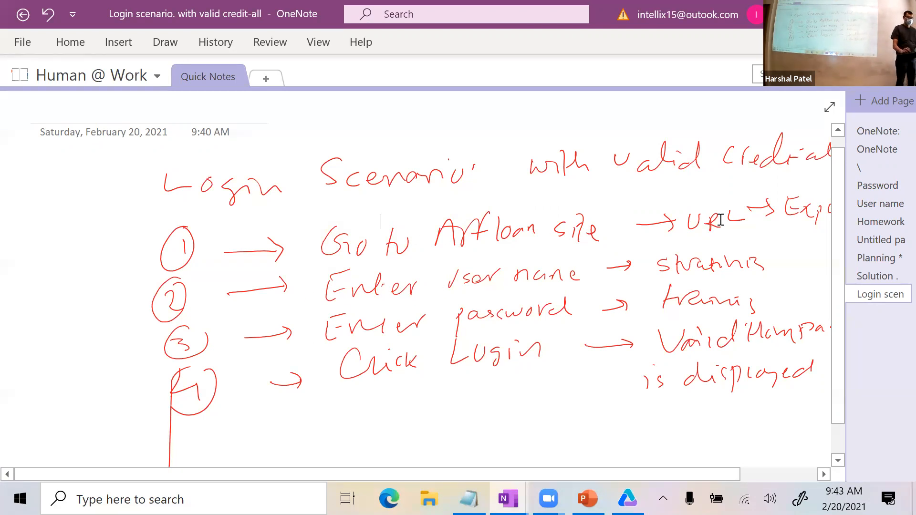
{"action": "key", "text": "alt+Tab"}
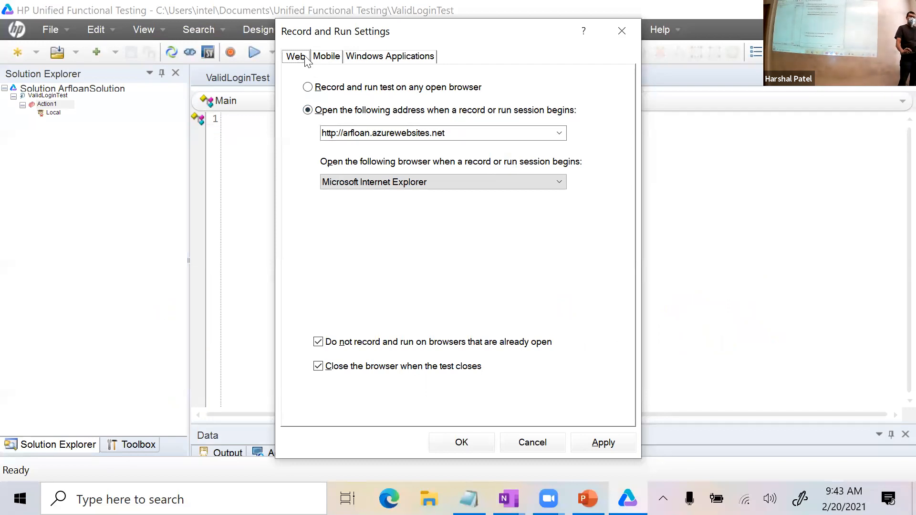
Look over the Mobile and Windows Applications record options, then return to the Web tab.
{"action": "left_click", "coordinate": [329, 57]}
{"action": "left_click", "coordinate": [375, 60]}
{"action": "left_click", "coordinate": [333, 60]}
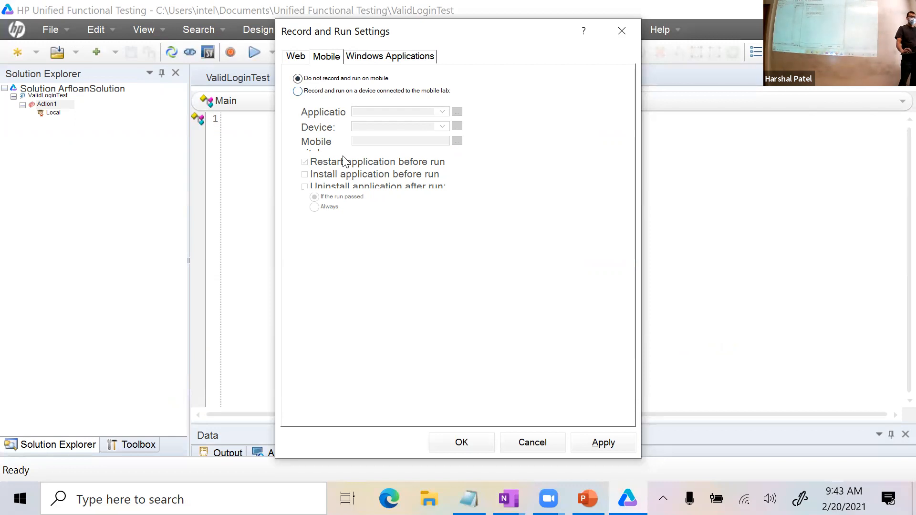
{"action": "left_click", "coordinate": [375, 61]}
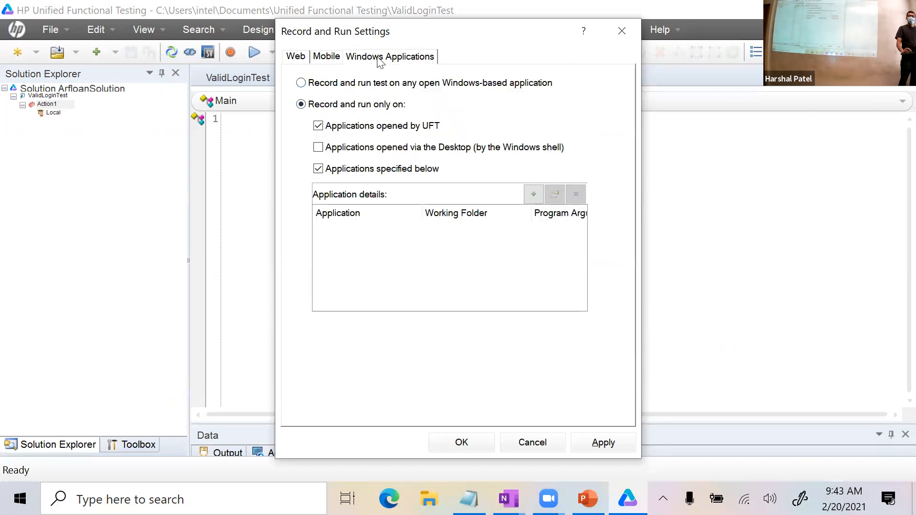
{"action": "left_click", "coordinate": [299, 66]}
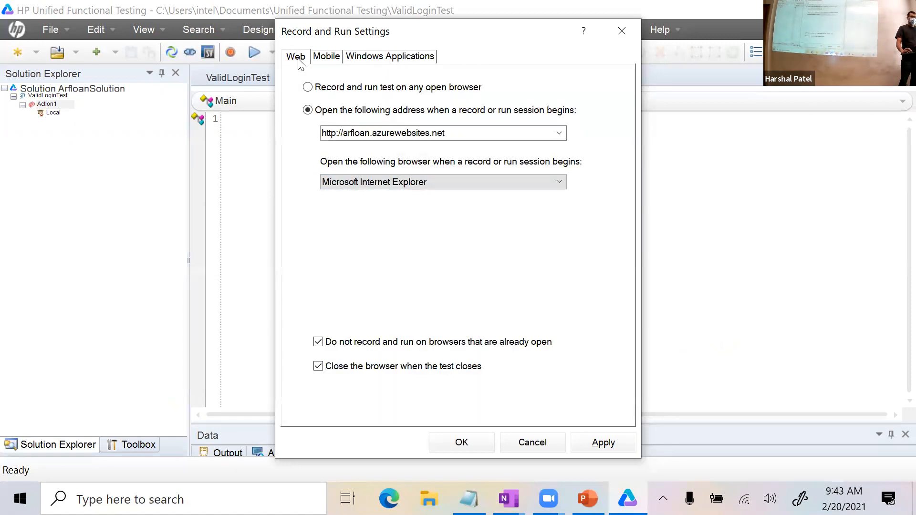
{"action": "left_click", "coordinate": [320, 136]}
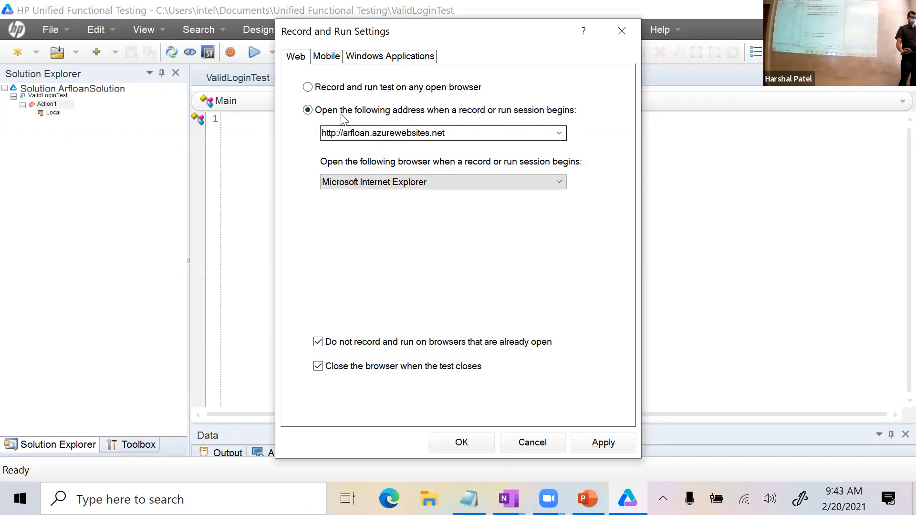
{"action": "left_click", "coordinate": [308, 87]}
{"action": "left_click", "coordinate": [307, 110]}
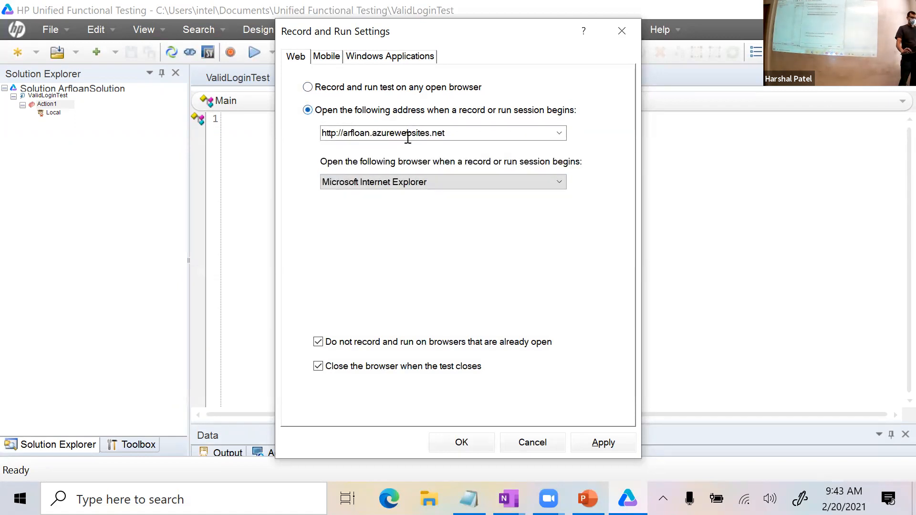
{"action": "left_click", "coordinate": [348, 133]}
{"action": "type", "text": "h"}
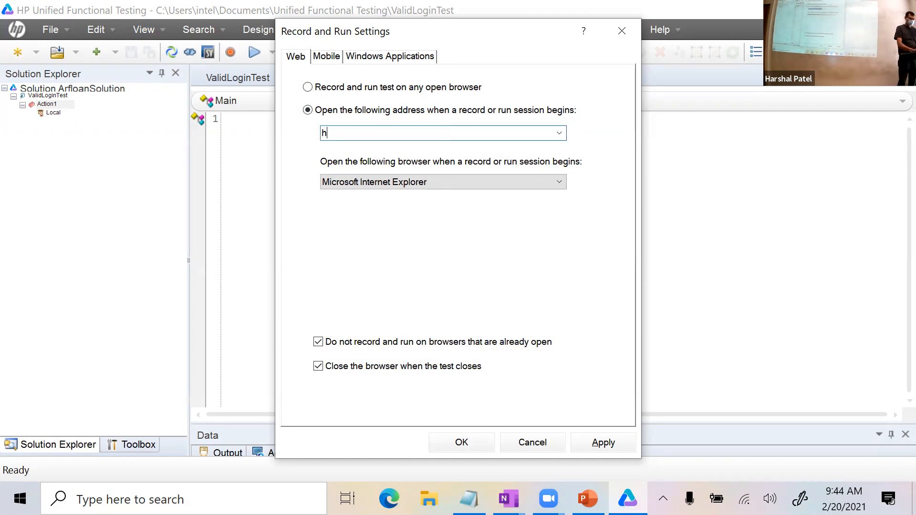
{"action": "type", "text": "ttp://arfloan.azurewebsites.net"}
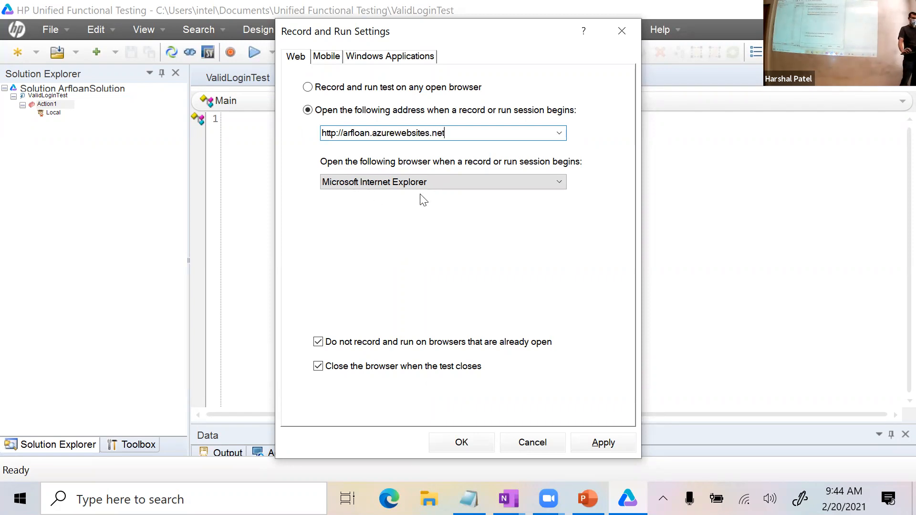
{"action": "left_click", "coordinate": [558, 184]}
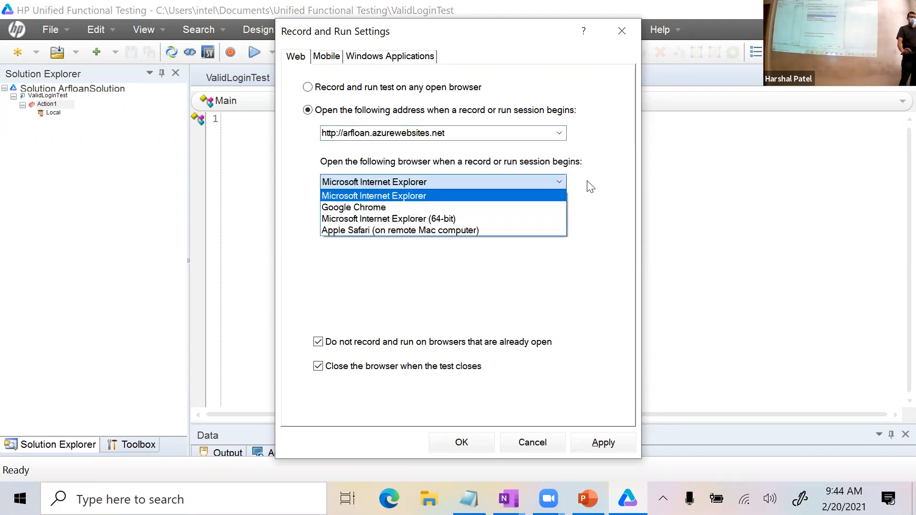
{"action": "left_click", "coordinate": [594, 186]}
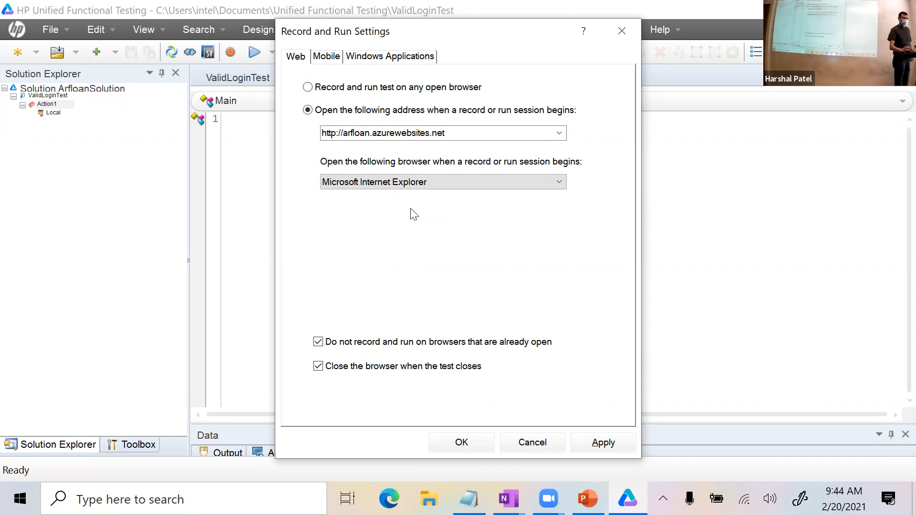
{"action": "left_click", "coordinate": [553, 184]}
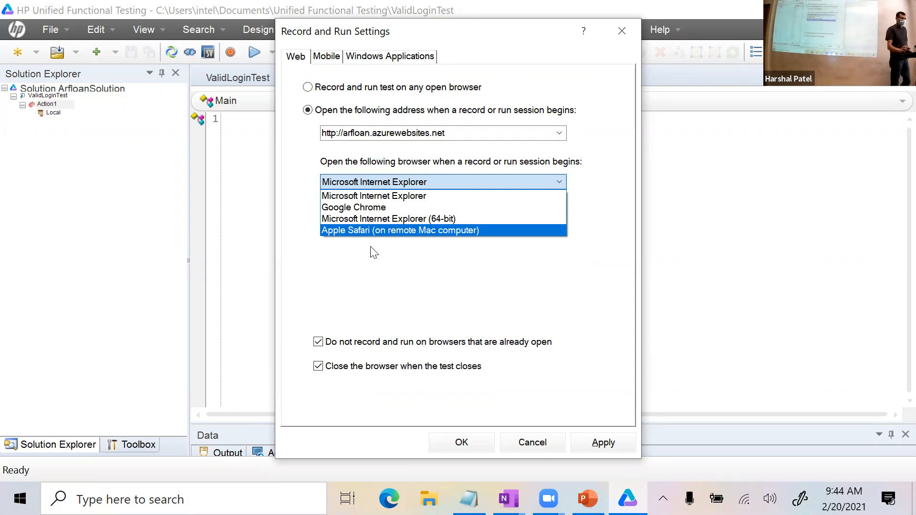
{"action": "left_click", "coordinate": [427, 193]}
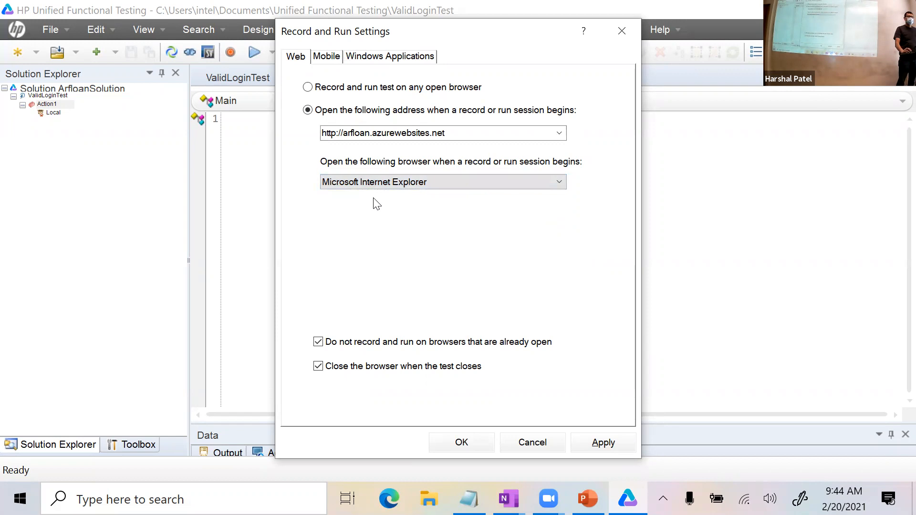
Accept the Record and Run Settings and start recording ValidLoginTest.
{"action": "left_click", "coordinate": [472, 444]}
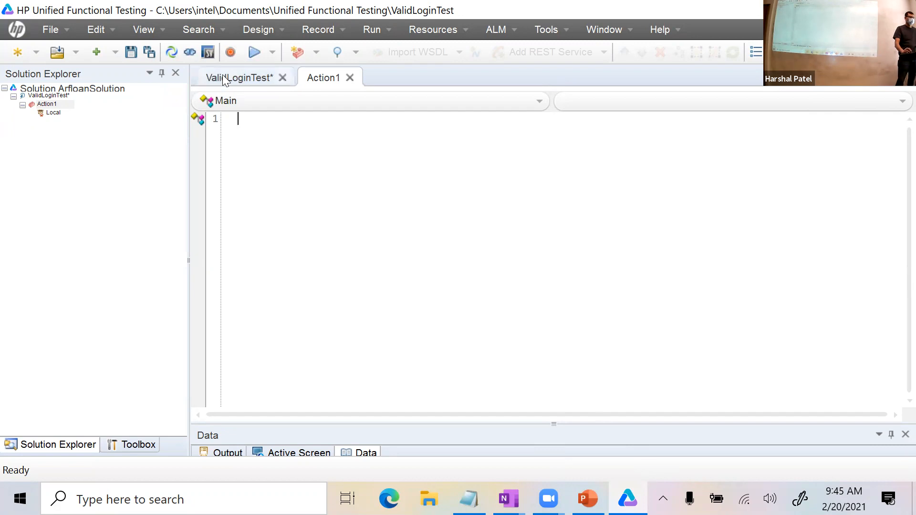
{"action": "left_click", "coordinate": [230, 52]}
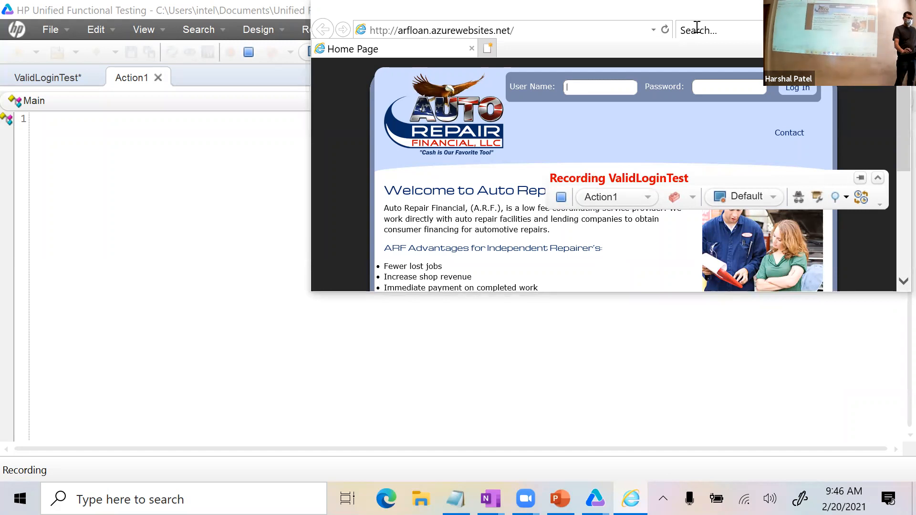
Record entering the password, logging in, choosing 'Not for this site', and closing the browser.
{"action": "left_click_drag", "start_coordinate": [694, 16], "coordinate": [687, 17]}
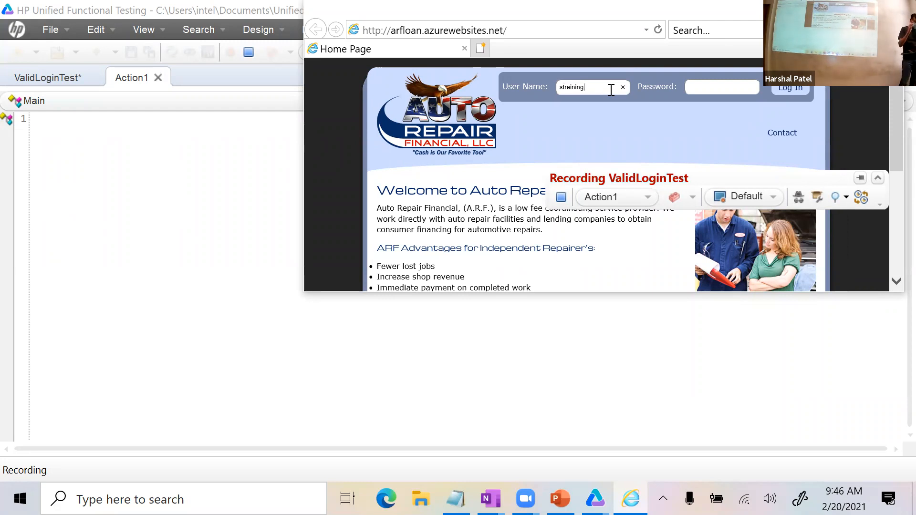
{"action": "key", "text": "Tab"}
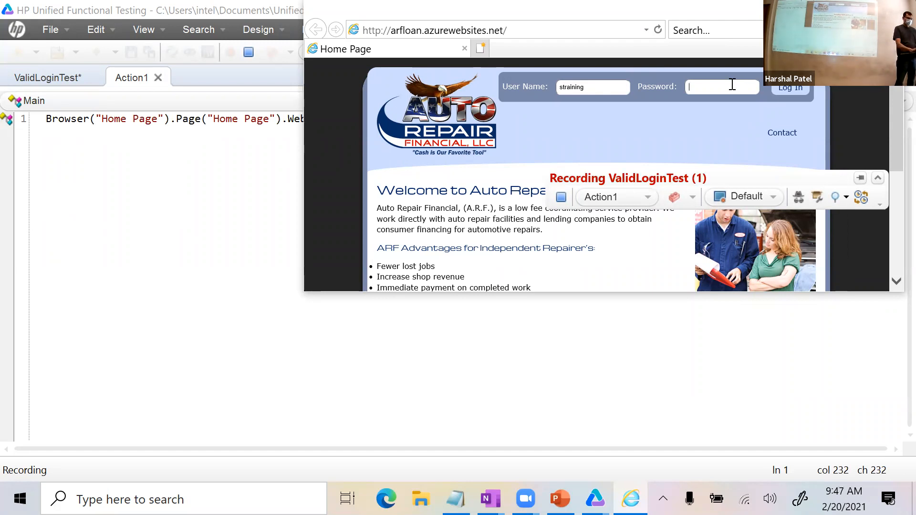
{"action": "type", "text": "•••••••"}
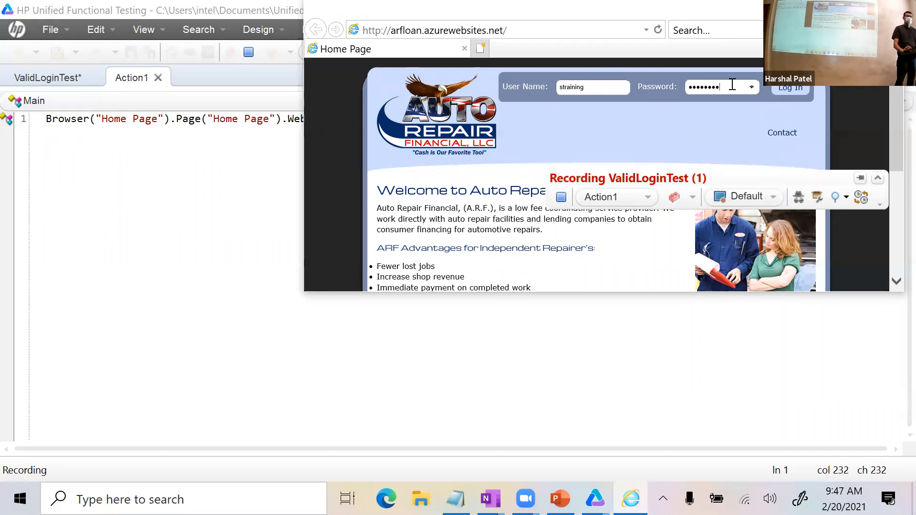
{"action": "key", "text": "Tab"}
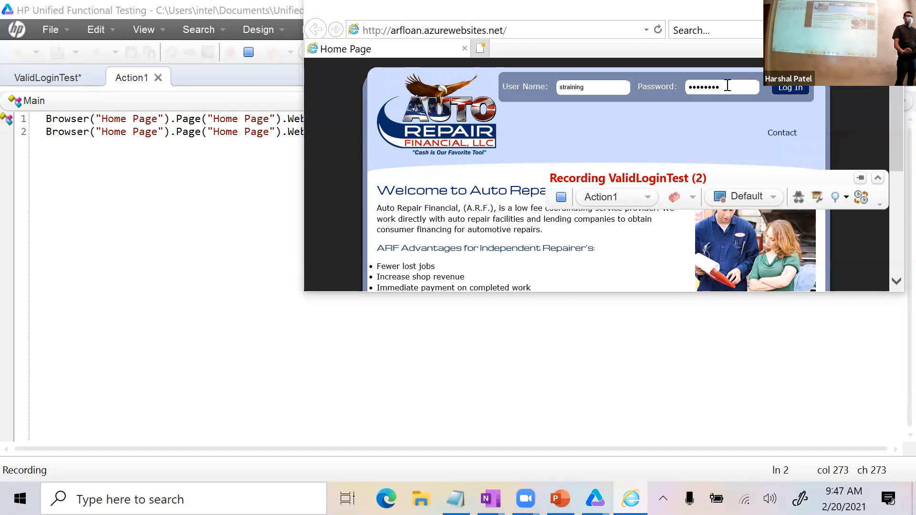
{"action": "left_click", "coordinate": [794, 92]}
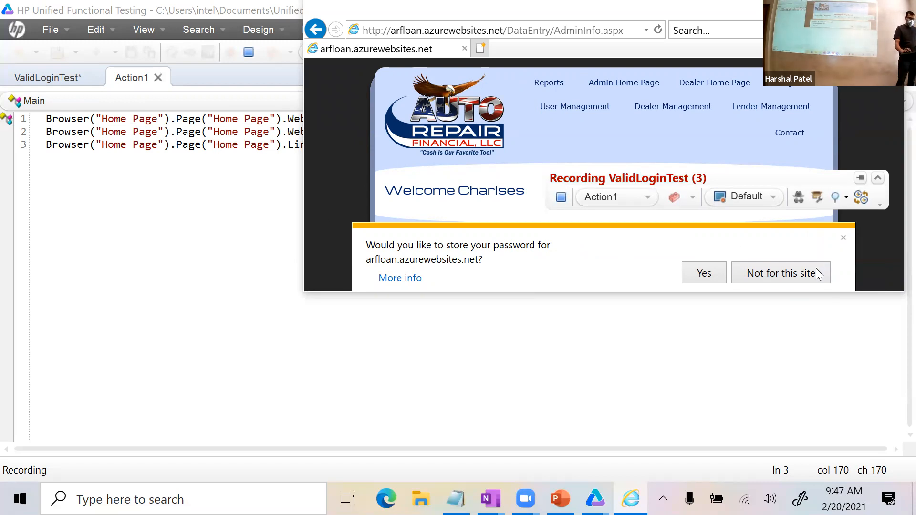
{"action": "left_click", "coordinate": [751, 281]}
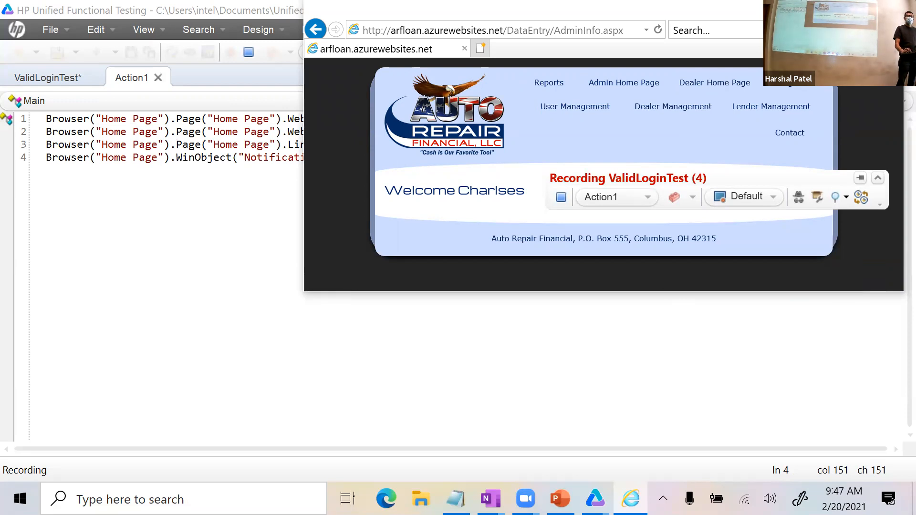
{"action": "left_click", "coordinate": [889, 9]}
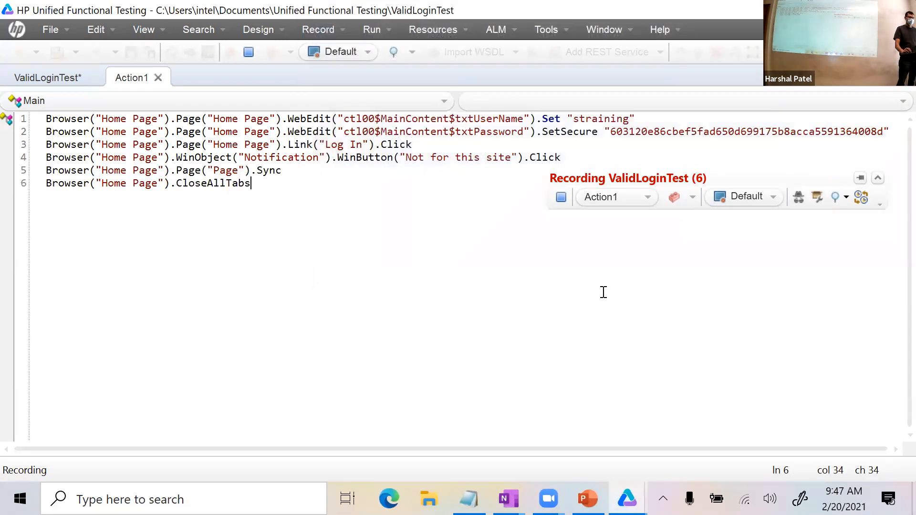
Stop the recording, keeping the six-line login script in Action1.
{"action": "left_click", "coordinate": [561, 197]}
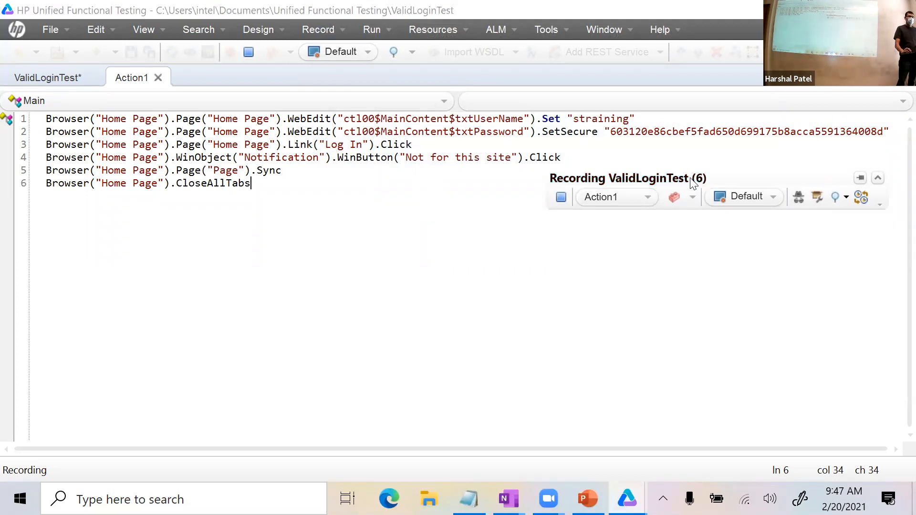
{"action": "left_click_drag", "start_coordinate": [689, 180], "coordinate": [643, 187]}
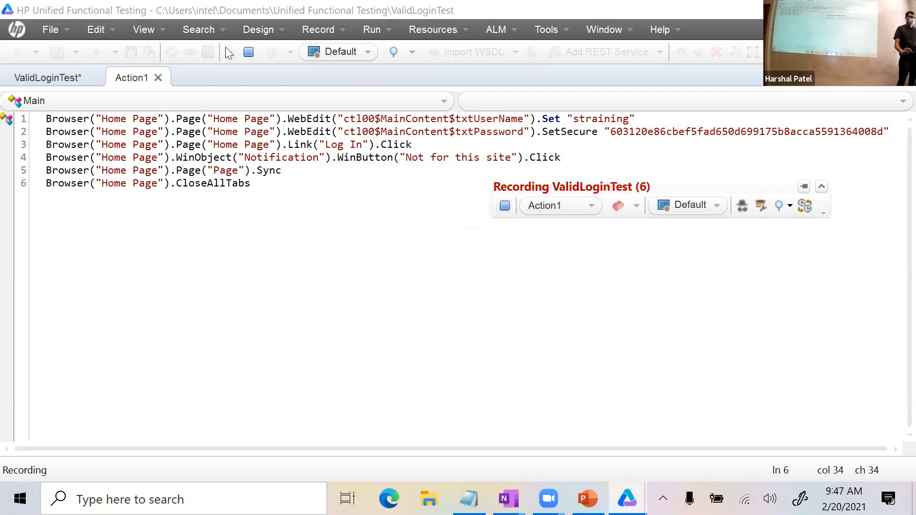
{"action": "left_click", "coordinate": [505, 206]}
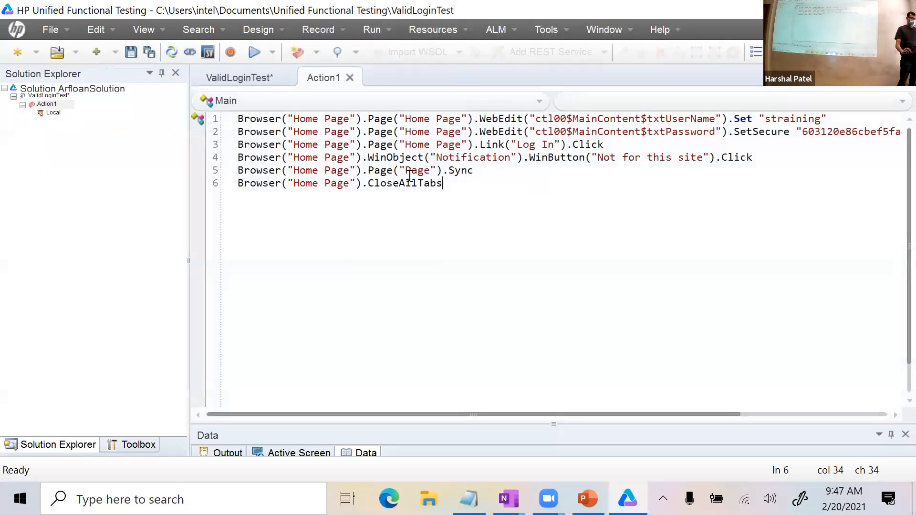
Collapse Solution Explorer to widen the editor and copy the whole first script line.
{"action": "left_click_drag", "start_coordinate": [188, 187], "coordinate": [2, 187]}
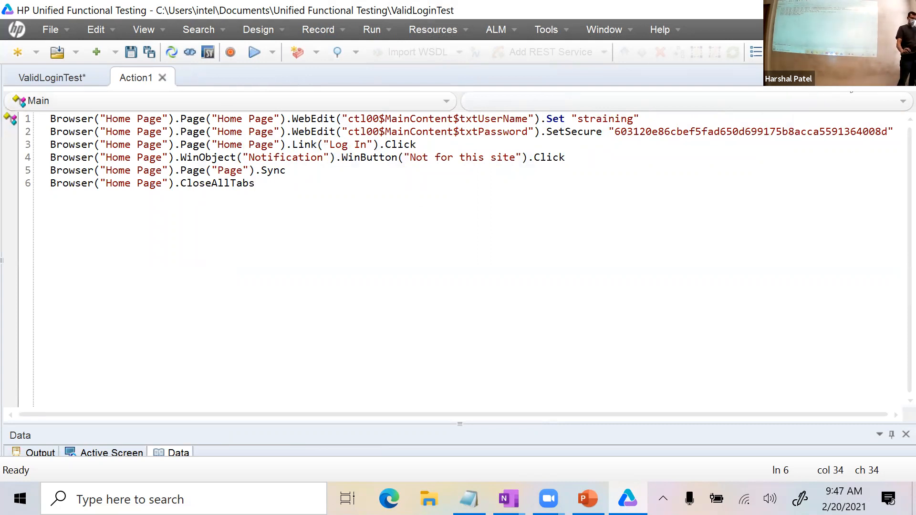
{"action": "left_click_drag", "start_coordinate": [640, 119], "coordinate": [45, 120]}
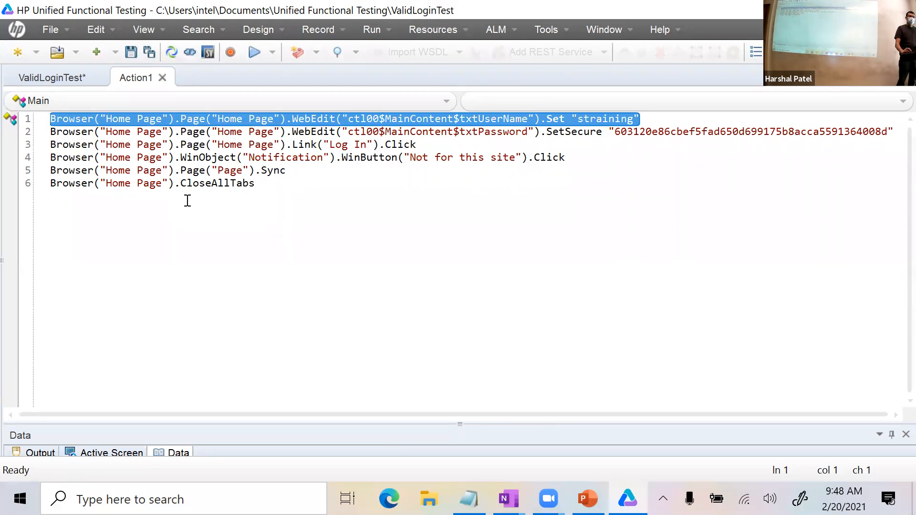
{"action": "left_click", "coordinate": [297, 183]}
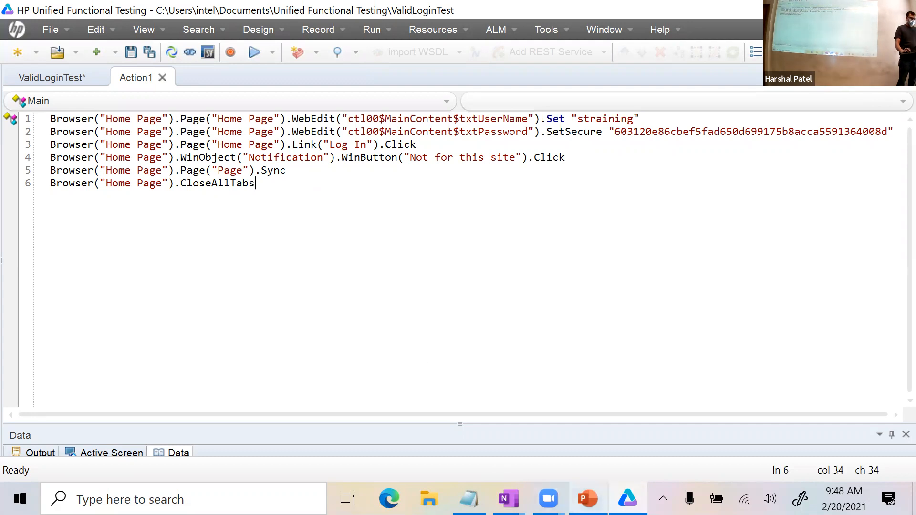
{"action": "left_click", "coordinate": [628, 119]}
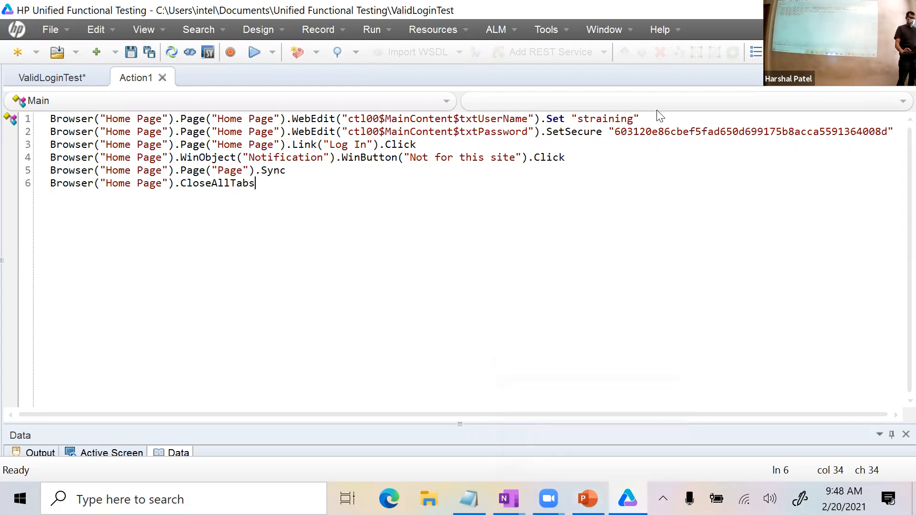
{"action": "left_click_drag", "start_coordinate": [639, 119], "coordinate": [10, 122]}
{"action": "key", "text": "ctrl+c"}
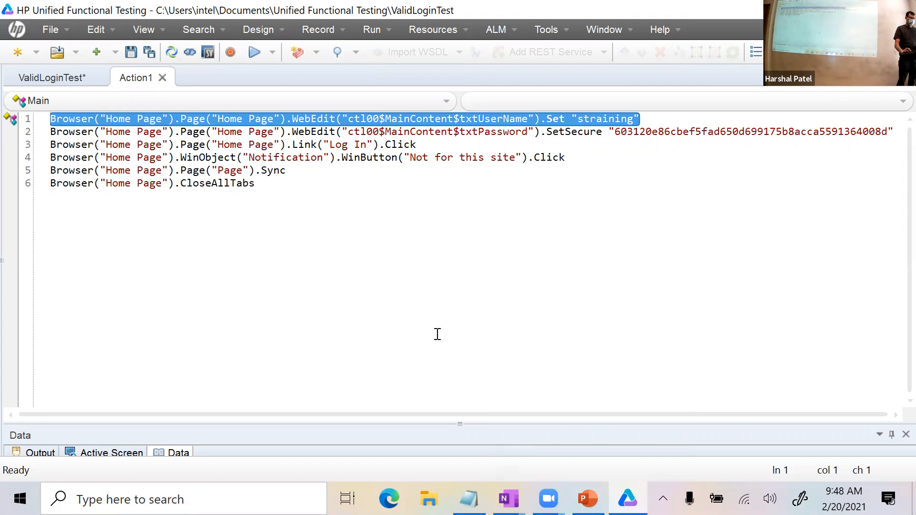
{"action": "left_click", "coordinate": [587, 498]}
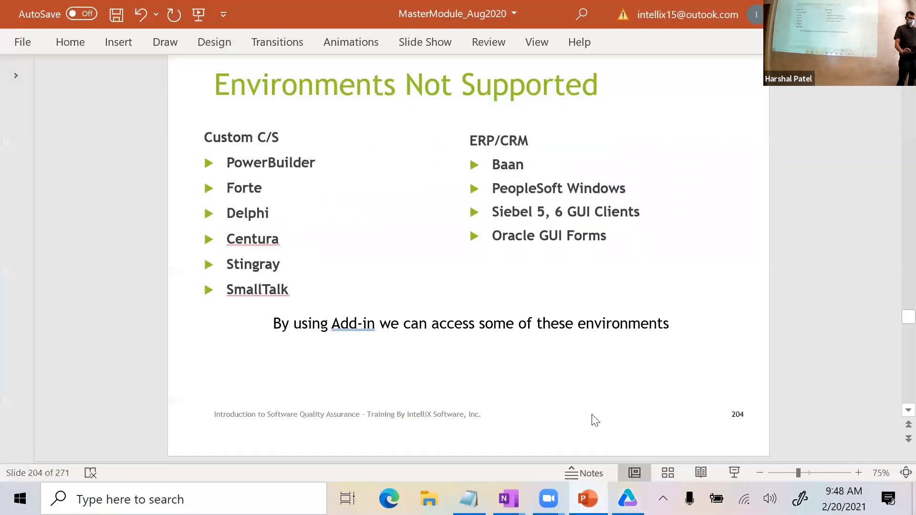
Add a new page to the Login scenario notes and paste the copied script line.
{"action": "left_click", "coordinate": [627, 499]}
{"action": "mouse_move", "coordinate": [508, 498]}
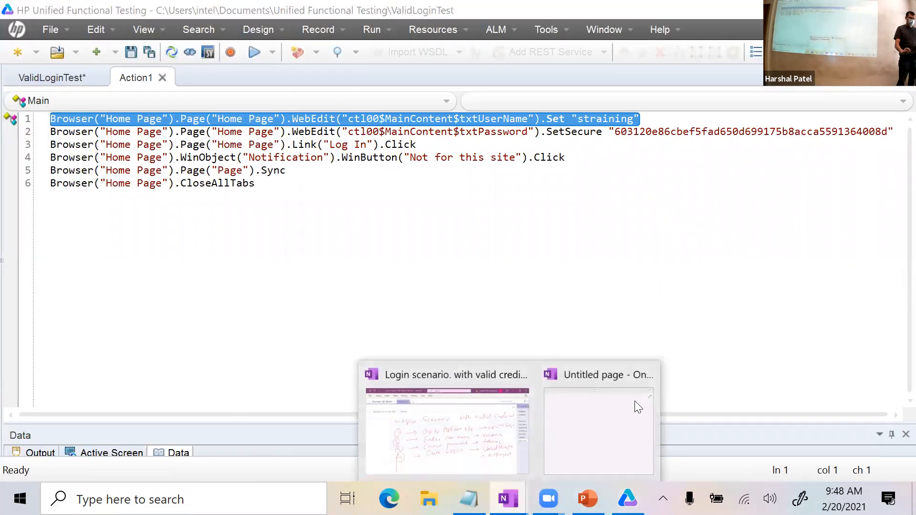
{"action": "left_click", "coordinate": [635, 400]}
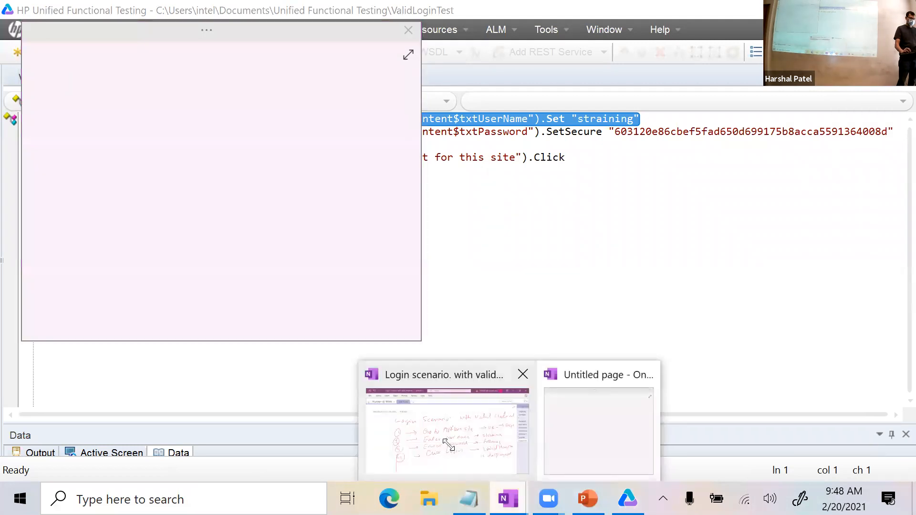
{"action": "left_click", "coordinate": [449, 441]}
{"action": "left_click", "coordinate": [896, 98]}
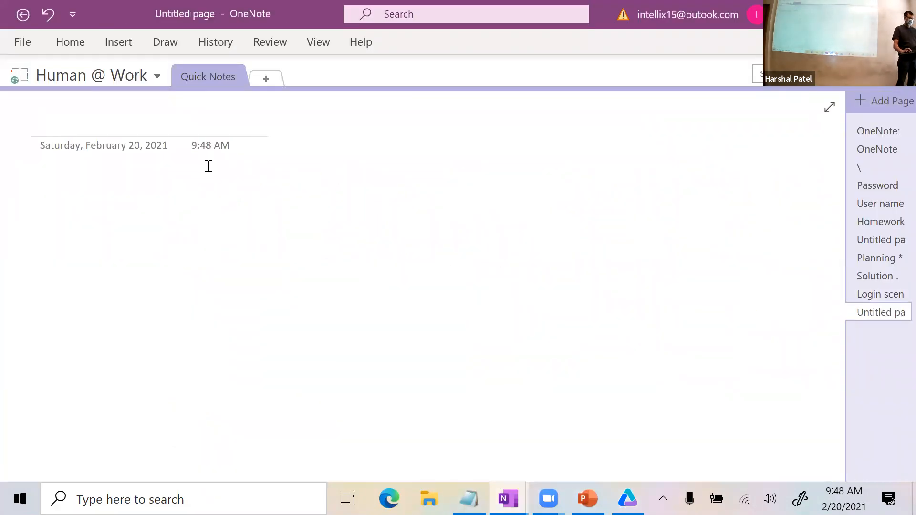
{"action": "key", "text": "ctrl+v"}
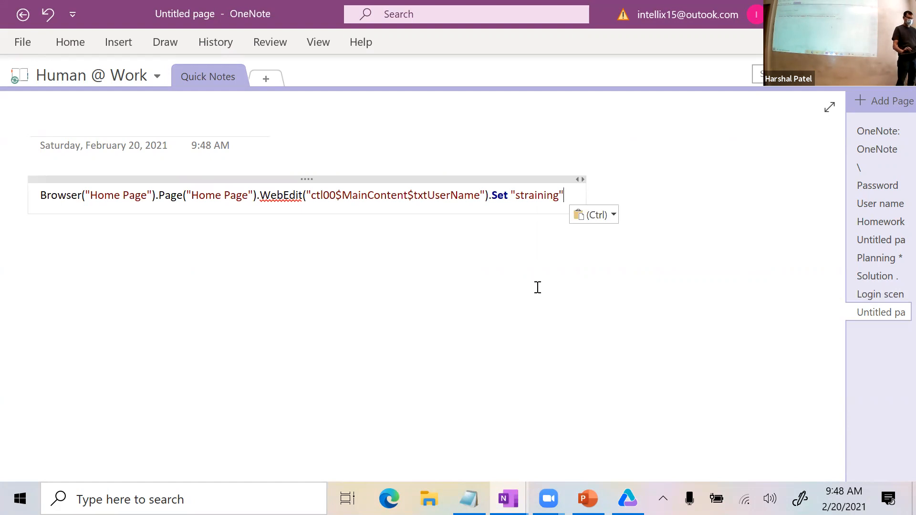
{"action": "key", "text": "Return"}
{"action": "key", "text": "Return"}
{"action": "key", "text": "Return"}
{"action": "key", "text": "Return"}
{"action": "key", "text": "Return"}
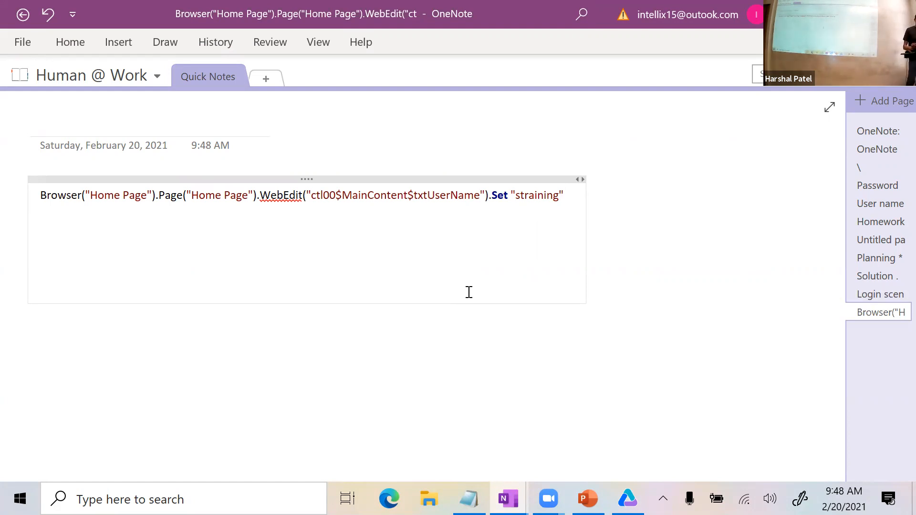
Sketch a red box below the code labelled 'Browser (IE)'.
{"action": "left_click_drag", "start_coordinate": [273, 258], "coordinate": [271, 334]}
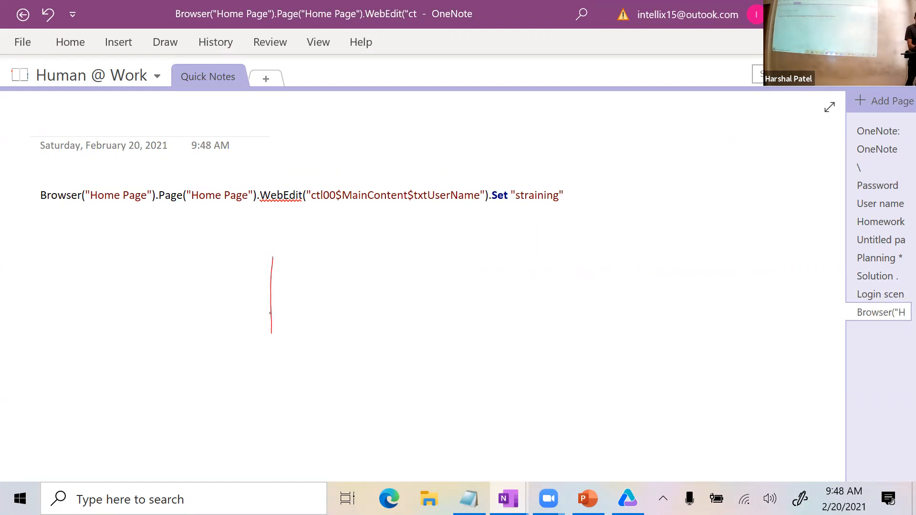
{"action": "mouse_move", "coordinate": [271, 252]}
{"action": "left_mouse_down"}
{"action": "mouse_move", "coordinate": [372, 240]}
{"action": "mouse_move", "coordinate": [460, 297]}
{"action": "mouse_move", "coordinate": [462, 377]}
{"action": "left_mouse_up"}
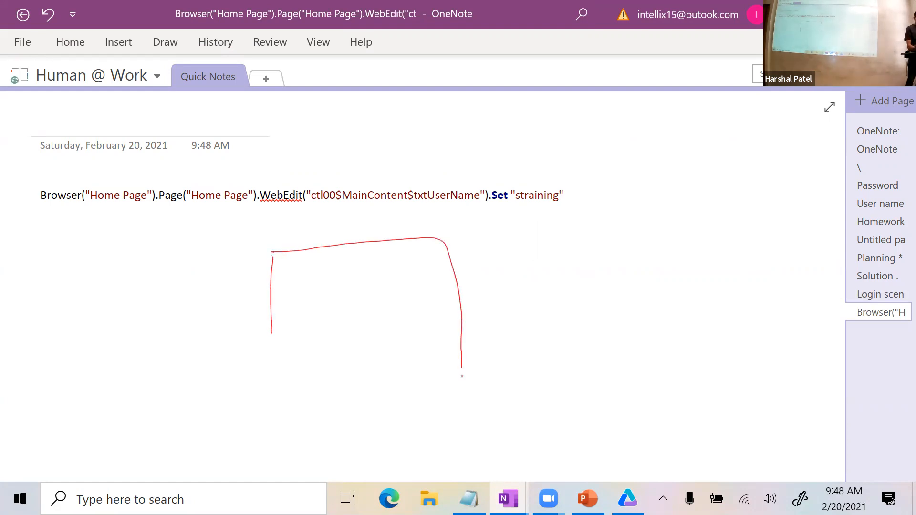
{"action": "mouse_move", "coordinate": [265, 329]}
{"action": "left_mouse_down"}
{"action": "mouse_move", "coordinate": [274, 380]}
{"action": "mouse_move", "coordinate": [442, 381]}
{"action": "left_mouse_up"}
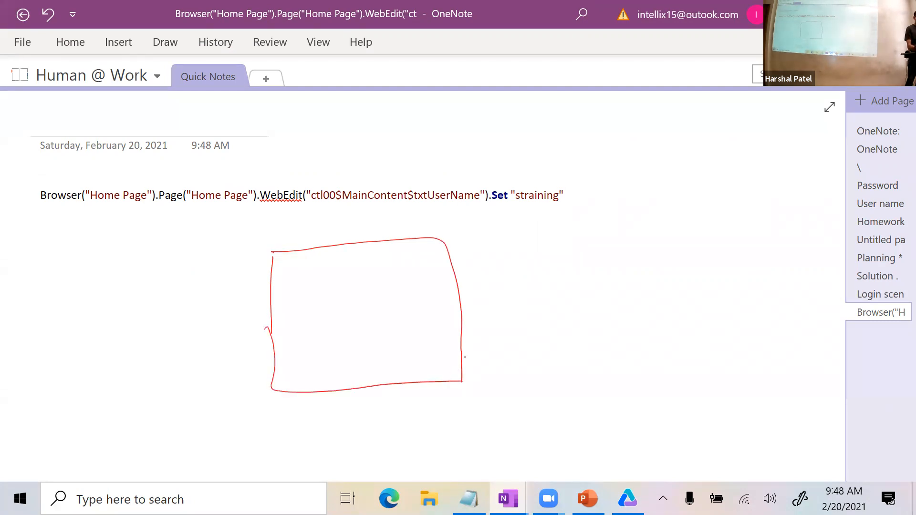
{"action": "mouse_move", "coordinate": [468, 246]}
{"action": "left_mouse_down"}
{"action": "mouse_move", "coordinate": [489, 260]}
{"action": "mouse_move", "coordinate": [535, 252]}
{"action": "mouse_move", "coordinate": [571, 267]}
{"action": "mouse_move", "coordinate": [581, 248]}
{"action": "mouse_move", "coordinate": [641, 260]}
{"action": "left_mouse_up"}
{"action": "left_click_drag", "start_coordinate": [638, 259], "coordinate": [674, 247]}
{"action": "left_click_drag", "start_coordinate": [689, 234], "coordinate": [687, 256]}
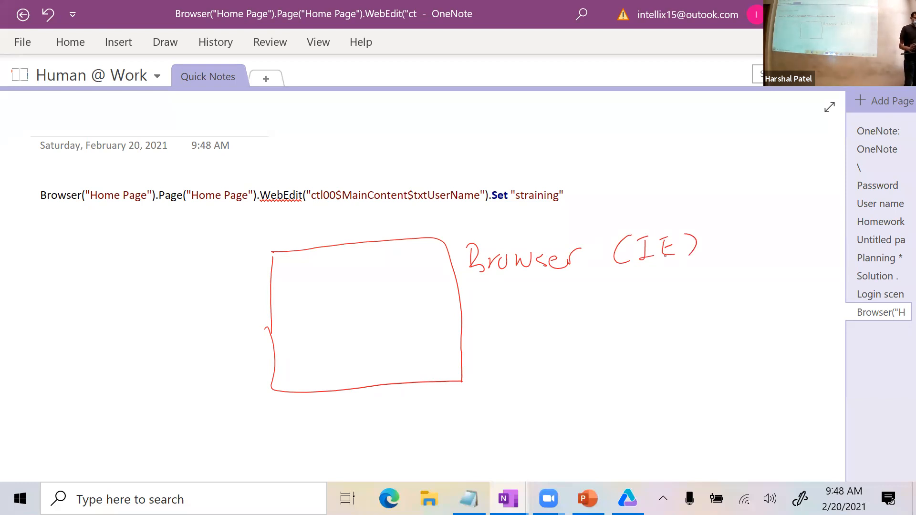
Draw a title bar across the box top and write 'Page' inside it.
{"action": "left_click_drag", "start_coordinate": [273, 274], "coordinate": [459, 259]}
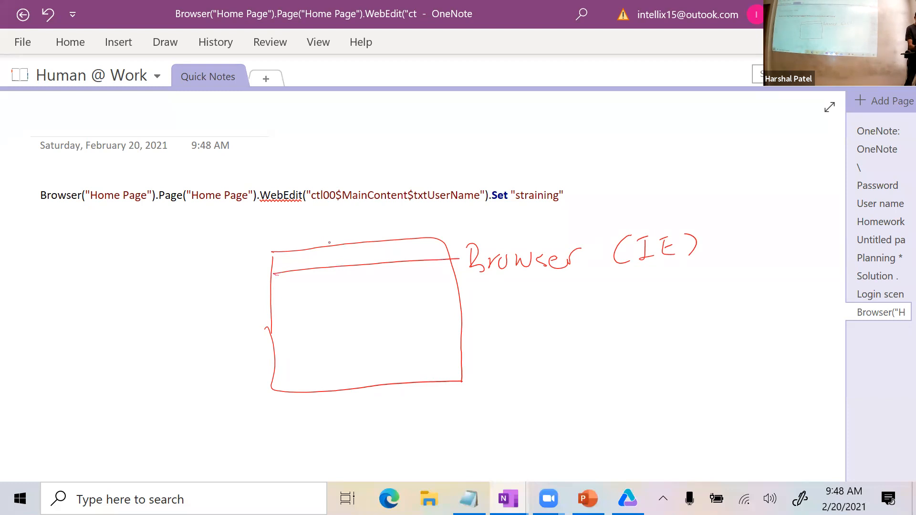
{"action": "left_click_drag", "start_coordinate": [333, 255], "coordinate": [380, 249]}
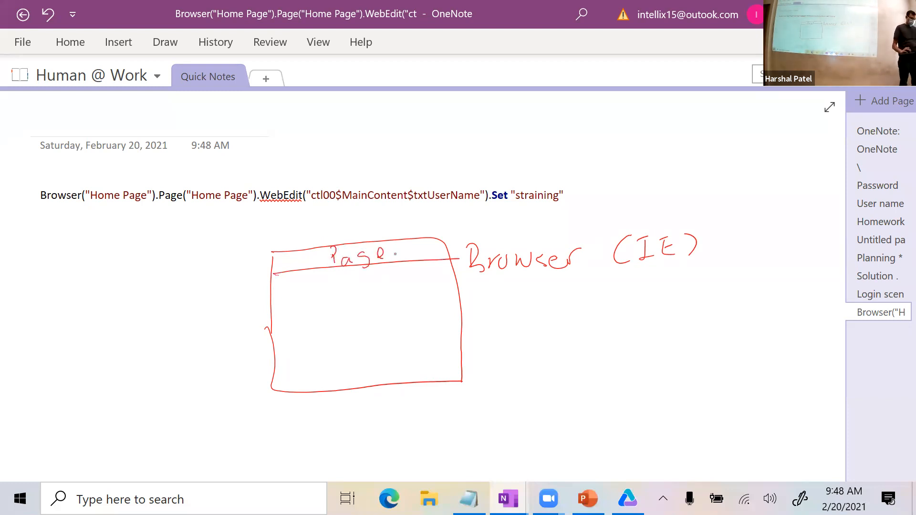
{"action": "key", "text": "super+alt+n"}
{"action": "left_click", "coordinate": [405, 433]}
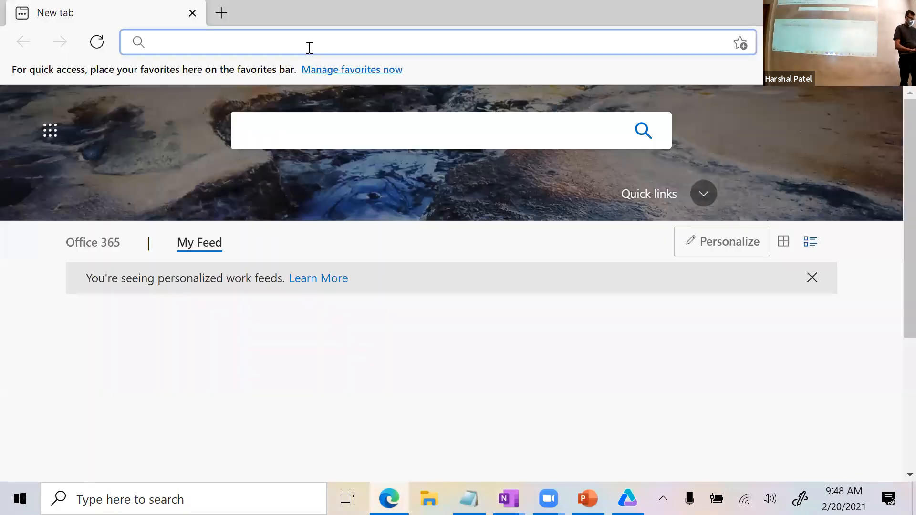
Open the arfloan site in Edge and log in with the saved user name and password.
{"action": "type", "text": "ar"}
{"action": "key", "text": "Return"}
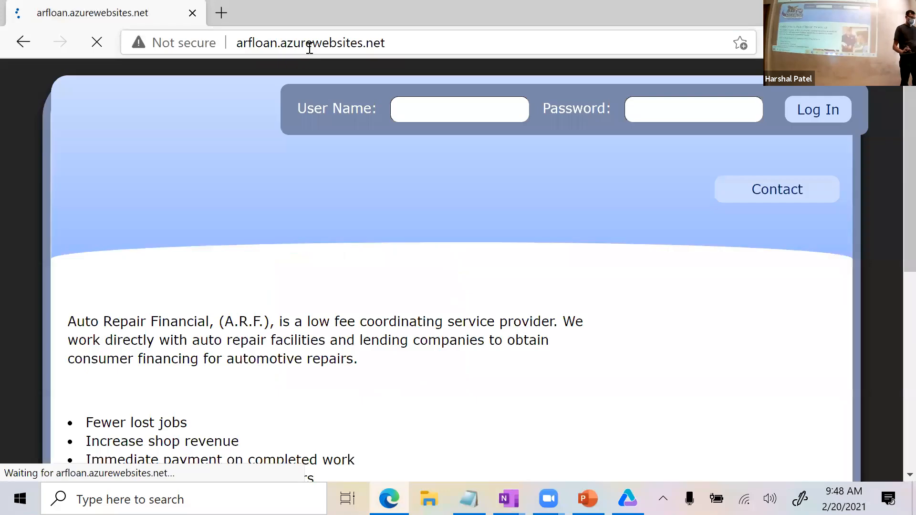
{"action": "left_click", "coordinate": [422, 43]}
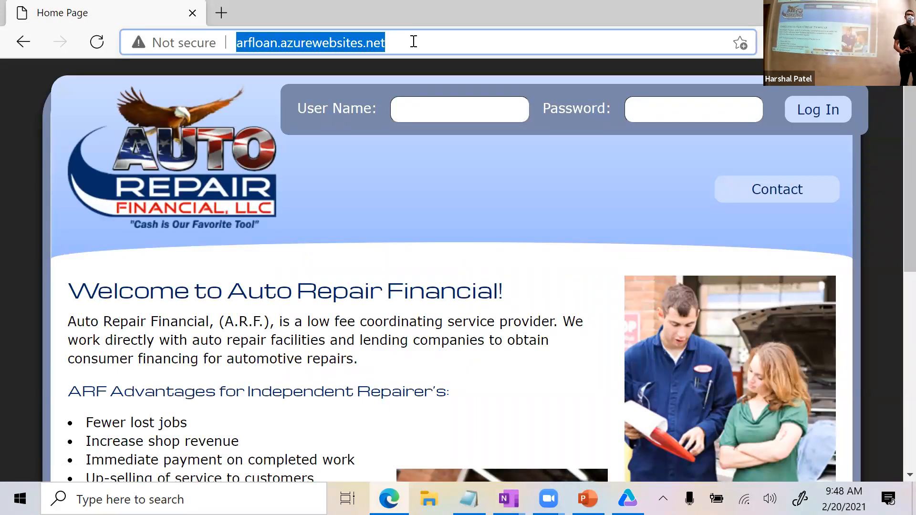
{"action": "left_click", "coordinate": [427, 104]}
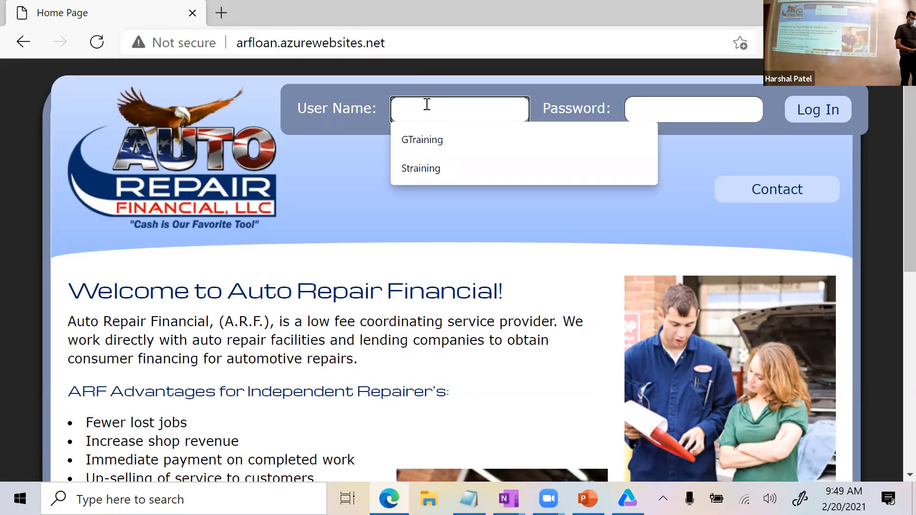
{"action": "type", "text": "strai"}
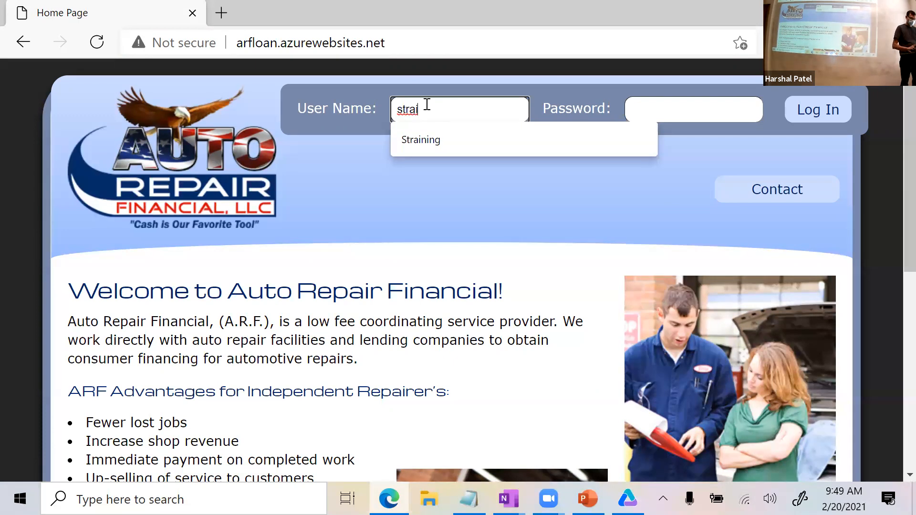
{"action": "key", "text": "Down"}
{"action": "key", "text": "Tab"}
{"action": "type", "text": "********"}
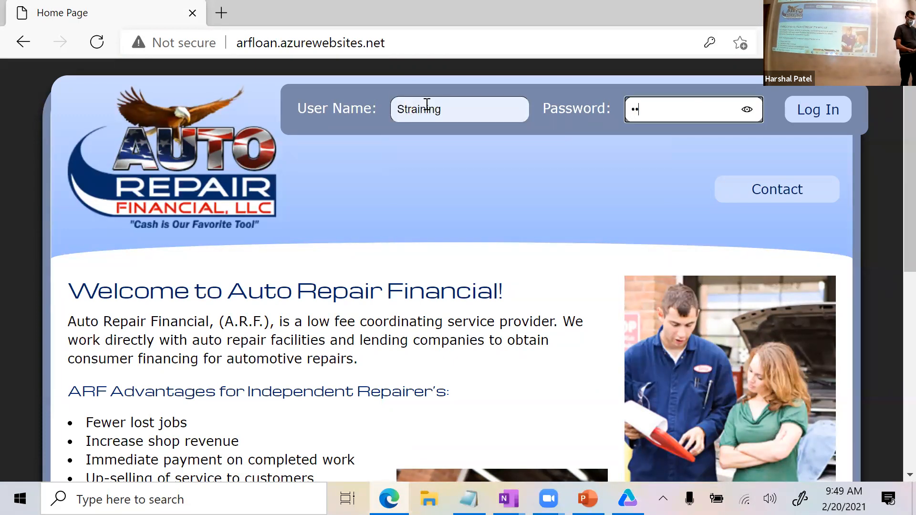
{"action": "key", "text": "Return"}
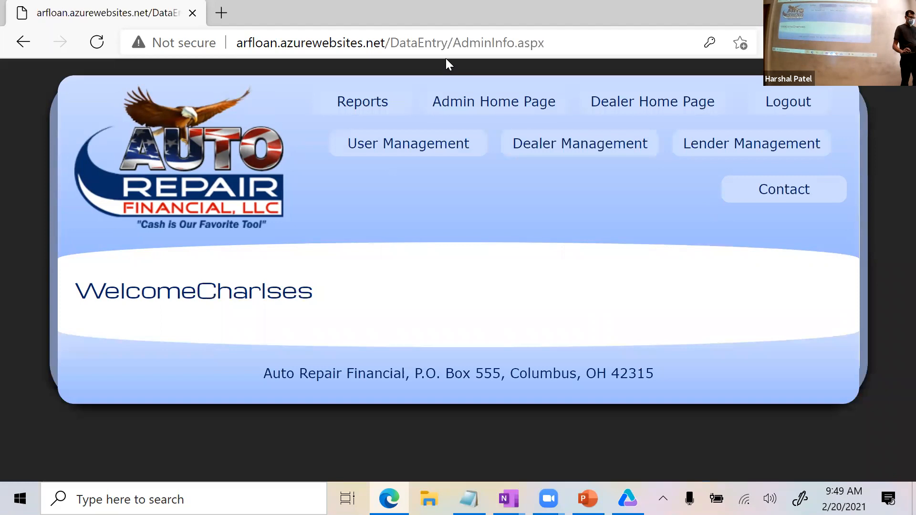
Open the User Management (UserAdmin) page, then switch to OneNote.
{"action": "left_click_drag", "start_coordinate": [461, 43], "coordinate": [574, 33]}
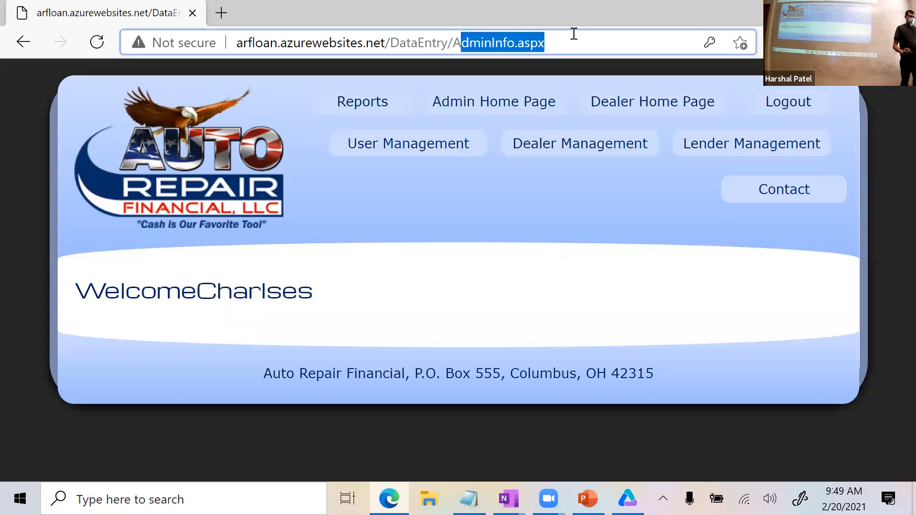
{"action": "left_click", "coordinate": [502, 206]}
{"action": "left_click", "coordinate": [405, 143]}
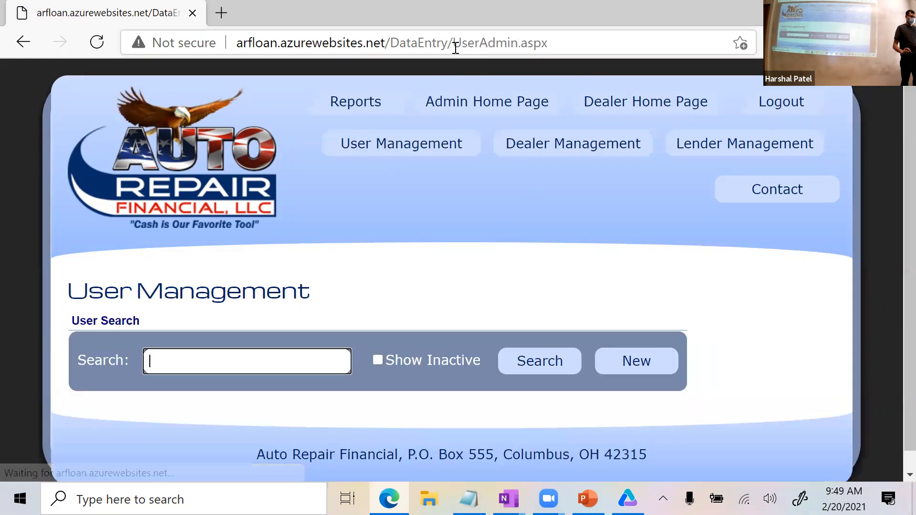
{"action": "left_click_drag", "start_coordinate": [454, 43], "coordinate": [597, 39]}
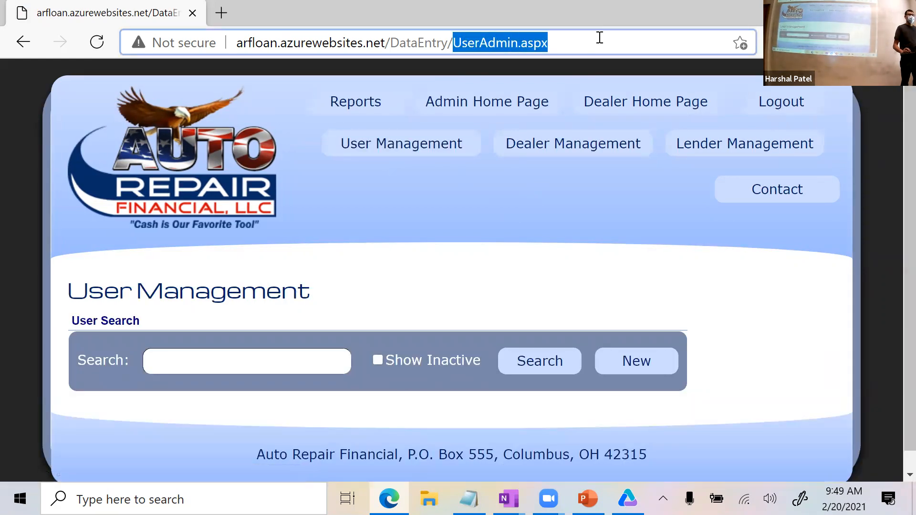
{"action": "key", "text": "alt+Tab"}
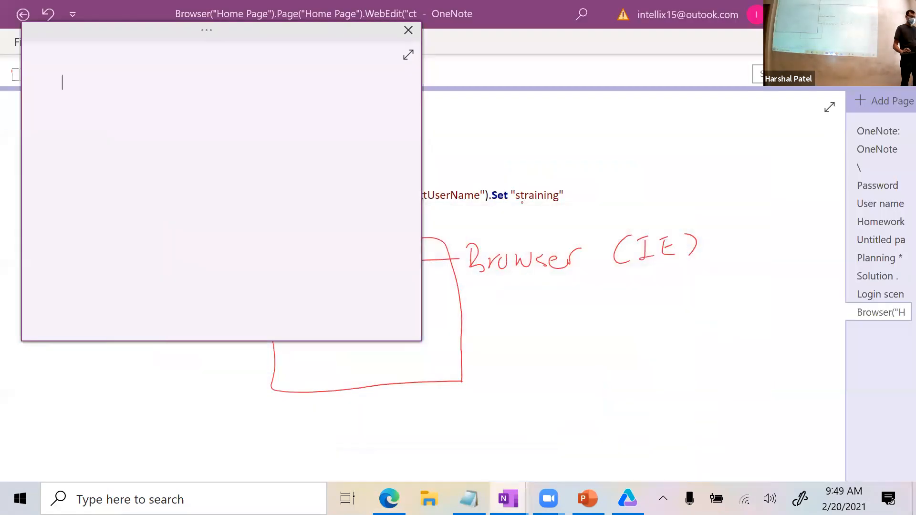
Dismiss the blank quick note, handwrite Home above Page, and underline WebEdit in red ink.
{"action": "left_click", "coordinate": [623, 378]}
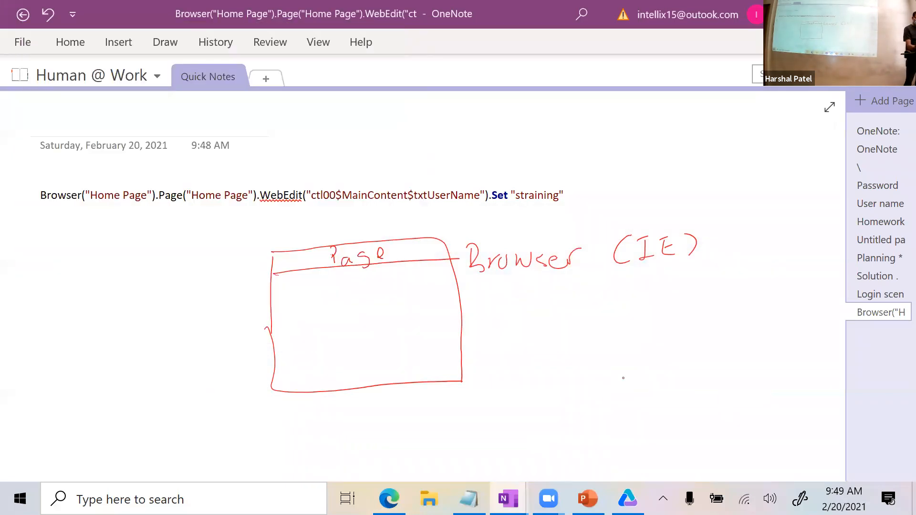
{"action": "left_click_drag", "start_coordinate": [331, 223], "coordinate": [329, 239]}
{"action": "left_click_drag", "start_coordinate": [329, 233], "coordinate": [339, 229]}
{"action": "mouse_move", "coordinate": [340, 222]}
{"action": "left_mouse_down"}
{"action": "mouse_move", "coordinate": [340, 236]}
{"action": "mouse_move", "coordinate": [392, 236]}
{"action": "left_mouse_up"}
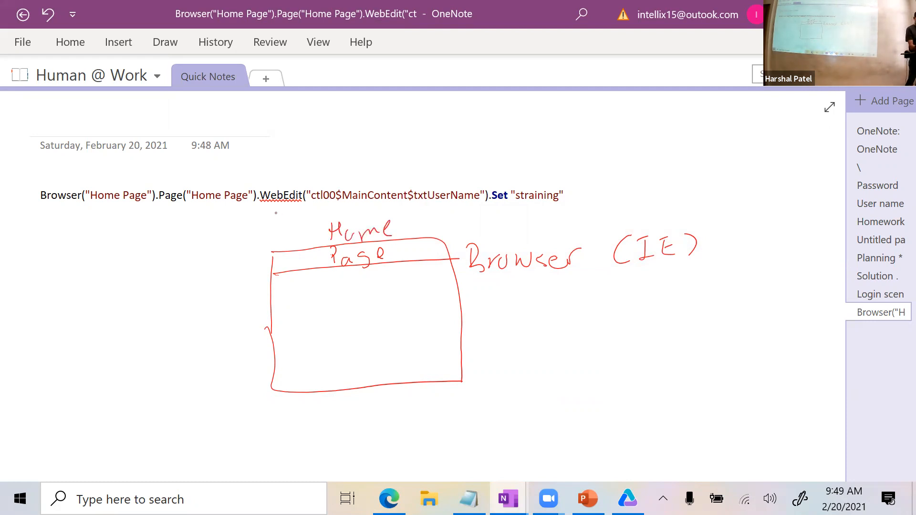
{"action": "left_click_drag", "start_coordinate": [275, 211], "coordinate": [317, 211]}
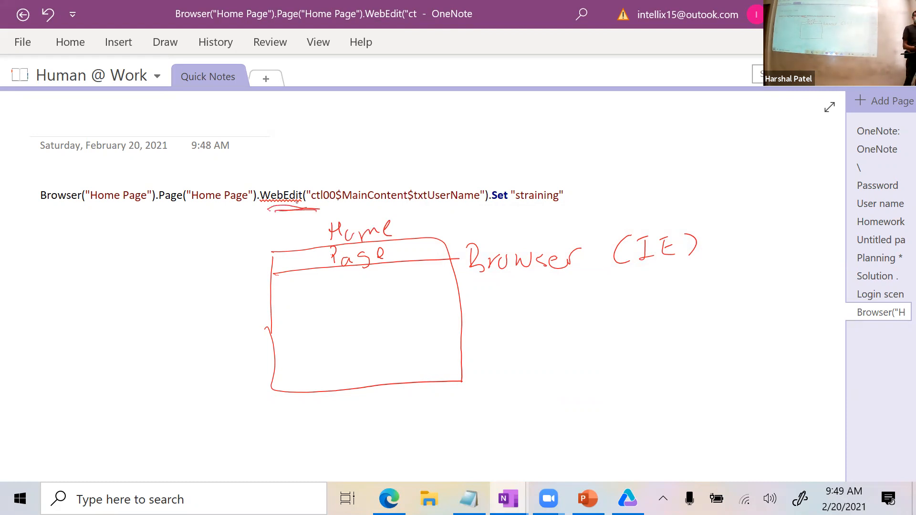
Sketch user name, password and Login boxes, then underline Browser, Browser("Home Page") and Page.
{"action": "mouse_move", "coordinate": [345, 273]}
{"action": "left_mouse_down"}
{"action": "mouse_move", "coordinate": [343, 297]}
{"action": "mouse_move", "coordinate": [400, 285]}
{"action": "mouse_move", "coordinate": [344, 297]}
{"action": "left_mouse_up"}
{"action": "mouse_move", "coordinate": [409, 269]}
{"action": "left_mouse_down"}
{"action": "mouse_move", "coordinate": [415, 284]}
{"action": "mouse_move", "coordinate": [454, 280]}
{"action": "mouse_move", "coordinate": [414, 285]}
{"action": "mouse_move", "coordinate": [442, 299]}
{"action": "mouse_move", "coordinate": [384, 329]}
{"action": "left_mouse_up"}
{"action": "left_click_drag", "start_coordinate": [383, 321], "coordinate": [402, 315]}
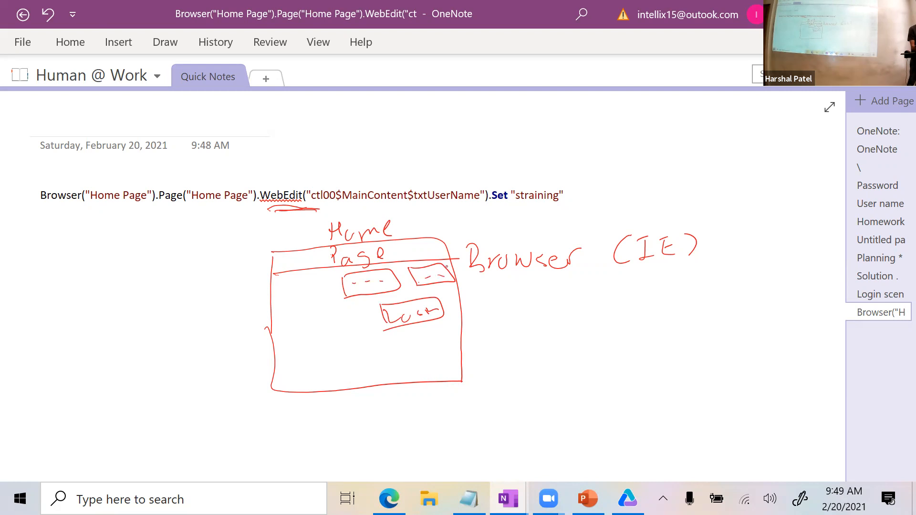
{"action": "left_click_drag", "start_coordinate": [501, 286], "coordinate": [575, 284]}
{"action": "left_click_drag", "start_coordinate": [40, 210], "coordinate": [156, 204]}
{"action": "left_click_drag", "start_coordinate": [169, 208], "coordinate": [215, 205]}
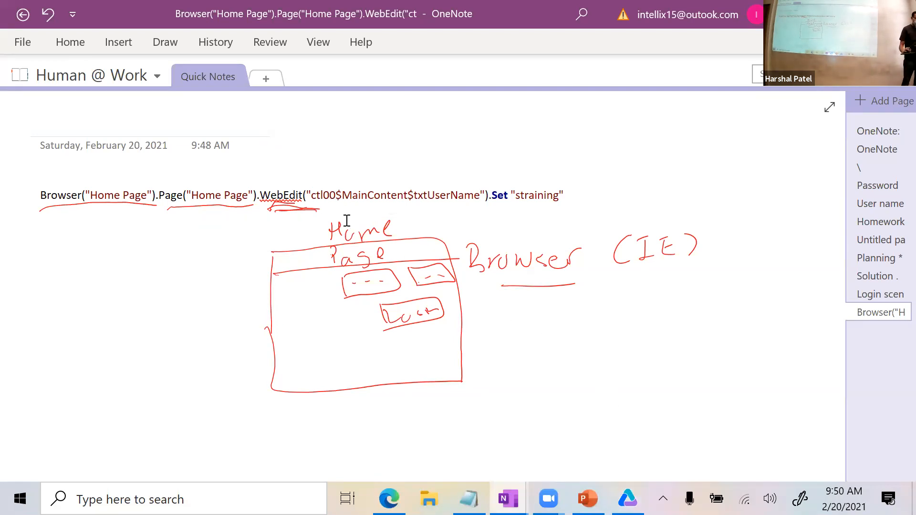
Draw a red bracket and arrow over the WebEdit argument labelled 'Id, Name of control'.
{"action": "mouse_move", "coordinate": [300, 162]}
{"action": "left_mouse_down"}
{"action": "mouse_move", "coordinate": [417, 158]}
{"action": "mouse_move", "coordinate": [480, 168]}
{"action": "mouse_move", "coordinate": [485, 185]}
{"action": "left_mouse_up"}
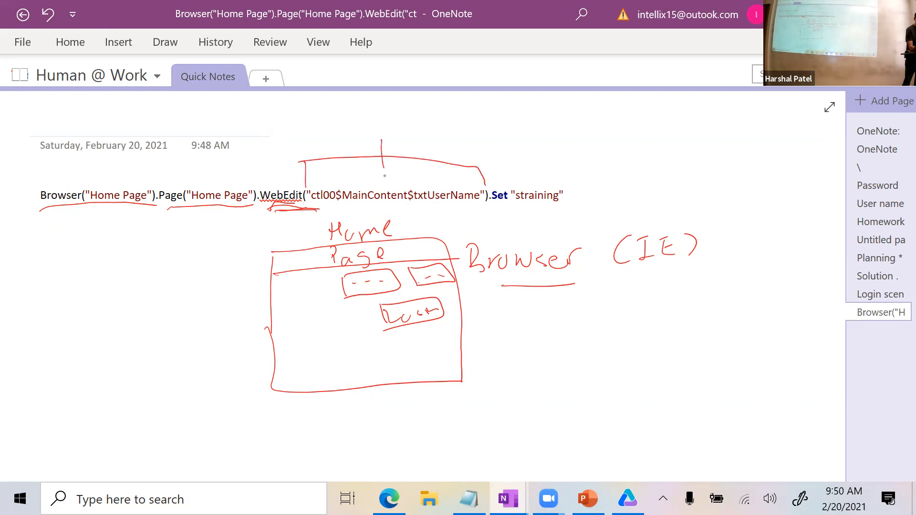
{"action": "left_click_drag", "start_coordinate": [379, 176], "coordinate": [393, 179]}
{"action": "left_click_drag", "start_coordinate": [332, 207], "coordinate": [468, 205]}
{"action": "mouse_move", "coordinate": [397, 125]}
{"action": "left_mouse_down"}
{"action": "mouse_move", "coordinate": [395, 142]}
{"action": "mouse_move", "coordinate": [408, 139]}
{"action": "left_mouse_up"}
{"action": "mouse_move", "coordinate": [383, 129]}
{"action": "left_mouse_down"}
{"action": "mouse_move", "coordinate": [416, 115]}
{"action": "mouse_move", "coordinate": [424, 138]}
{"action": "left_mouse_up"}
{"action": "mouse_move", "coordinate": [438, 135]}
{"action": "left_mouse_down"}
{"action": "mouse_move", "coordinate": [468, 119]}
{"action": "mouse_move", "coordinate": [559, 130]}
{"action": "mouse_move", "coordinate": [582, 115]}
{"action": "mouse_move", "coordinate": [602, 125]}
{"action": "mouse_move", "coordinate": [639, 117]}
{"action": "mouse_move", "coordinate": [661, 125]}
{"action": "left_mouse_up"}
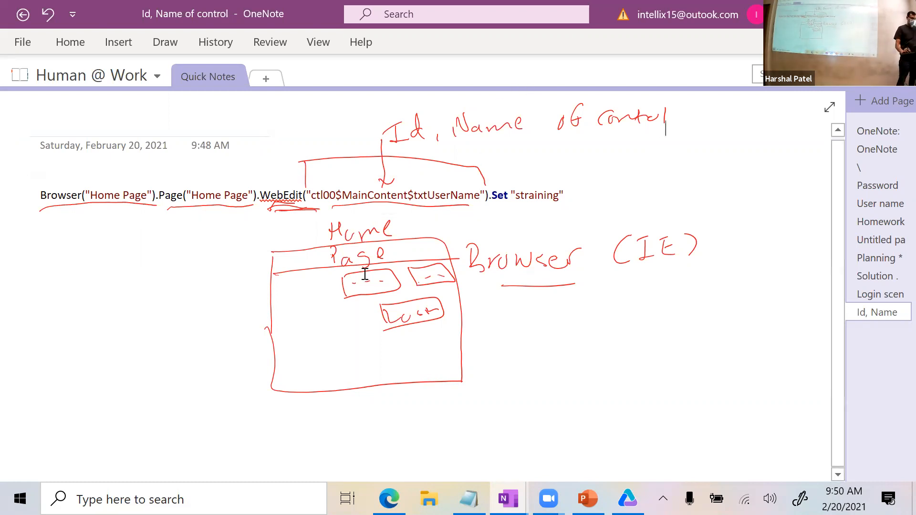
Highlight Set, the value and the control name in the code line, then return to Edge.
{"action": "left_click_drag", "start_coordinate": [491, 195], "coordinate": [511, 192]}
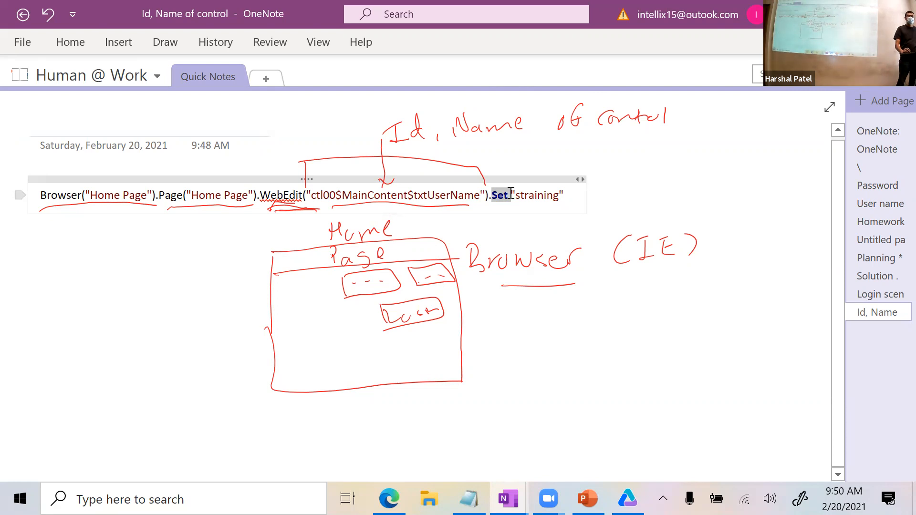
{"action": "double_click", "coordinate": [535, 195]}
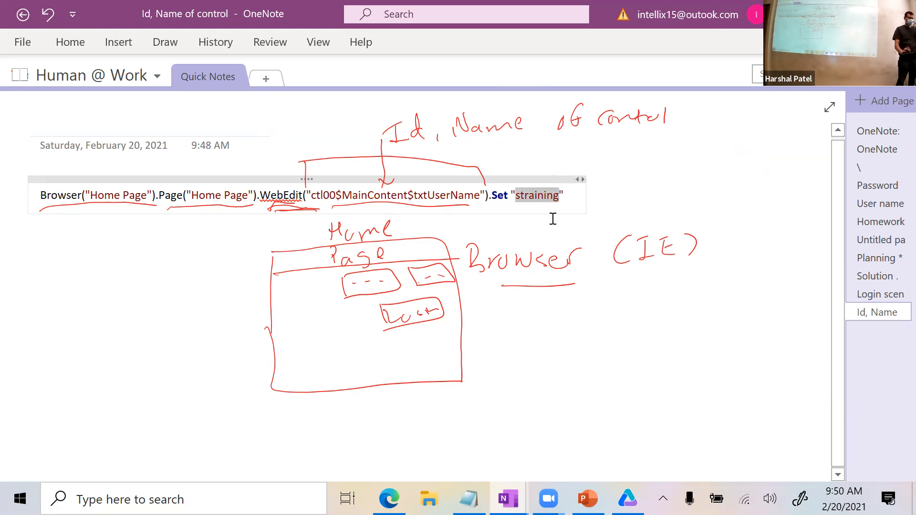
{"action": "left_click", "coordinate": [650, 190]}
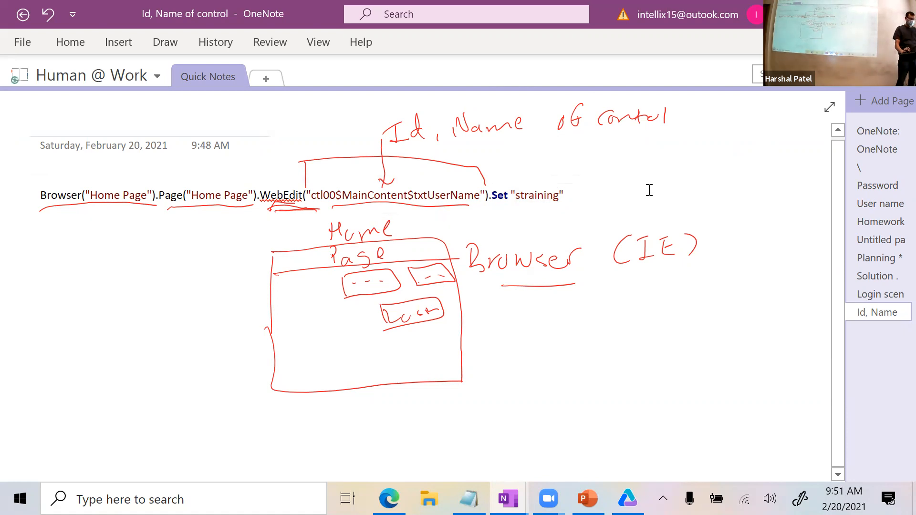
{"action": "left_click_drag", "start_coordinate": [311, 196], "coordinate": [483, 198]}
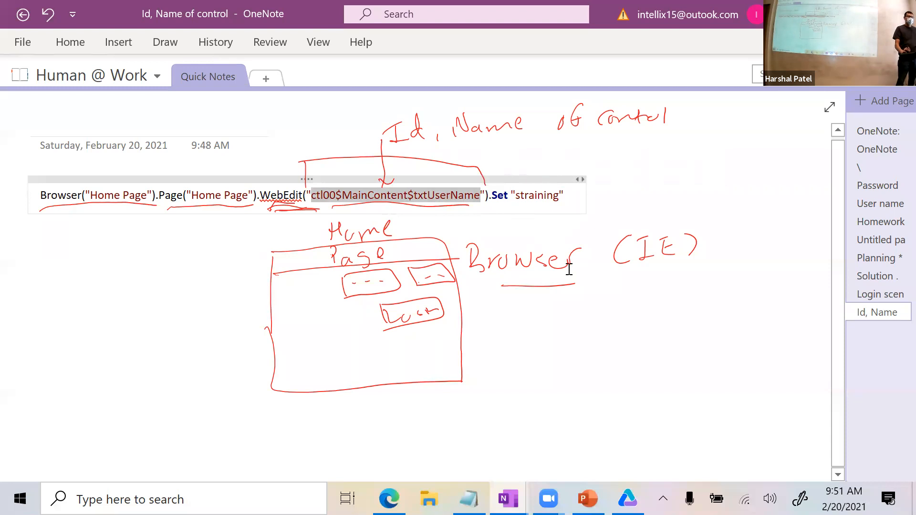
{"action": "key", "text": "super+n"}
{"action": "key", "text": "alt+Tab"}
{"action": "key", "text": "alt+Tab"}
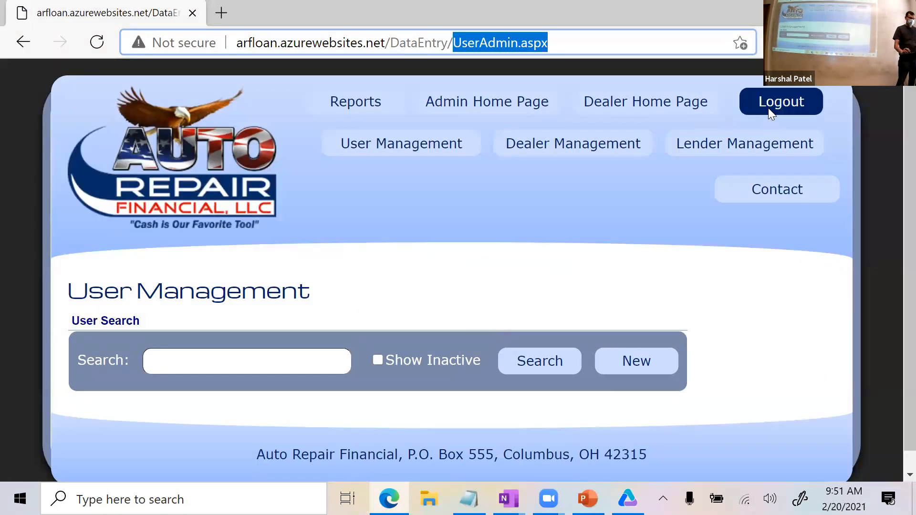
Log out of Auto Repair Financial and inspect the User Name field's HTML element.
{"action": "left_click", "coordinate": [768, 108]}
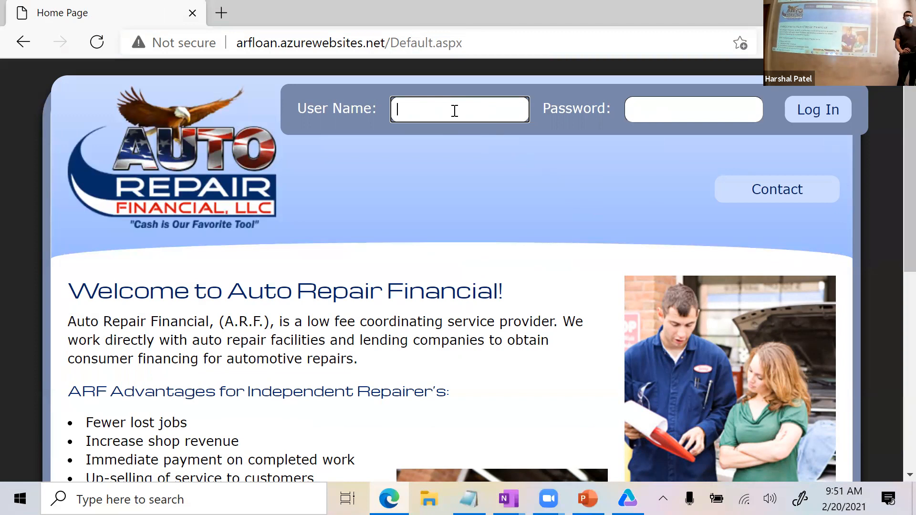
{"action": "right_click", "coordinate": [455, 140]}
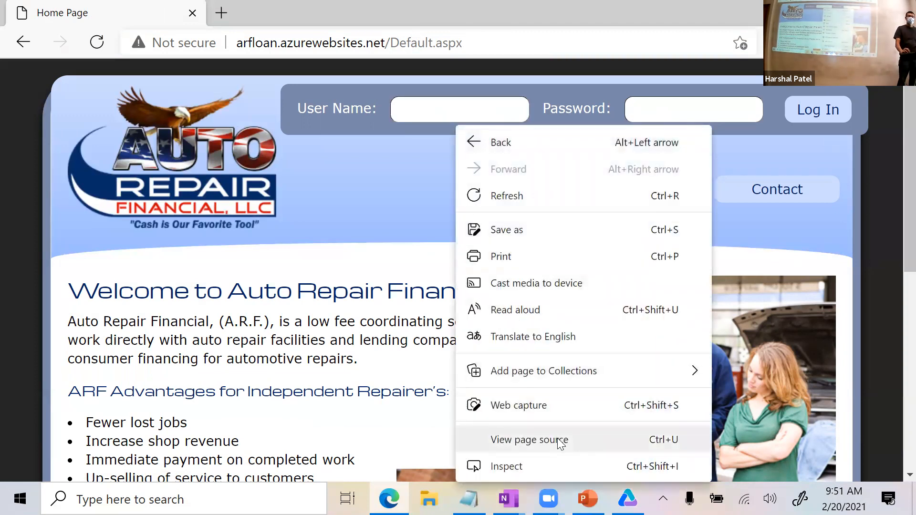
{"action": "left_click", "coordinate": [457, 108]}
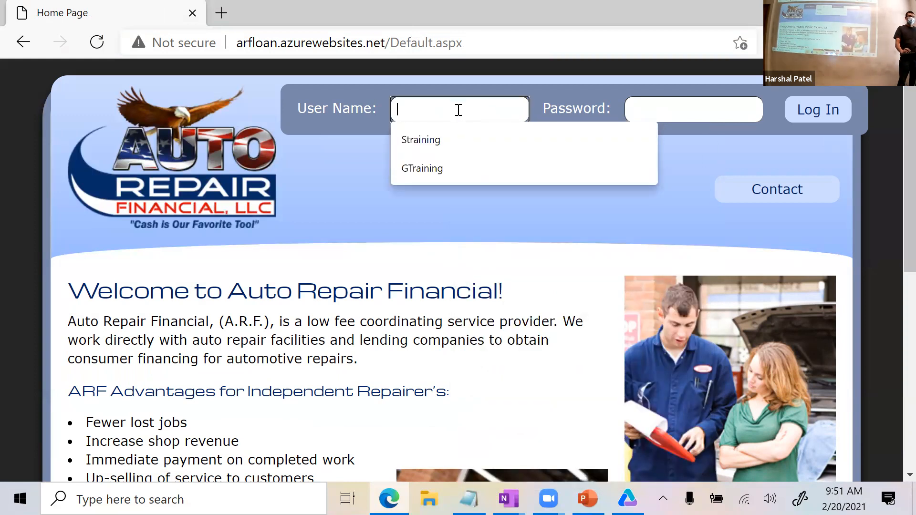
{"action": "right_click", "coordinate": [458, 112]}
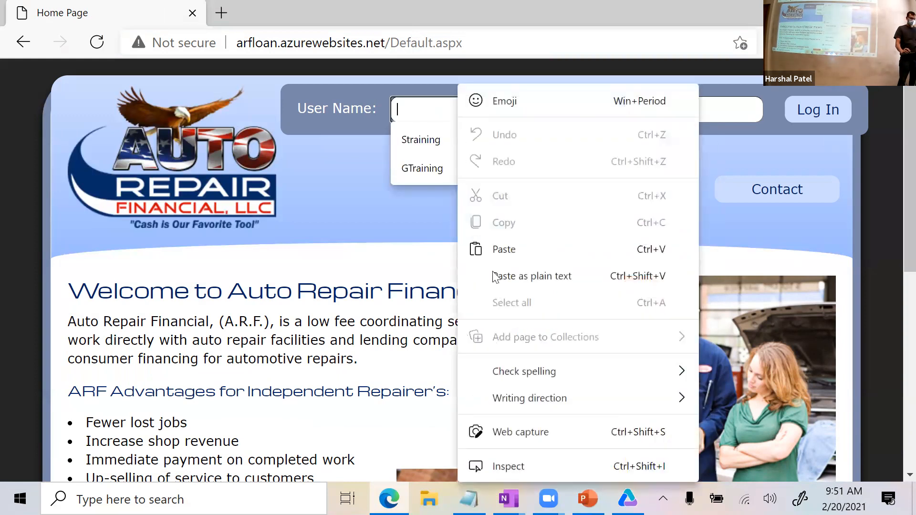
{"action": "left_click", "coordinate": [556, 466]}
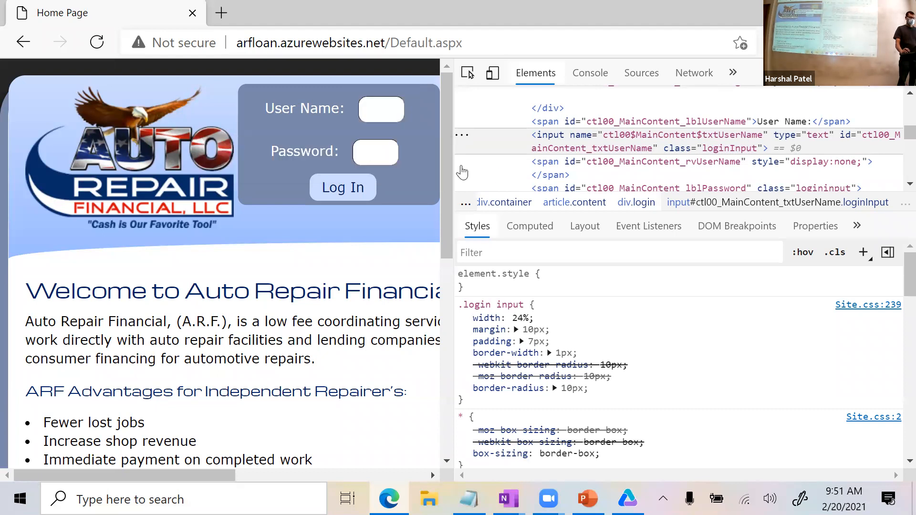
Inspect the Password field, named ctl00$MainContent$txtPassword, then switch back to UFT.
{"action": "left_click", "coordinate": [377, 153]}
{"action": "right_click", "coordinate": [377, 153]}
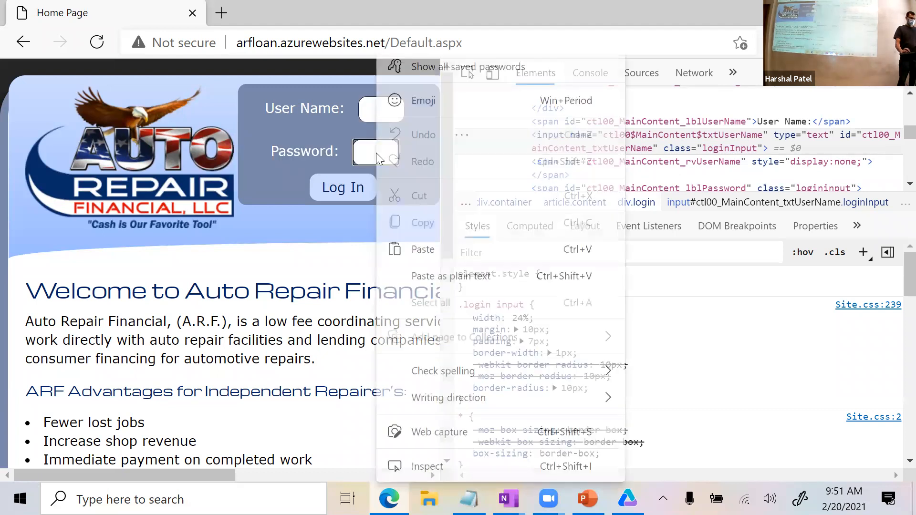
{"action": "left_click", "coordinate": [456, 466]}
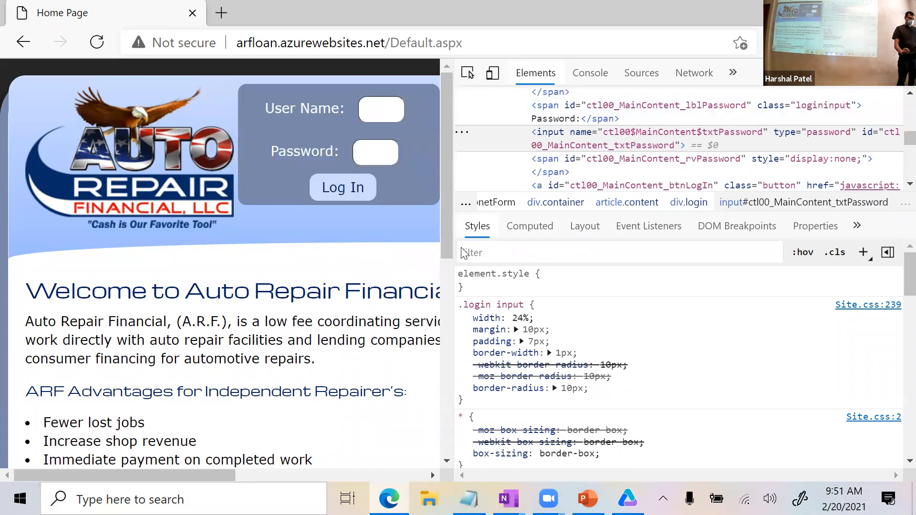
{"action": "key", "text": "alt+Tab"}
{"action": "key", "text": "alt+Tab"}
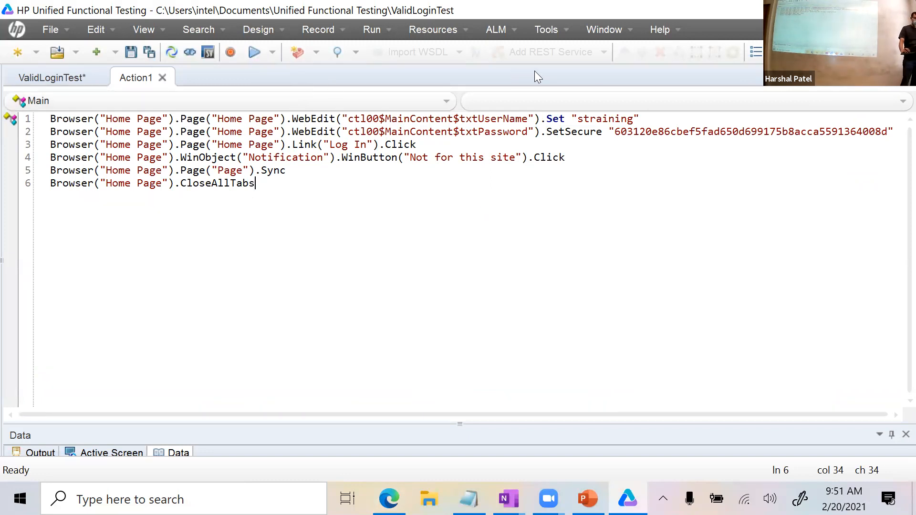
{"action": "left_click_drag", "start_coordinate": [536, 119], "coordinate": [461, 118]}
{"action": "left_click_drag", "start_coordinate": [529, 132], "coordinate": [459, 133]}
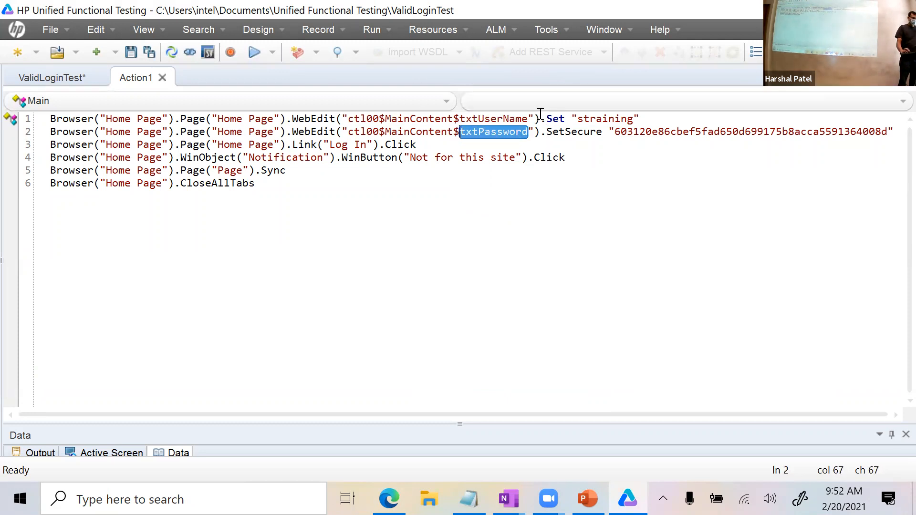
{"action": "left_click_drag", "start_coordinate": [539, 118], "coordinate": [51, 121]}
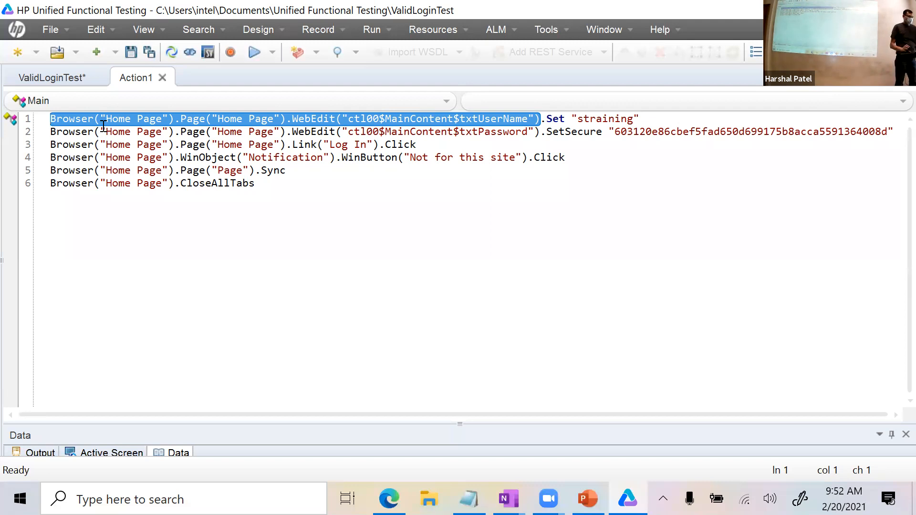
Change line 2's SetSecure to Set and replace the encrypted string with the plain-text password.
{"action": "double_click", "coordinate": [566, 131]}
{"action": "key", "text": "BackSpace"}
{"action": "key", "text": "BackSpace"}
{"action": "type", "text": "."}
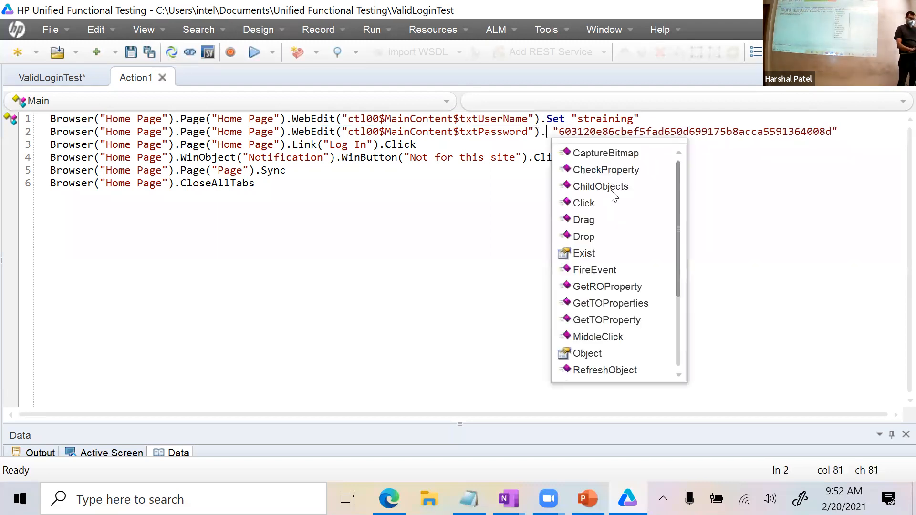
{"action": "scroll", "coordinate": [631, 276], "scroll_direction": "down", "scroll_amount": 3}
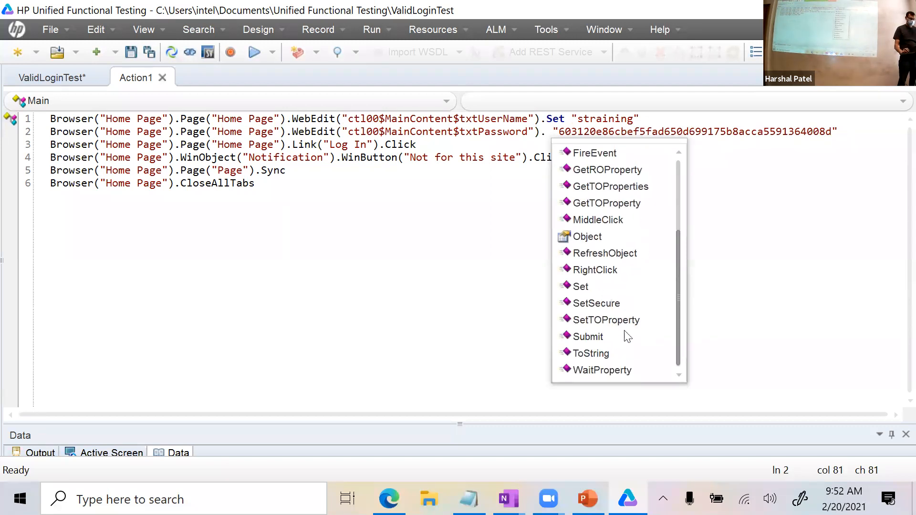
{"action": "double_click", "coordinate": [583, 288]}
{"action": "left_click_drag", "start_coordinate": [576, 131], "coordinate": [851, 132]}
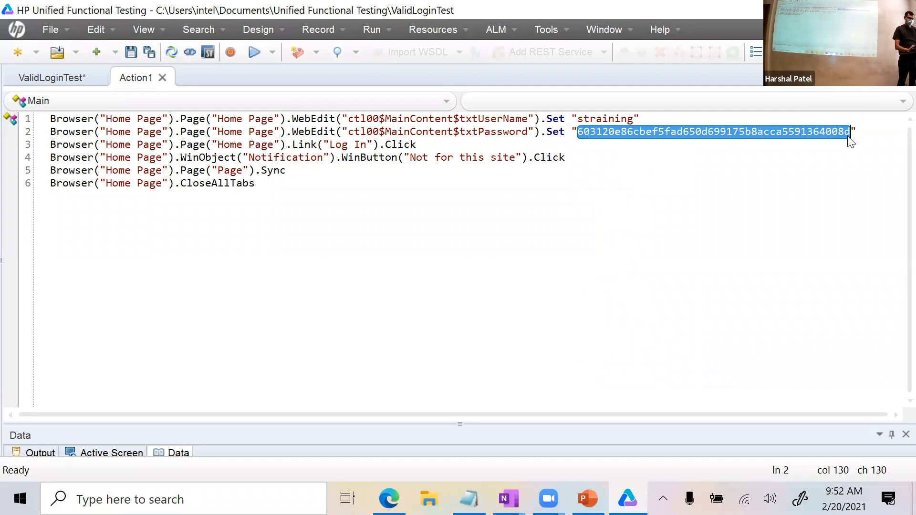
{"action": "type", "text": "training"}
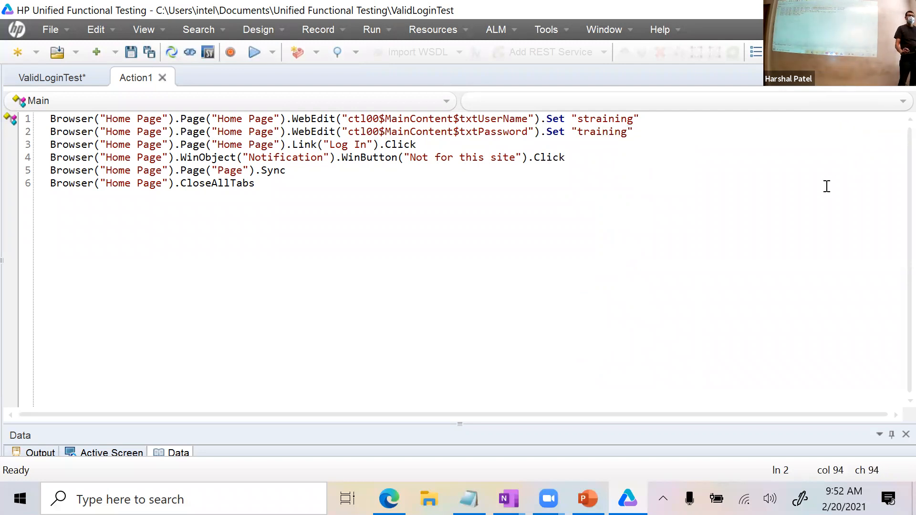
Compare the Set methods on lines 1 and 2.
{"action": "left_click", "coordinate": [548, 118]}
{"action": "left_click", "coordinate": [558, 132]}
{"action": "double_click", "coordinate": [558, 132]}
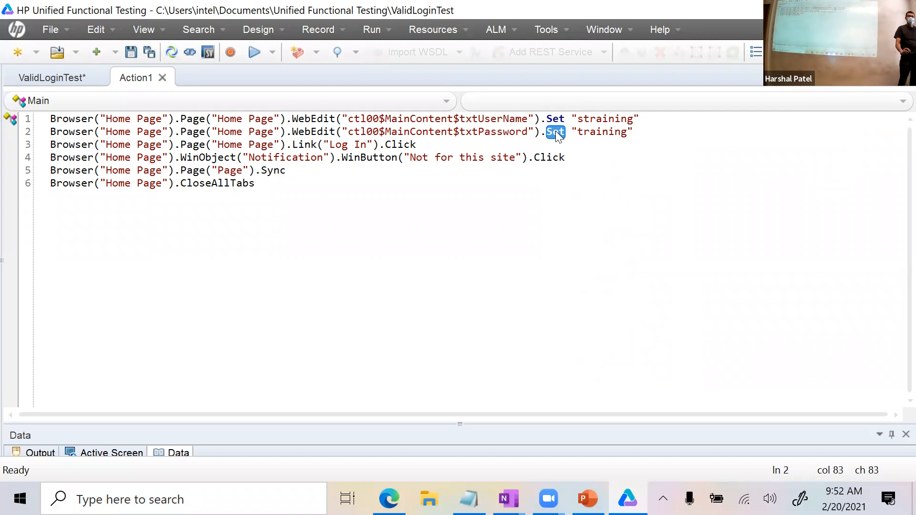
{"action": "left_click", "coordinate": [553, 119]}
{"action": "left_click", "coordinate": [558, 131]}
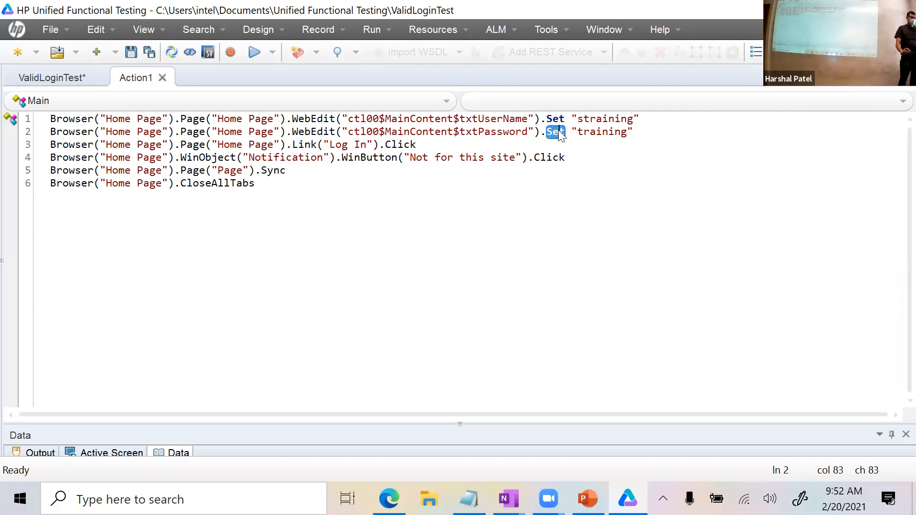
Select the Log In click on line 3 and the notification-dismissal step on line 4.
{"action": "left_click", "coordinate": [338, 148]}
{"action": "double_click", "coordinate": [360, 148]}
{"action": "double_click", "coordinate": [398, 144]}
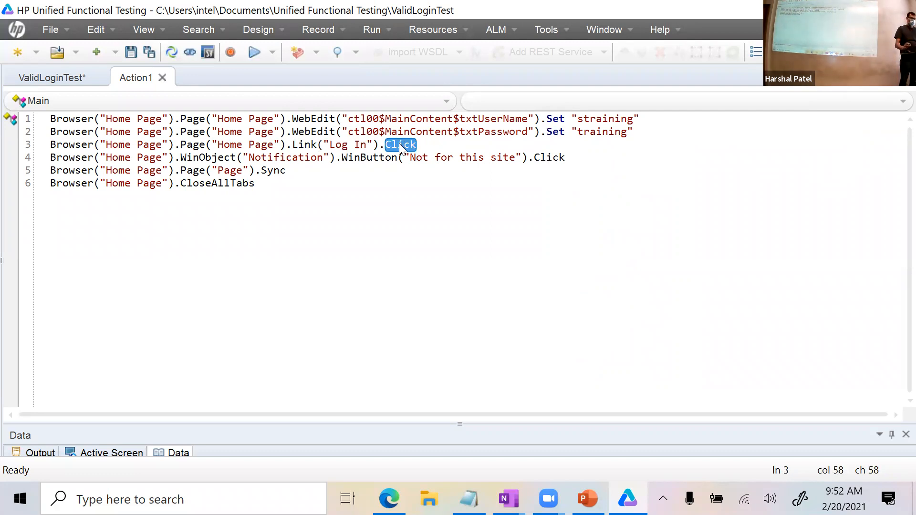
{"action": "left_click_drag", "start_coordinate": [585, 155], "coordinate": [46, 162]}
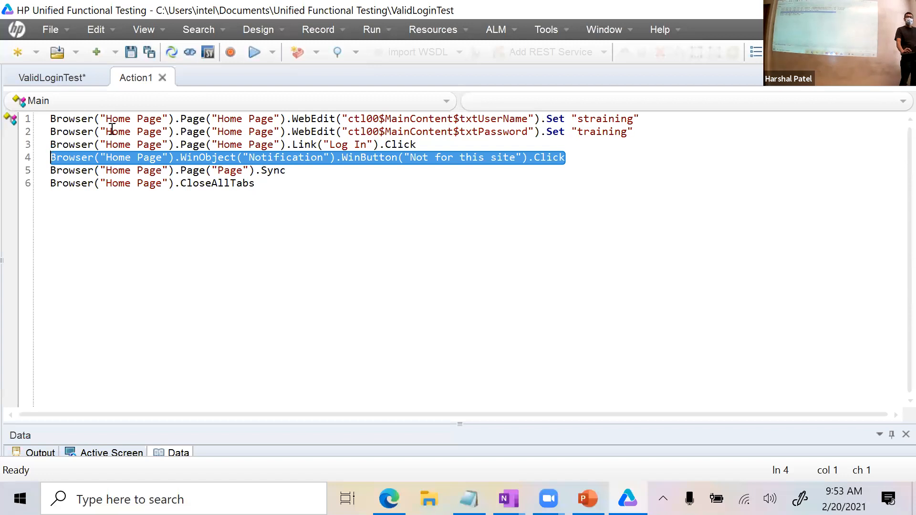
Delete the Notification bar step and its empty line, closing an accidental quick note.
{"action": "key", "text": "Delete"}
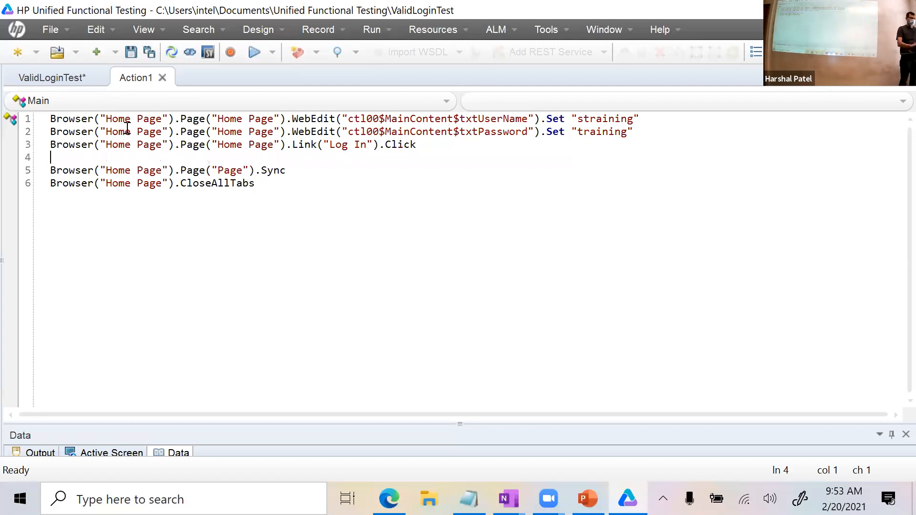
{"action": "key", "text": "Delete"}
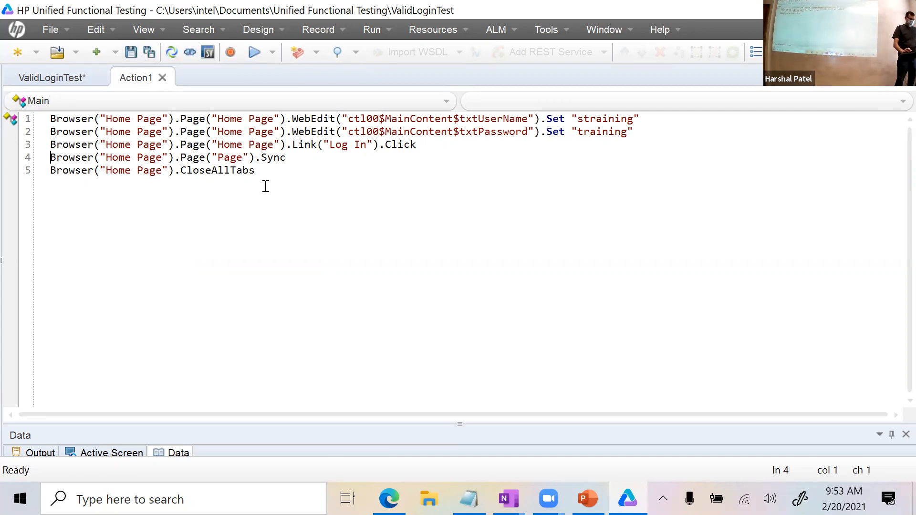
{"action": "key", "text": "super+alt+n"}
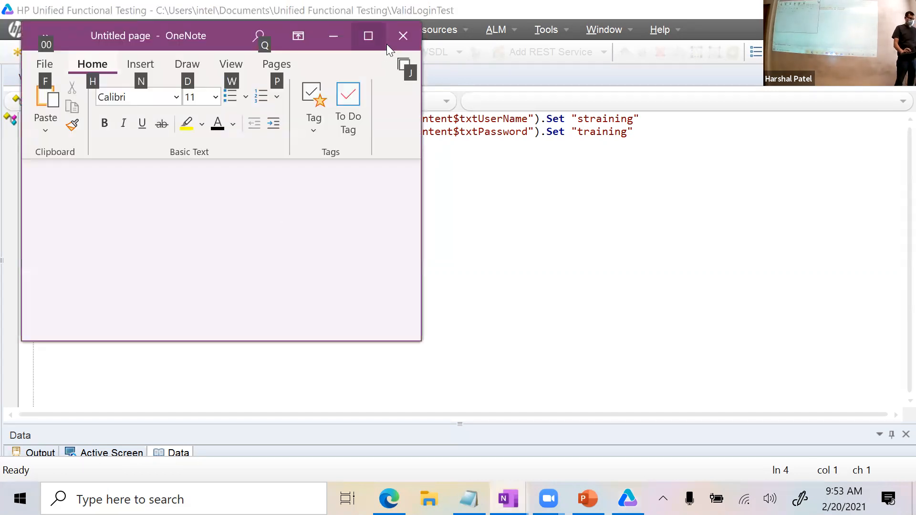
{"action": "left_click", "coordinate": [607, 311]}
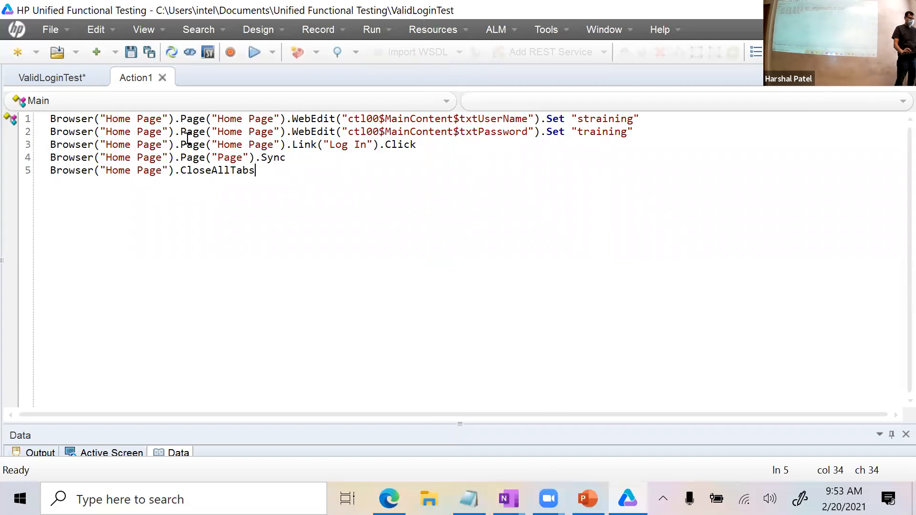
Highlight the username step and delete the Set method on line 1.
{"action": "left_click_drag", "start_coordinate": [51, 119], "coordinate": [646, 121]}
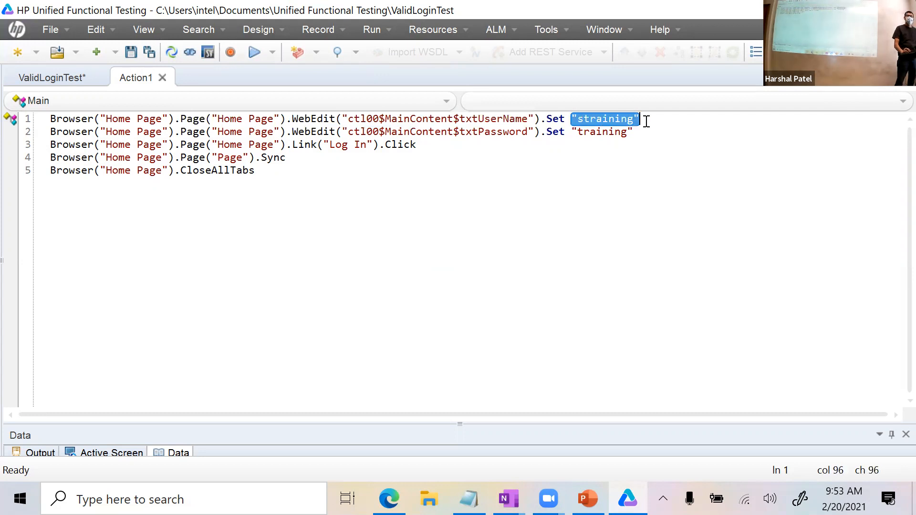
{"action": "left_click", "coordinate": [663, 152]}
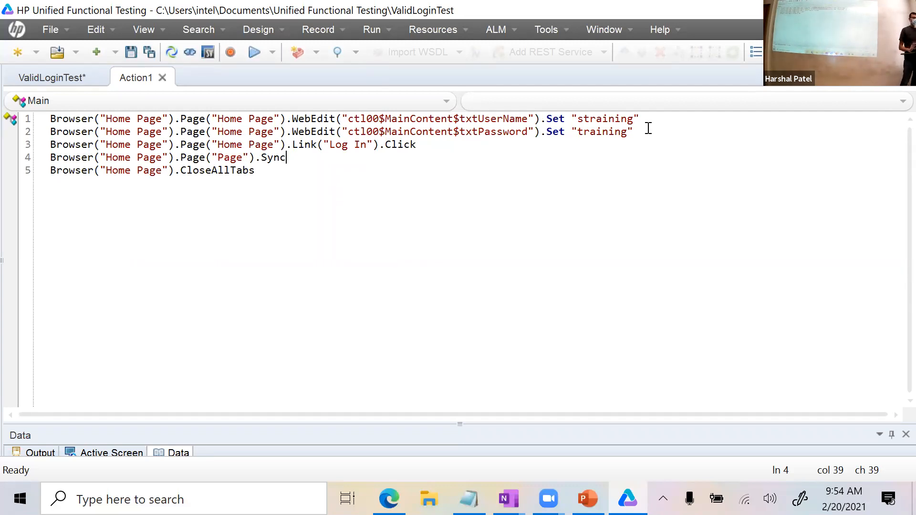
{"action": "double_click", "coordinate": [551, 118]}
{"action": "key", "text": "BackSpace"}
{"action": "key", "text": "BackSpace"}
Restore .Set on line 1 and briefly change line 2's method to SetSecure.
{"action": "type", "text": ".Se"}
{"action": "key", "text": "Return"}
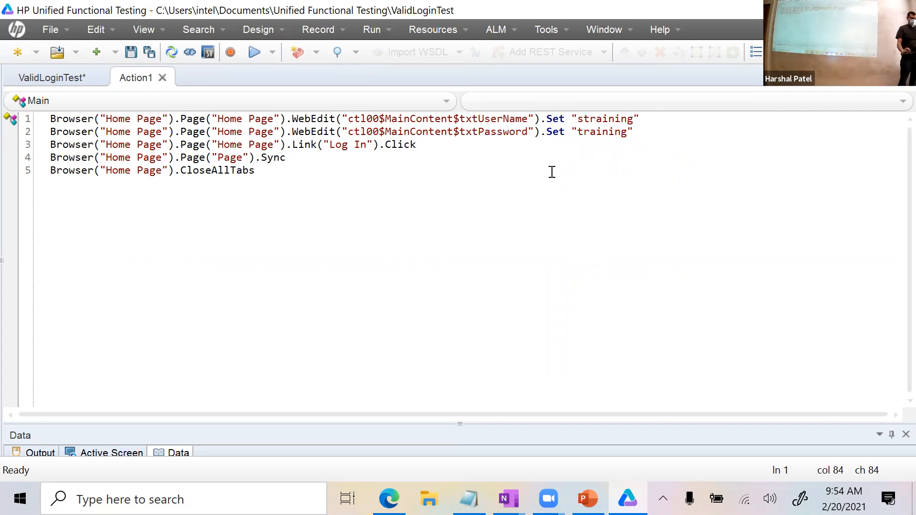
{"action": "double_click", "coordinate": [558, 132]}
{"action": "key", "text": "BackSpace"}
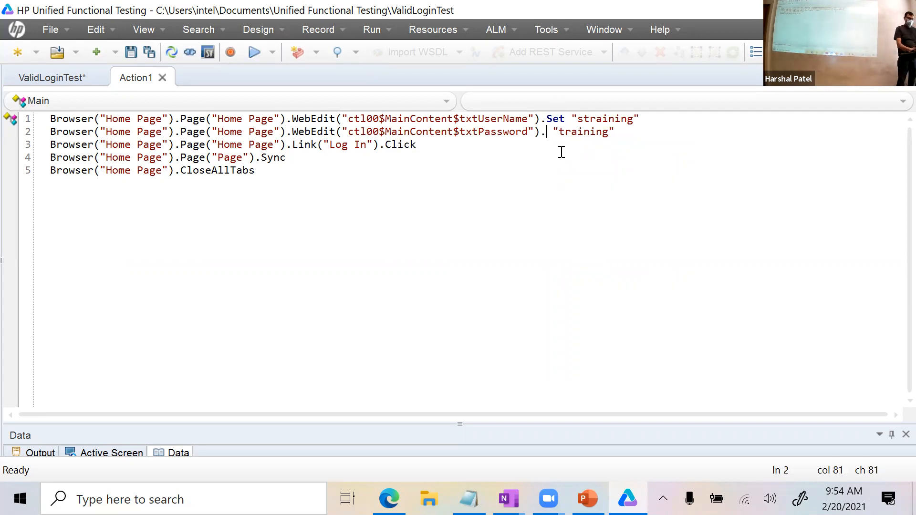
{"action": "type", "text": "Se"}
{"action": "key", "text": "Return"}
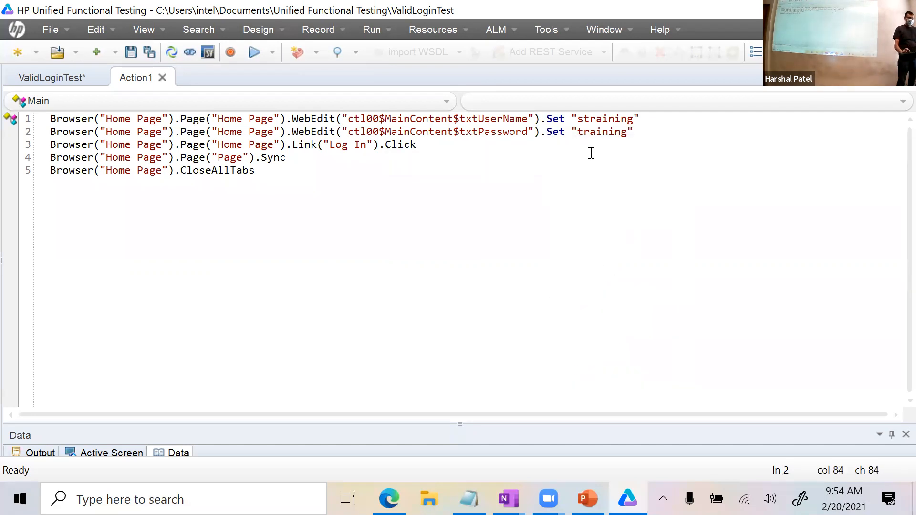
{"action": "type", "text": "Secure"}
Revert line 2 to .Set with the plain-text password value.
{"action": "double_click", "coordinate": [641, 132]}
{"action": "type", "text": "sdfsdfsfsdfsdf"}
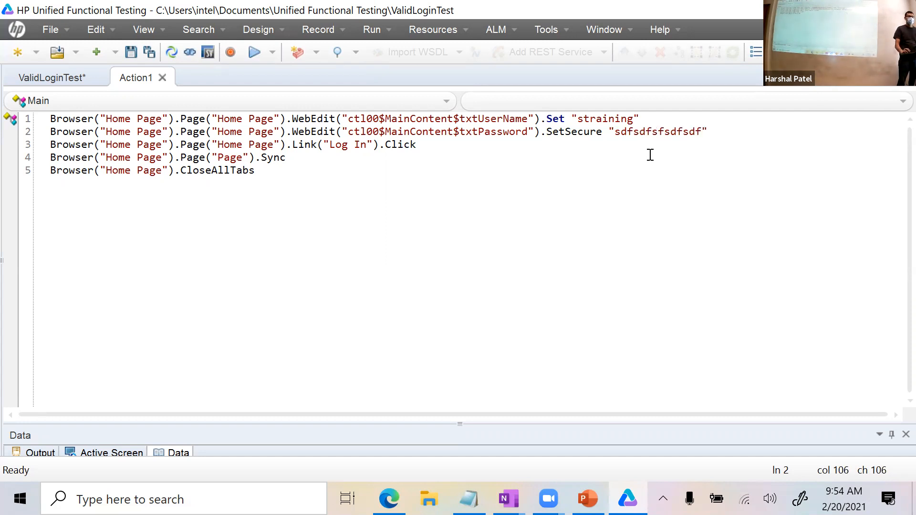
{"action": "double_click", "coordinate": [583, 132]}
{"action": "key", "text": "BackSpace"}
{"action": "key", "text": "BackSpace"}
{"action": "type", "text": ".Set"}
{"action": "double_click", "coordinate": [606, 136]}
{"action": "type", "text": "training"}
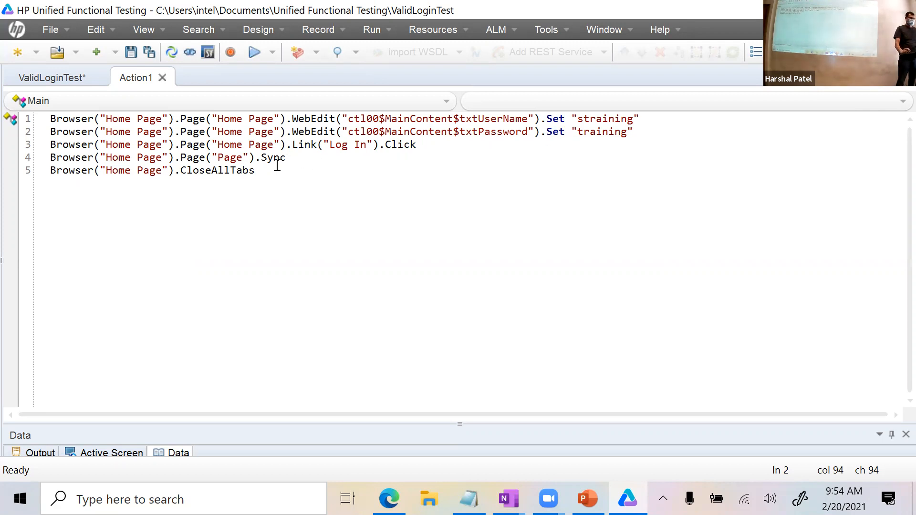
Save ValidLoginTest and run it after reviewing the results location options in the Run dialog.
{"action": "left_click", "coordinate": [132, 51]}
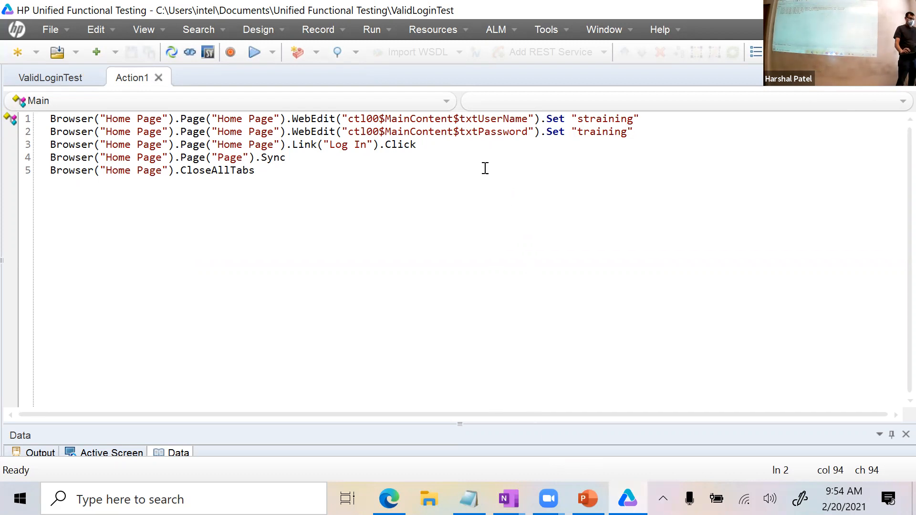
{"action": "left_click", "coordinate": [471, 157]}
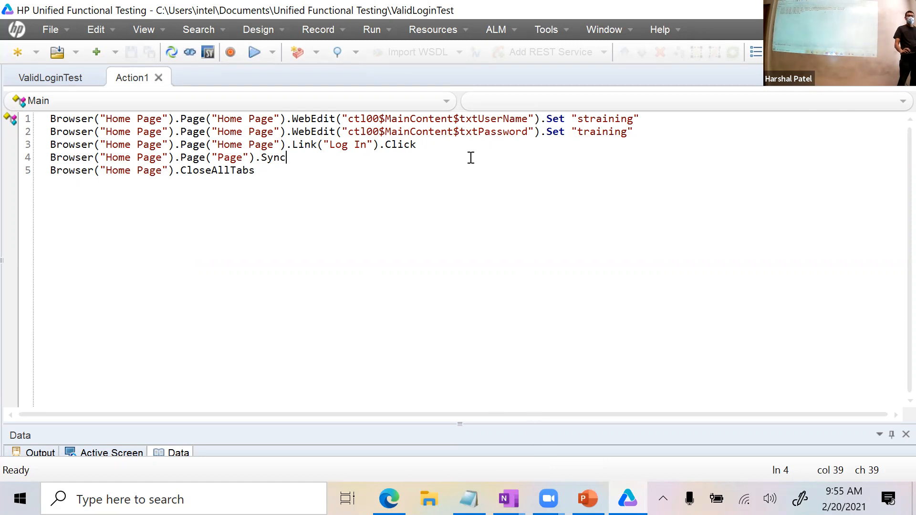
{"action": "left_click", "coordinate": [253, 53]}
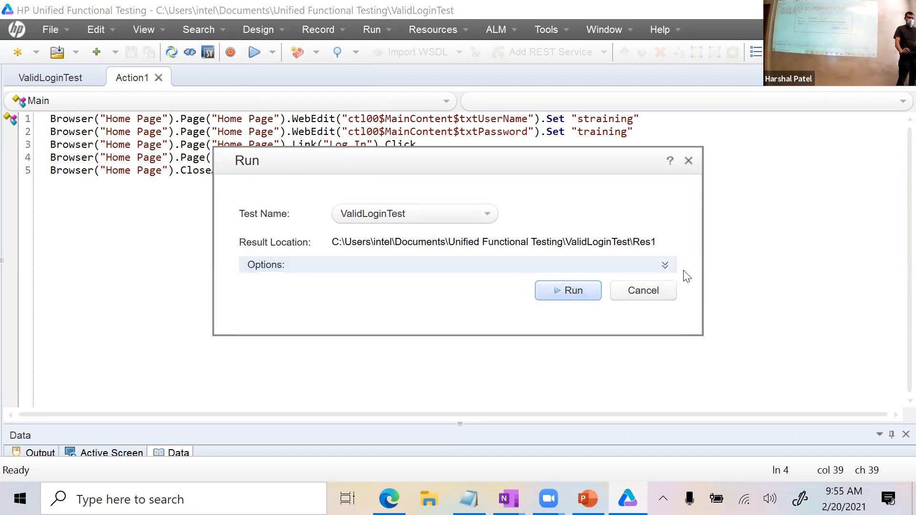
{"action": "left_click", "coordinate": [670, 265]}
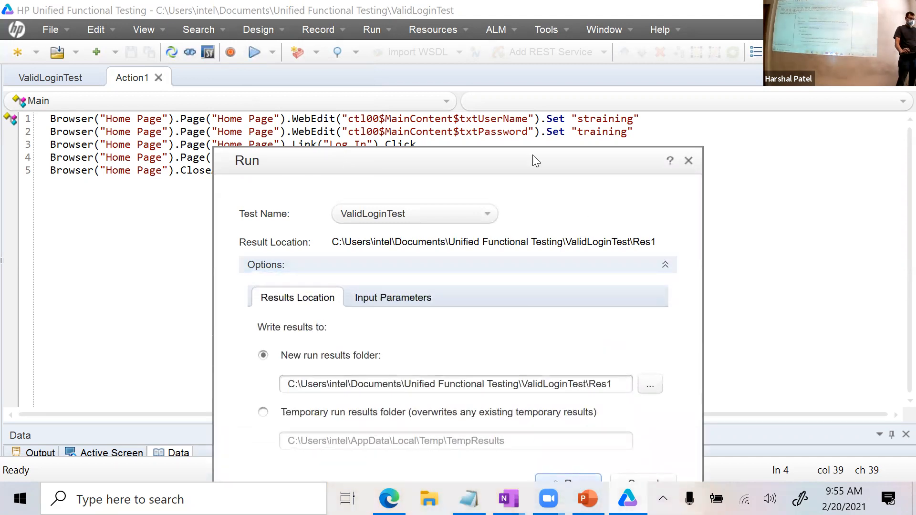
{"action": "left_click_drag", "start_coordinate": [521, 155], "coordinate": [506, 50]}
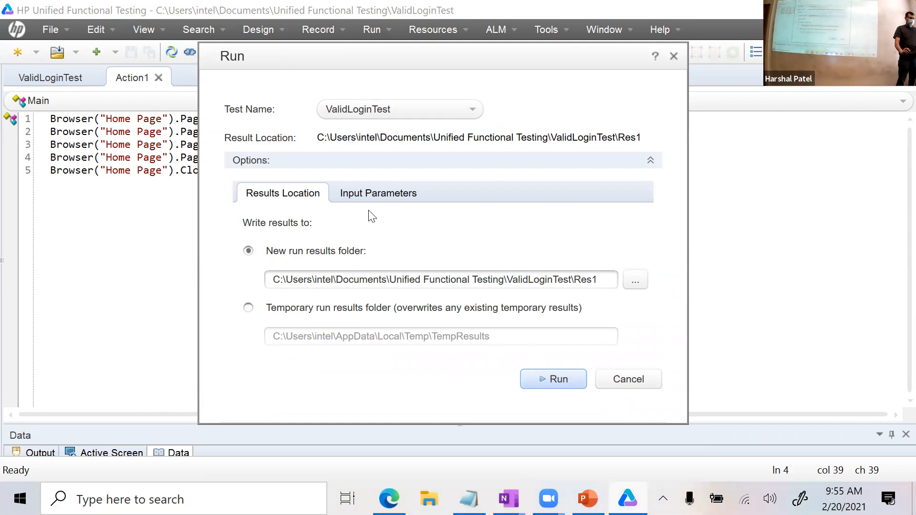
{"action": "left_click", "coordinate": [650, 160]}
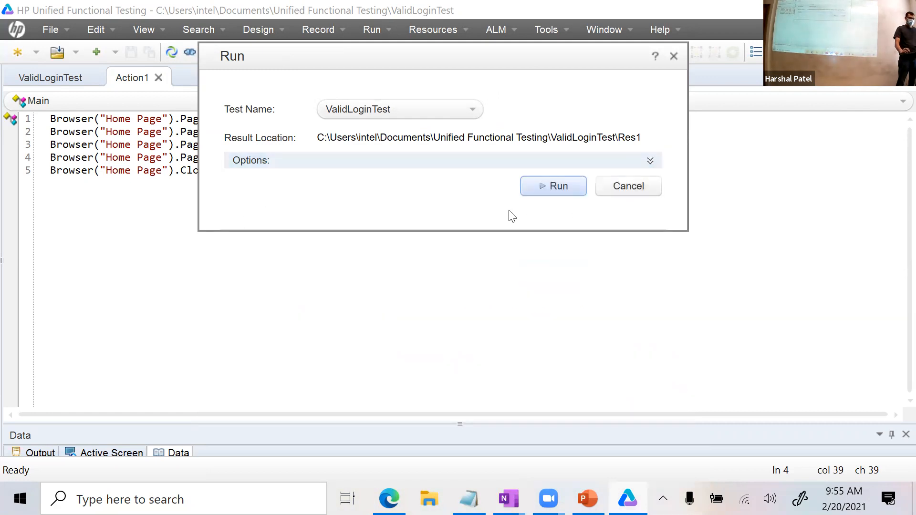
{"action": "left_click", "coordinate": [554, 188]}
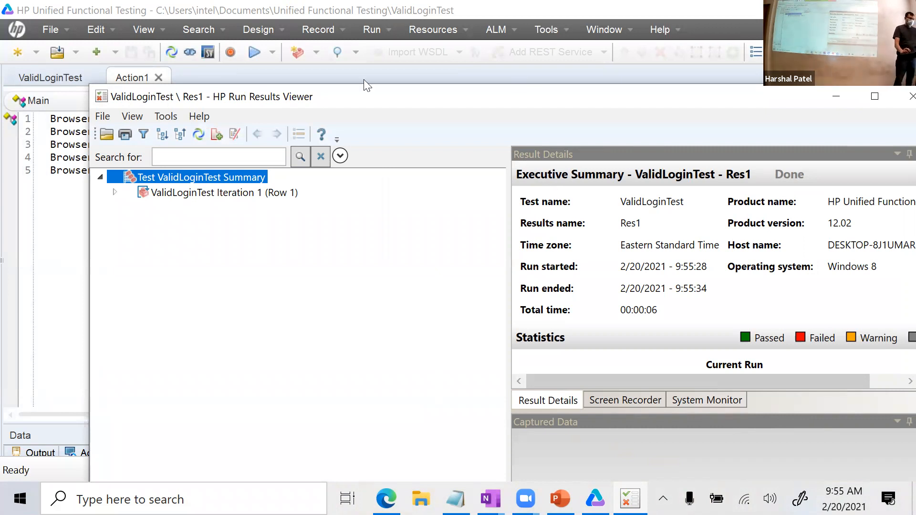
Maximize the Run Results Viewer and expand the results tree down to the inner Home Page steps.
{"action": "left_click_drag", "start_coordinate": [349, 95], "coordinate": [299, 54]}
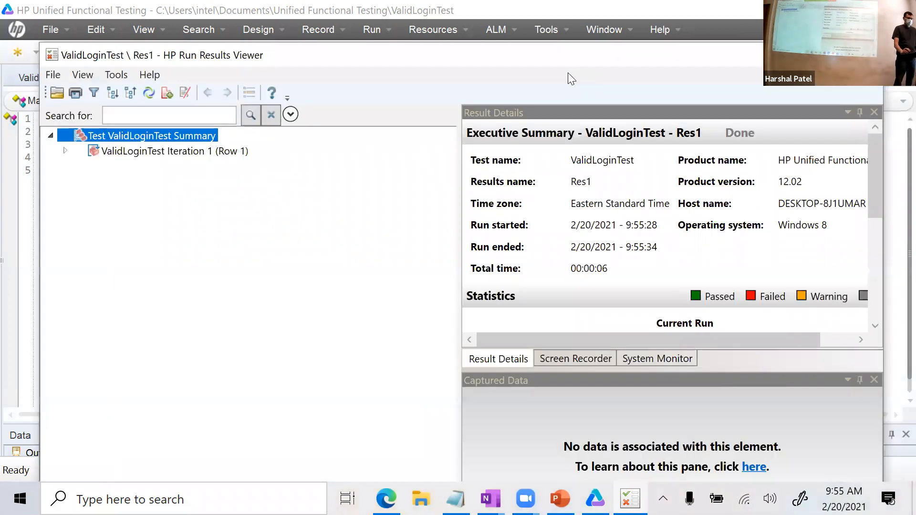
{"action": "double_click", "coordinate": [567, 56]}
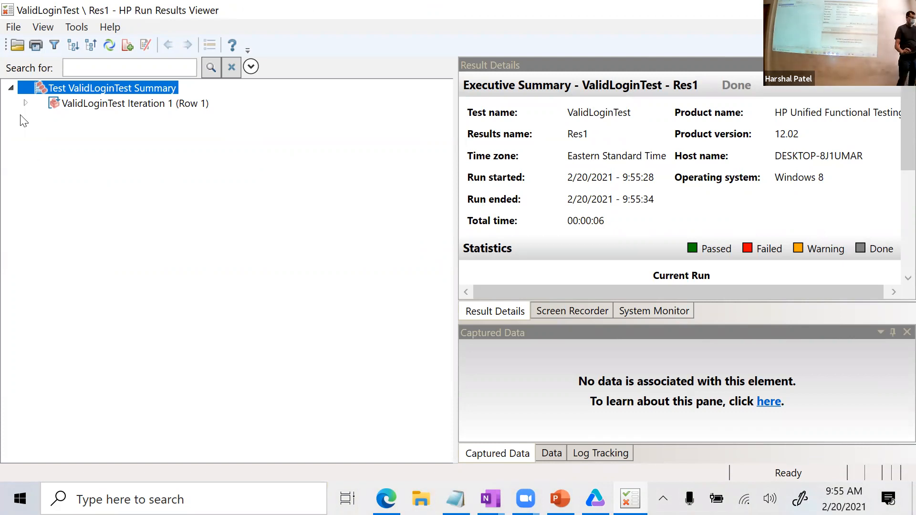
{"action": "left_click", "coordinate": [25, 103]}
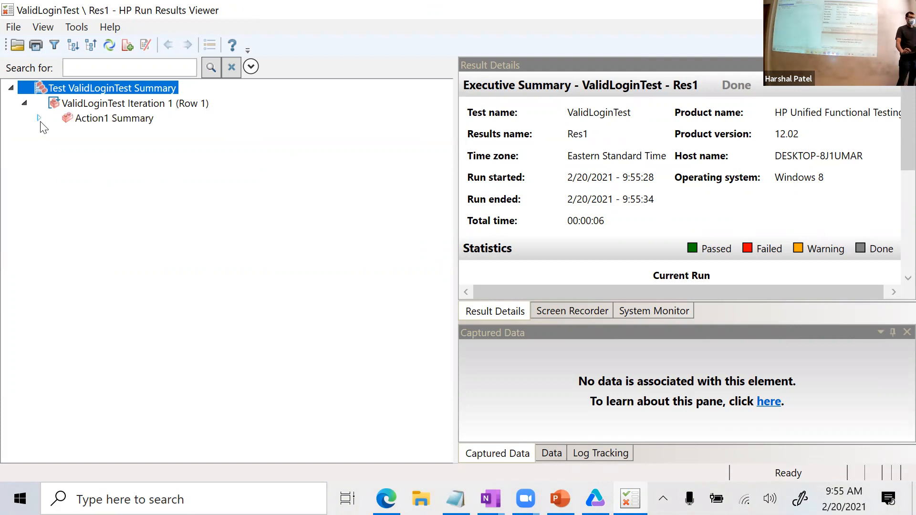
{"action": "left_click", "coordinate": [39, 118]}
{"action": "left_click", "coordinate": [51, 134]}
{"action": "left_click", "coordinate": [66, 164]}
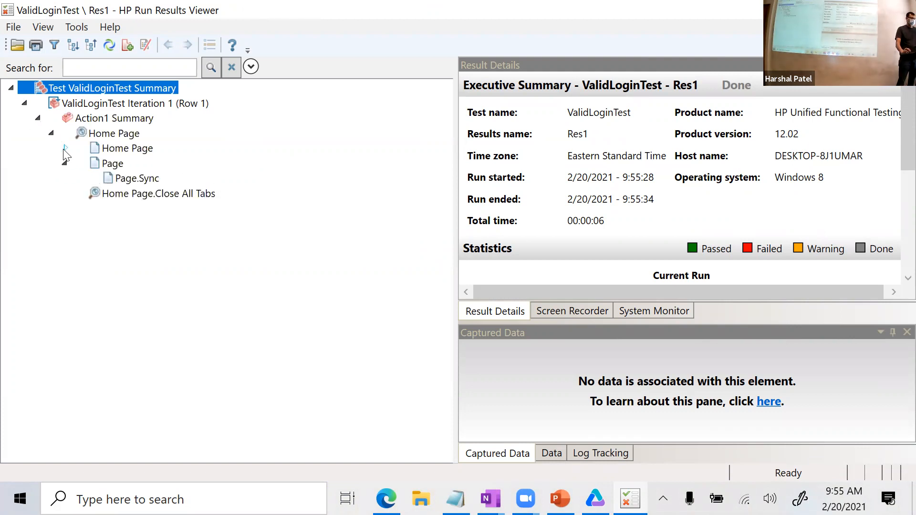
{"action": "left_click", "coordinate": [65, 148]}
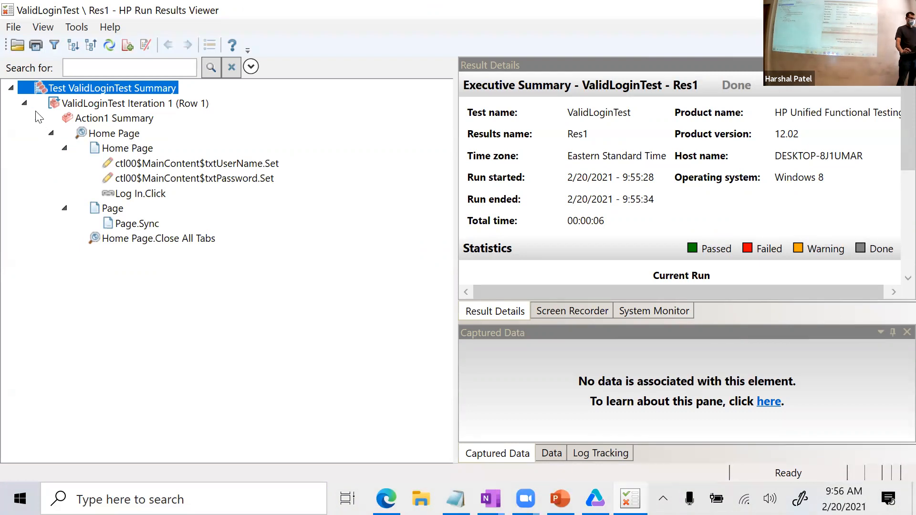
{"action": "left_click", "coordinate": [11, 89]}
{"action": "left_click", "coordinate": [11, 88]}
{"action": "left_click", "coordinate": [24, 103]}
{"action": "left_click", "coordinate": [24, 103]}
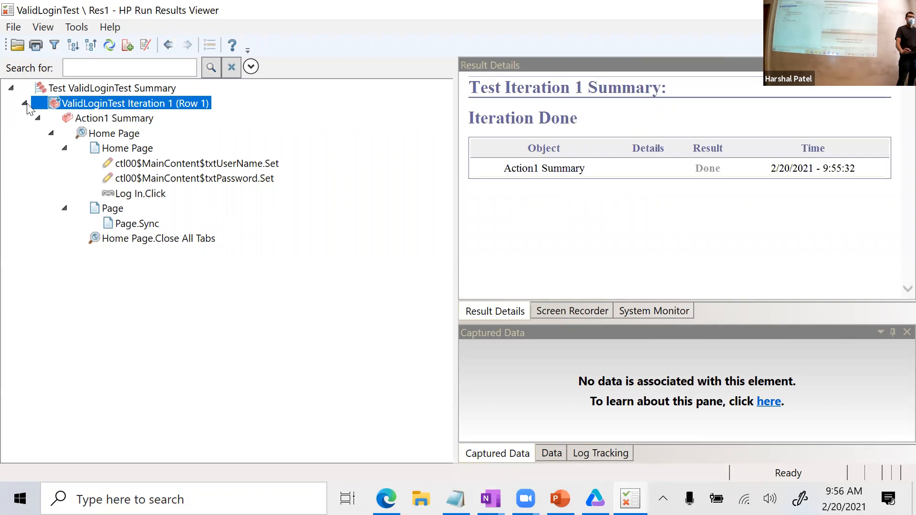
Check each step's Result Details, Action1 Summary through Home Page.Close All Tabs, all Done.
{"action": "left_click", "coordinate": [107, 121]}
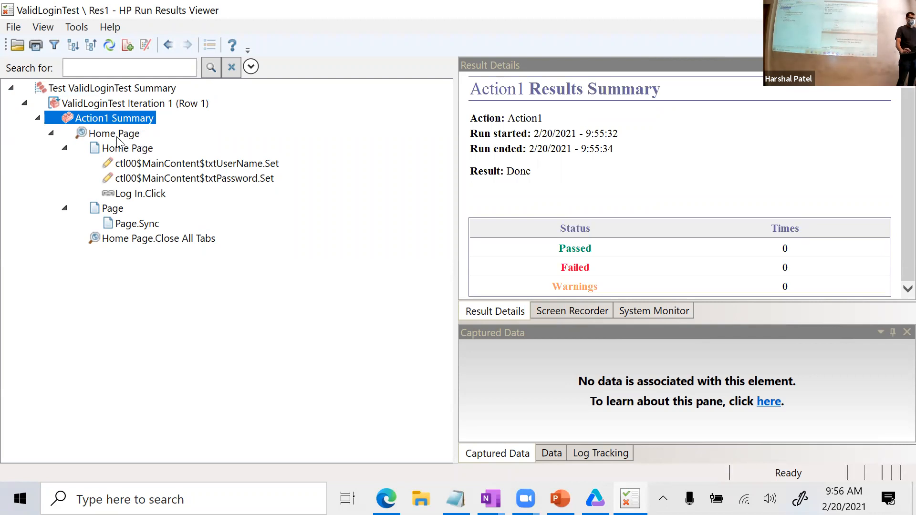
{"action": "left_click", "coordinate": [118, 137]}
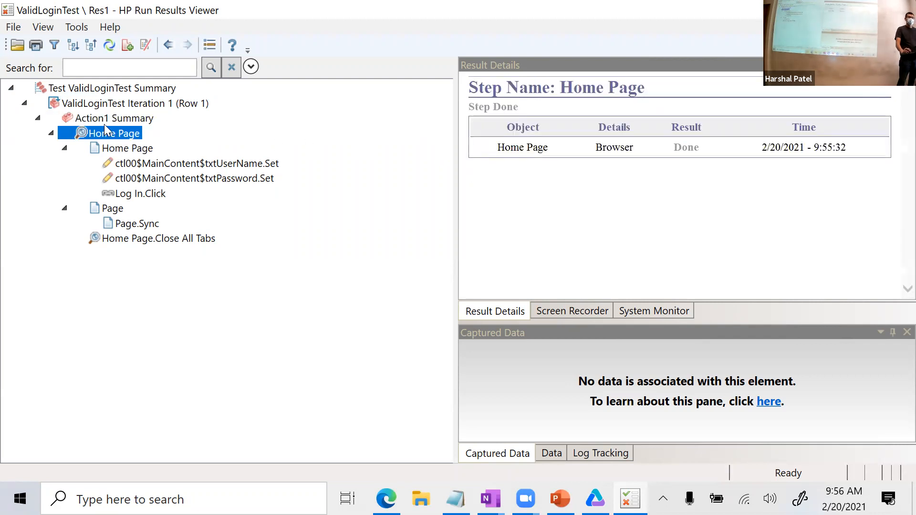
{"action": "left_click", "coordinate": [115, 152]}
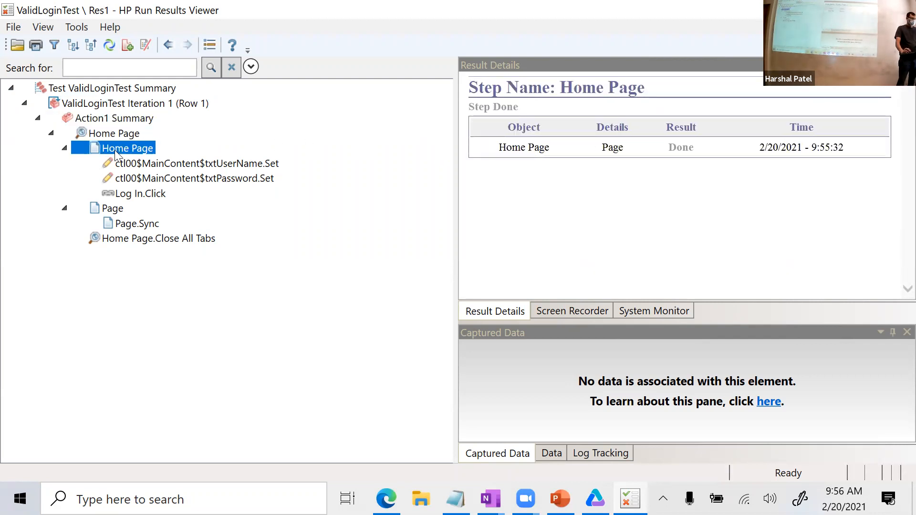
{"action": "left_click", "coordinate": [165, 165]}
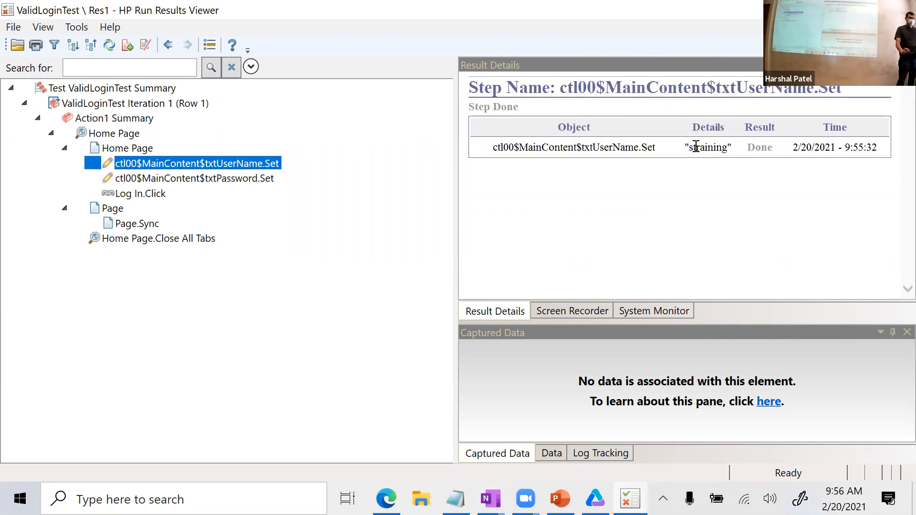
{"action": "double_click", "coordinate": [697, 152]}
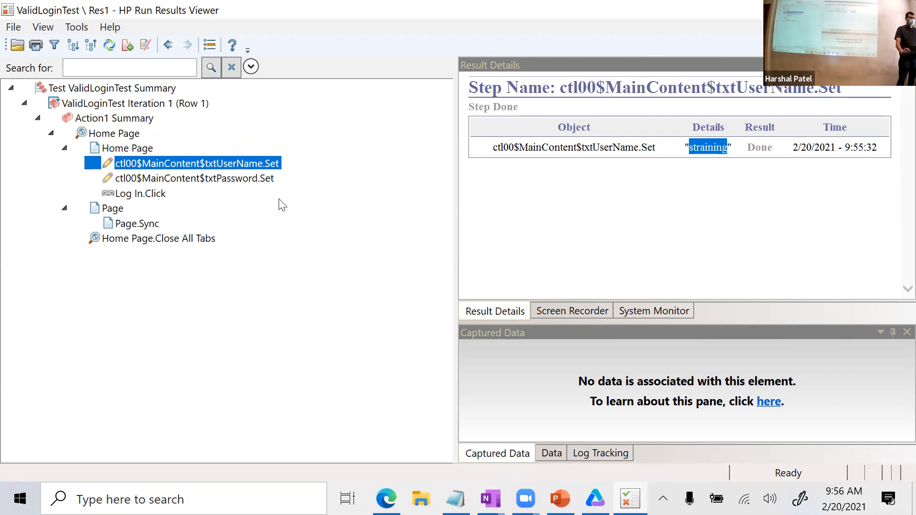
{"action": "left_click", "coordinate": [262, 180]}
{"action": "double_click", "coordinate": [702, 149]}
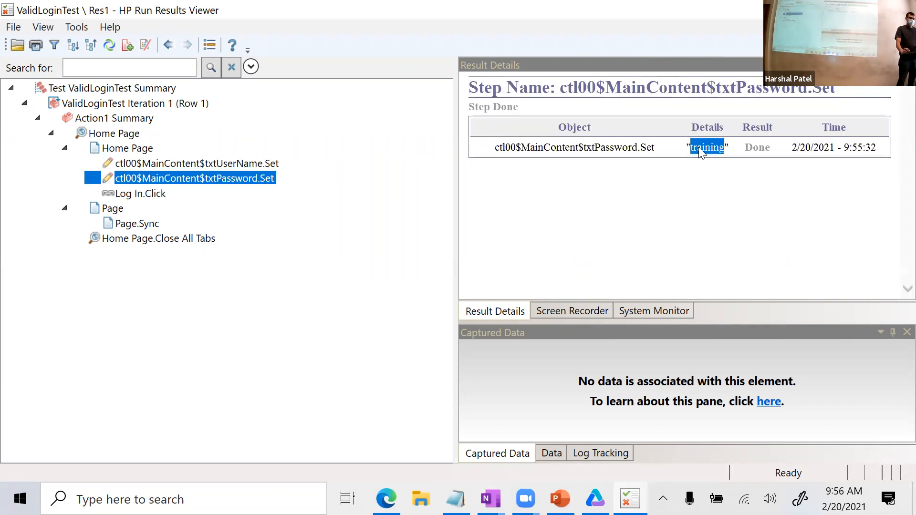
{"action": "left_click", "coordinate": [156, 196]}
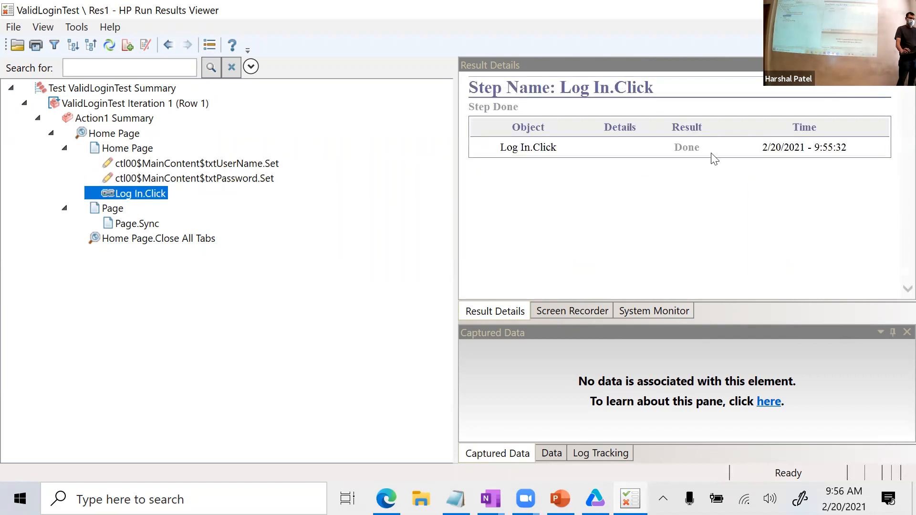
{"action": "left_click", "coordinate": [119, 211]}
{"action": "left_click", "coordinate": [127, 225]}
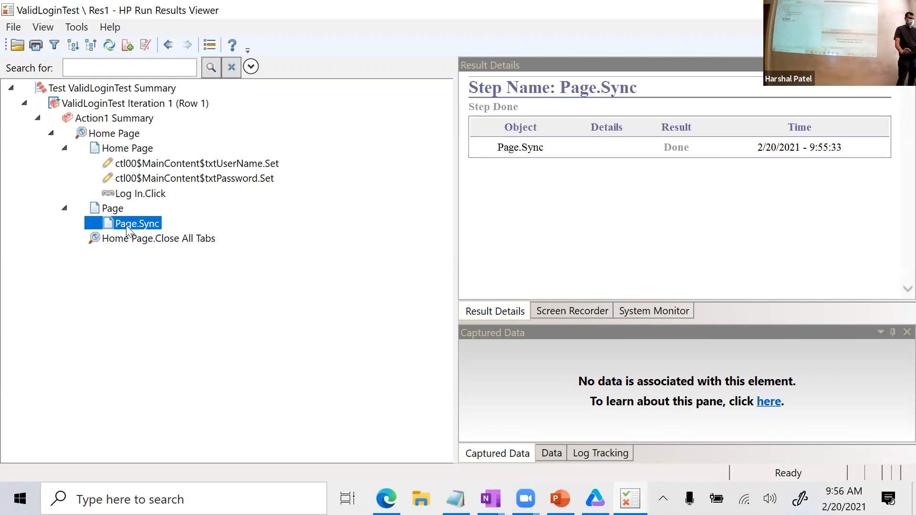
{"action": "left_click", "coordinate": [128, 241]}
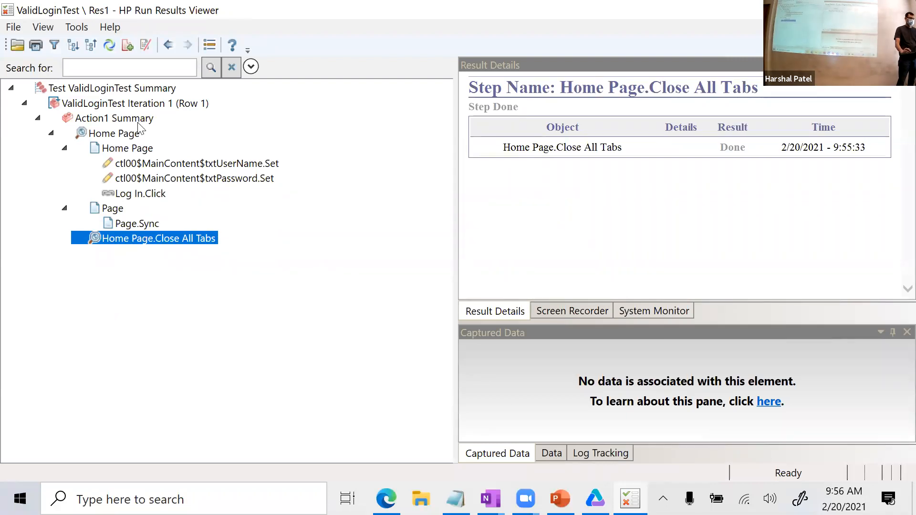
{"action": "left_click", "coordinate": [24, 103]}
Widen the Result Details pane and scroll to the Statistics charts showing 0 failed, 0 warnings.
{"action": "double_click", "coordinate": [39, 85]}
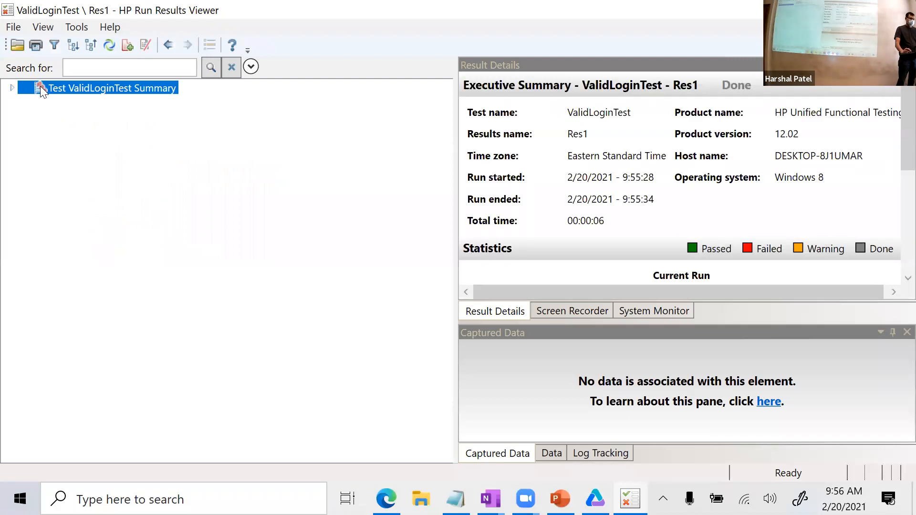
{"action": "left_click_drag", "start_coordinate": [454, 139], "coordinate": [262, 155]}
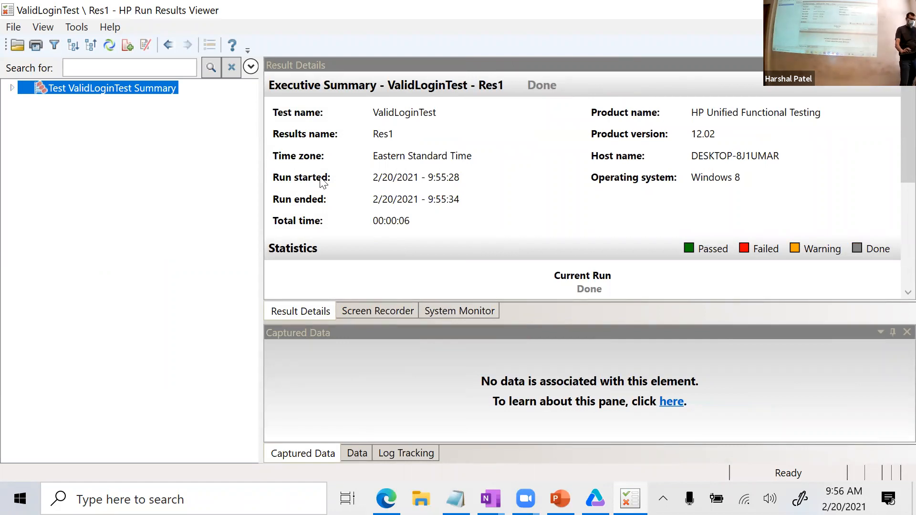
{"action": "left_click", "coordinate": [41, 26]}
{"action": "left_click", "coordinate": [84, 89]}
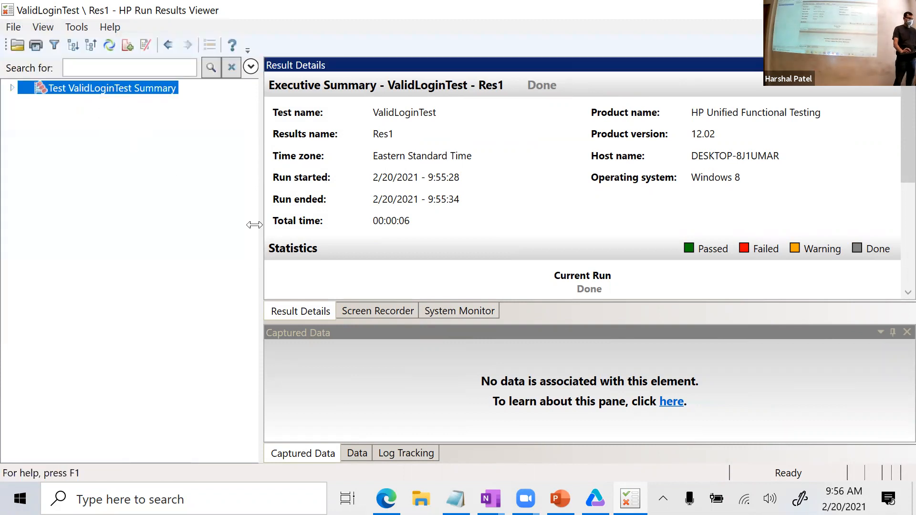
{"action": "left_click", "coordinate": [48, 27]}
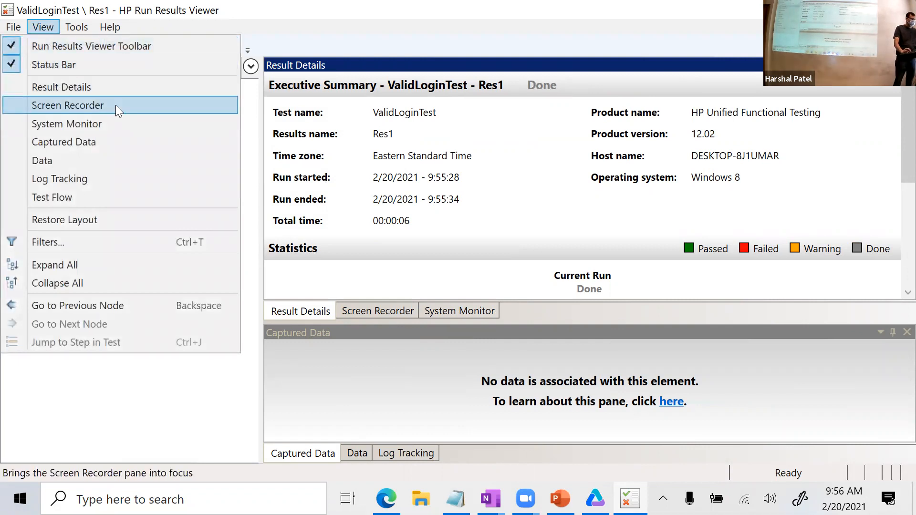
{"action": "left_click", "coordinate": [121, 88]}
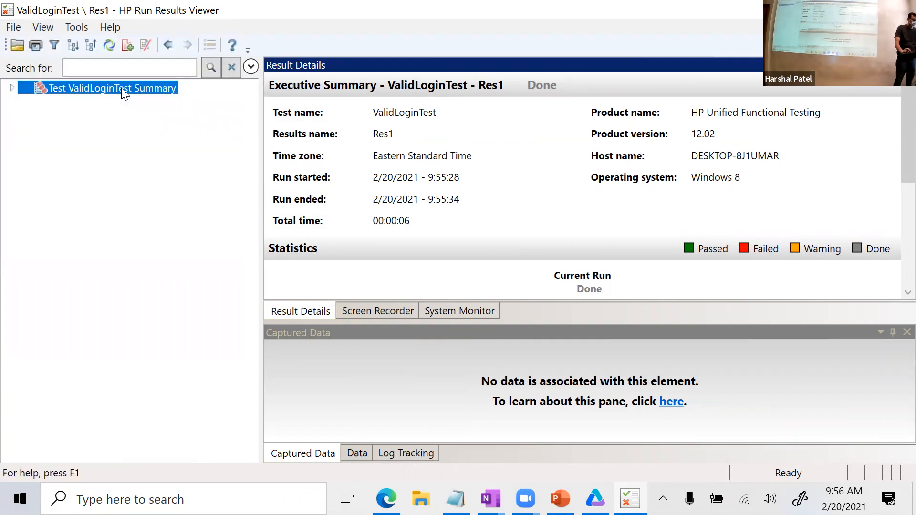
{"action": "left_click", "coordinate": [12, 89]}
{"action": "left_click", "coordinate": [43, 28]}
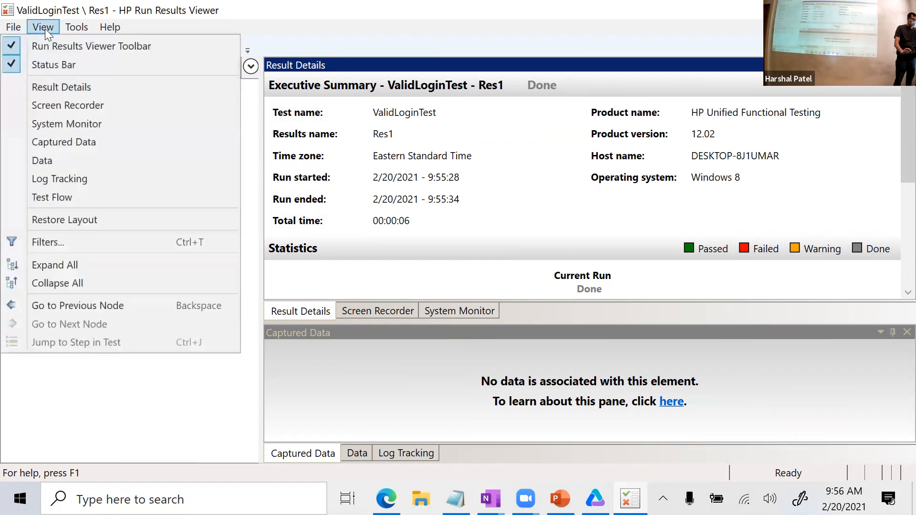
{"action": "left_click", "coordinate": [389, 313]}
{"action": "left_click", "coordinate": [429, 315]}
{"action": "left_click", "coordinate": [319, 311]}
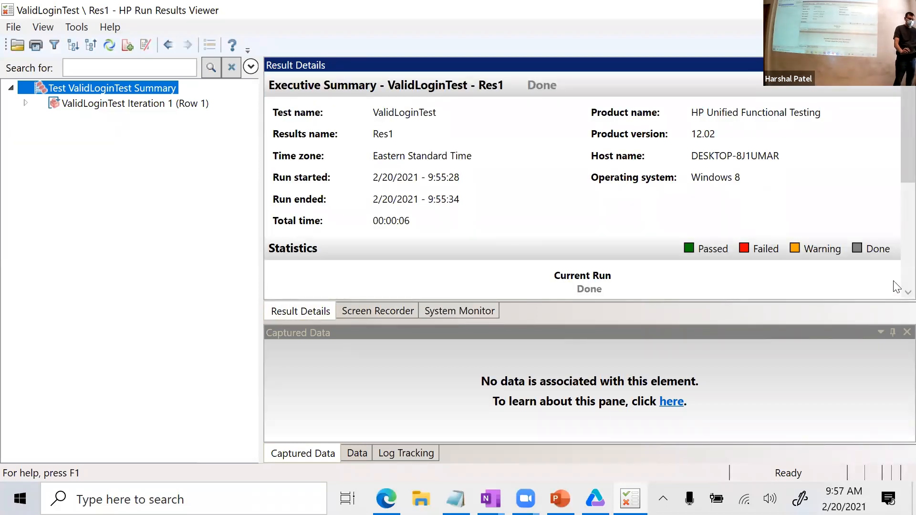
{"action": "left_click_drag", "start_coordinate": [895, 165], "coordinate": [893, 250]}
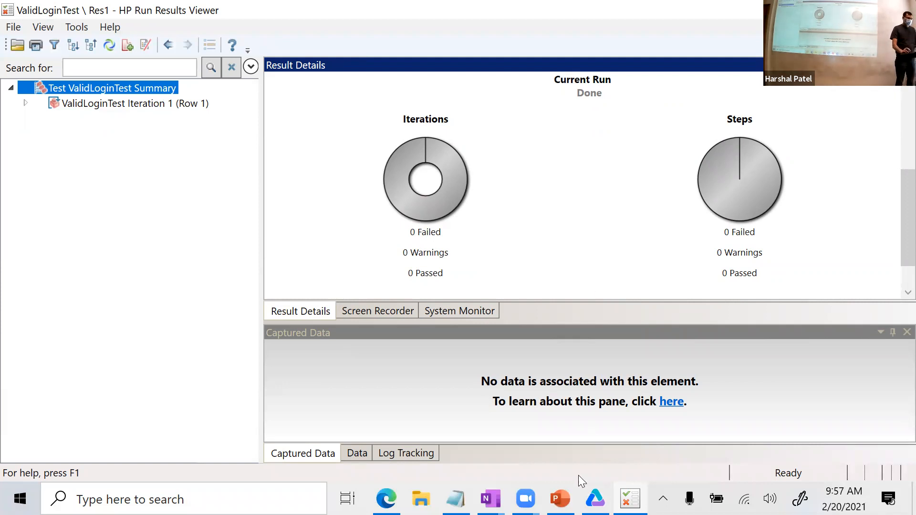
Bring OneNote forward and select the Login scenario page.
{"action": "mouse_move", "coordinate": [491, 498]}
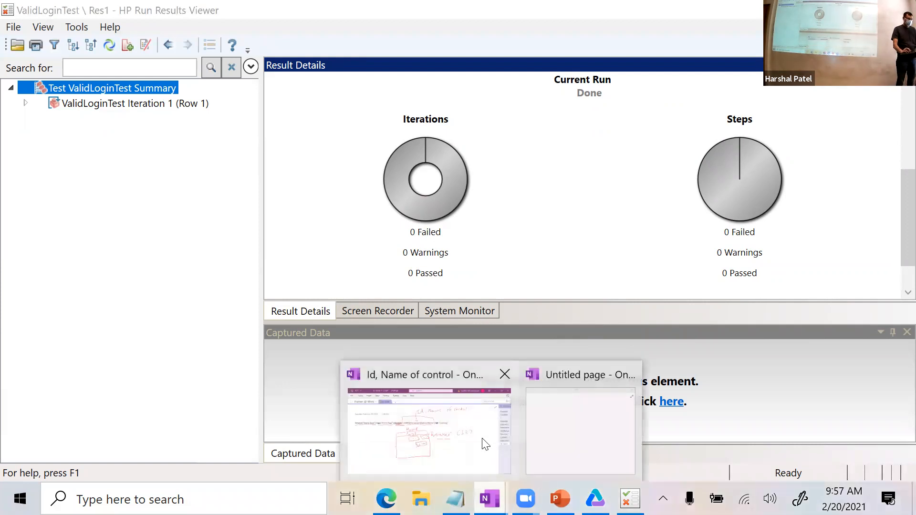
{"action": "left_click", "coordinate": [478, 450]}
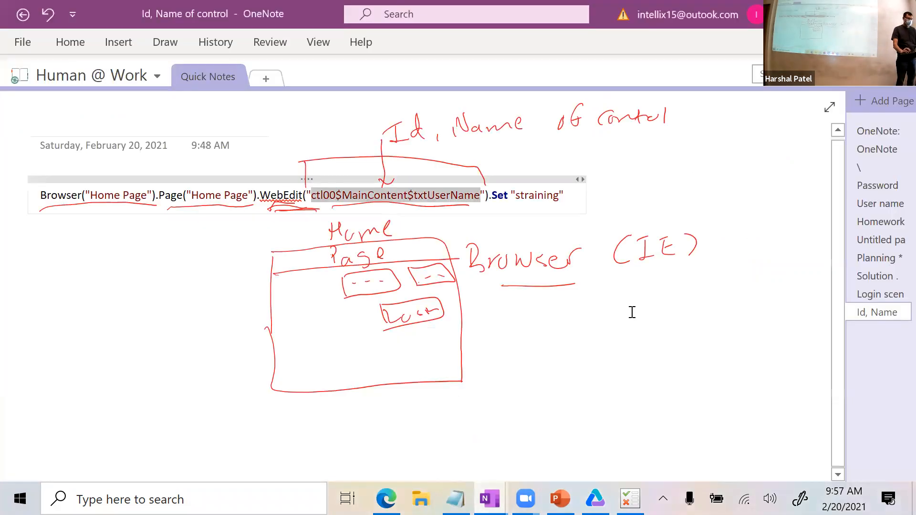
{"action": "left_click", "coordinate": [875, 296]}
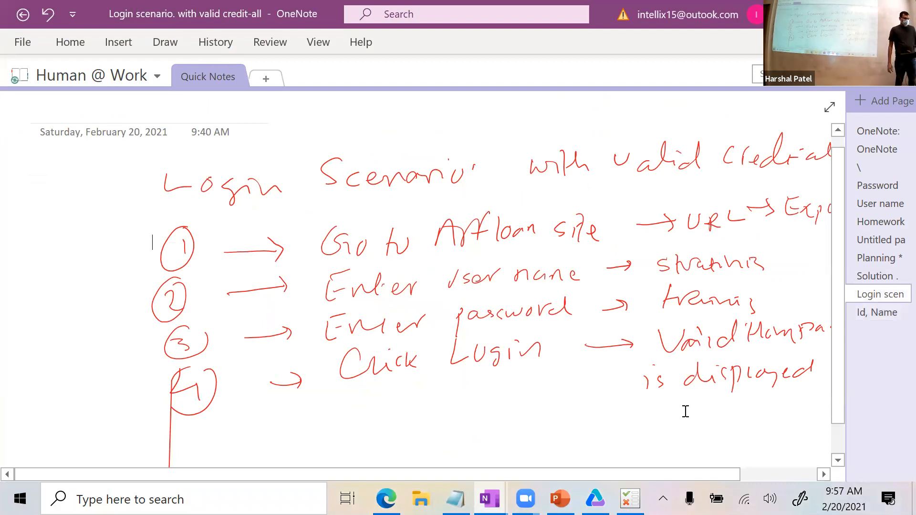
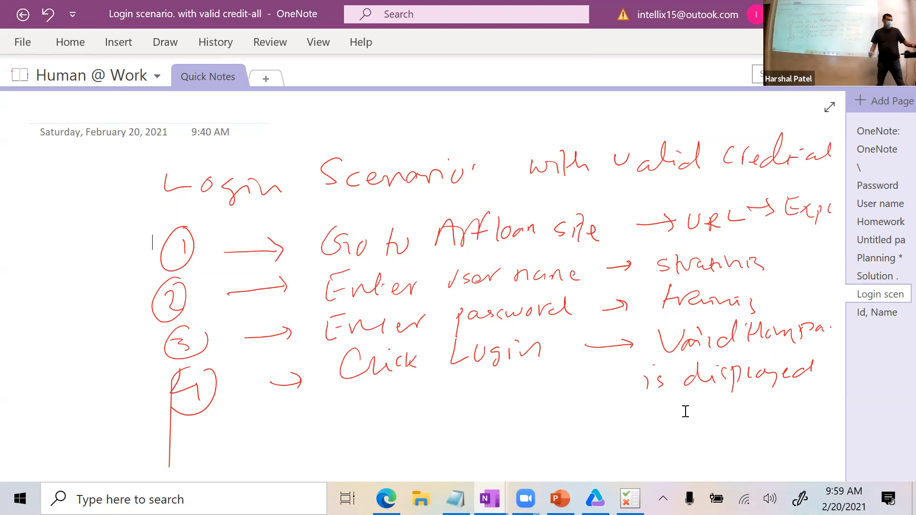
Switch from the OneNote notes to the Auto Repair Financial home page in Edge.
{"action": "key", "text": "alt+Tab"}
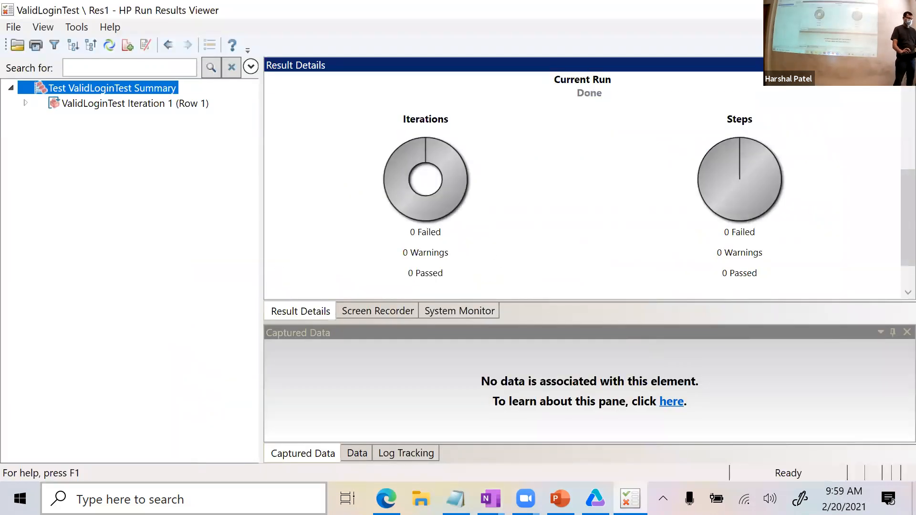
{"action": "left_click", "coordinate": [386, 498]}
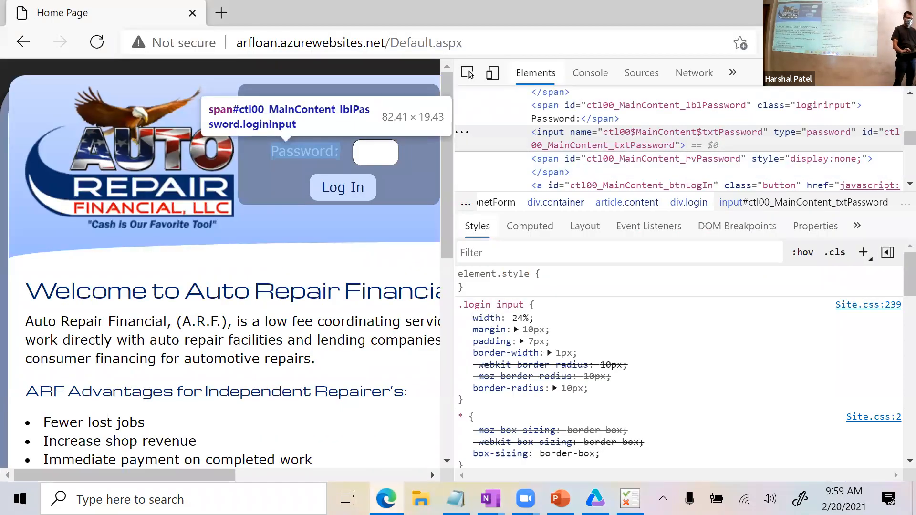
Close DevTools and log in as the admin user 'straining' with its password.
{"action": "key", "text": "F12"}
{"action": "left_click", "coordinate": [451, 113]}
{"action": "type", "text": "straining"}
{"action": "key", "text": "Tab"}
{"action": "type", "text": "*******"}
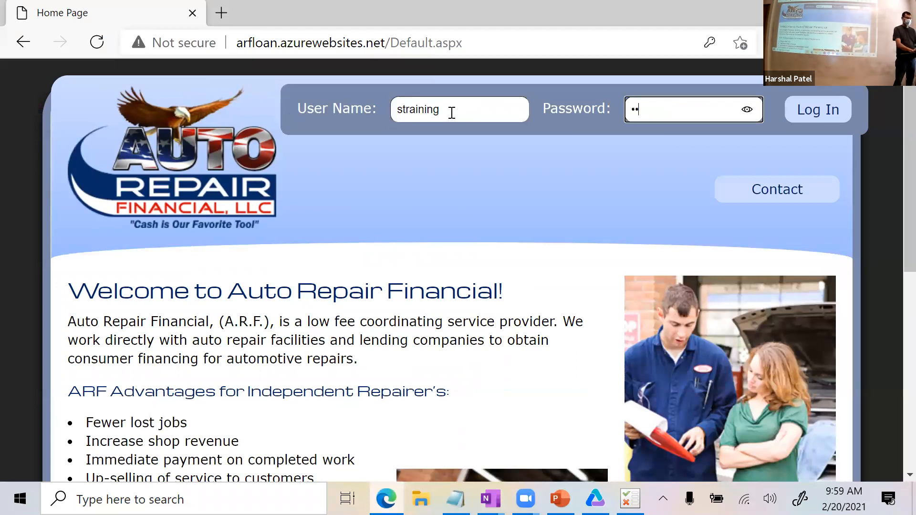
{"action": "type", "text": "*"}
{"action": "key", "text": "Tab"}
{"action": "key", "text": "Return"}
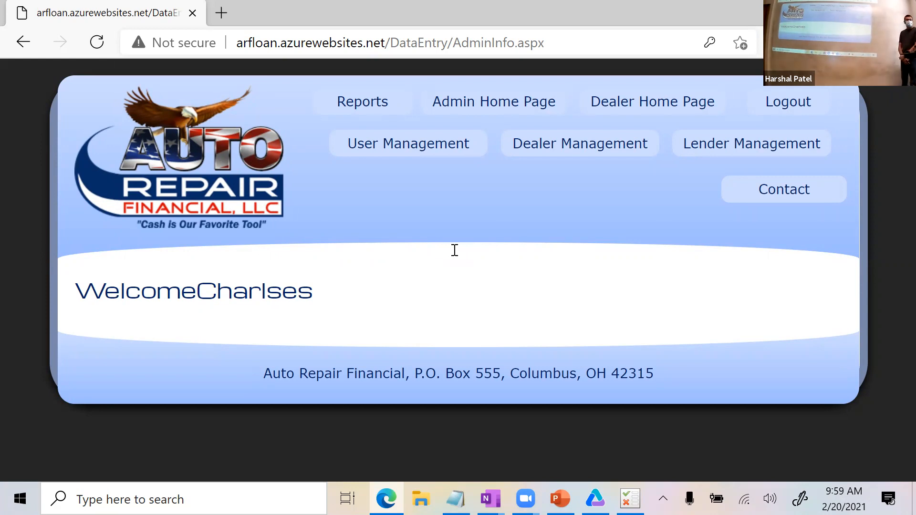
Log out, then log in as dealer 'gtraining' to reach the Tansky Toyota welcome page.
{"action": "left_click", "coordinate": [811, 97]}
{"action": "type", "text": "gtraining"}
{"action": "key", "text": "Tab"}
{"action": "type", "text": "*******"}
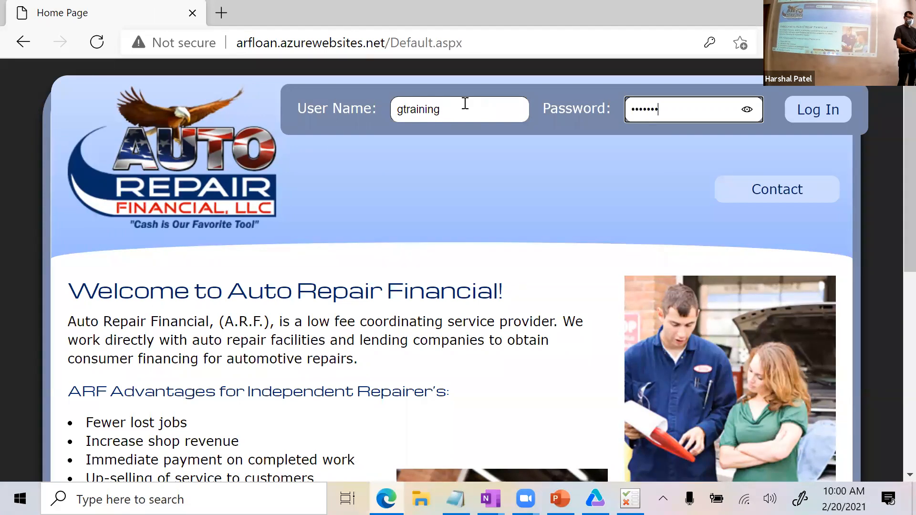
{"action": "key", "text": "Return"}
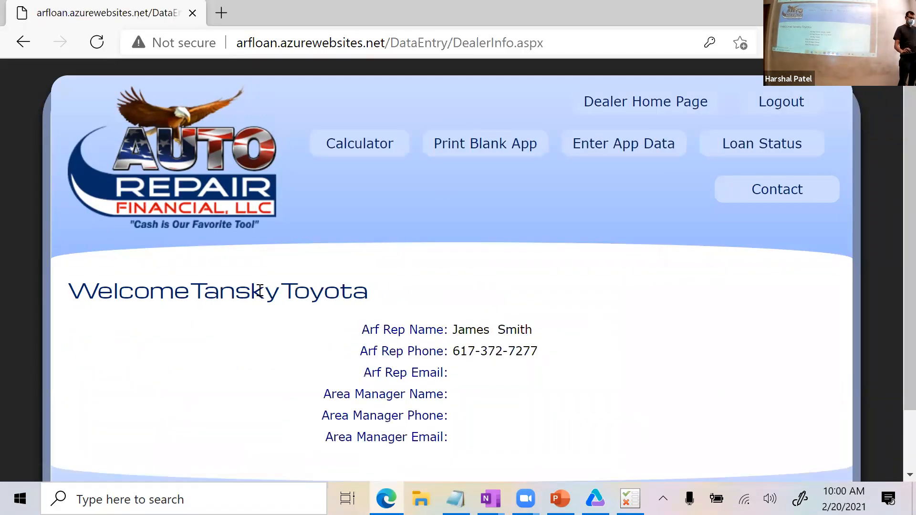
{"action": "scroll", "coordinate": [384, 331], "scroll_direction": "down", "scroll_amount": 1}
{"action": "scroll", "coordinate": [385, 332], "scroll_direction": "up", "scroll_amount": 1}
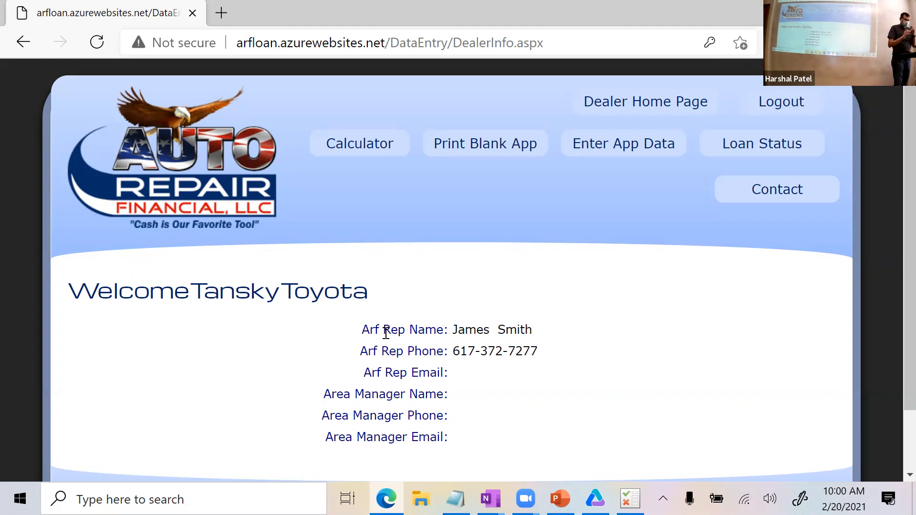
Log out of the dealer account and log back in as admin 'straining'.
{"action": "left_click", "coordinate": [791, 107]}
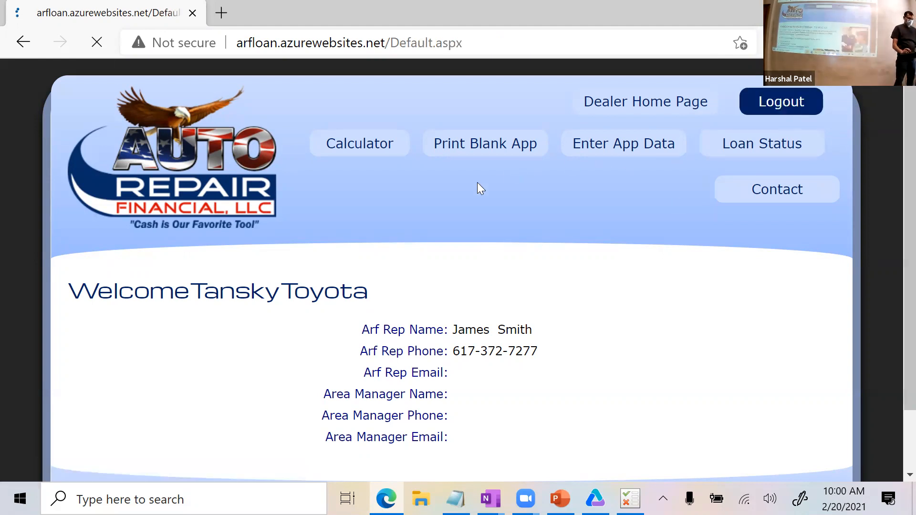
{"action": "type", "text": "straining"}
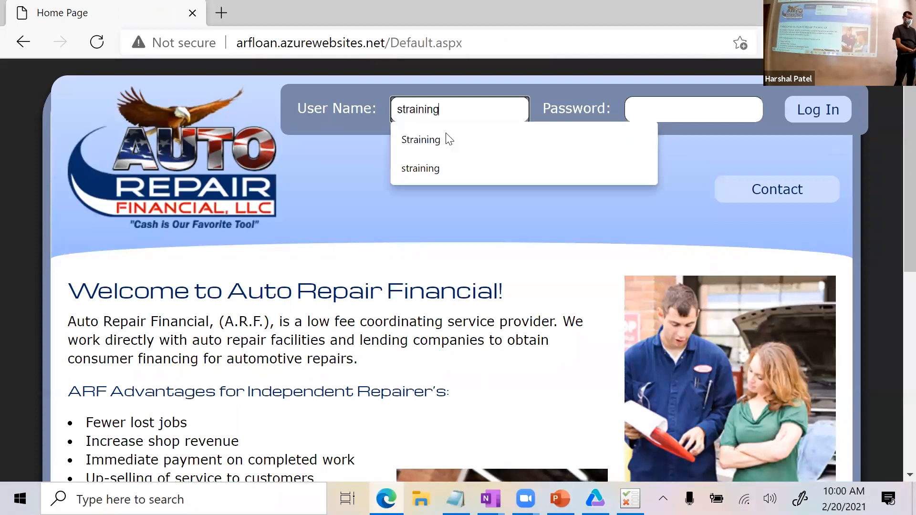
{"action": "key", "text": "Tab"}
{"action": "type", "text": "********"}
{"action": "key", "text": "Return"}
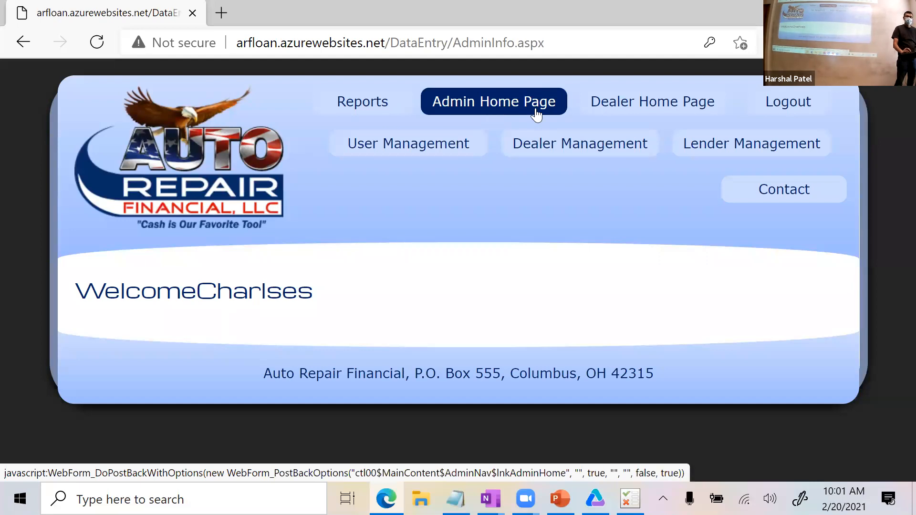
Log out of the admin account and log in as dealer 'gtraining'.
{"action": "left_click", "coordinate": [770, 113]}
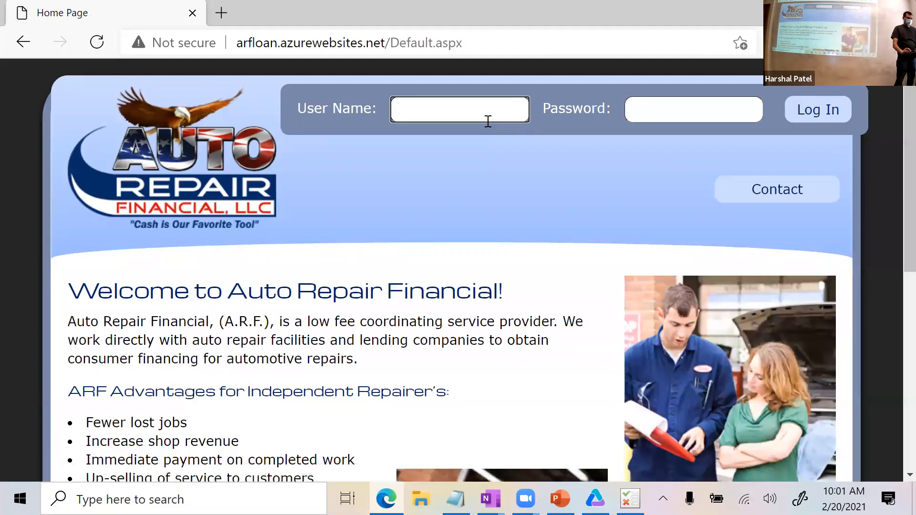
{"action": "type", "text": "gtraining"}
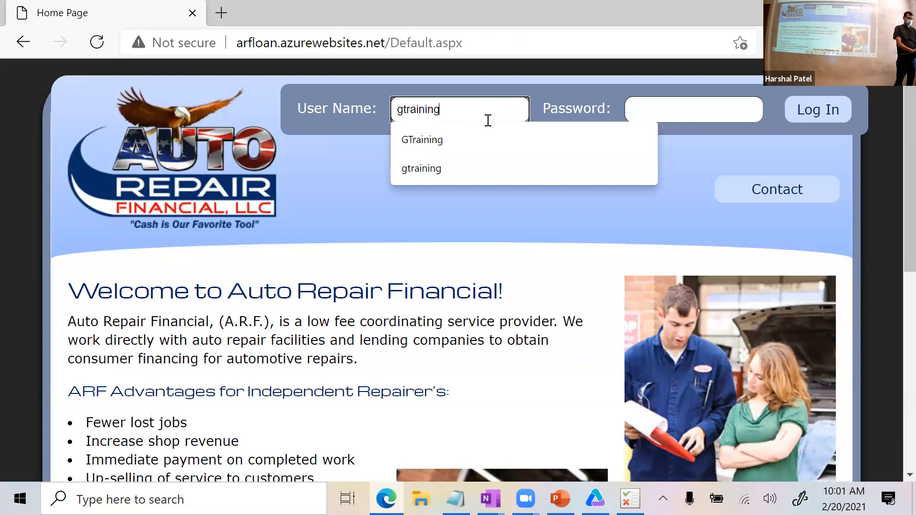
{"action": "key", "text": "Tab"}
{"action": "type", "text": "********"}
{"action": "key", "text": "Return"}
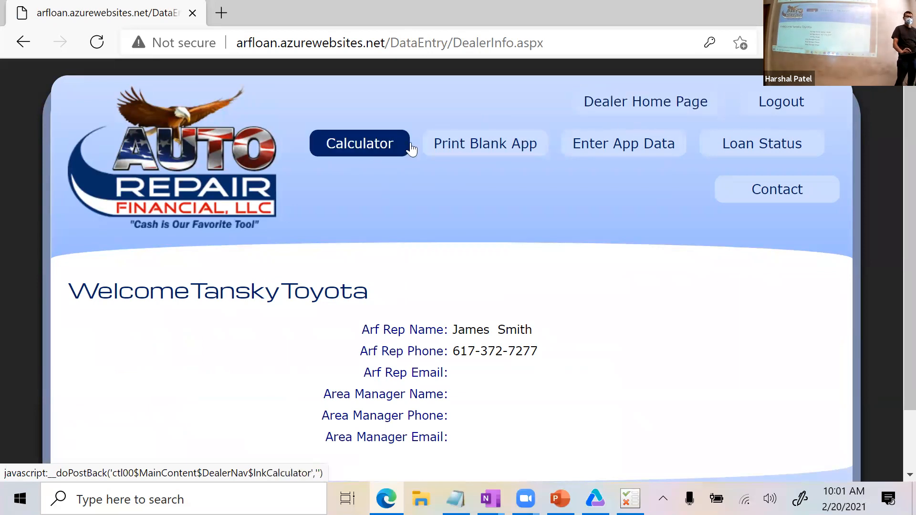
Log out of the dealer account, log in as lender 'ltraining', then log out again.
{"action": "left_click", "coordinate": [794, 107]}
{"action": "type", "text": "ltraining"}
{"action": "key", "text": "Tab"}
{"action": "type", "text": "training"}
{"action": "key", "text": "Return"}
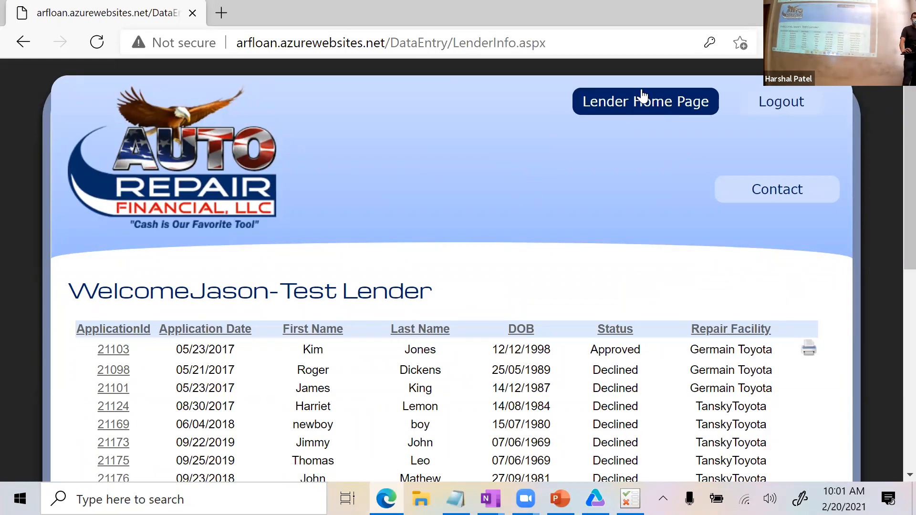
{"action": "left_click", "coordinate": [790, 106]}
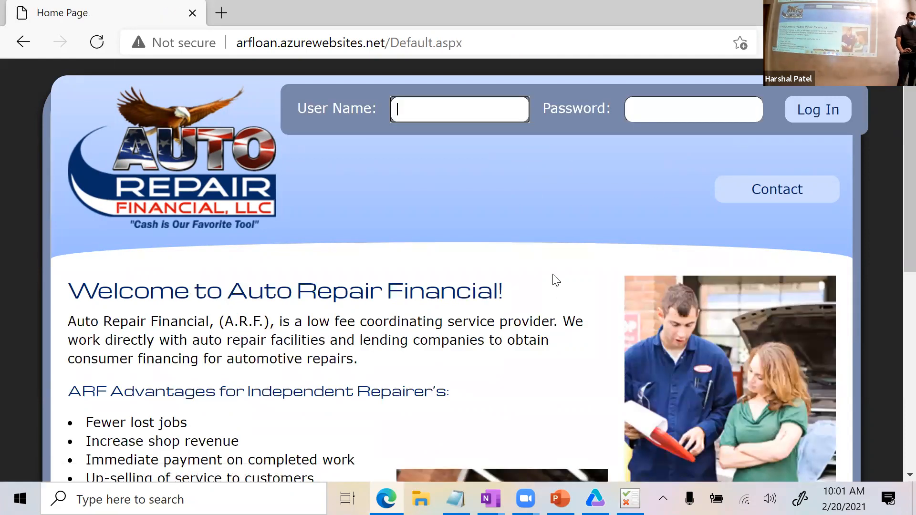
{"action": "mouse_move", "coordinate": [630, 498]}
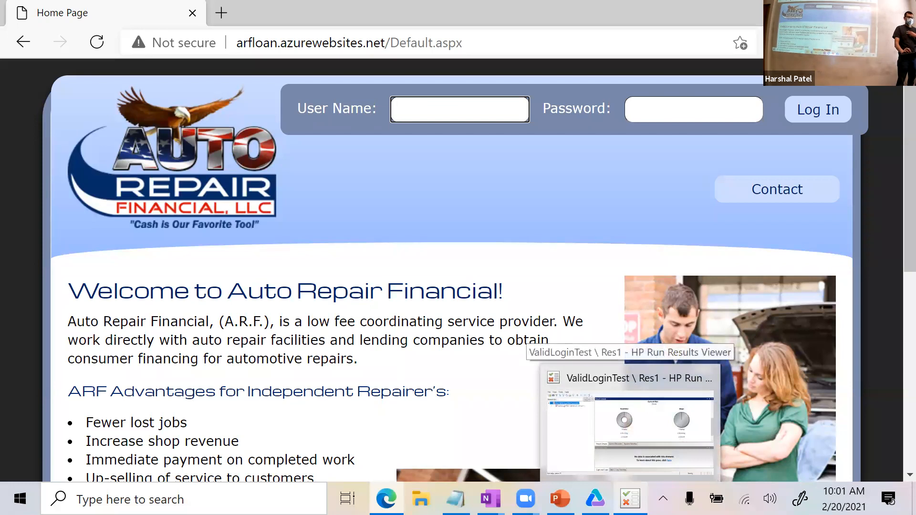
Review the ValidLoginTest run summary, then return to the five-line Action1 script.
{"action": "mouse_move", "coordinate": [595, 498]}
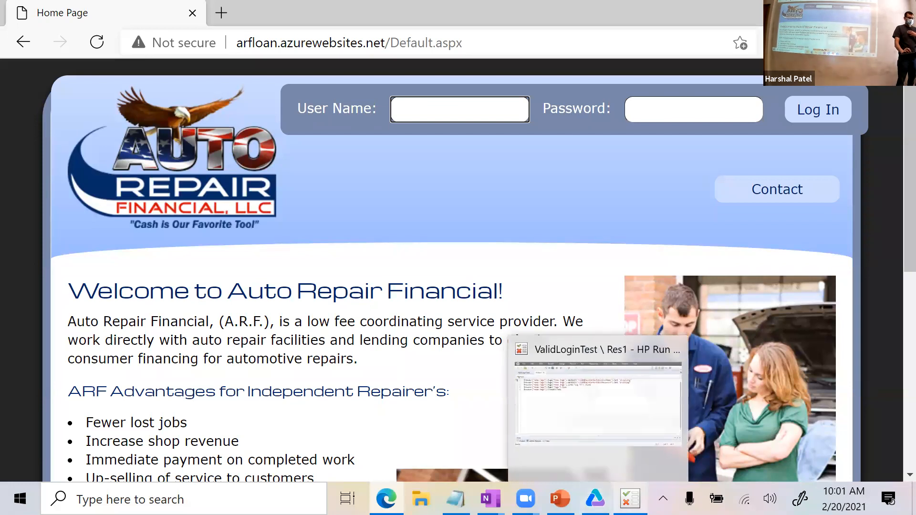
{"action": "left_click", "coordinate": [630, 498]}
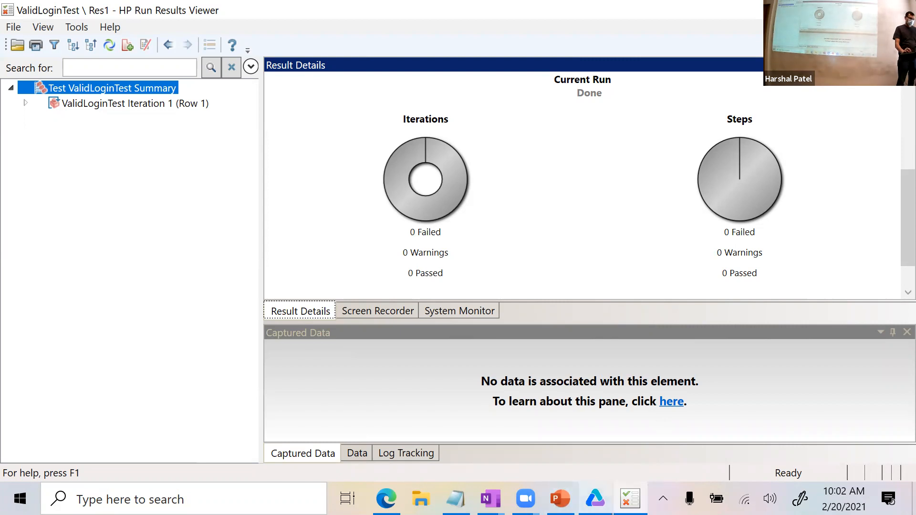
{"action": "left_click", "coordinate": [595, 498]}
{"action": "left_click", "coordinate": [272, 180]}
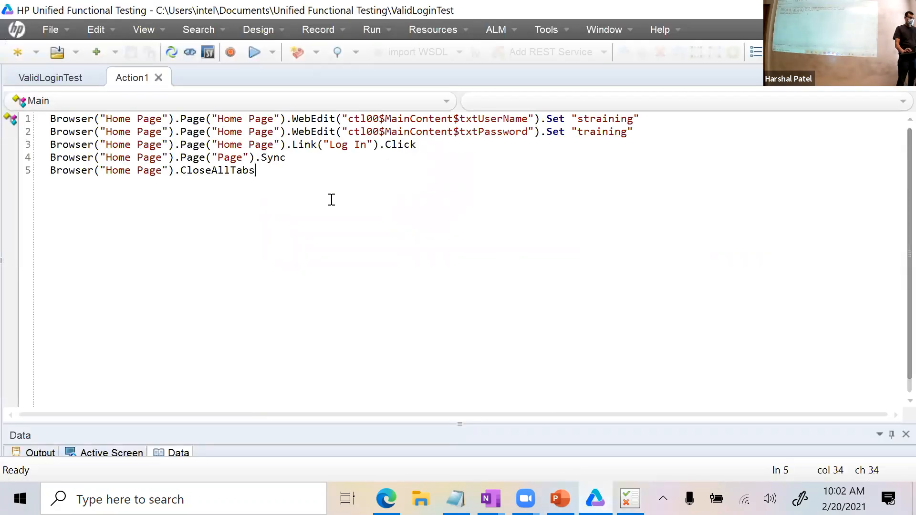
Select and delete all five Action1 script lines, then bring Run Results Viewer back.
{"action": "left_click", "coordinate": [311, 158]}
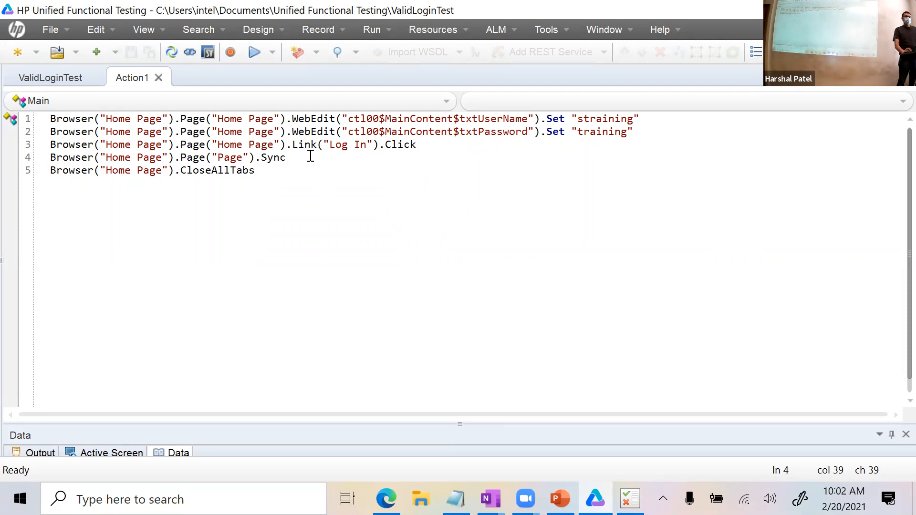
{"action": "left_click_drag", "start_coordinate": [291, 178], "coordinate": [28, 118]}
{"action": "key", "text": "Delete"}
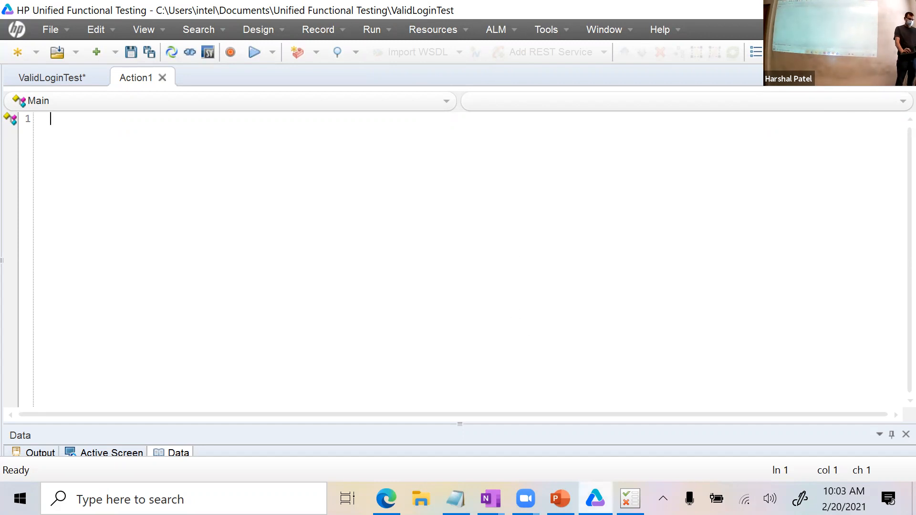
{"action": "left_click", "coordinate": [630, 499]}
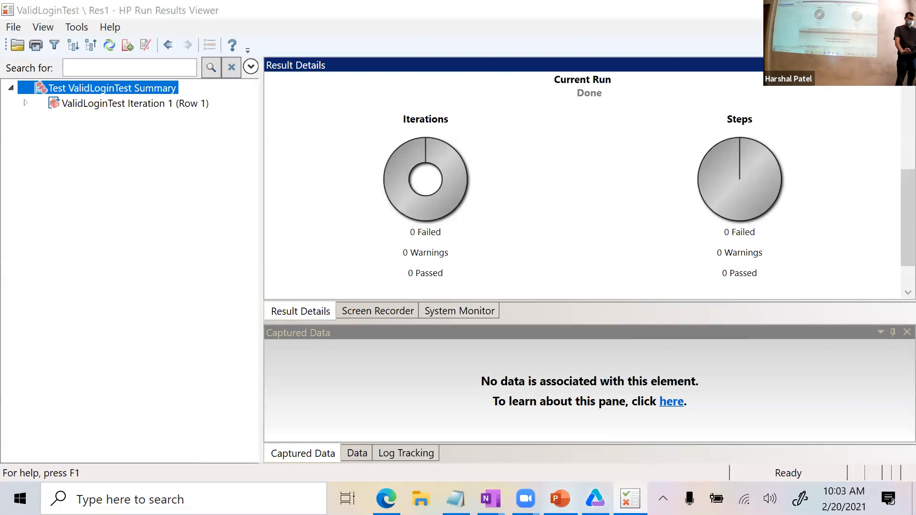
Bring up the OneNote Login scenario page, then switch back to UFT.
{"action": "left_click", "coordinate": [560, 498]}
{"action": "mouse_move", "coordinate": [490, 499]}
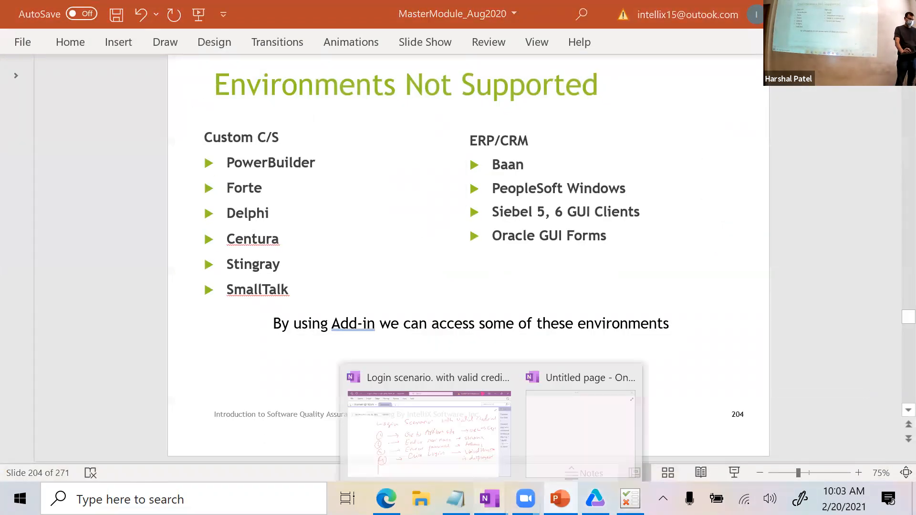
{"action": "left_click", "coordinate": [459, 434]}
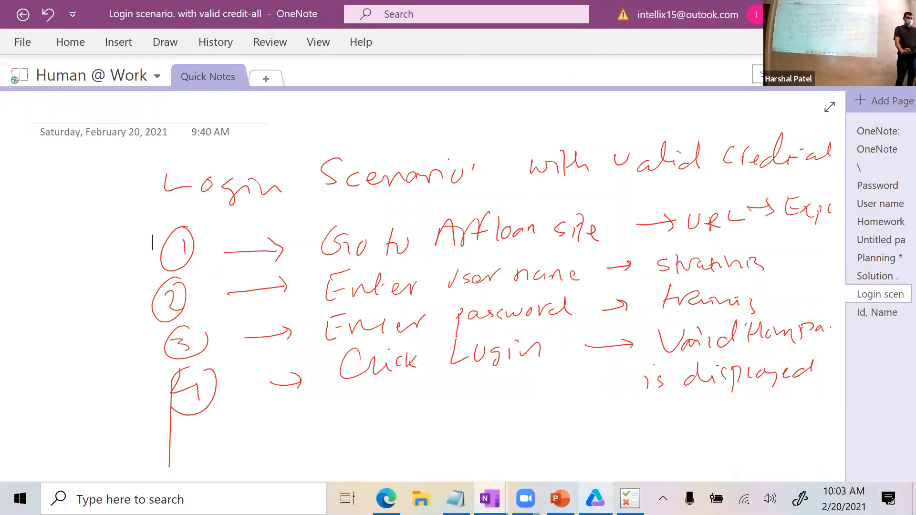
{"action": "left_click", "coordinate": [594, 498]}
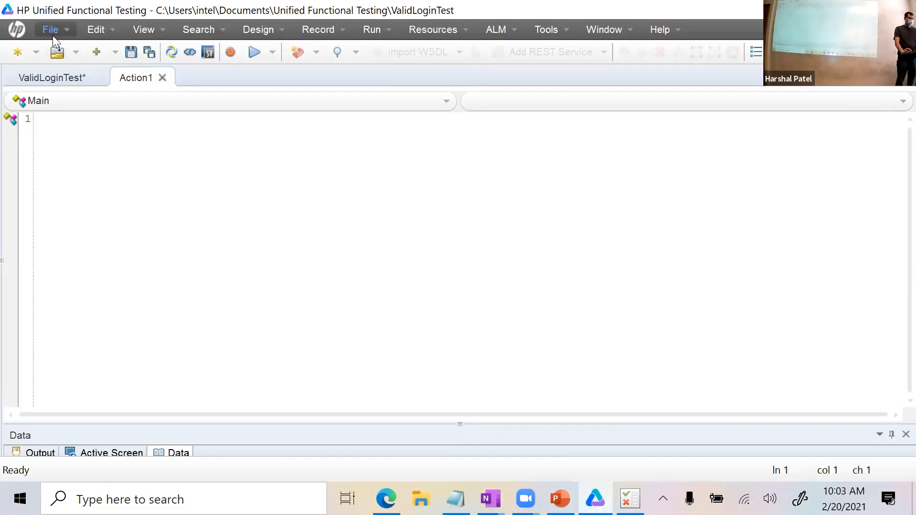
Open the empty Action1 script from the ValidLoginTest flow and show the Record menu.
{"action": "left_click", "coordinate": [57, 79]}
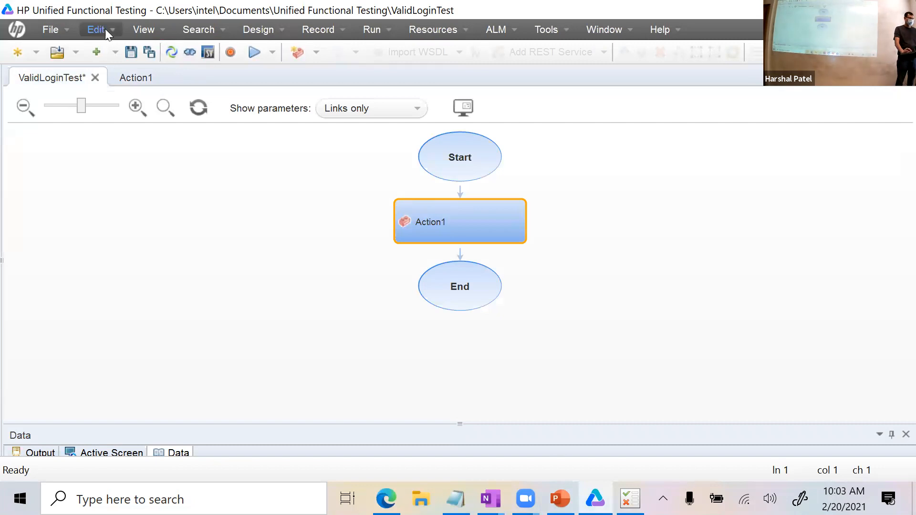
{"action": "left_click", "coordinate": [130, 28]}
{"action": "left_click", "coordinate": [134, 48]}
{"action": "left_click", "coordinate": [166, 29]}
{"action": "left_click", "coordinate": [328, 232]}
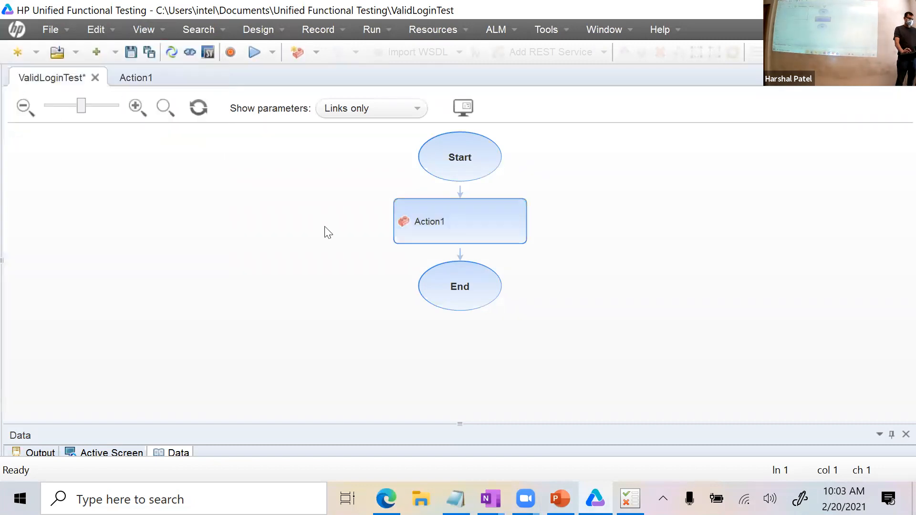
{"action": "double_click", "coordinate": [483, 210]}
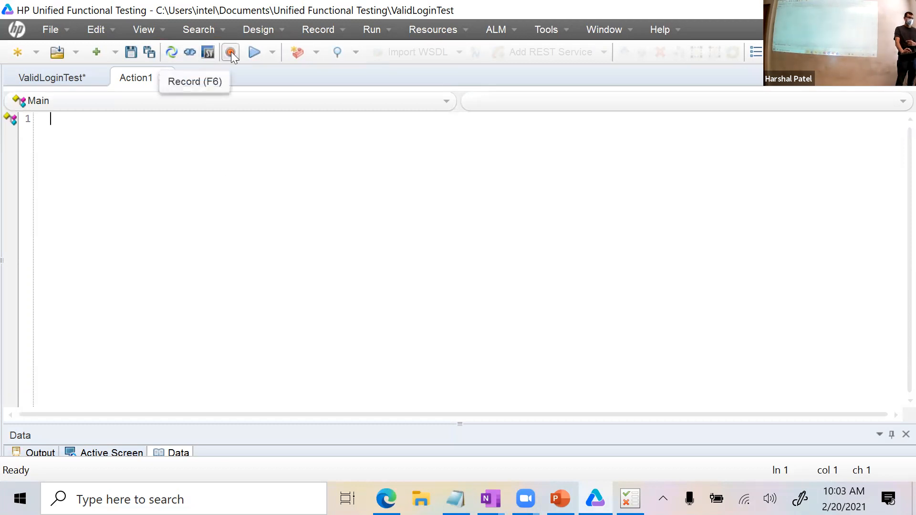
{"action": "left_click", "coordinate": [318, 30]}
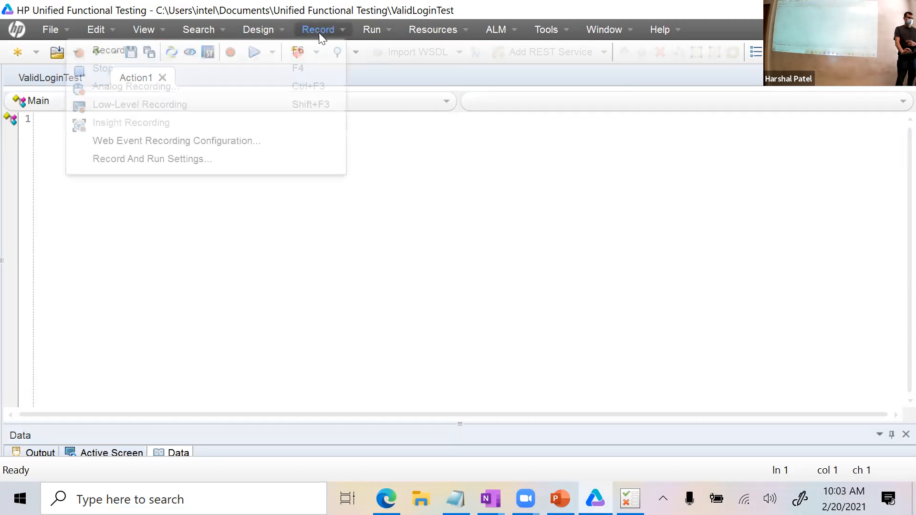
Open Record and Run Settings and move the dialog aside to review the Web tab address and browser.
{"action": "left_click", "coordinate": [297, 161]}
{"action": "left_click", "coordinate": [382, 182]}
{"action": "left_click", "coordinate": [603, 33]}
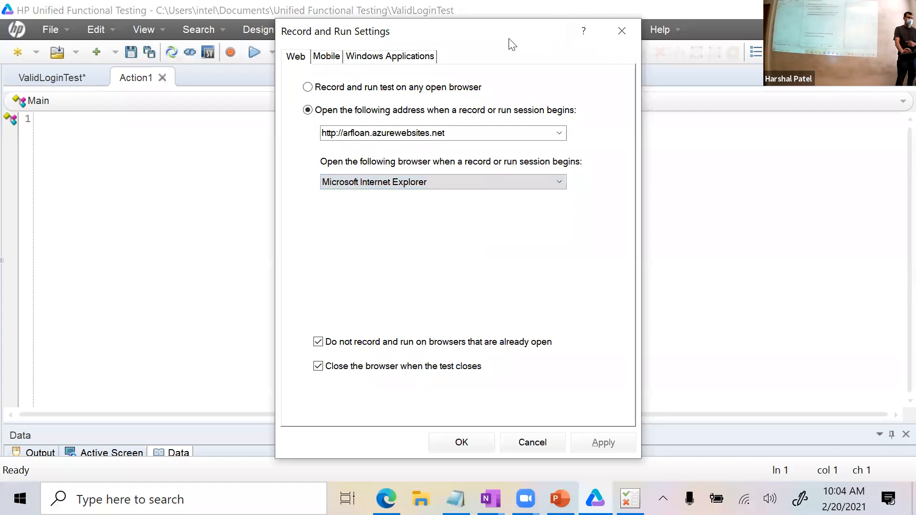
{"action": "left_click_drag", "start_coordinate": [516, 44], "coordinate": [559, 69]}
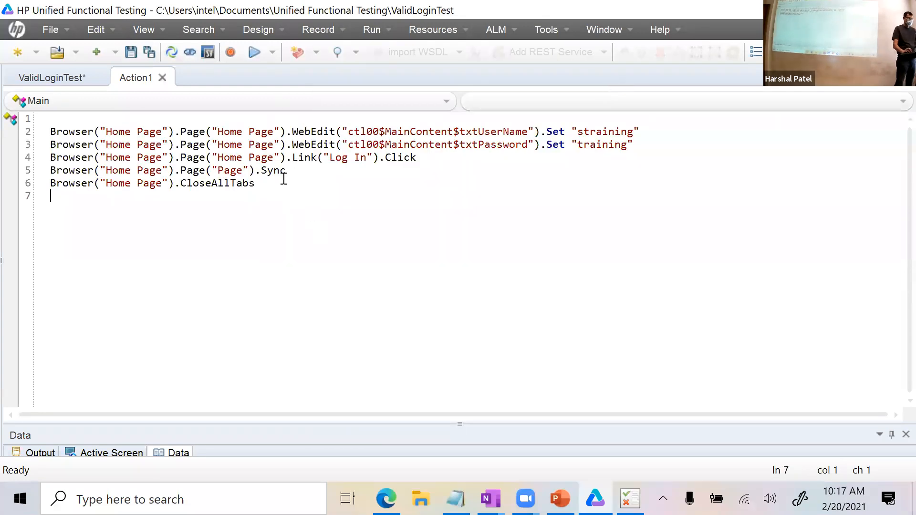
Select the entire Action1 script with Ctrl+A.
{"action": "key", "text": "ctrl+a"}
Delete the old script and reopen Record and Run Settings, selecting the arfloan.azurewebsites.net start URL.
{"action": "key", "text": "Delete"}
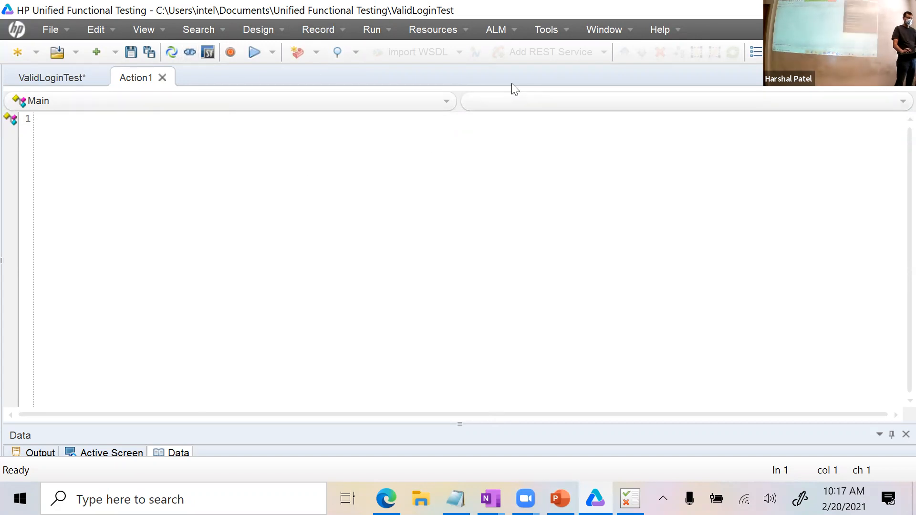
{"action": "left_click", "coordinate": [318, 29]}
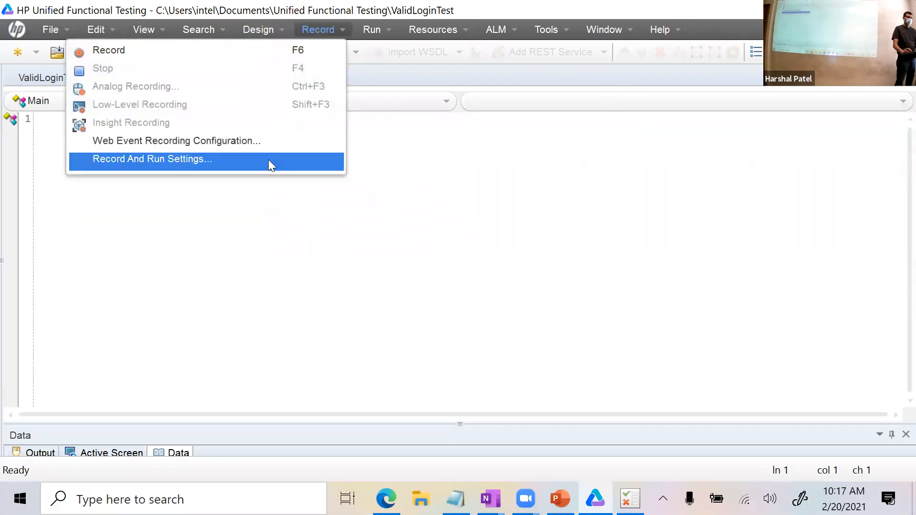
{"action": "left_click", "coordinate": [269, 161]}
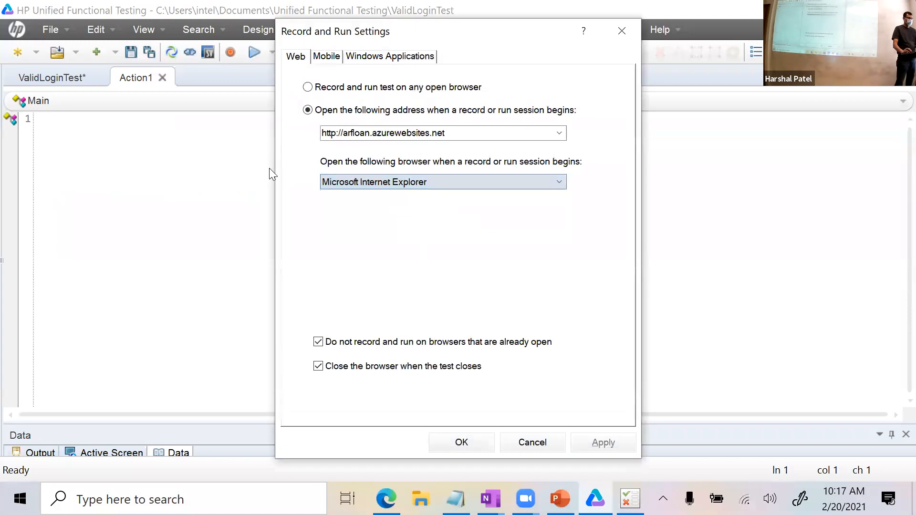
{"action": "left_click", "coordinate": [308, 115]}
{"action": "double_click", "coordinate": [460, 133]}
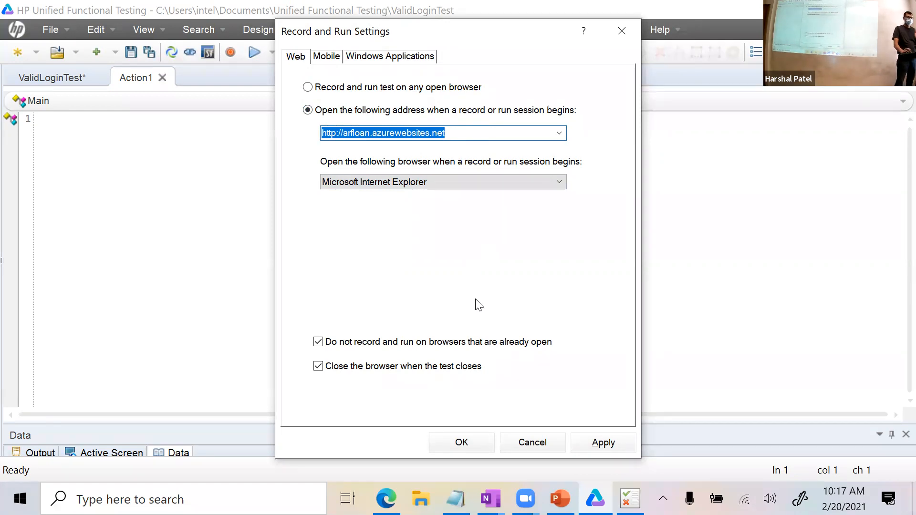
Accept the record settings and start a new recording on the Auto Repair Financial home page.
{"action": "left_click", "coordinate": [465, 445]}
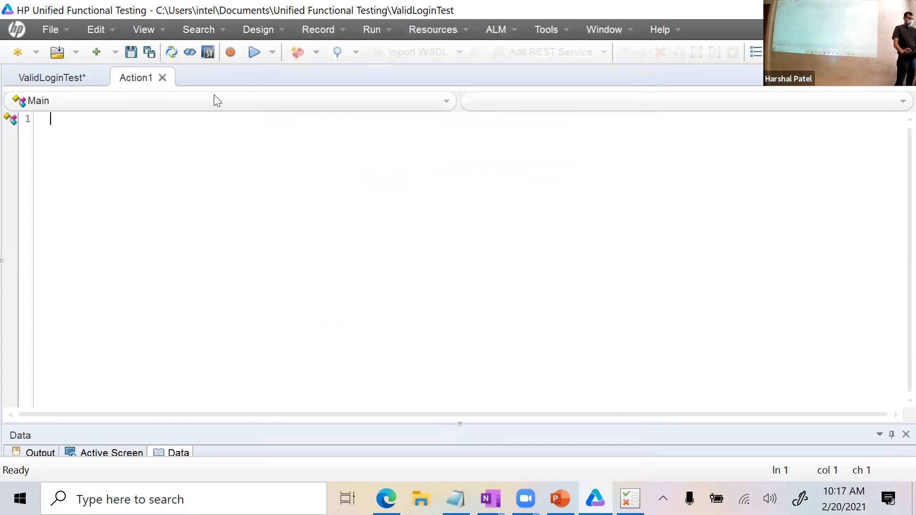
{"action": "left_click", "coordinate": [231, 52]}
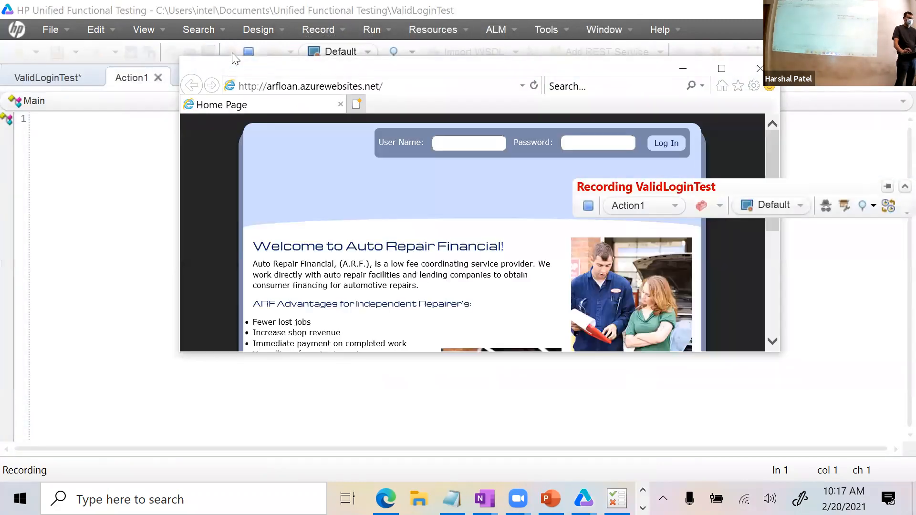
Follow the Auto Repair Financial home link and maximize the recorded browser window.
{"action": "left_click", "coordinate": [483, 144]}
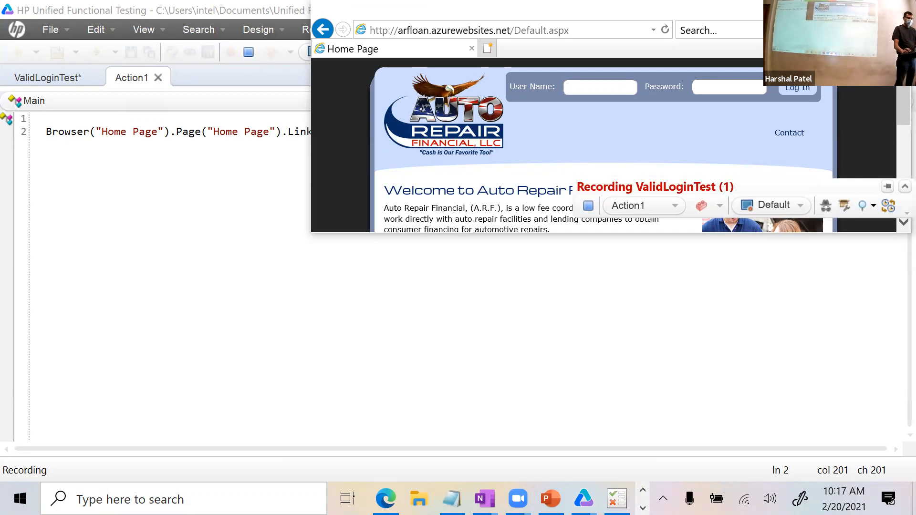
{"action": "left_click", "coordinate": [853, 9]}
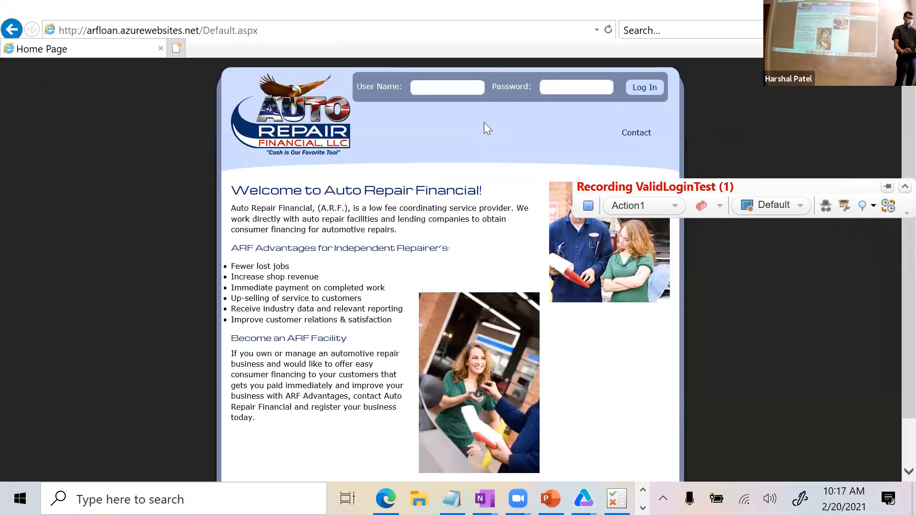
{"action": "key", "text": "alt+Tab"}
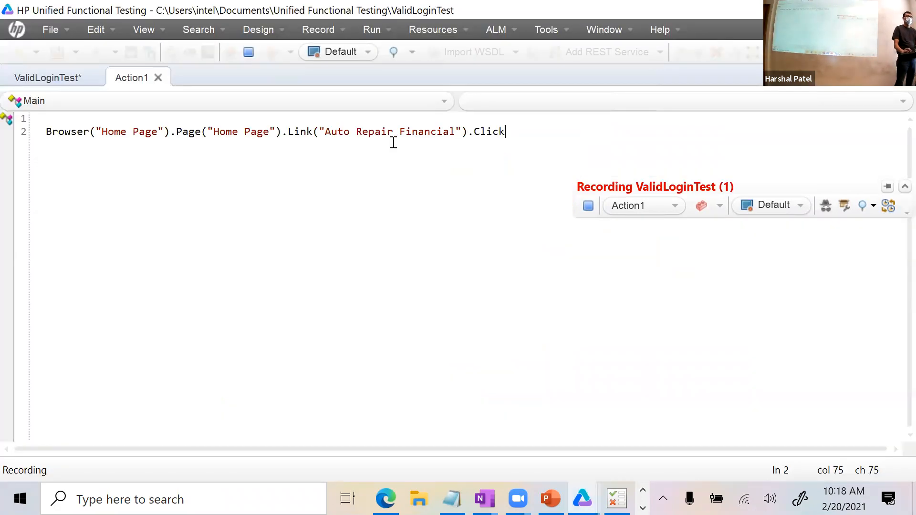
{"action": "key", "text": "alt+Tab"}
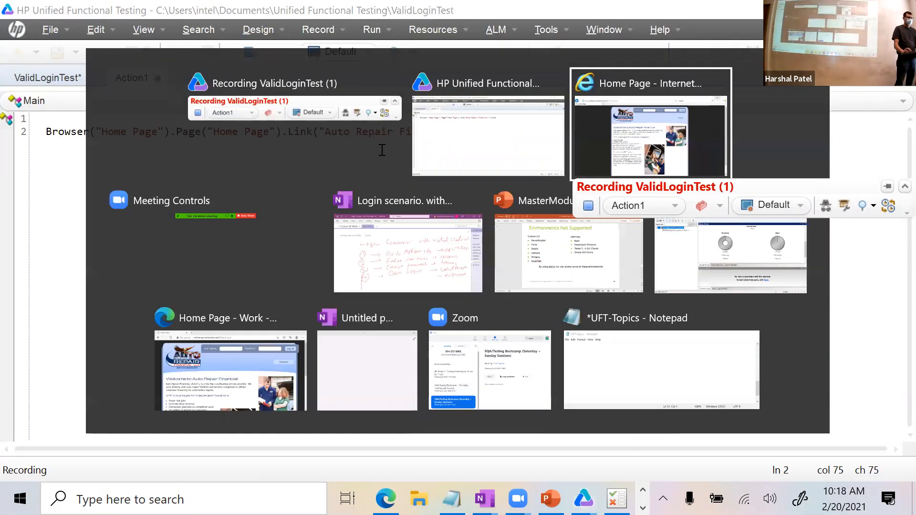
Log in as user hp with the account password, then close the browser.
{"action": "type", "text": "hp"}
{"action": "key", "text": "Tab"}
{"action": "type", "text": "hp"}
{"action": "left_click", "coordinate": [463, 85]}
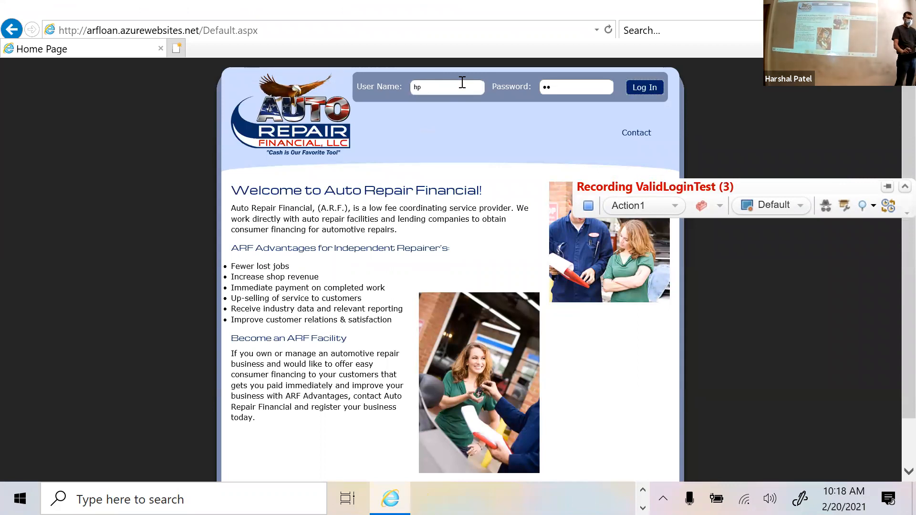
{"action": "left_click", "coordinate": [636, 89]}
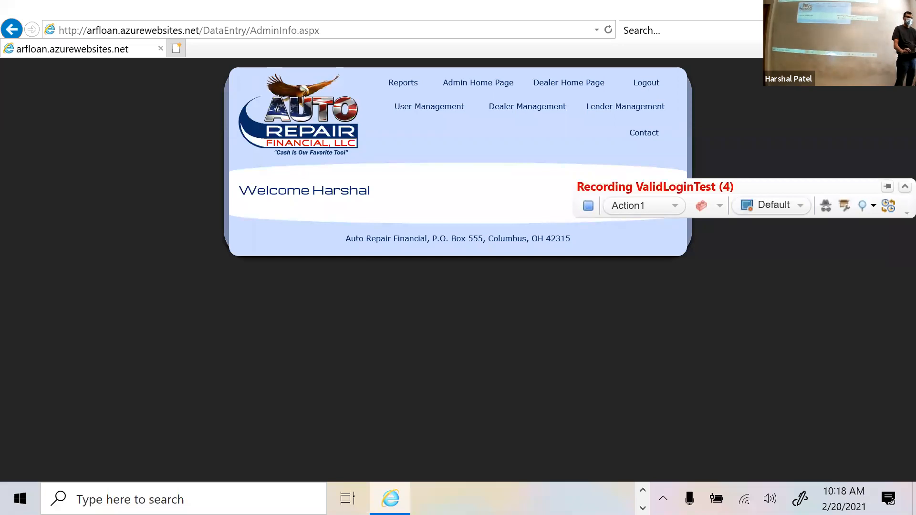
{"action": "left_click", "coordinate": [900, 8]}
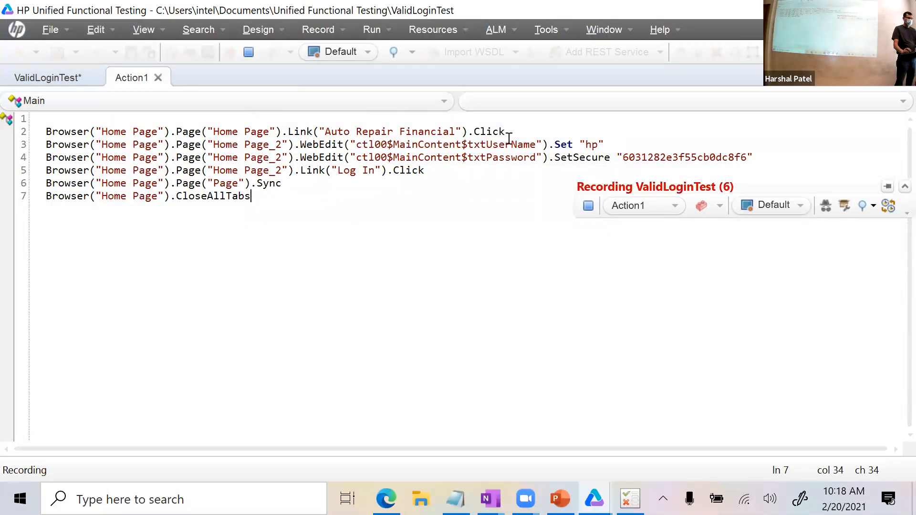
Delete the logo-link step on line 2 and strip SetSecure from the password line.
{"action": "left_click_drag", "start_coordinate": [512, 133], "coordinate": [43, 131]}
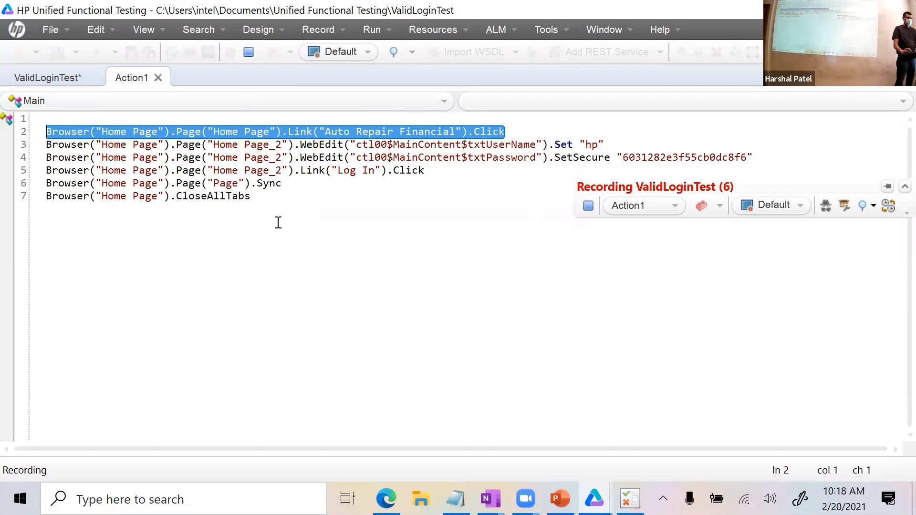
{"action": "key", "text": "Delete"}
{"action": "key", "text": "Delete"}
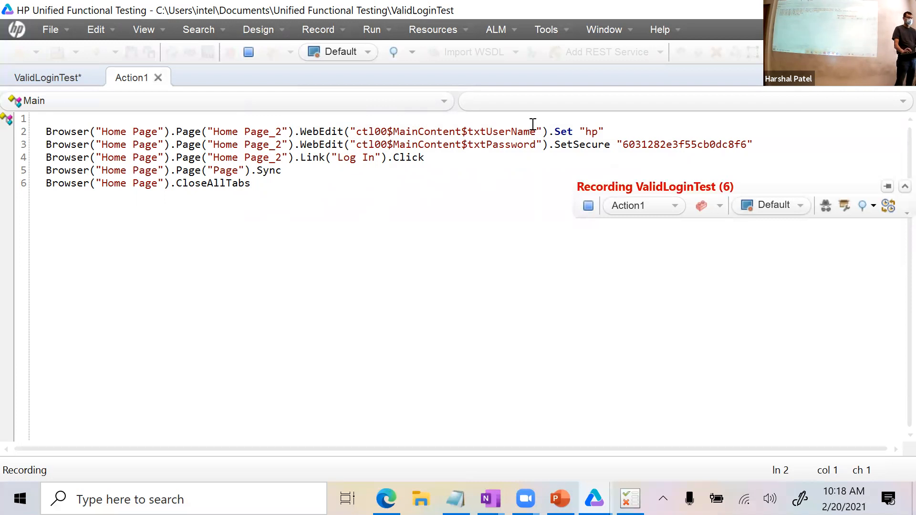
{"action": "left_click_drag", "start_coordinate": [605, 132], "coordinate": [543, 132]}
{"action": "left_click", "coordinate": [515, 170]}
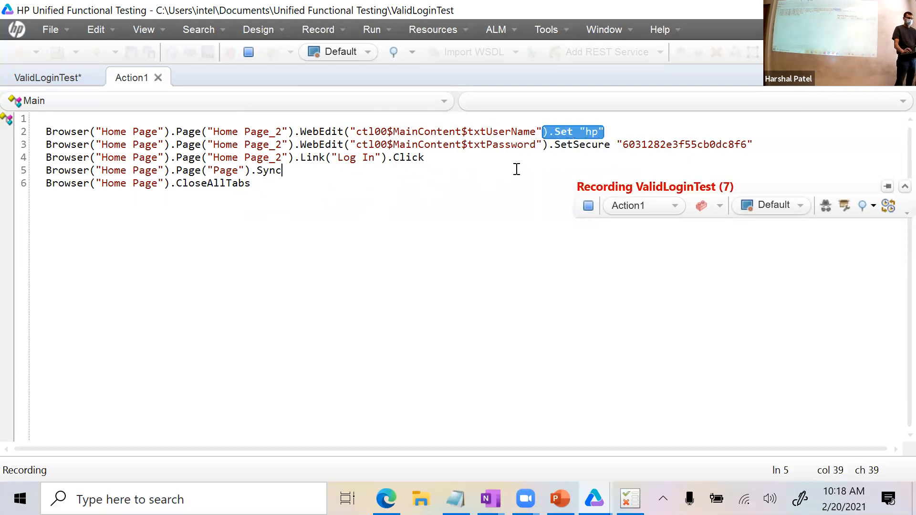
{"action": "double_click", "coordinate": [580, 144]}
{"action": "key", "text": "BackSpace"}
{"action": "key", "text": "BackSpace"}
{"action": "type", "text": "."}
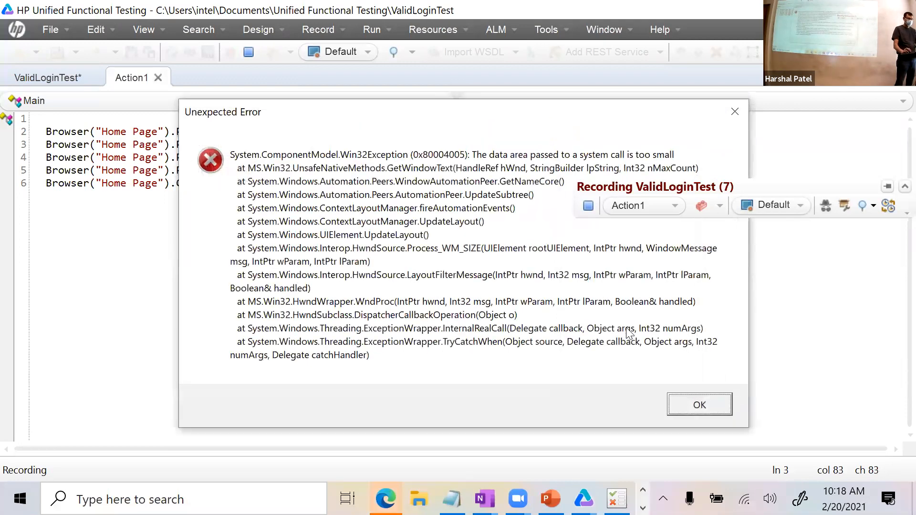
Dismiss the six repeated Unexpected Error dialogs and stop the recording session.
{"action": "left_click", "coordinate": [696, 405]}
{"action": "left_click", "coordinate": [689, 440]}
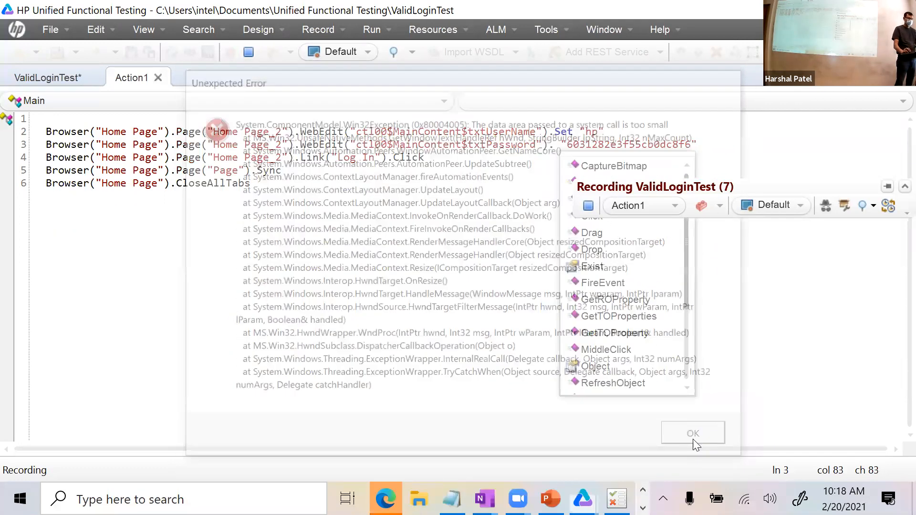
{"action": "left_click", "coordinate": [740, 77]}
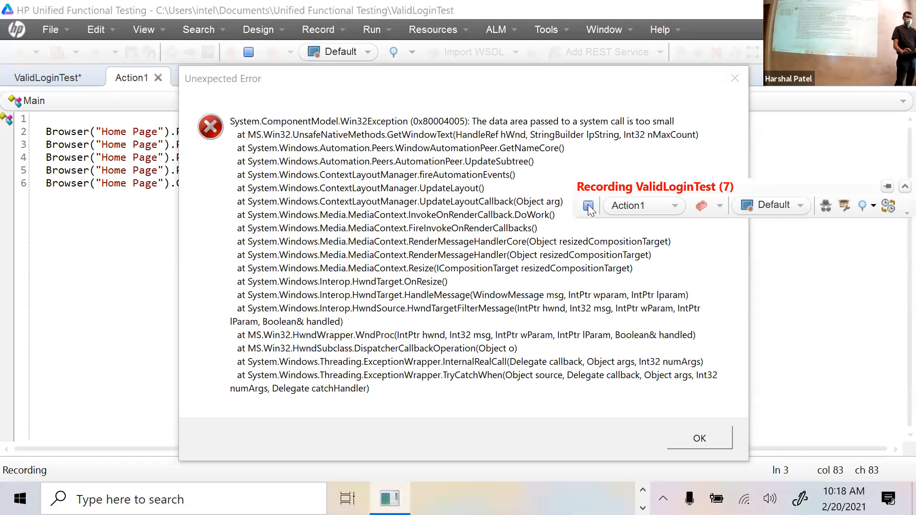
{"action": "left_click", "coordinate": [733, 79]}
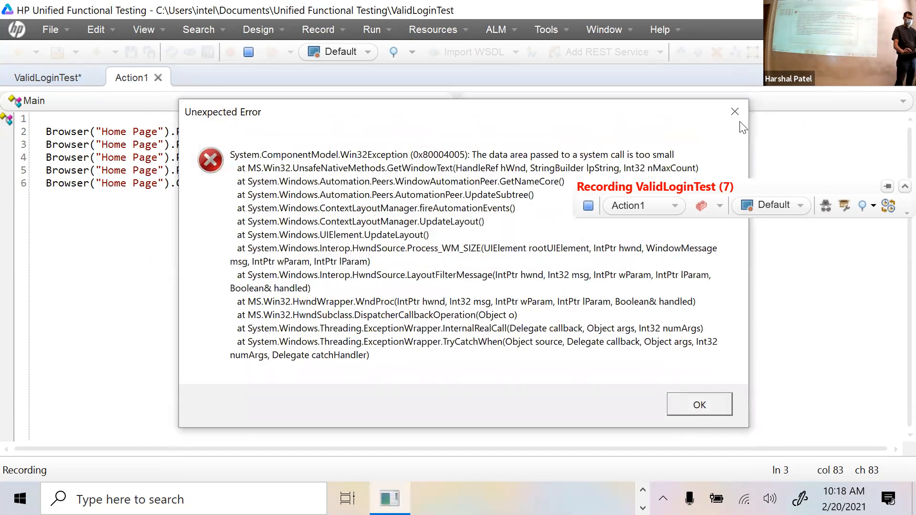
{"action": "left_click", "coordinate": [740, 119]}
{"action": "left_click", "coordinate": [738, 82]}
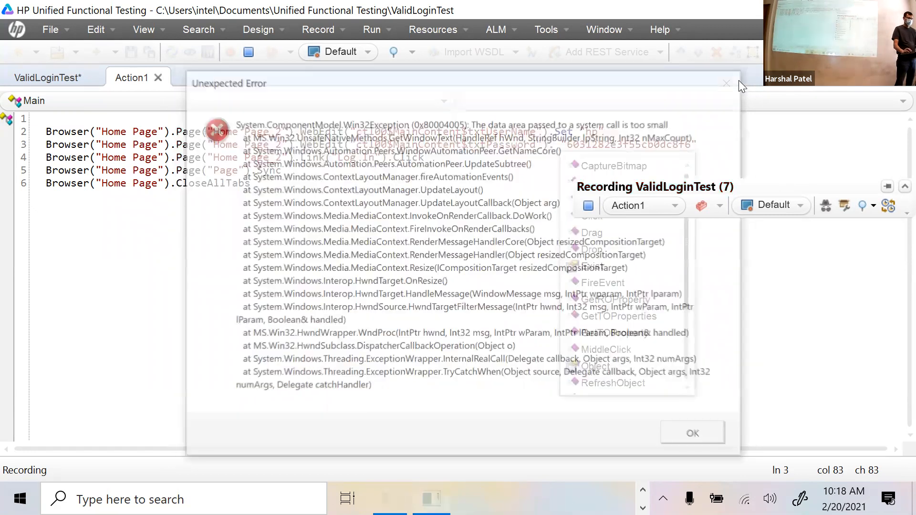
{"action": "left_click", "coordinate": [590, 207]}
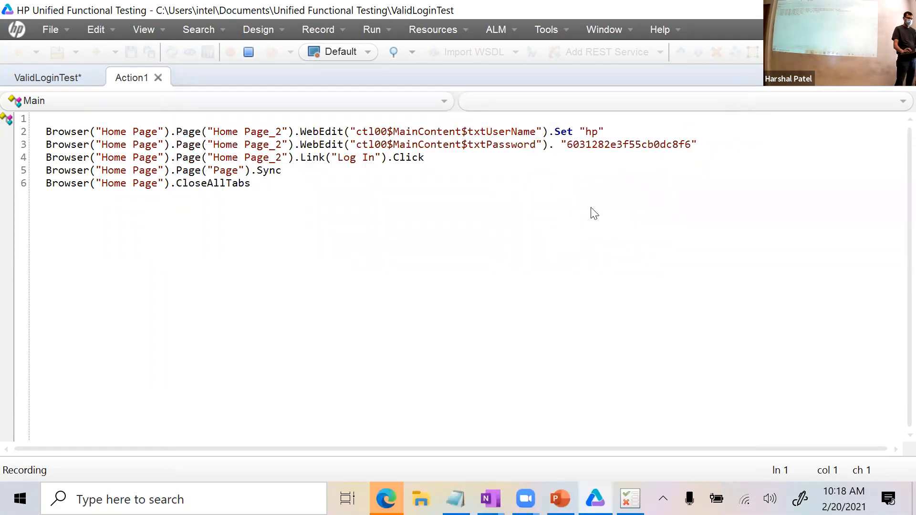
Change line 3 to a plain .Set call with the clear-text password.
{"action": "left_click", "coordinate": [564, 144]}
{"action": "key", "text": "Left"}
{"action": "key", "text": "BackSpace"}
{"action": "key", "text": "BackSpace"}
{"action": "type", "text": ").Set"}
{"action": "left_click", "coordinate": [776, 263]}
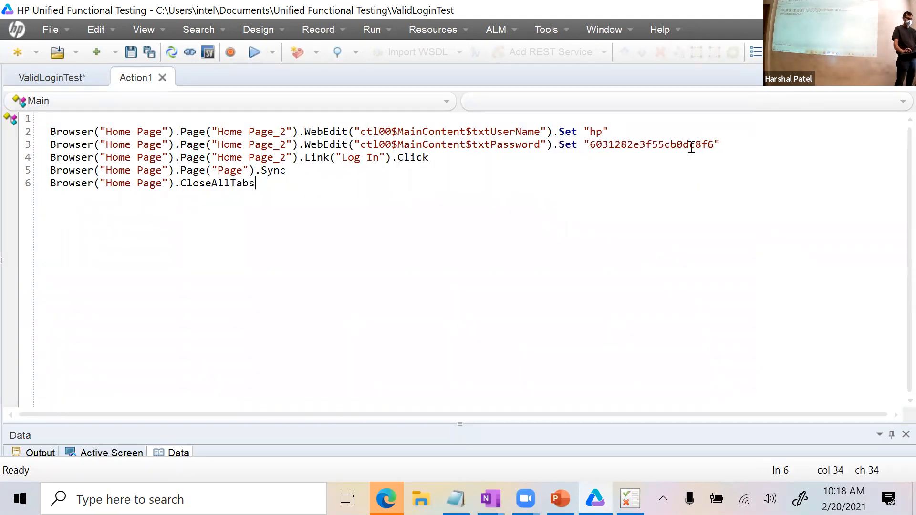
{"action": "double_click", "coordinate": [690, 145]}
{"action": "type", "text": "hp"}
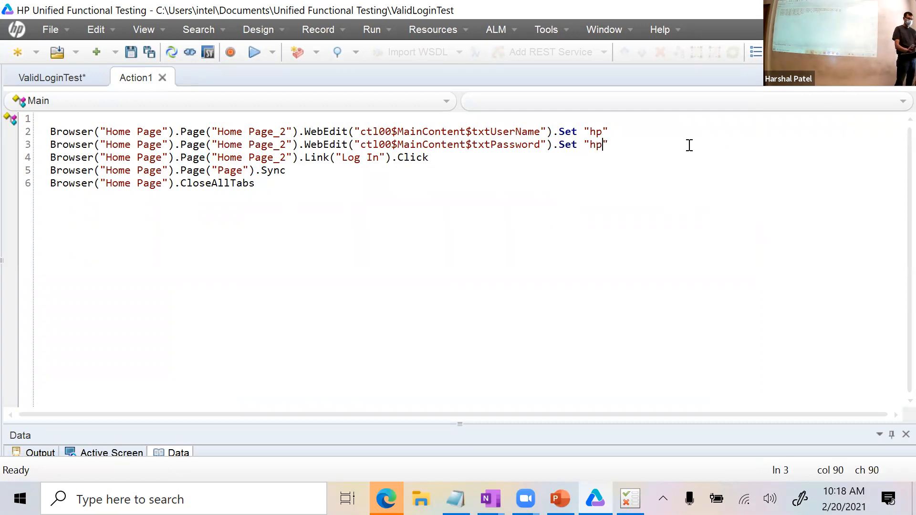
Review the ends of all six script lines before running the test.
{"action": "left_click", "coordinate": [617, 122]}
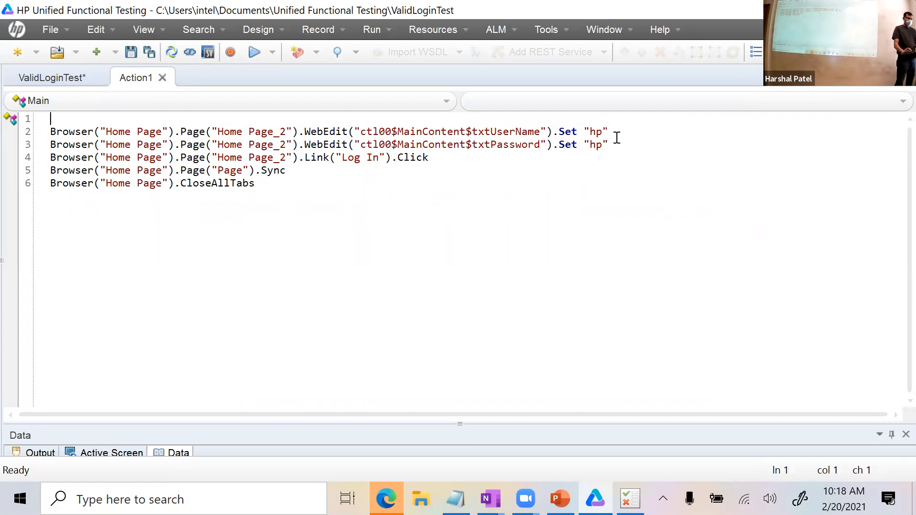
{"action": "left_click", "coordinate": [618, 133]}
{"action": "left_click", "coordinate": [621, 145]}
{"action": "left_click", "coordinate": [515, 157]}
{"action": "left_click", "coordinate": [316, 172]}
{"action": "left_click", "coordinate": [313, 183]}
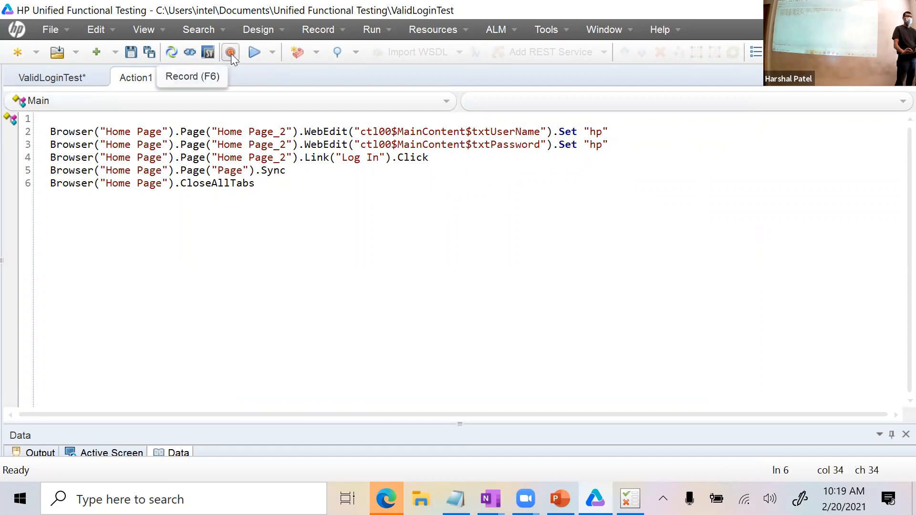
{"action": "left_click_drag", "start_coordinate": [282, 193], "coordinate": [9, 118]}
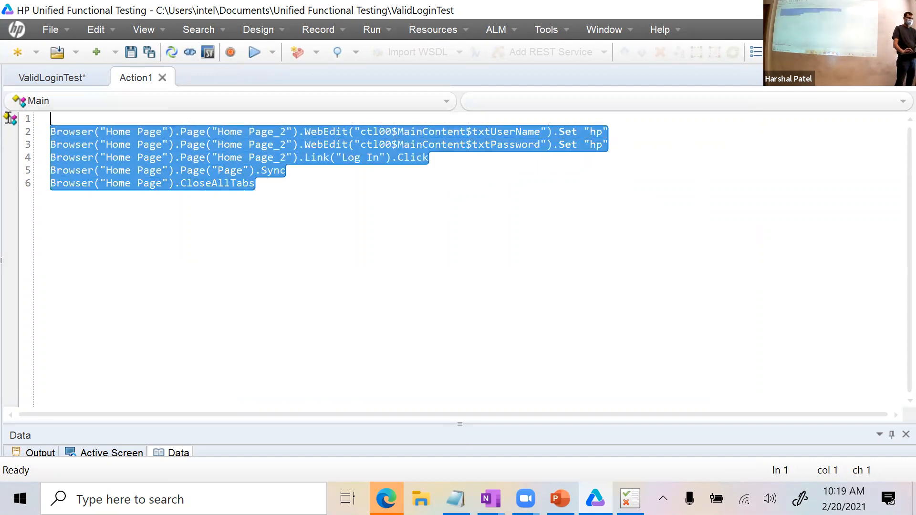
{"action": "left_click", "coordinate": [152, 200]}
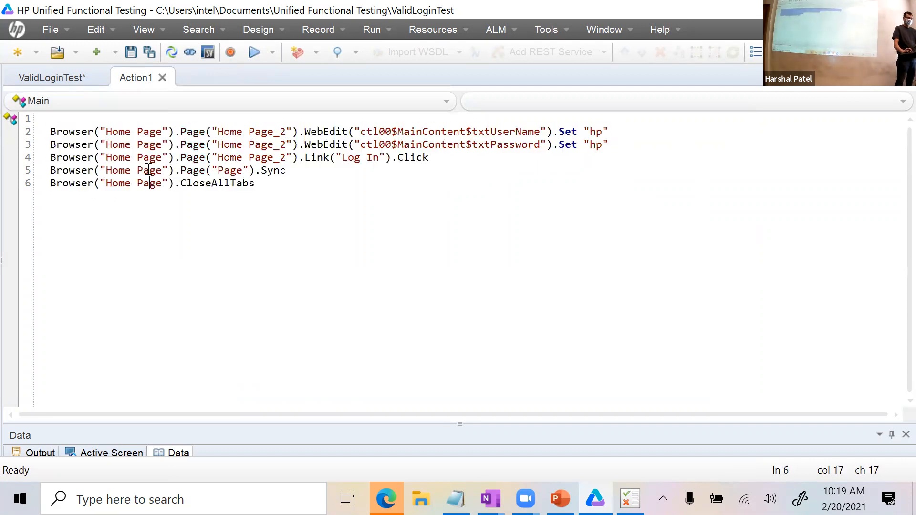
{"action": "left_click", "coordinate": [259, 52]}
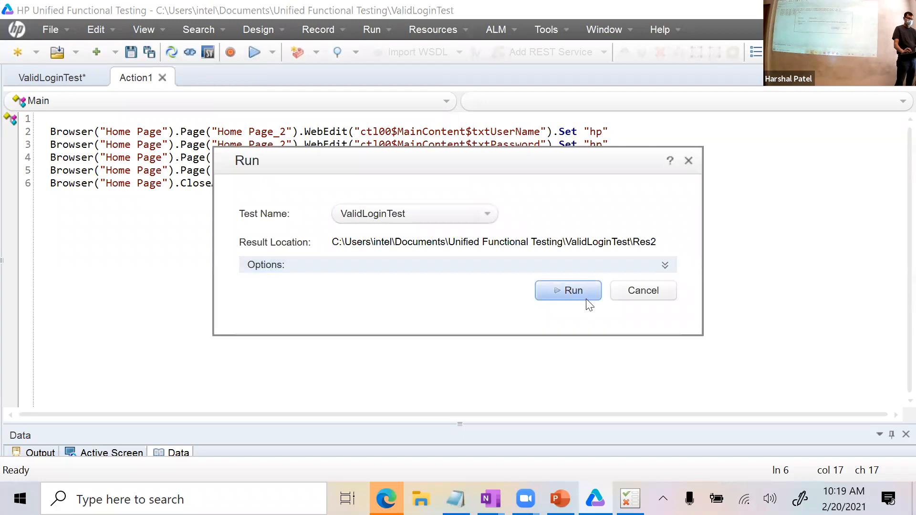
Run ValidLoginTest into Res2, check its summary, then close the results viewer.
{"action": "left_click", "coordinate": [587, 299]}
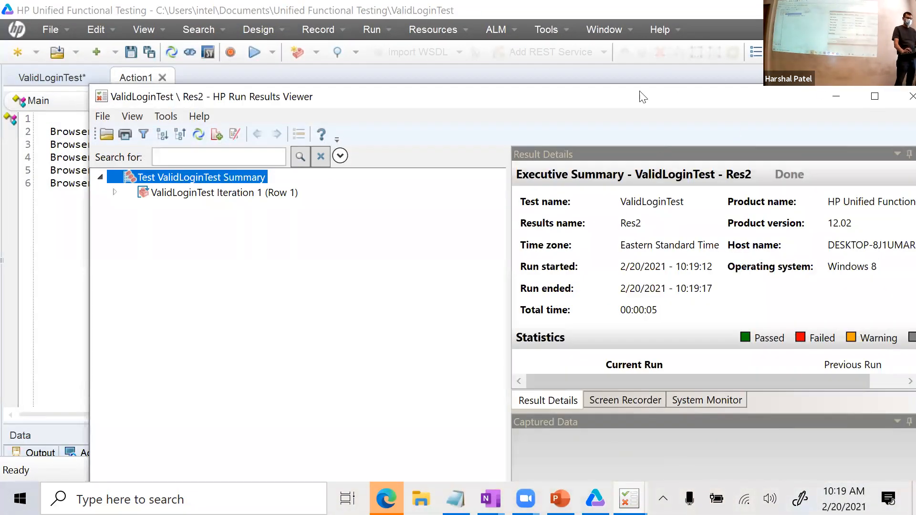
{"action": "left_click_drag", "start_coordinate": [597, 95], "coordinate": [548, 59]}
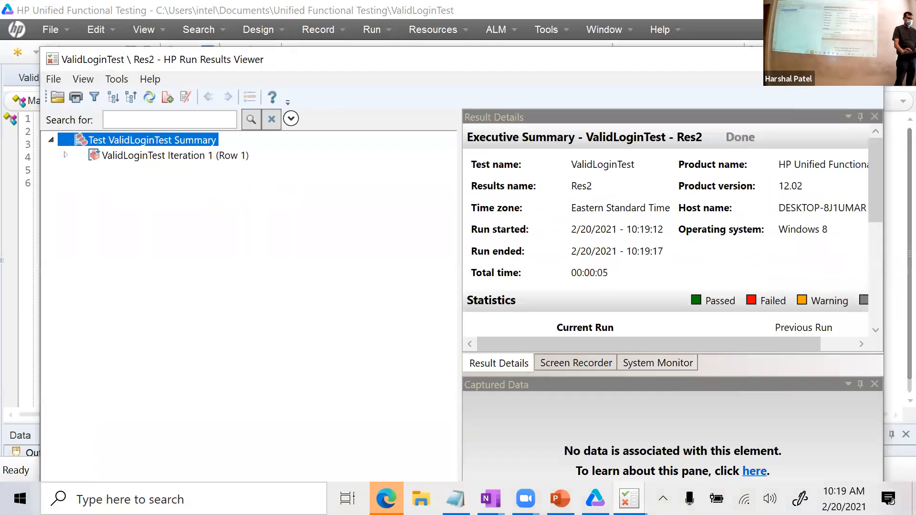
{"action": "left_click", "coordinate": [868, 58]}
{"action": "left_click", "coordinate": [364, 192]}
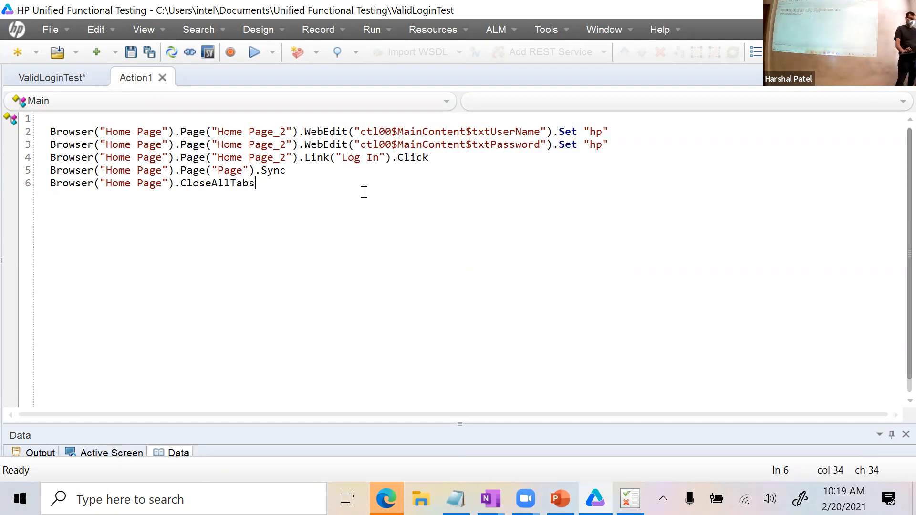
{"action": "scroll", "coordinate": [396, 265], "scroll_direction": "up", "scroll_amount": 2}
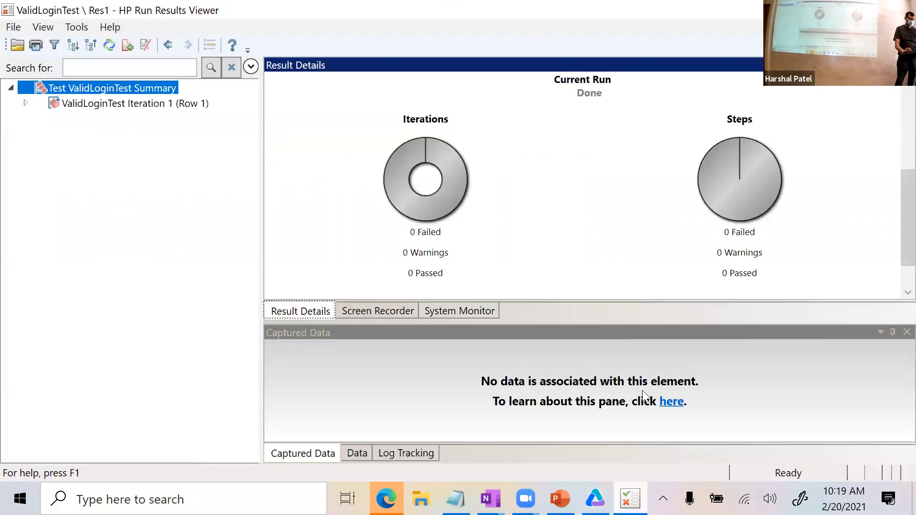
Close the Run Results Viewer showing the ValidLoginTest Res1 summary.
{"action": "left_click", "coordinate": [901, 10]}
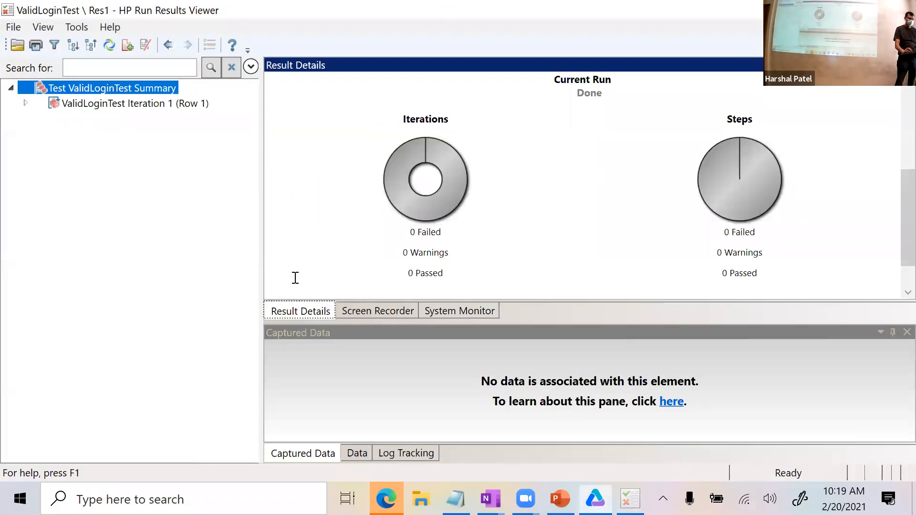
{"action": "left_click", "coordinate": [245, 210]}
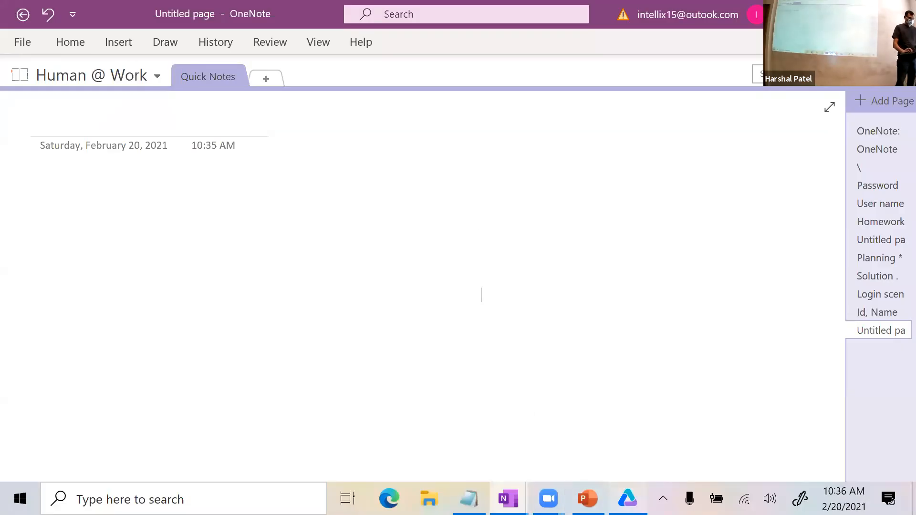
Switch back to the UFT window showing the empty Action1 tab.
{"action": "key", "text": "alt+Tab"}
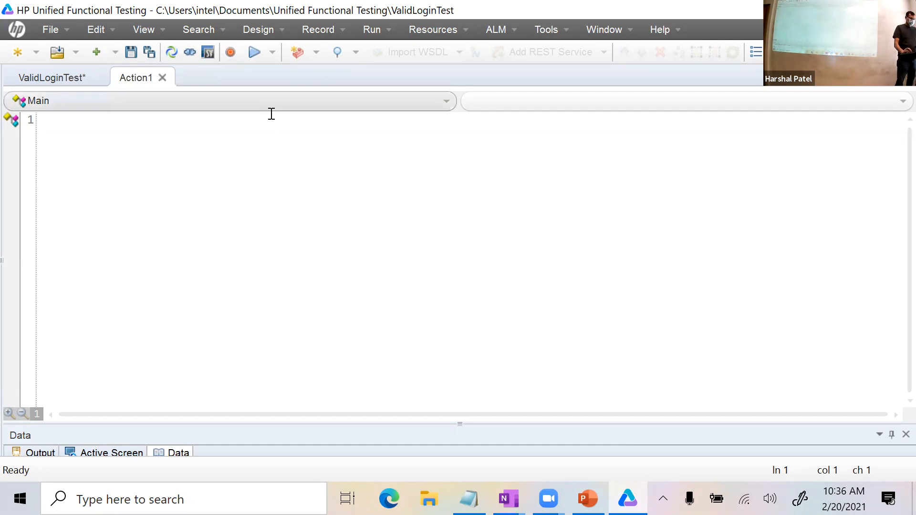
Start recording ValidLoginTest so Internet Explorer opens arfloan.azurewebsites.net.
{"action": "left_click", "coordinate": [236, 52]}
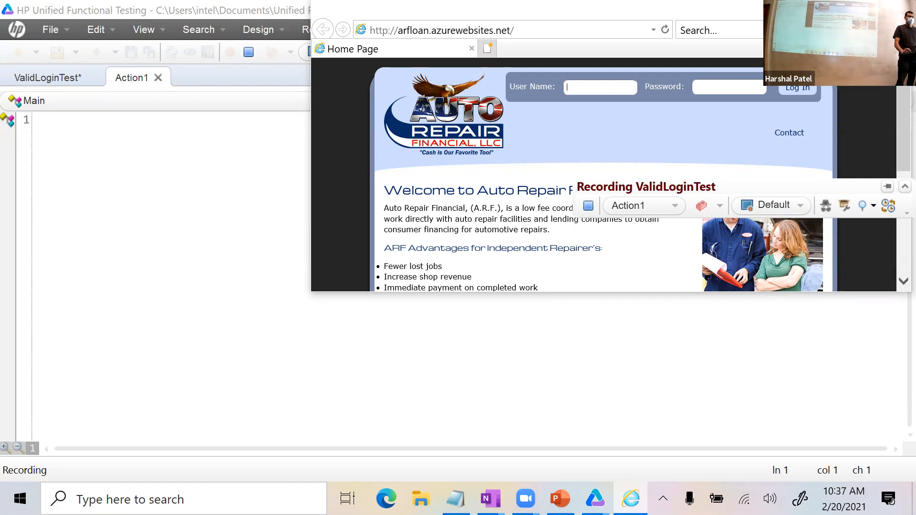
Maximize Internet Explorer and zoom the page to 175%.
{"action": "left_click", "coordinate": [854, 9]}
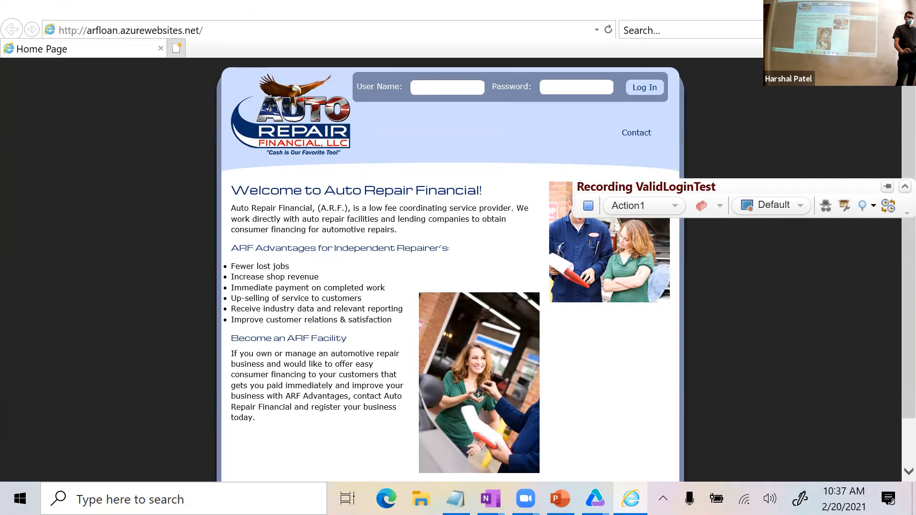
{"action": "key", "text": "alt+x"}
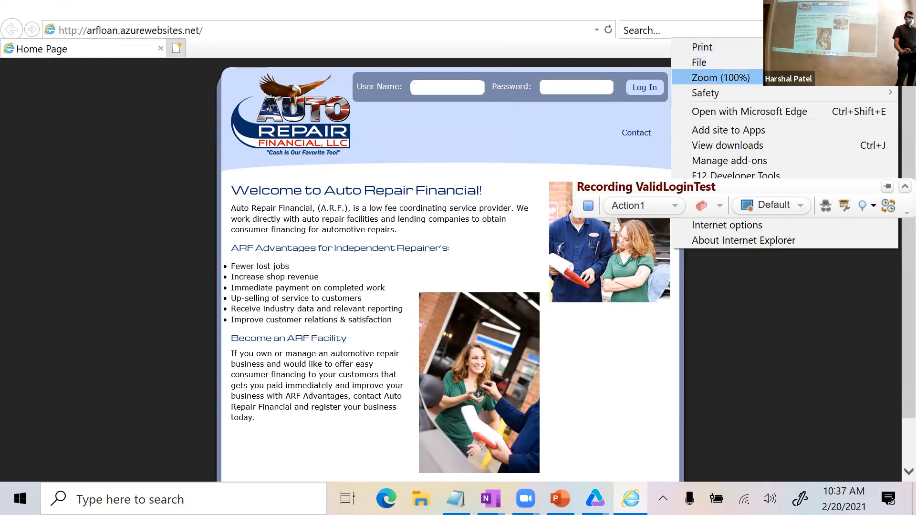
{"action": "mouse_move", "coordinate": [761, 82]}
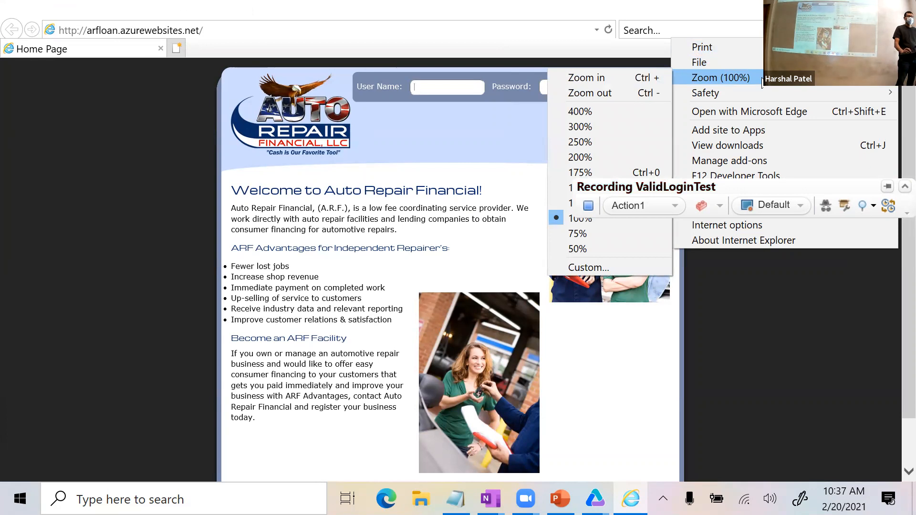
{"action": "left_click", "coordinate": [576, 176]}
{"action": "scroll", "coordinate": [577, 149], "scroll_direction": "up", "scroll_amount": 3}
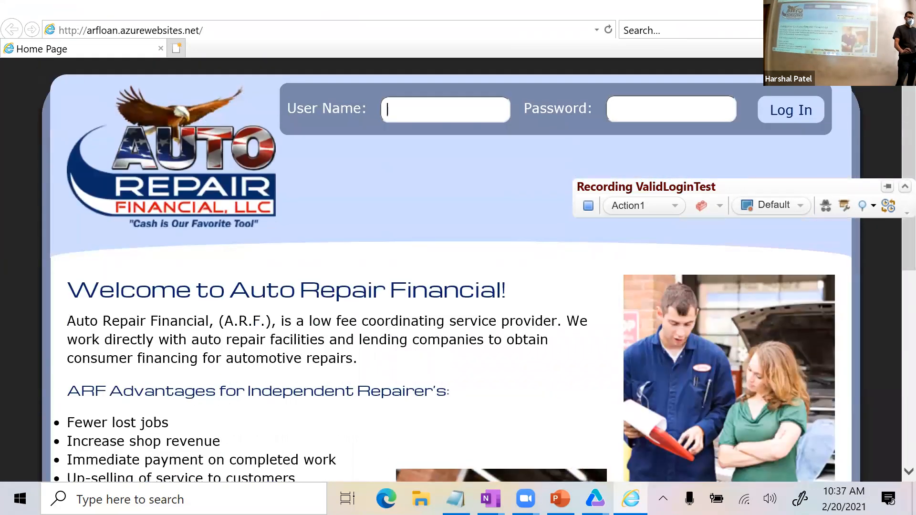
{"action": "left_click", "coordinate": [890, 29]}
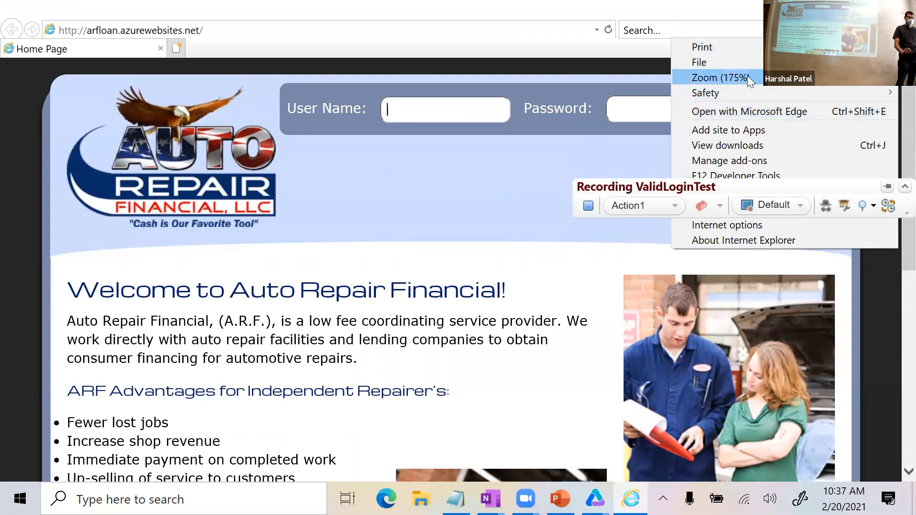
{"action": "mouse_move", "coordinate": [747, 75]}
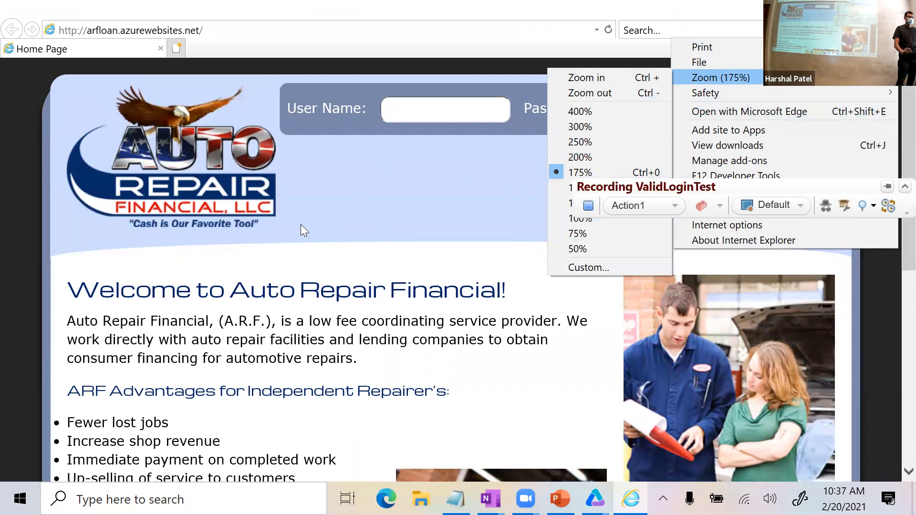
Log in as user hp with the account password, then close the browser.
{"action": "left_click", "coordinate": [389, 115]}
{"action": "type", "text": "hp"}
{"action": "key", "text": "Tab"}
{"action": "type", "text": "p"}
{"action": "key", "text": "Tab"}
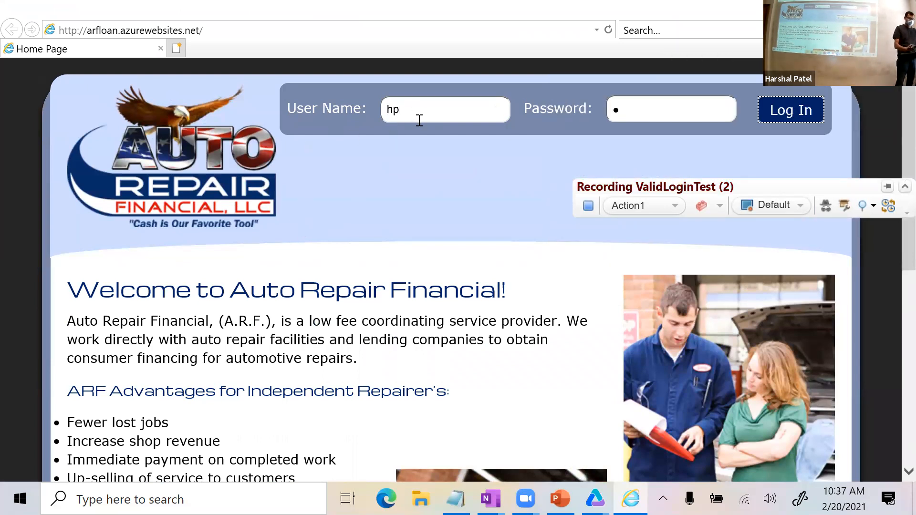
{"action": "left_click", "coordinate": [637, 113]}
{"action": "key", "text": "BackSpace"}
{"action": "type", "text": "hp"}
{"action": "left_click", "coordinate": [781, 118]}
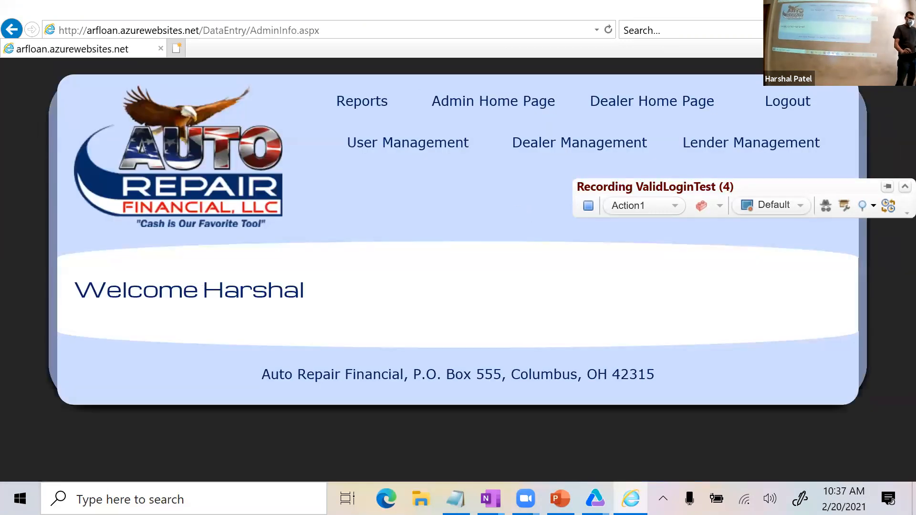
{"action": "left_click", "coordinate": [898, 9]}
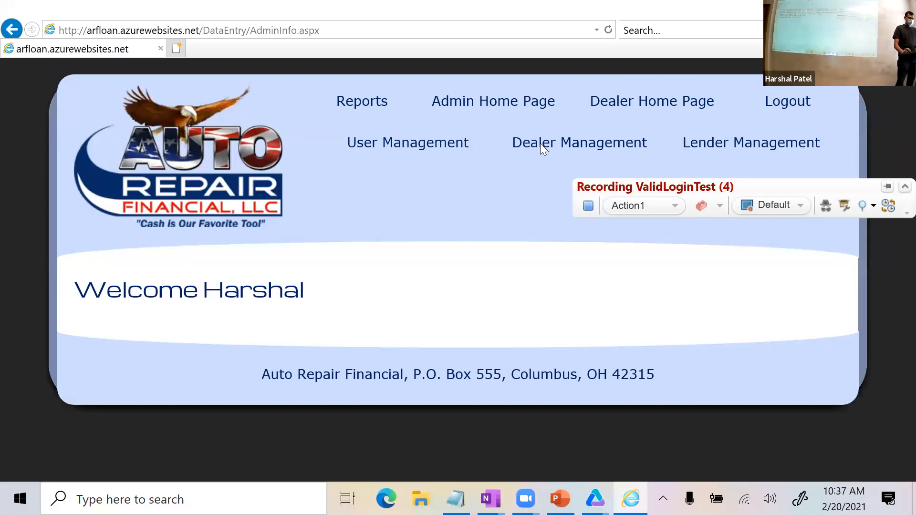
Delete the redundant SetSecure password line 3 from the recorded script.
{"action": "left_click", "coordinate": [806, 147]}
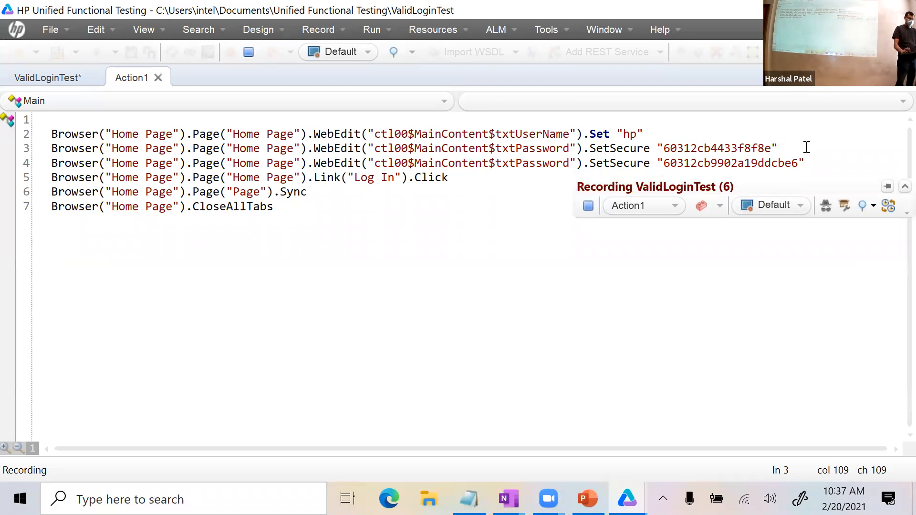
{"action": "left_click", "coordinate": [53, 151], "text": "shift"}
{"action": "key", "text": "BackSpace"}
{"action": "key", "text": "BackSpace"}
{"action": "left_click", "coordinate": [445, 212]}
Stop recording and run the six-line login script.
{"action": "left_click", "coordinate": [588, 206]}
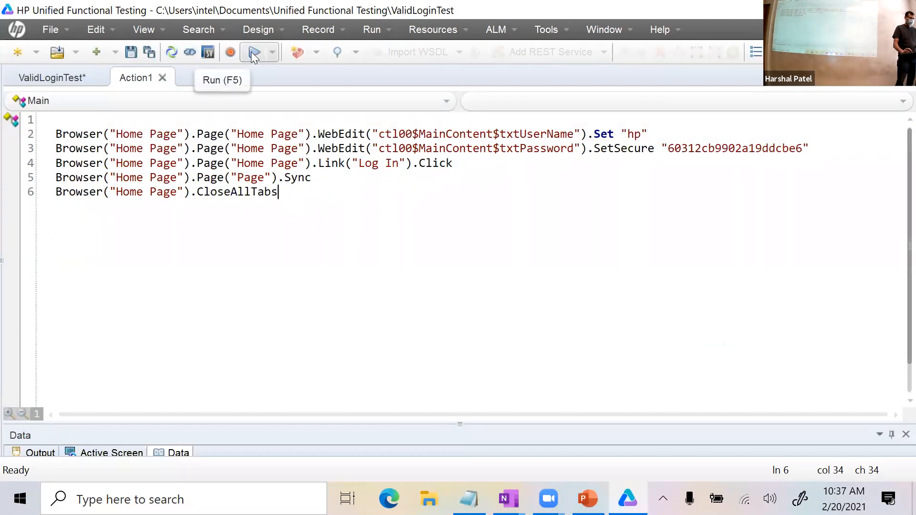
{"action": "left_click", "coordinate": [251, 51]}
{"action": "left_click", "coordinate": [559, 292]}
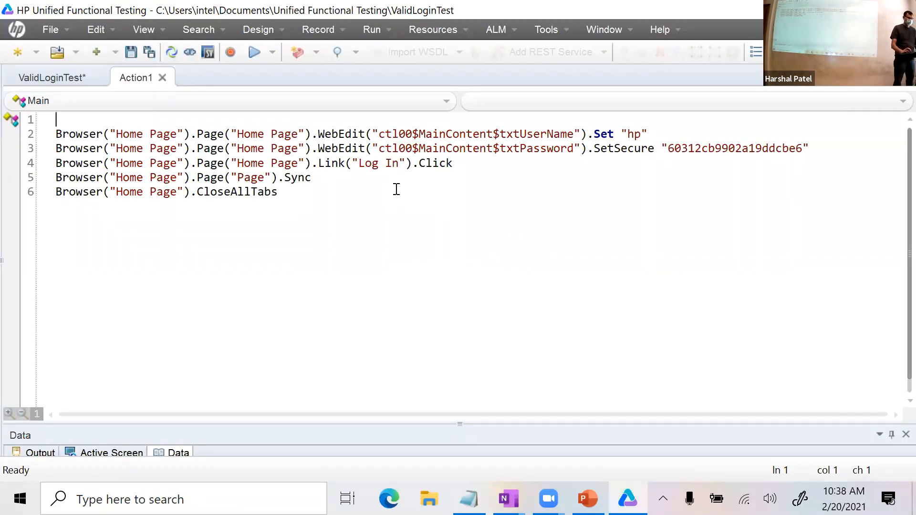
{"action": "left_click", "coordinate": [316, 190]}
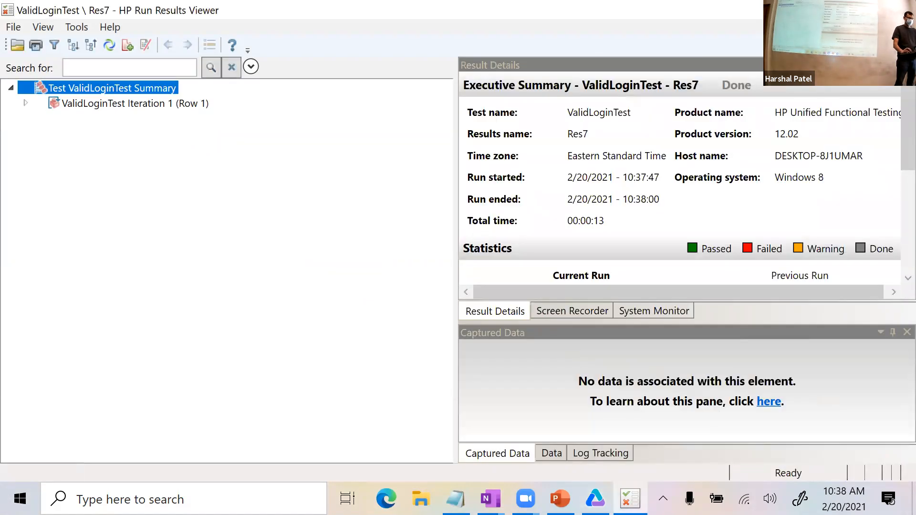
Close the run results, delete the whole Action1 script and start a new recording.
{"action": "left_click", "coordinate": [901, 9]}
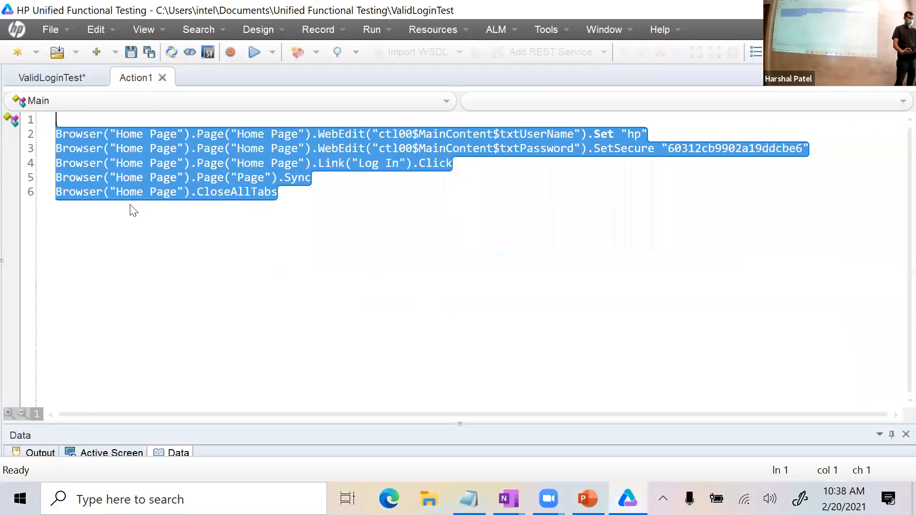
{"action": "key", "text": "Delete"}
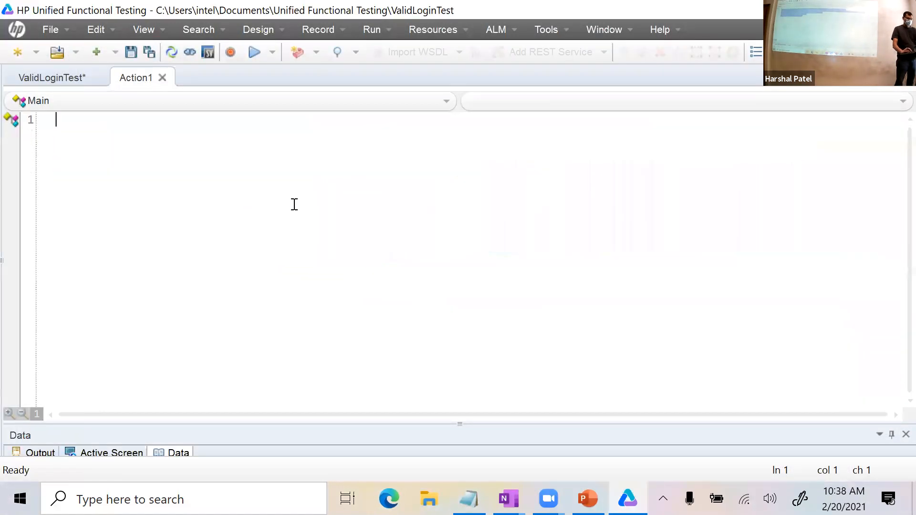
{"action": "left_click", "coordinate": [232, 51]}
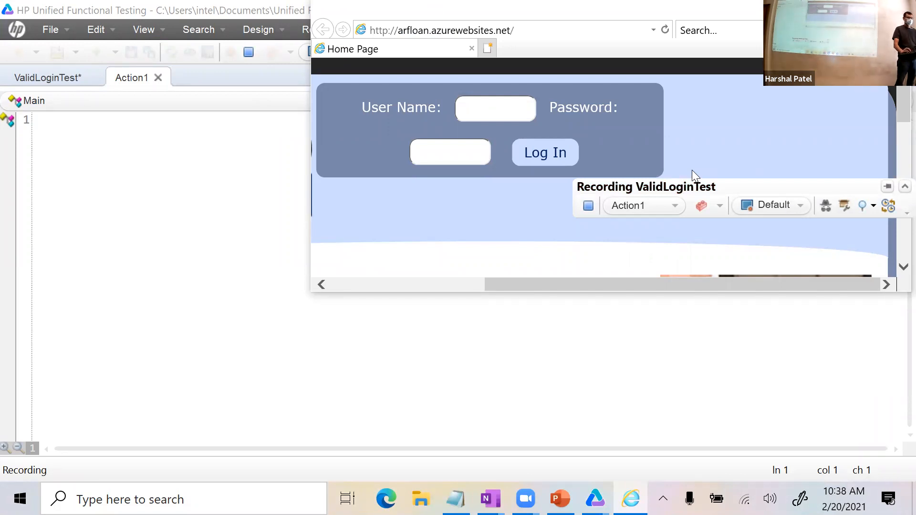
Move the Recording toolbar off the page, reset IE zoom to 100% and maximize the browser.
{"action": "left_click_drag", "start_coordinate": [691, 175], "coordinate": [461, 328]}
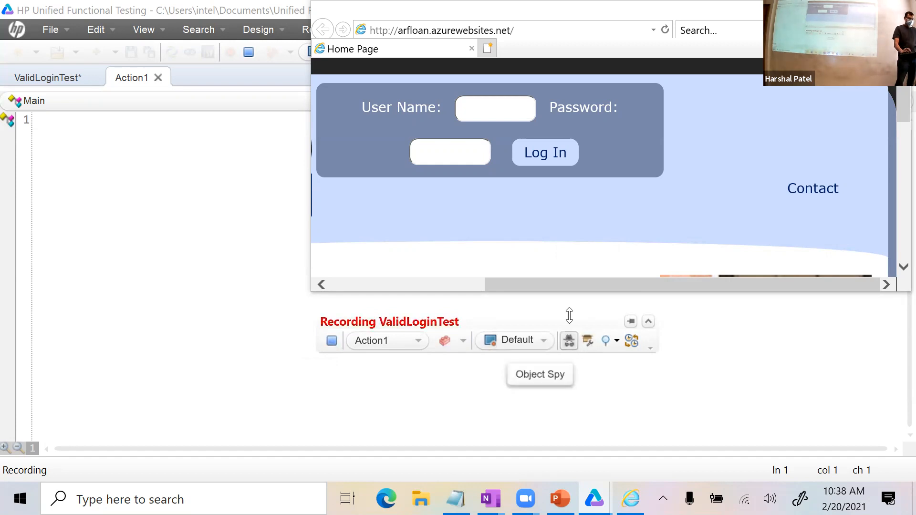
{"action": "left_click", "coordinate": [883, 30]}
{"action": "mouse_move", "coordinate": [715, 77]}
{"action": "left_click", "coordinate": [594, 217]}
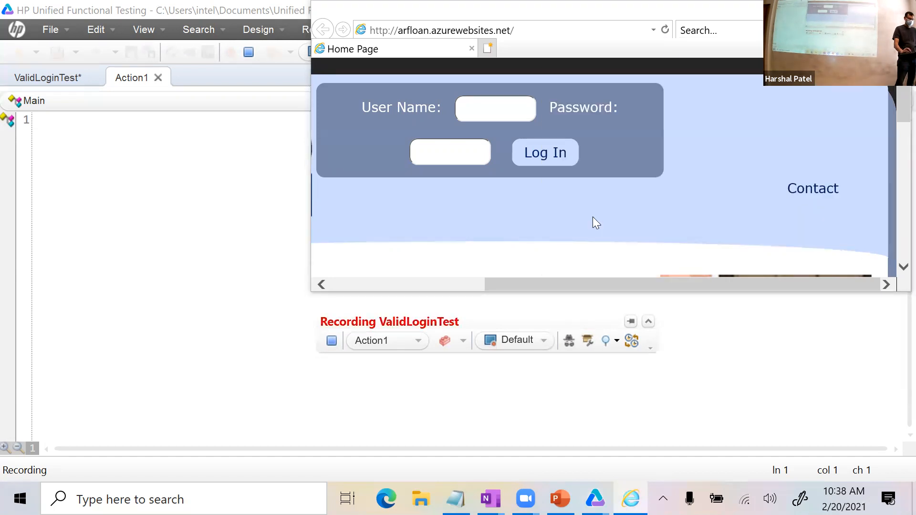
{"action": "left_click", "coordinate": [883, 30]}
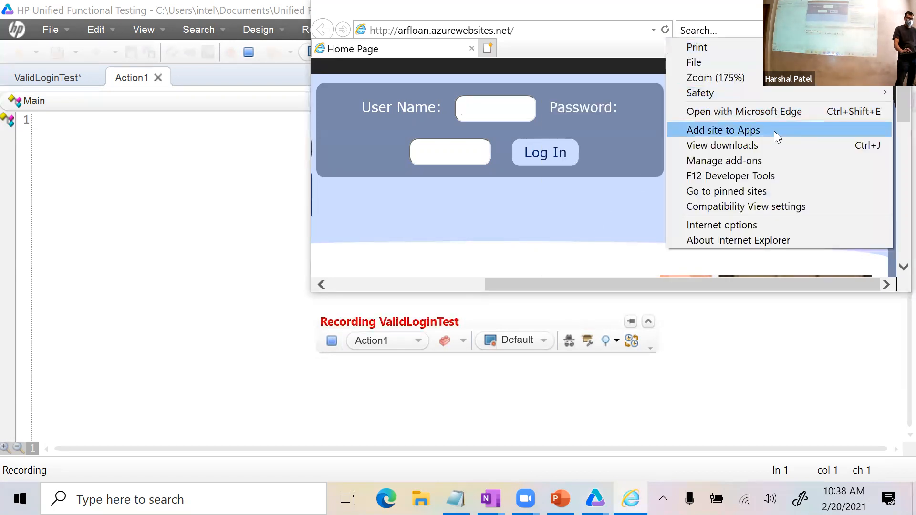
{"action": "mouse_move", "coordinate": [724, 78]}
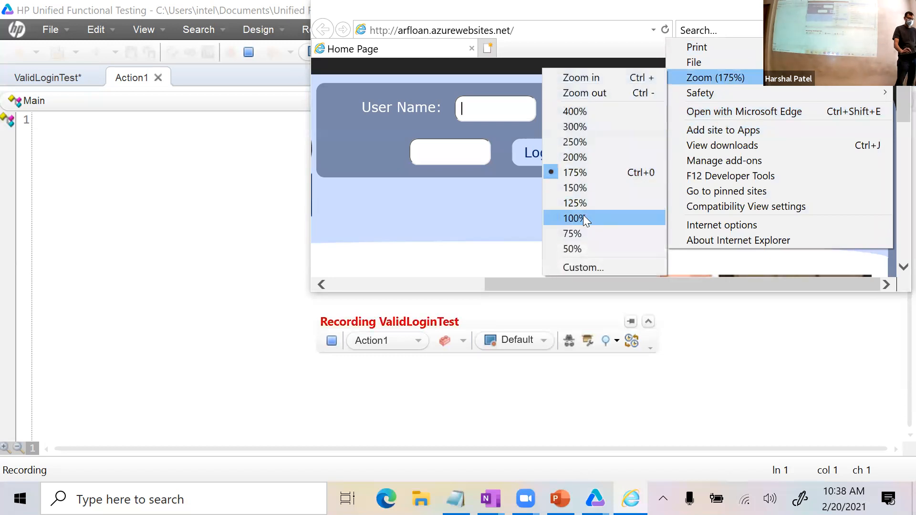
{"action": "left_click", "coordinate": [583, 217]}
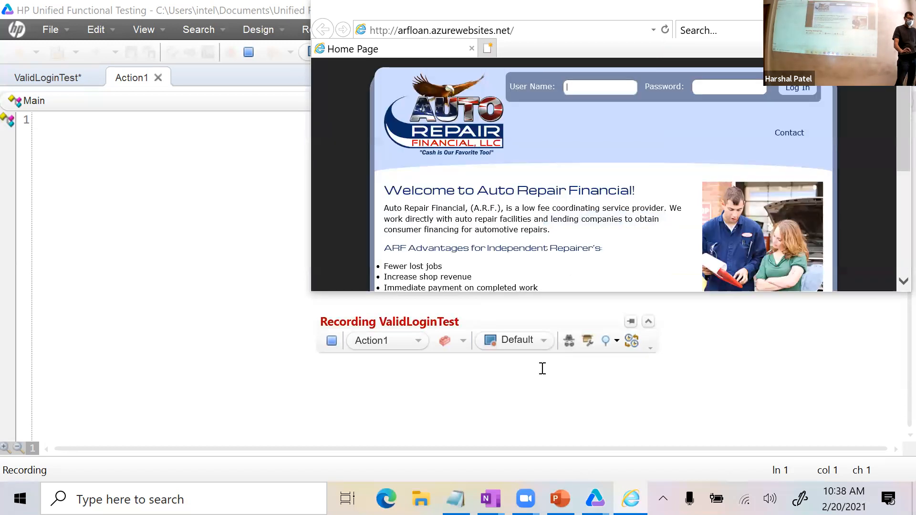
{"action": "left_click", "coordinate": [568, 340]}
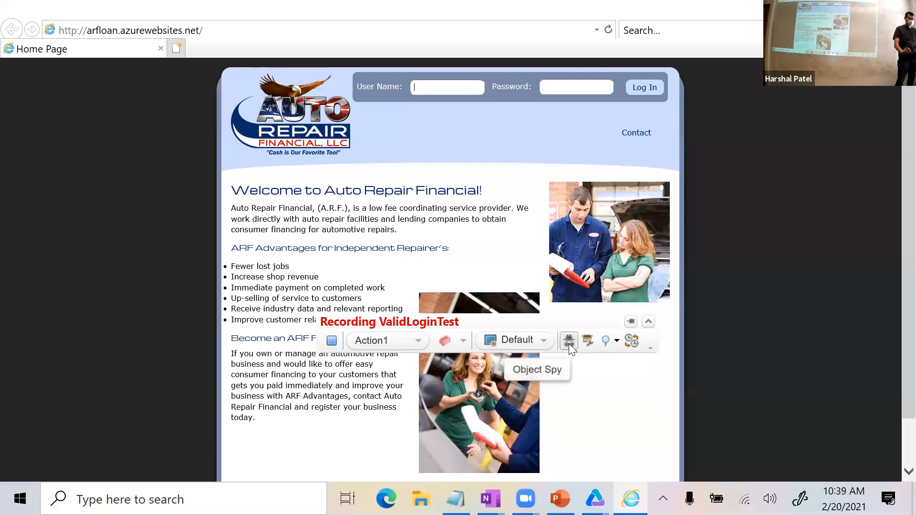
Use Object Spy to identify the Log In link's properties, then close Object Spy.
{"action": "left_click", "coordinate": [568, 342]}
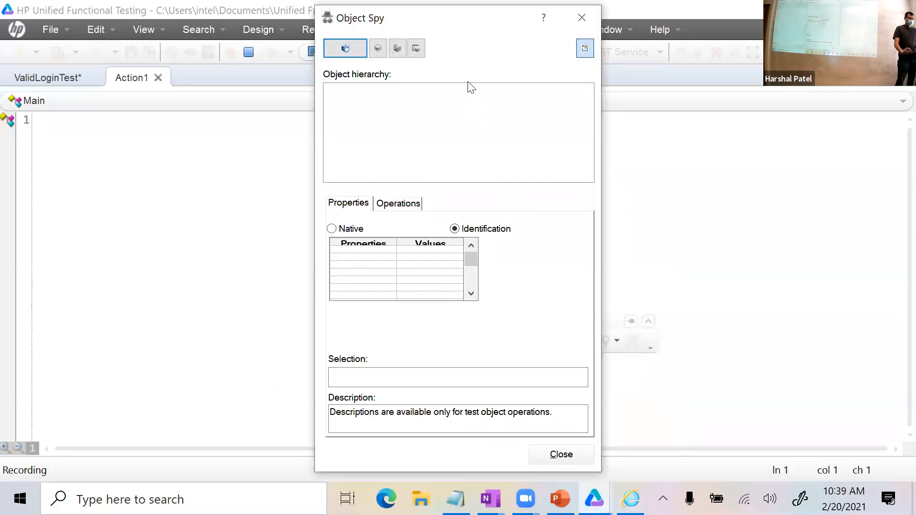
{"action": "left_click", "coordinate": [342, 47]}
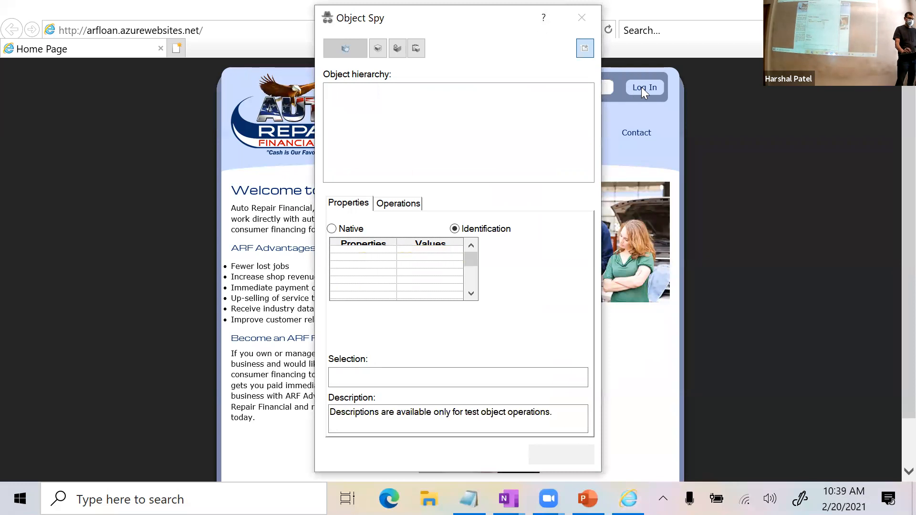
{"action": "mouse_move", "coordinate": [647, 86]}
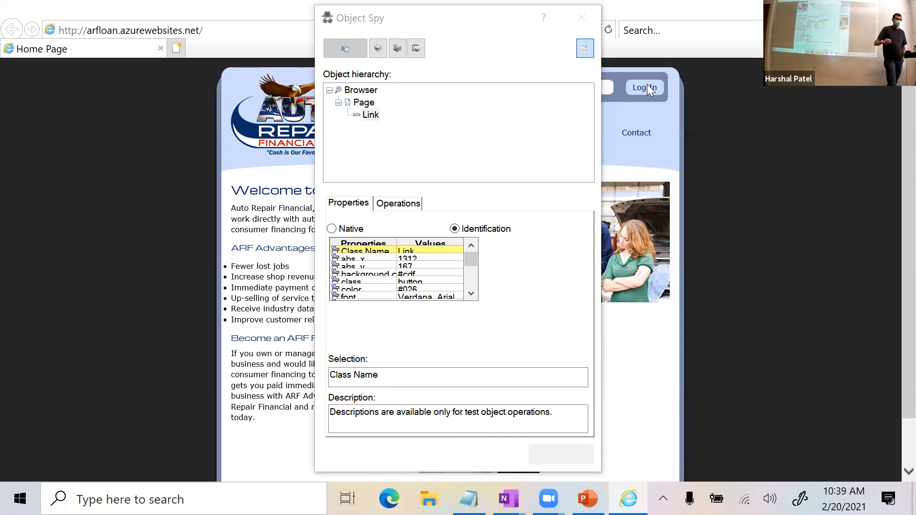
{"action": "left_click", "coordinate": [583, 23]}
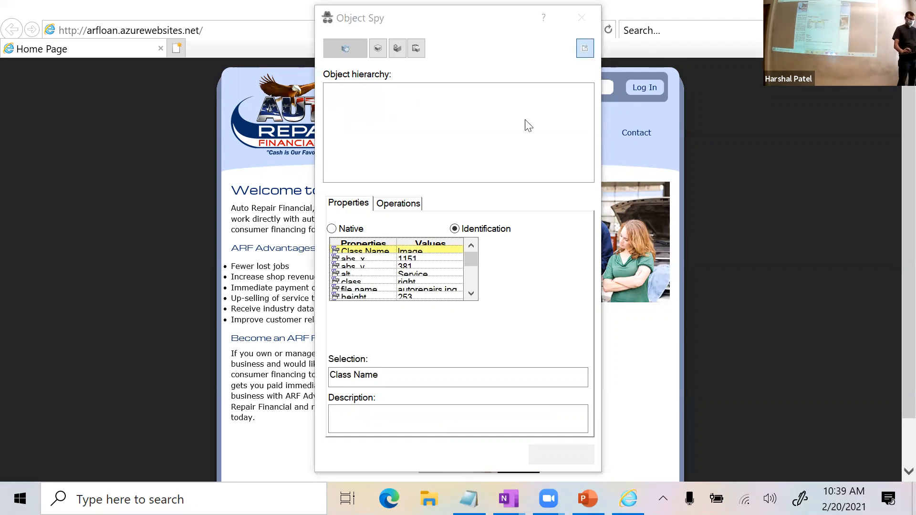
{"action": "key", "text": "Escape"}
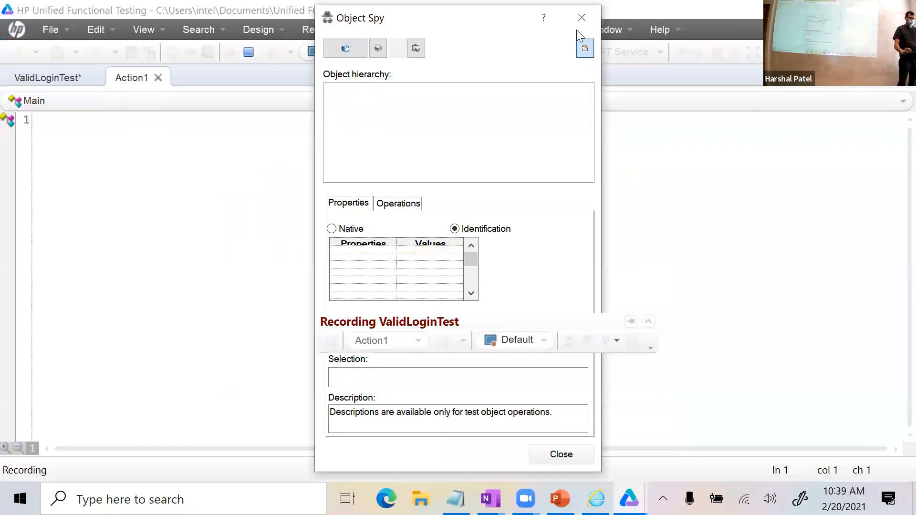
{"action": "left_click", "coordinate": [568, 454]}
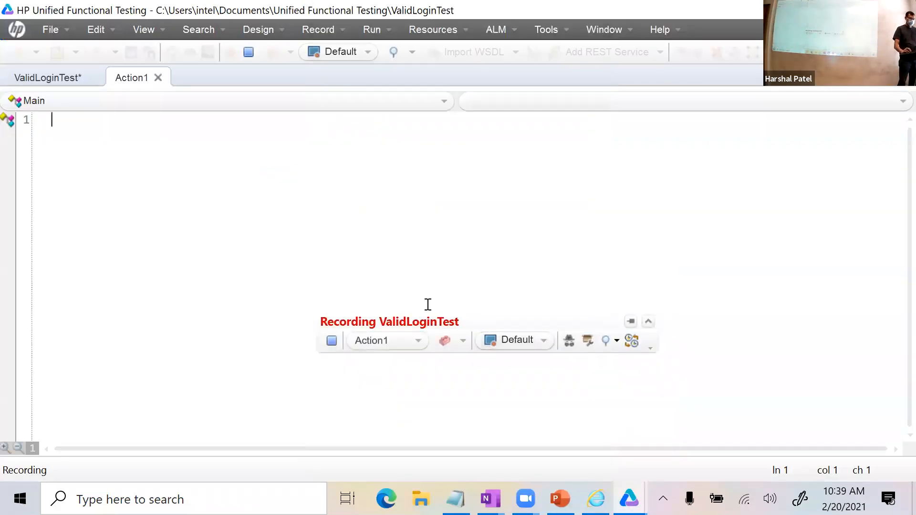
Stop the UFT recording and bring the ARF page forward in a maximized Internet Explorer.
{"action": "left_click", "coordinate": [326, 341]}
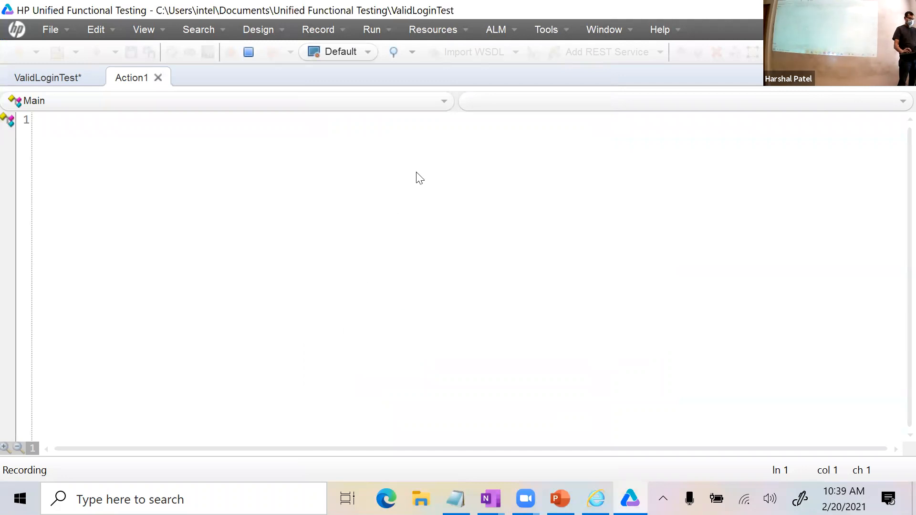
{"action": "key", "text": "alt+Tab"}
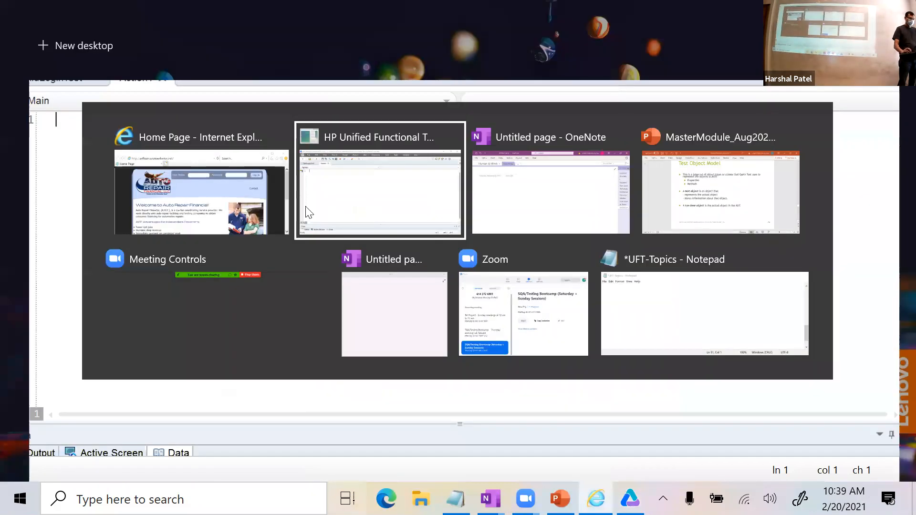
{"action": "left_click", "coordinate": [595, 498]}
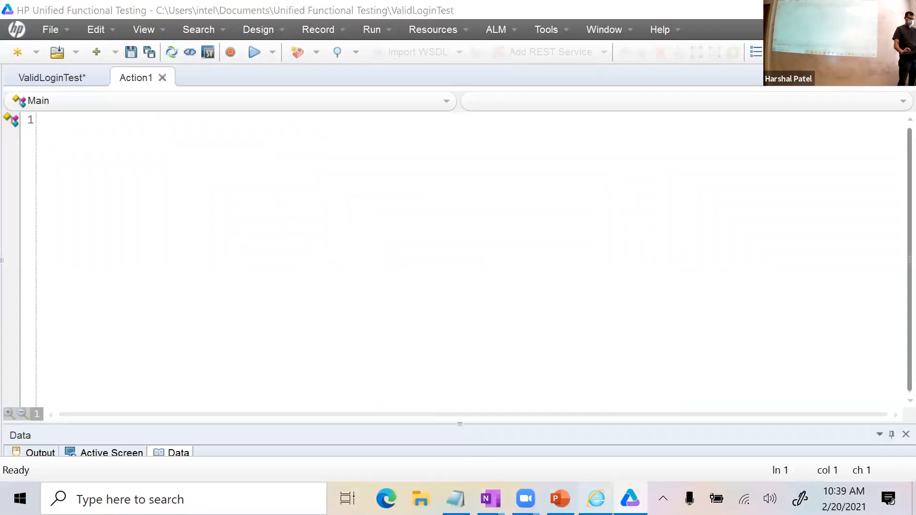
{"action": "left_click", "coordinate": [592, 85]}
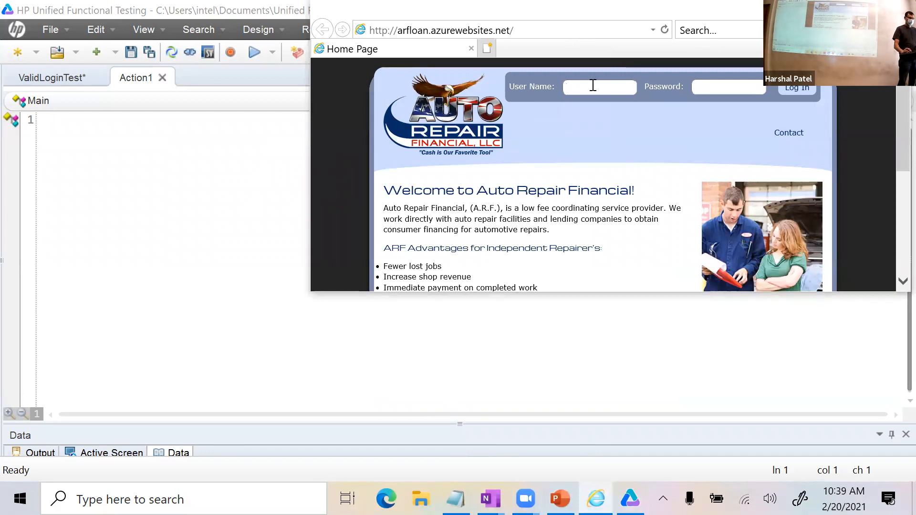
{"action": "right_click", "coordinate": [592, 86]}
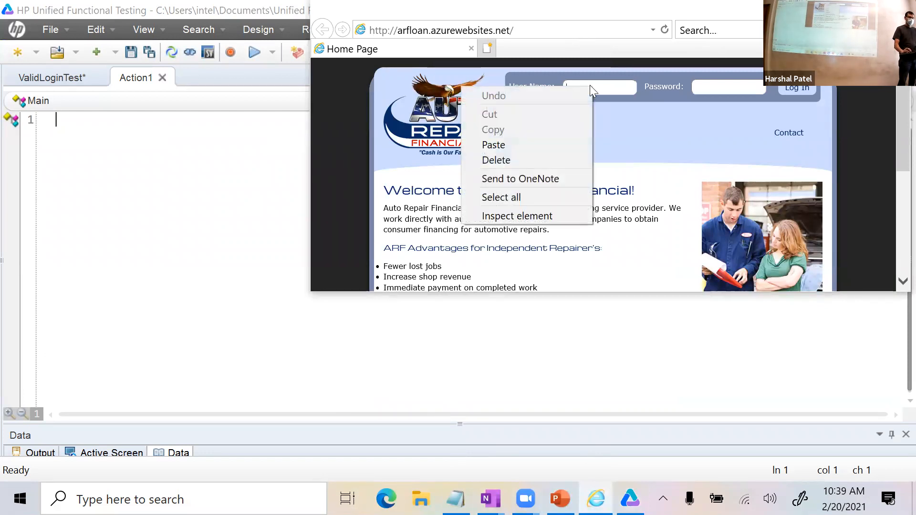
{"action": "left_click", "coordinate": [626, 86]}
{"action": "left_click", "coordinate": [862, 8]}
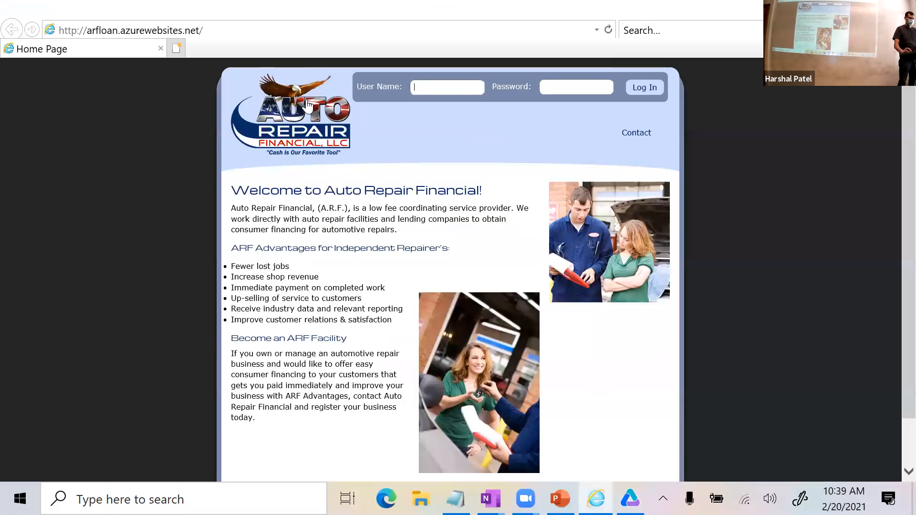
Inspect the Log In button in F12 DOM Explorer, revealing id ctl00_MainContent_btnLogIn.
{"action": "right_click", "coordinate": [433, 83]}
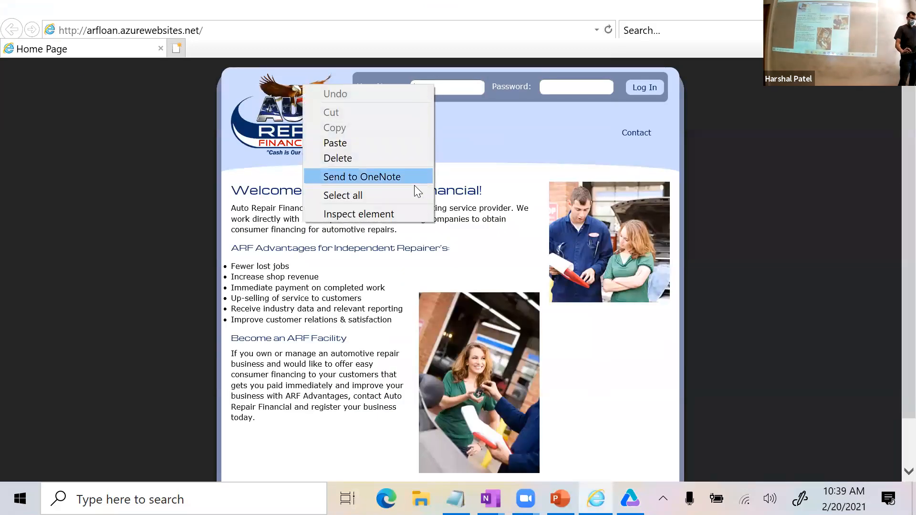
{"action": "left_click", "coordinate": [392, 217]}
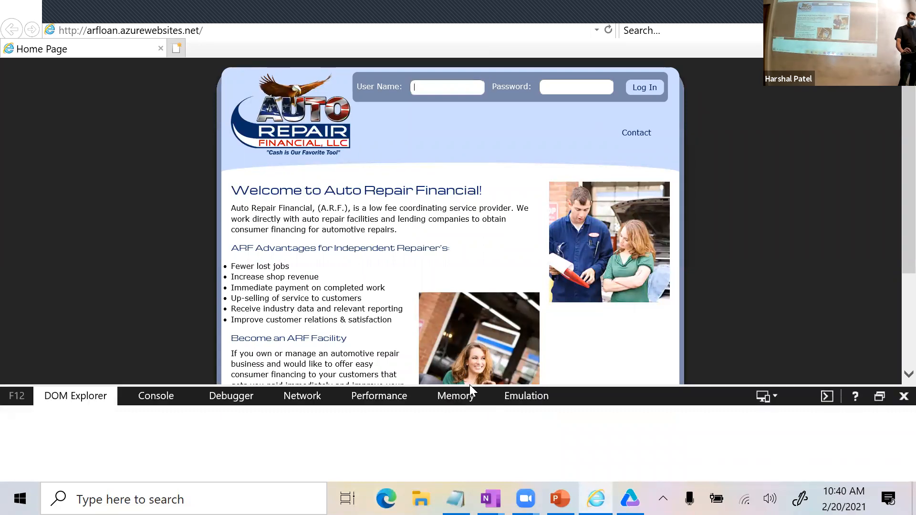
{"action": "left_click_drag", "start_coordinate": [469, 385], "coordinate": [467, 179]}
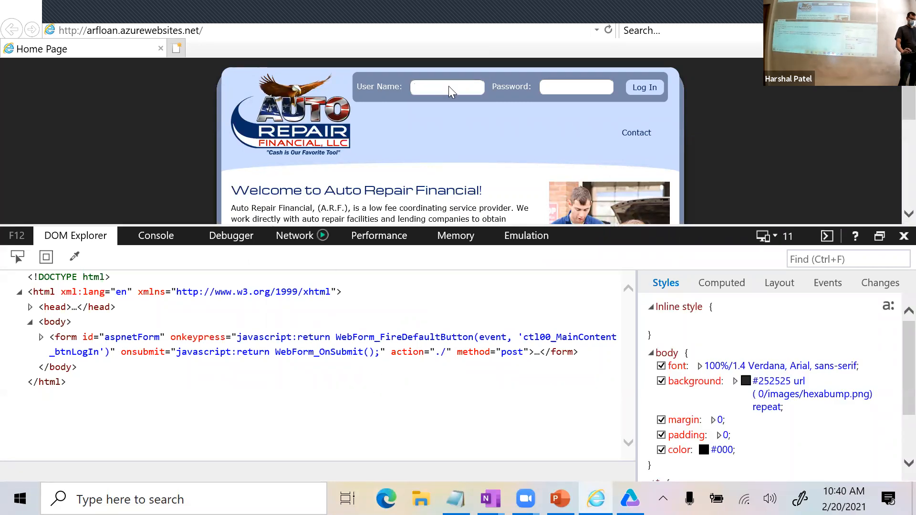
{"action": "right_click", "coordinate": [422, 89]}
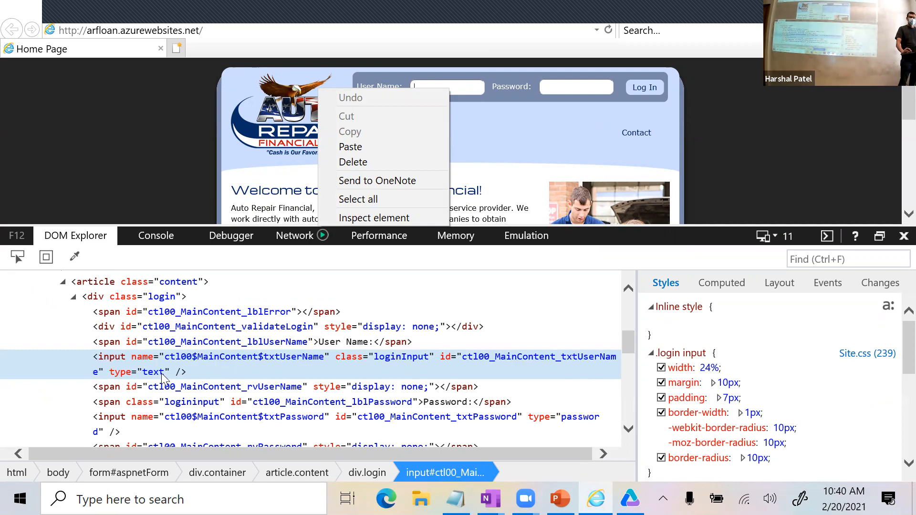
{"action": "left_click", "coordinate": [557, 148]}
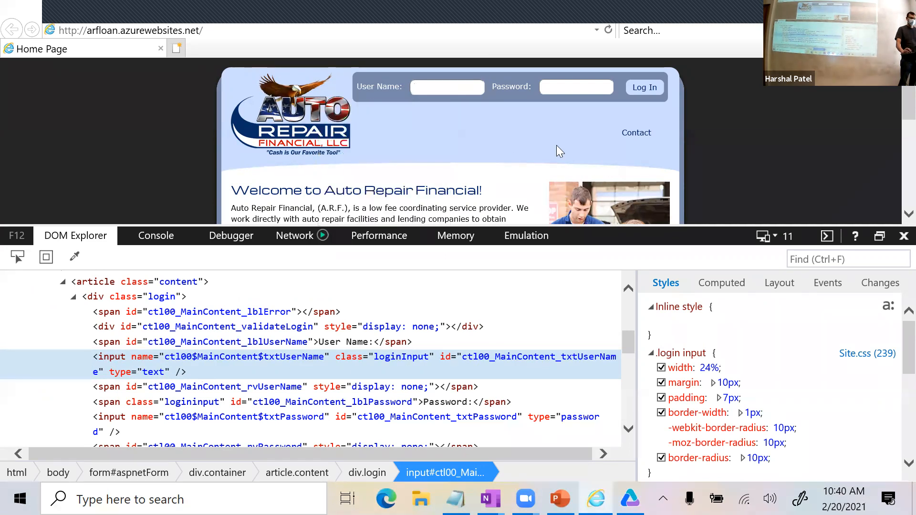
{"action": "right_click", "coordinate": [646, 88]}
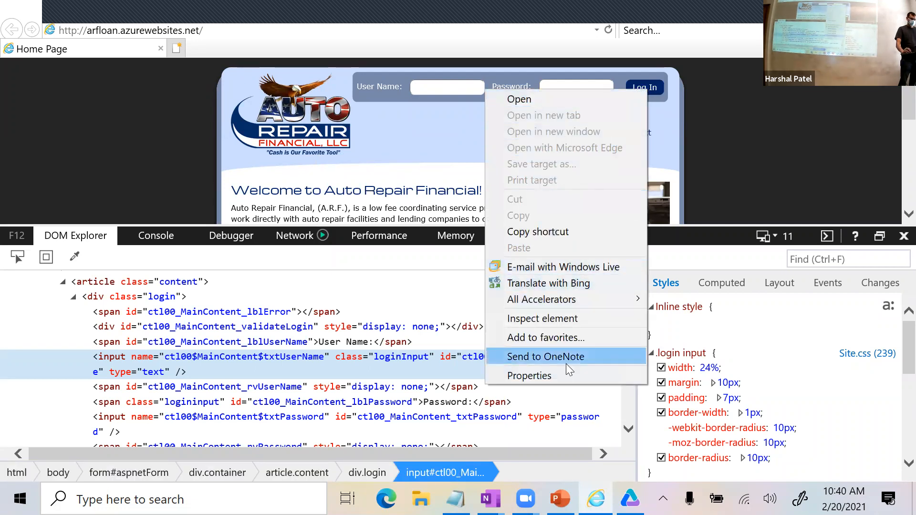
{"action": "left_click", "coordinate": [548, 316]}
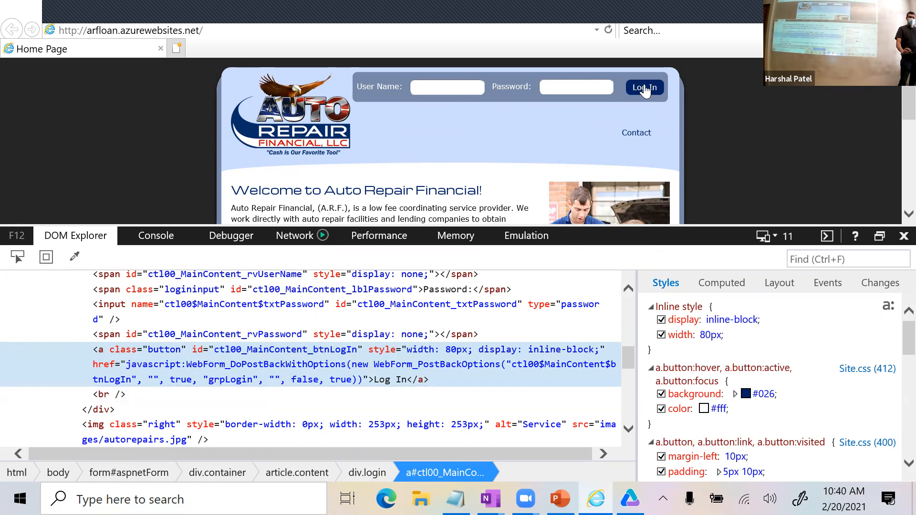
{"action": "left_click_drag", "start_coordinate": [630, 226], "coordinate": [634, 158]}
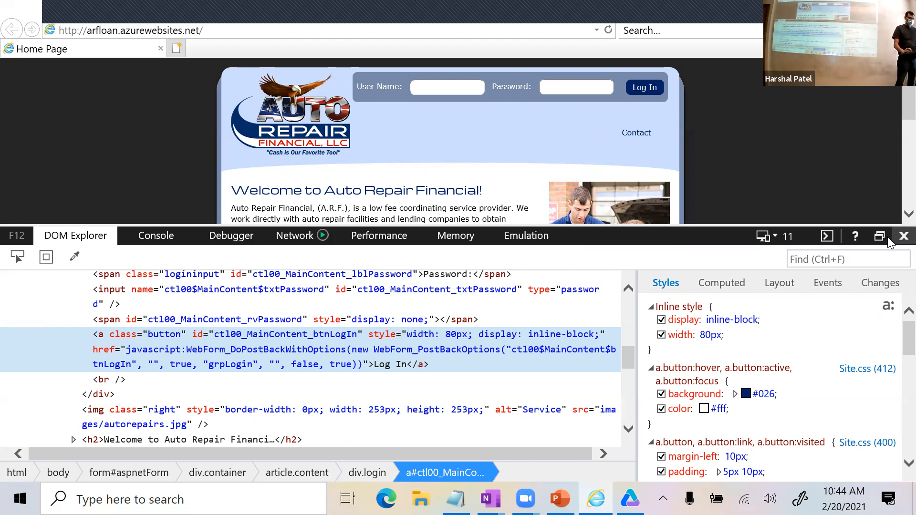
Close Internet Explorer and switch back to UFT.
{"action": "left_click", "coordinate": [798, 158]}
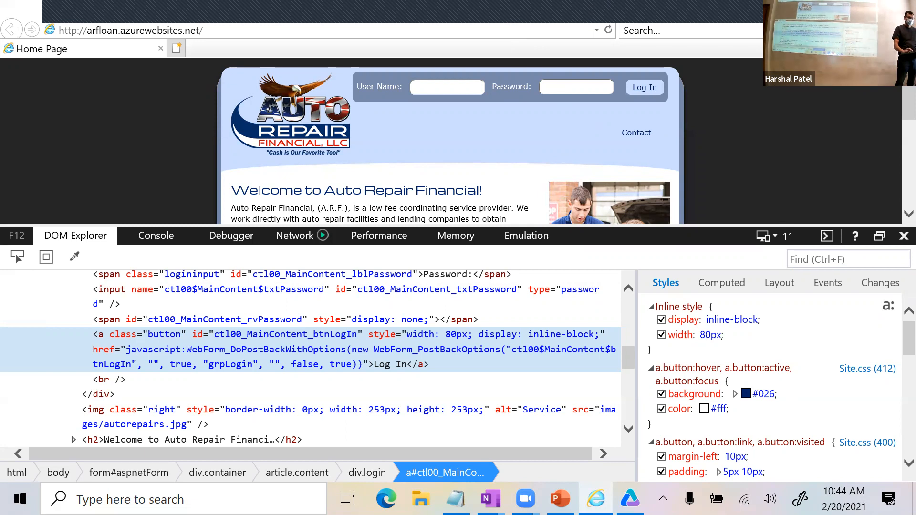
{"action": "left_click", "coordinate": [898, 10]}
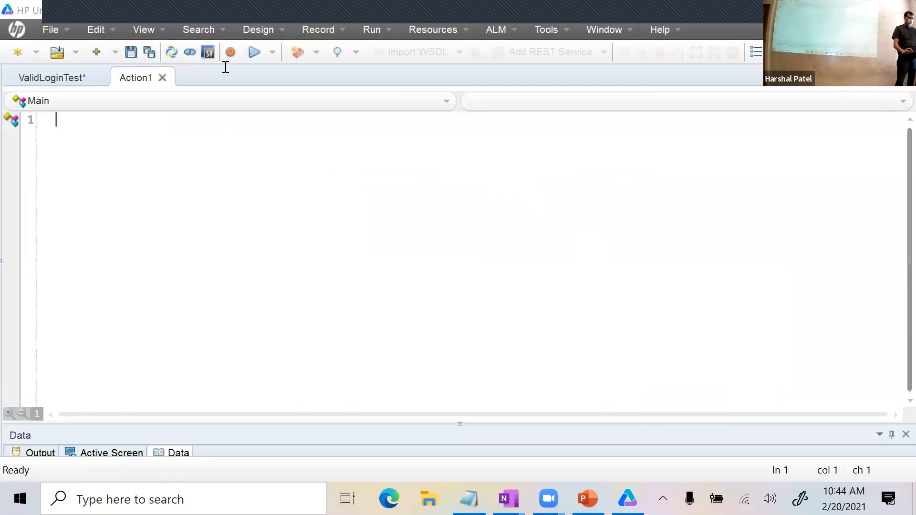
{"action": "key", "text": "alt+Tab"}
{"action": "key", "text": "alt+Tab"}
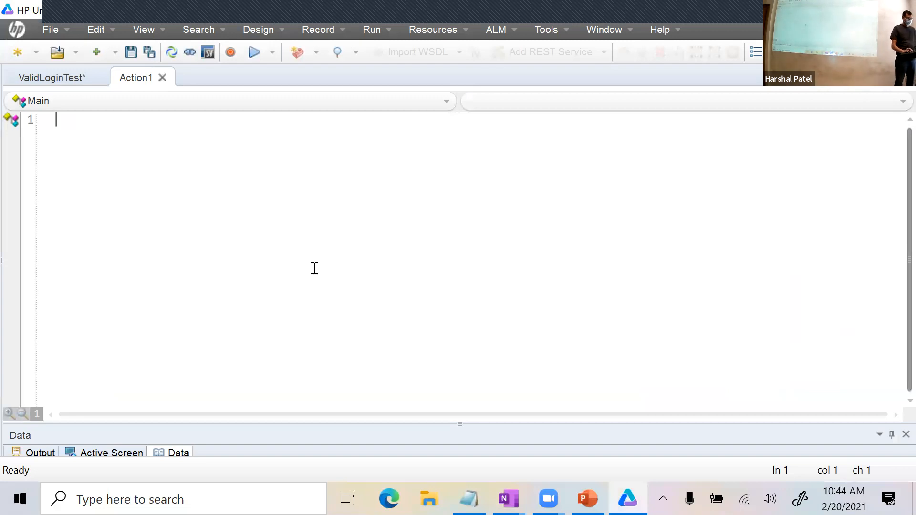
{"action": "key", "text": "alt+Tab"}
{"action": "key", "text": "alt+Tab"}
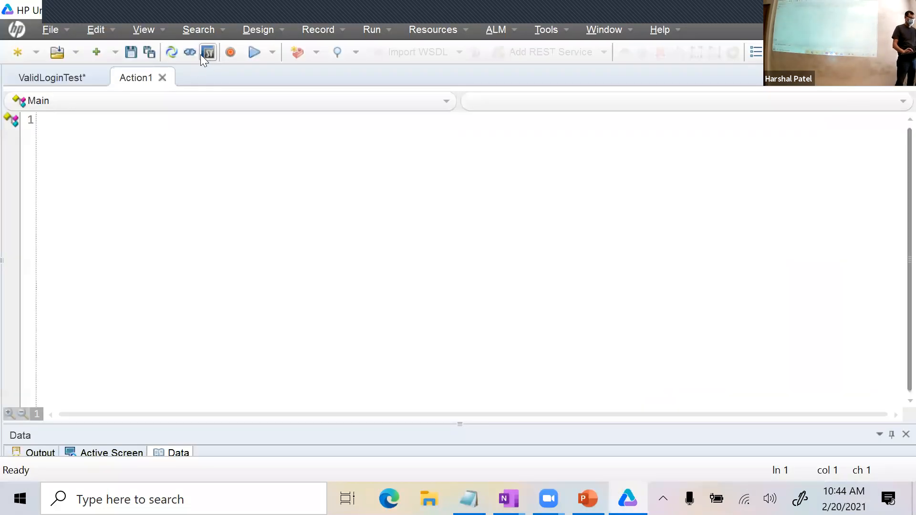
Record a login on the ARF page with the test user name and password, dismissing the add-ons bar.
{"action": "left_click", "coordinate": [234, 61]}
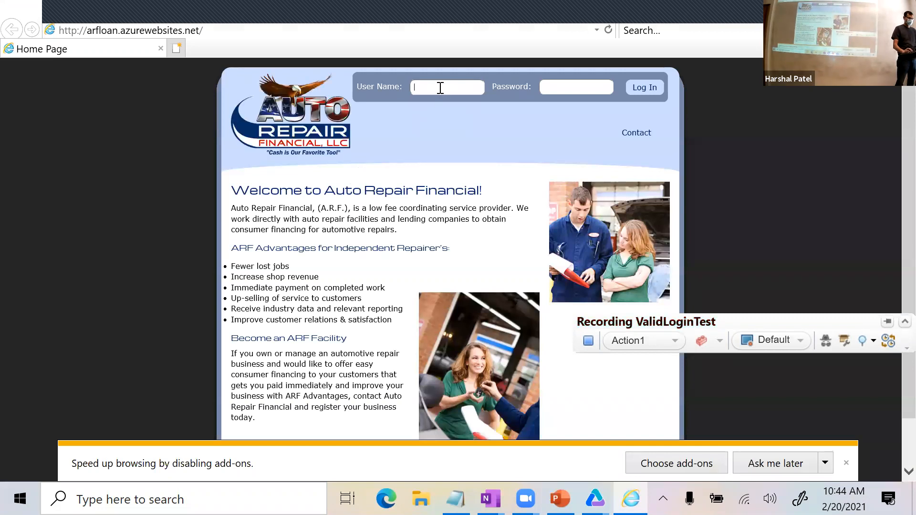
{"action": "left_click", "coordinate": [440, 88]}
{"action": "type", "text": "hp"}
{"action": "left_click", "coordinate": [595, 87]}
{"action": "type", "text": "hp"}
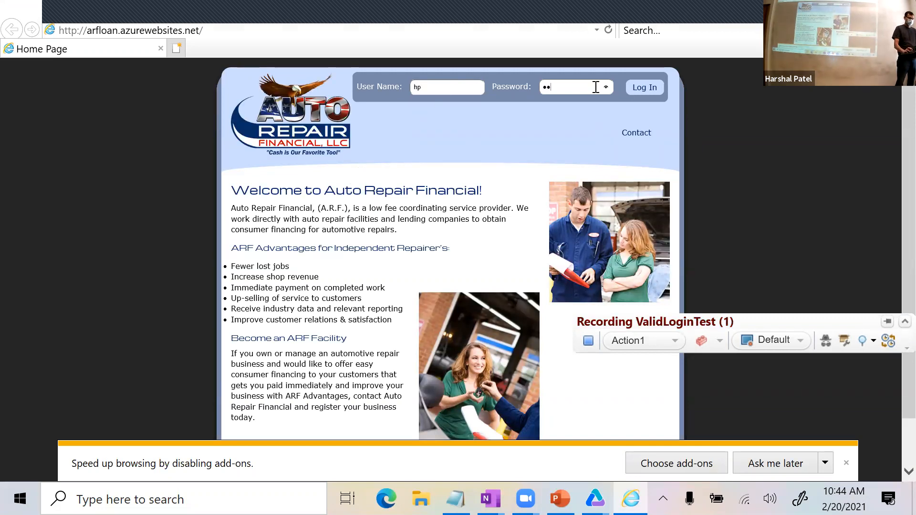
{"action": "left_click", "coordinate": [659, 91]}
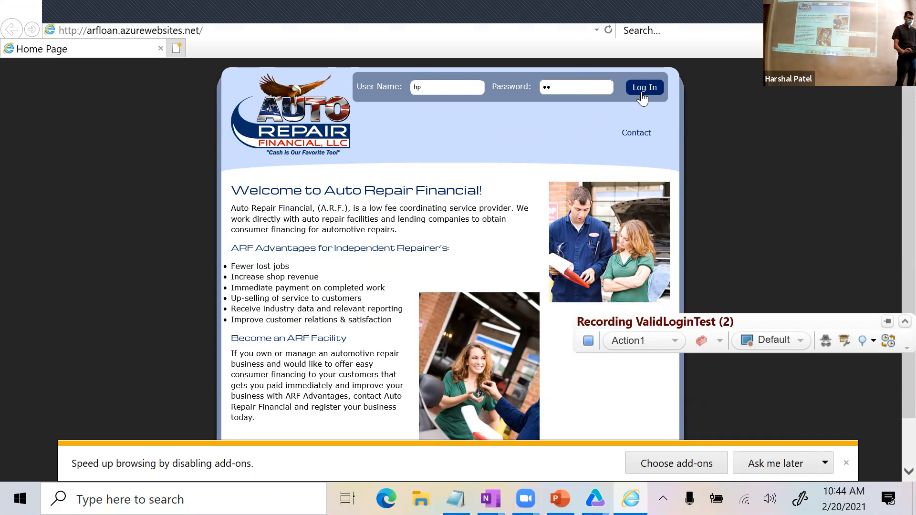
{"action": "left_click", "coordinate": [763, 462]}
{"action": "left_click", "coordinate": [639, 91]}
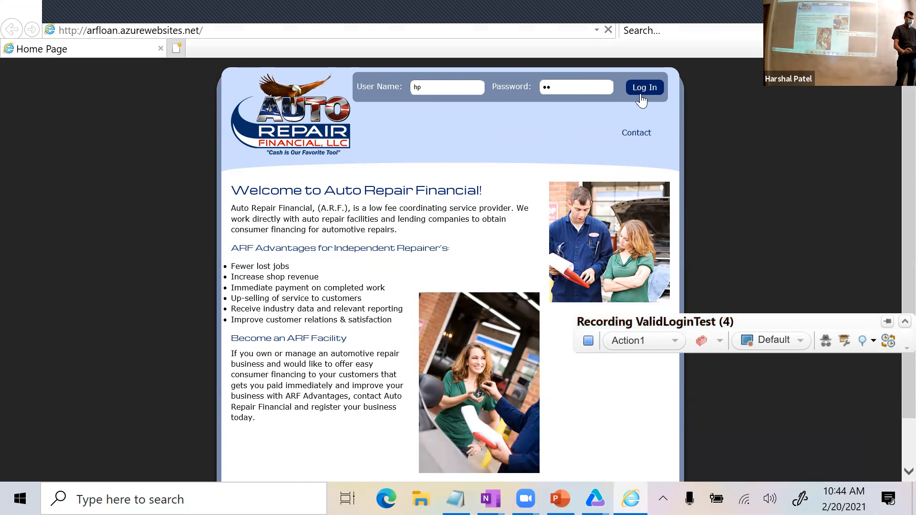
{"action": "left_click", "coordinate": [899, 8]}
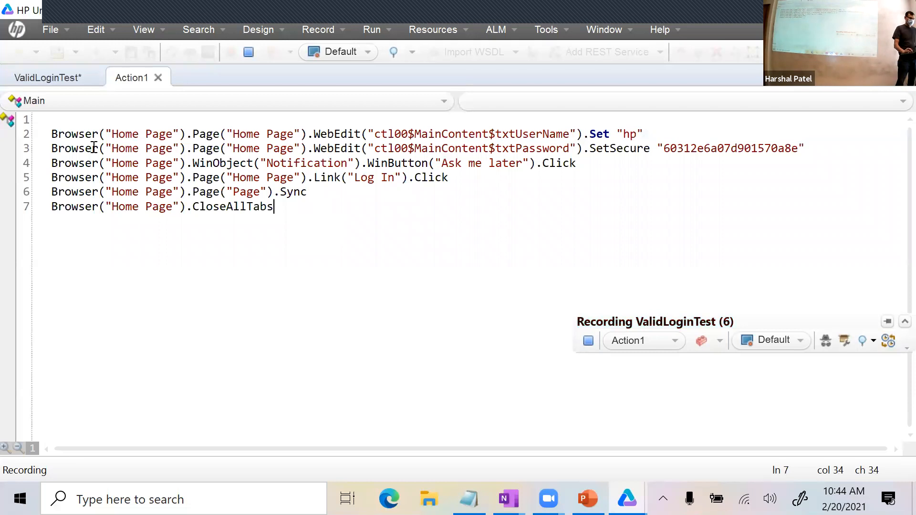
Open Action1's Object Repository from Resources and stop the recording.
{"action": "left_click_drag", "start_coordinate": [323, 210], "coordinate": [65, 134]}
{"action": "left_click", "coordinate": [253, 206]}
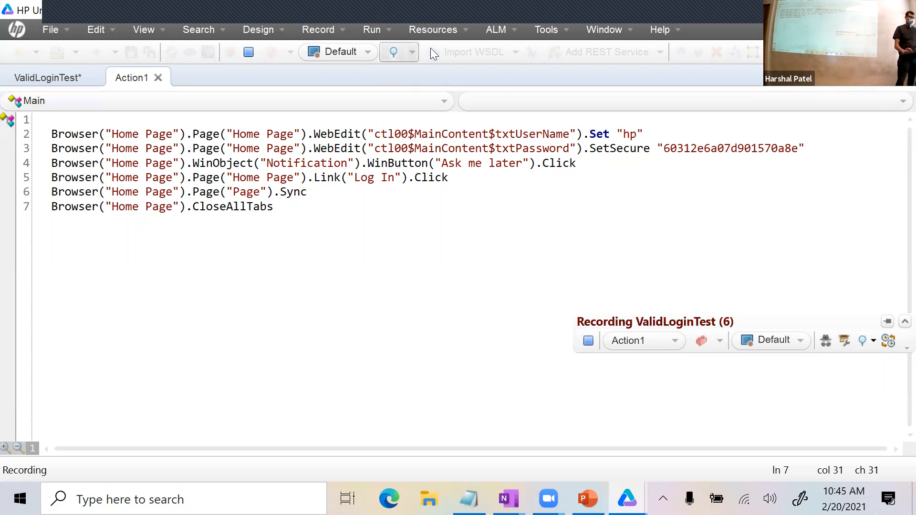
{"action": "left_click", "coordinate": [441, 30]}
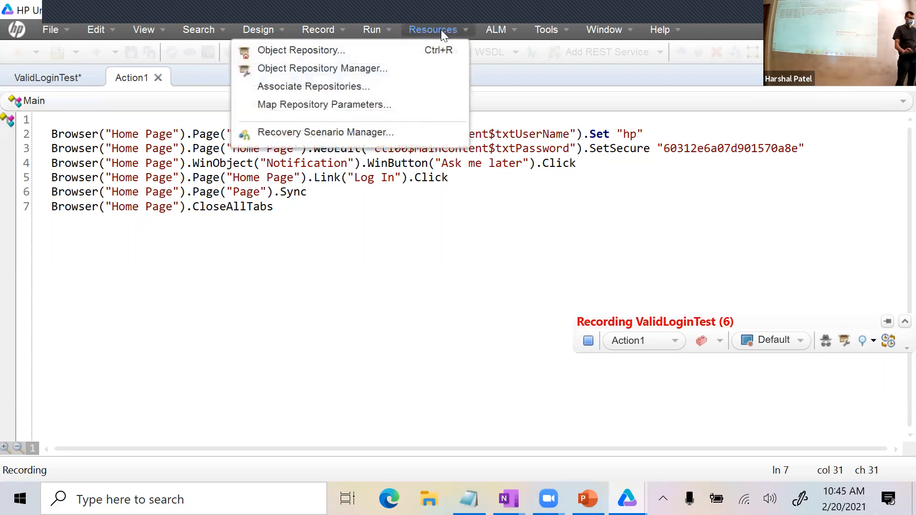
{"action": "left_click", "coordinate": [397, 57]}
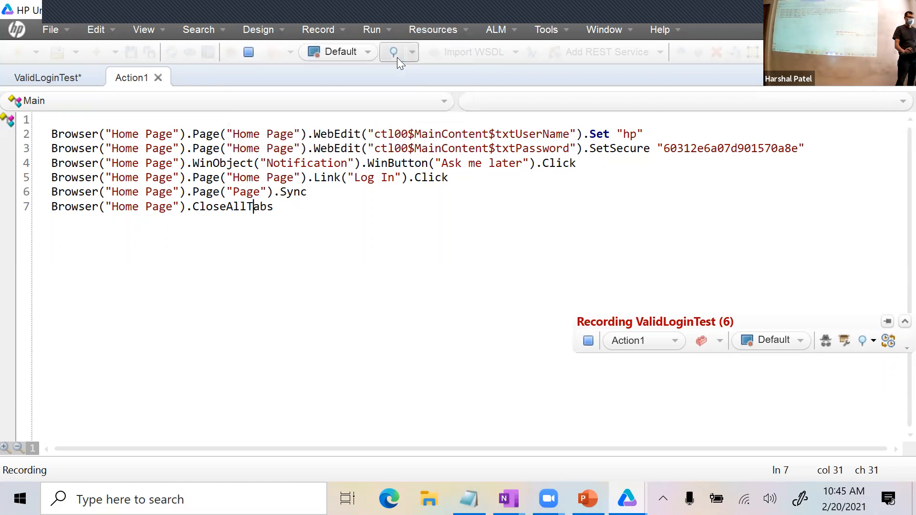
{"action": "left_click", "coordinate": [588, 342]}
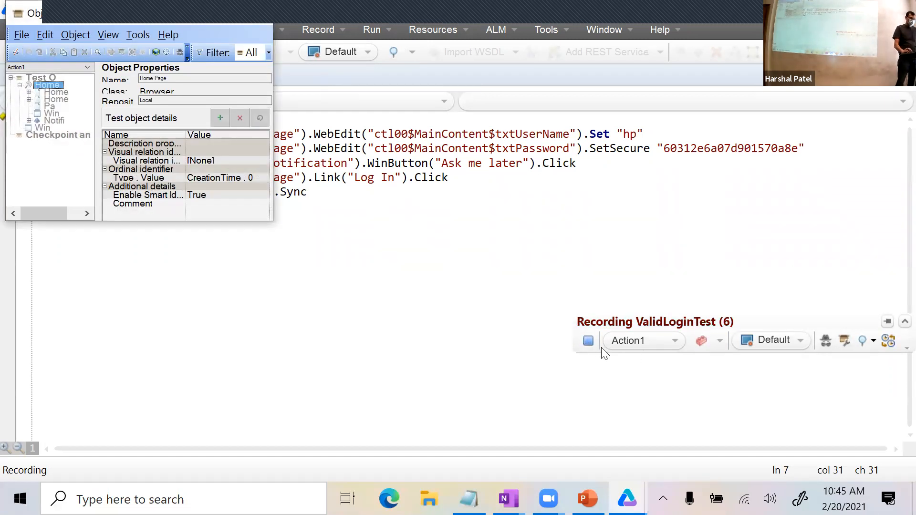
Enlarge the repository, expand Home and Notification nodes, and view the password, user-name and link properties.
{"action": "left_click", "coordinate": [588, 342]}
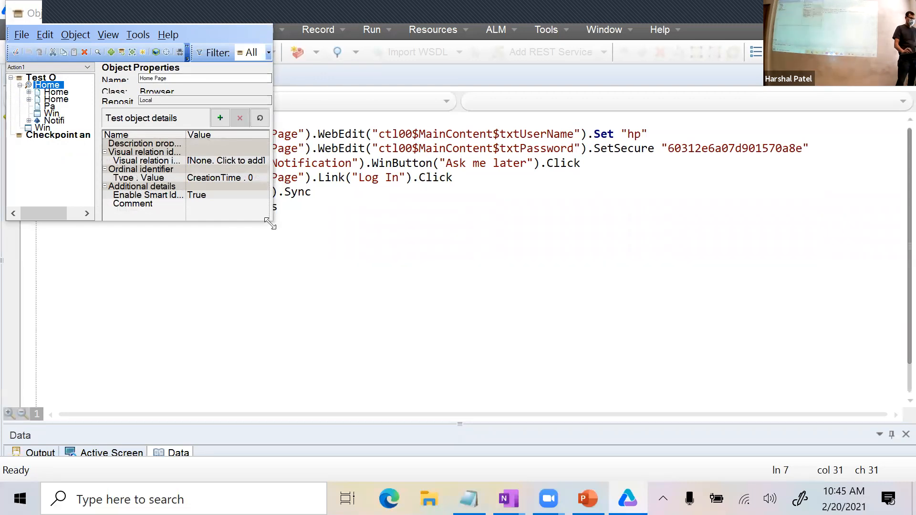
{"action": "left_click_drag", "start_coordinate": [270, 223], "coordinate": [760, 468]}
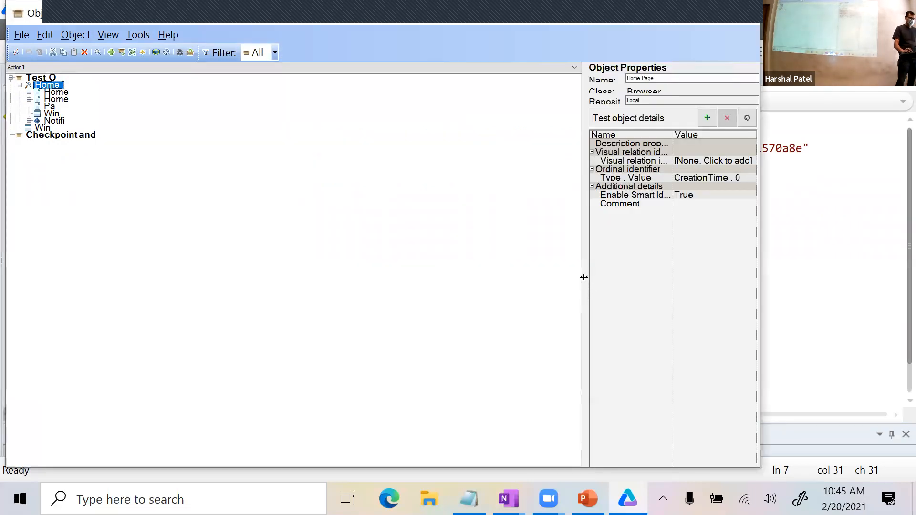
{"action": "left_click_drag", "start_coordinate": [522, 271], "coordinate": [296, 238]}
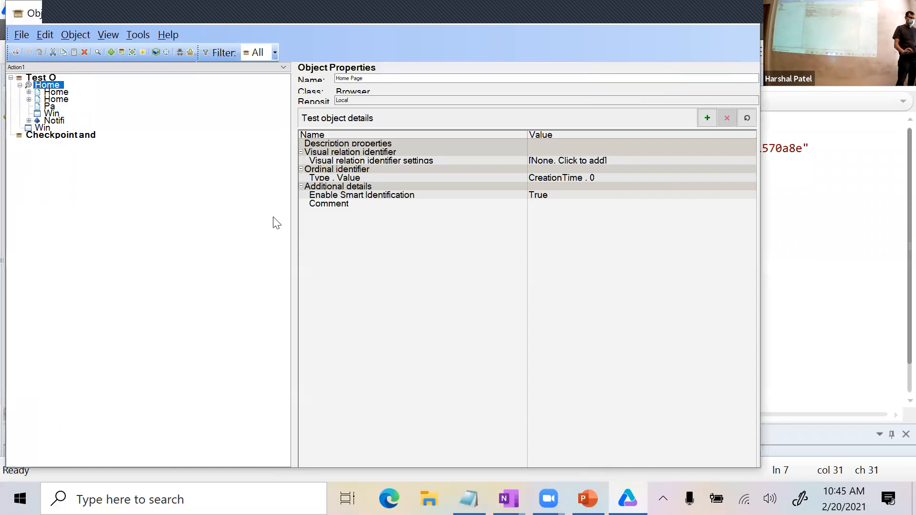
{"action": "left_click", "coordinate": [29, 99]}
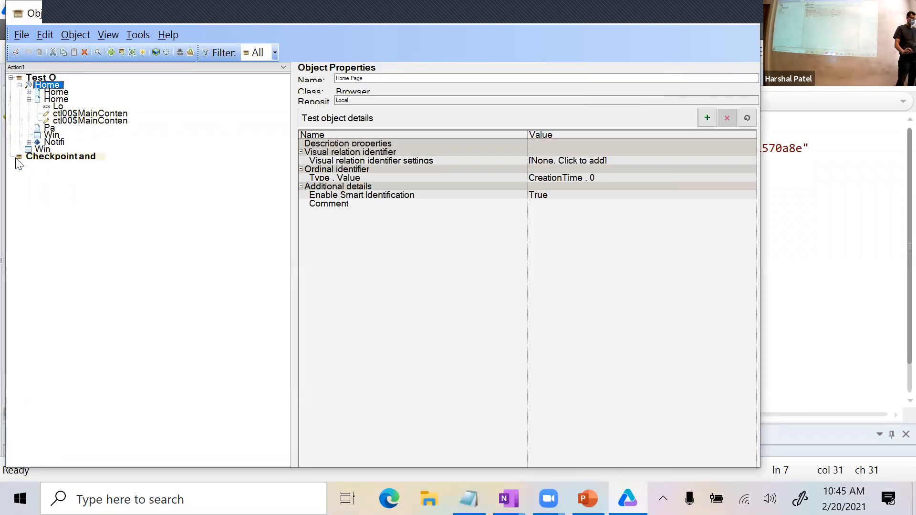
{"action": "left_click", "coordinate": [29, 142]}
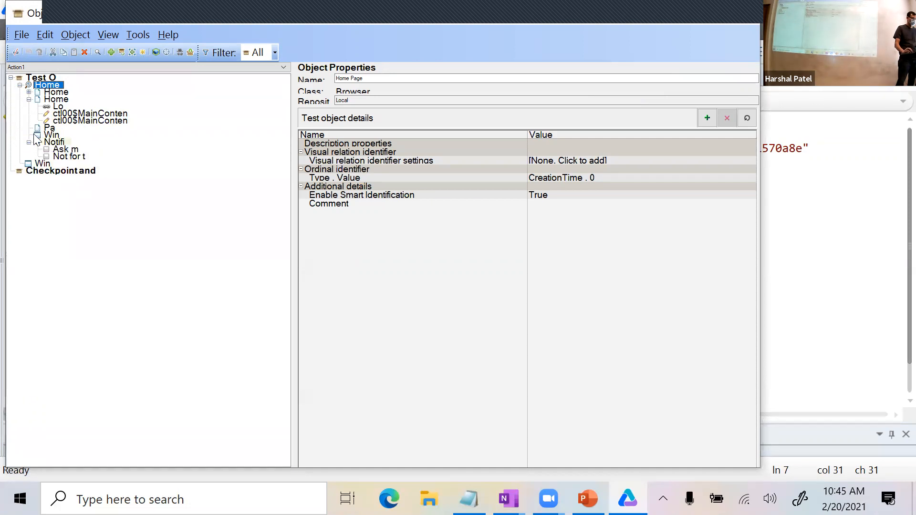
{"action": "left_click", "coordinate": [29, 92]}
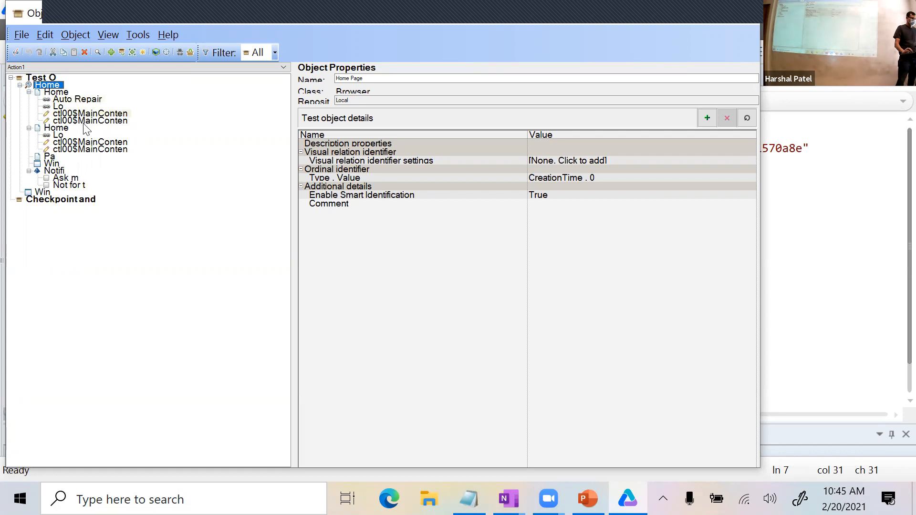
{"action": "left_click", "coordinate": [75, 142]}
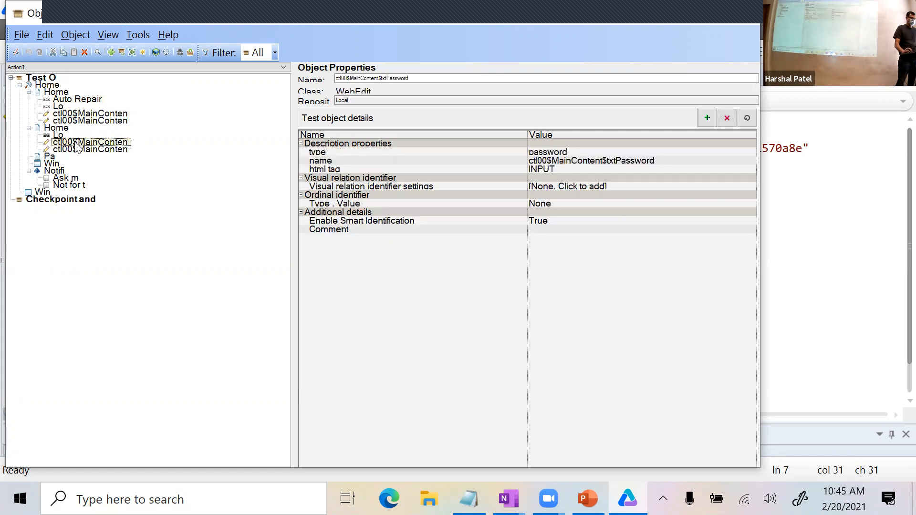
{"action": "left_click_drag", "start_coordinate": [415, 78], "coordinate": [334, 78]}
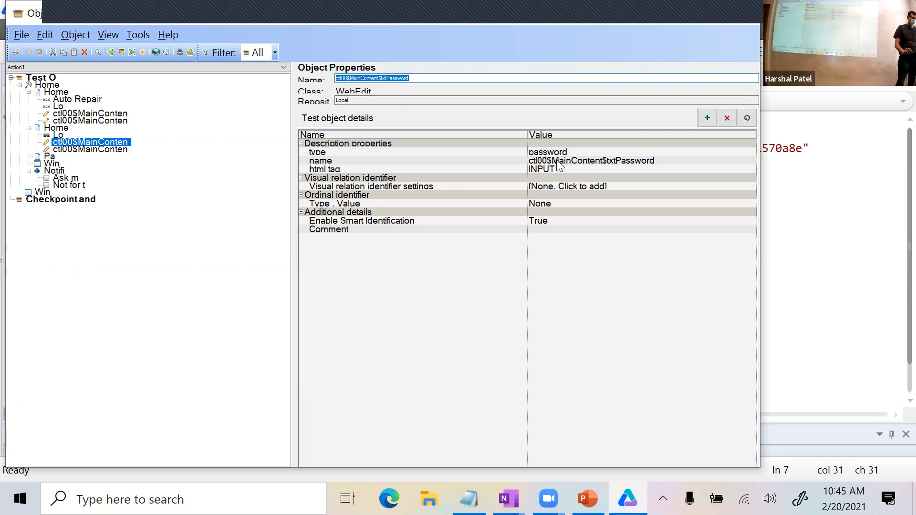
{"action": "left_click", "coordinate": [546, 163]}
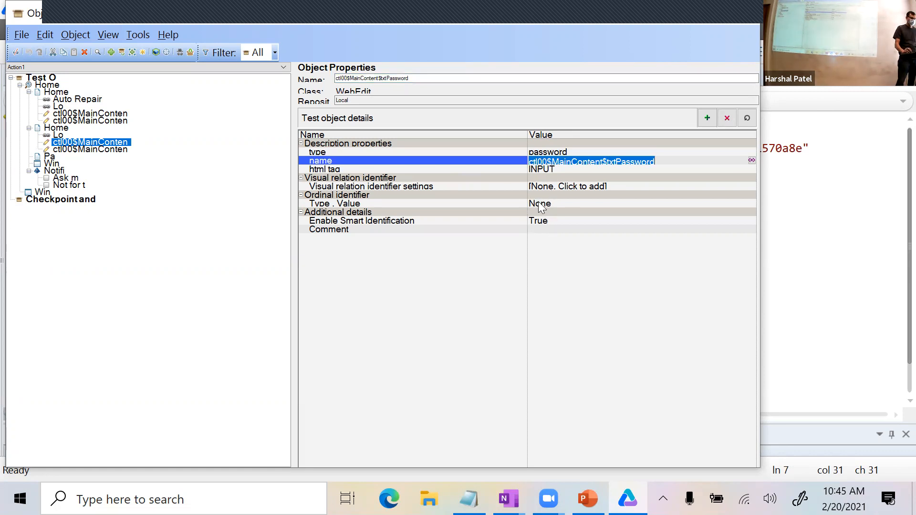
{"action": "left_click", "coordinate": [59, 149]}
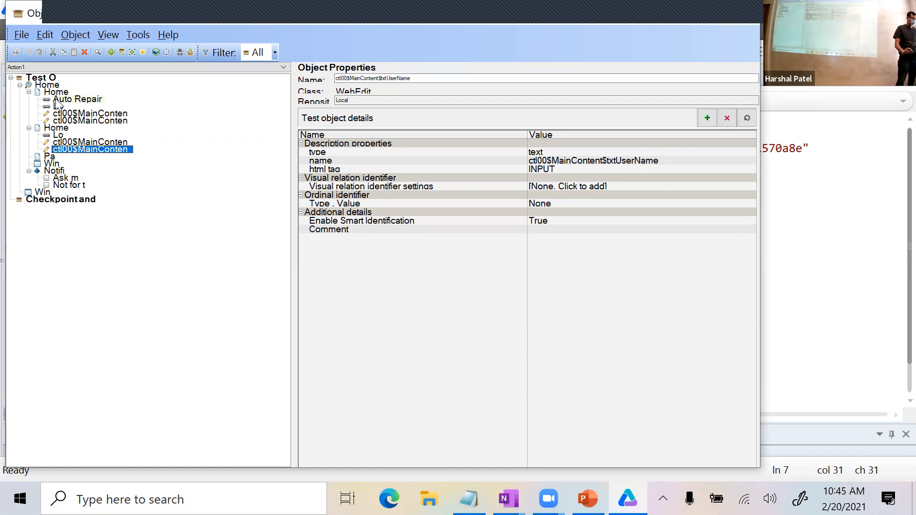
{"action": "left_click", "coordinate": [72, 99]}
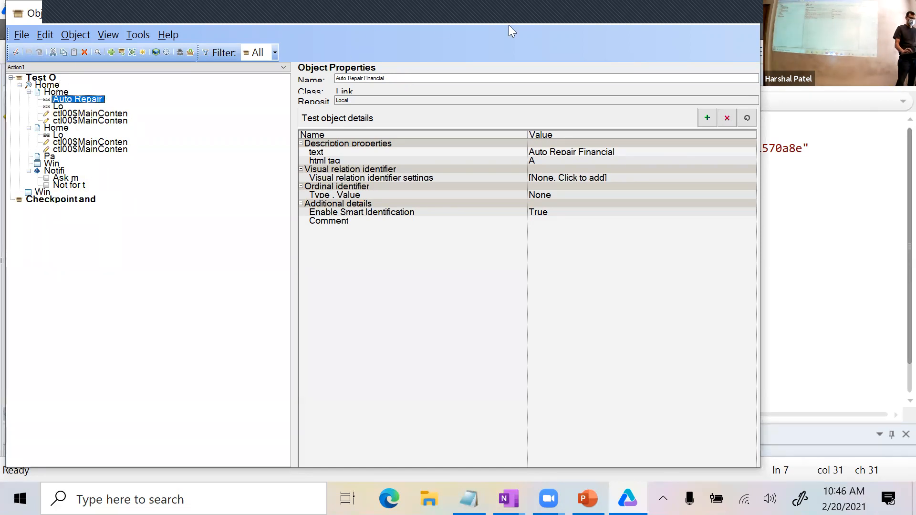
Reopen the Object Repository with a wider properties area and recheck the password field's properties.
{"action": "left_click", "coordinate": [733, 9]}
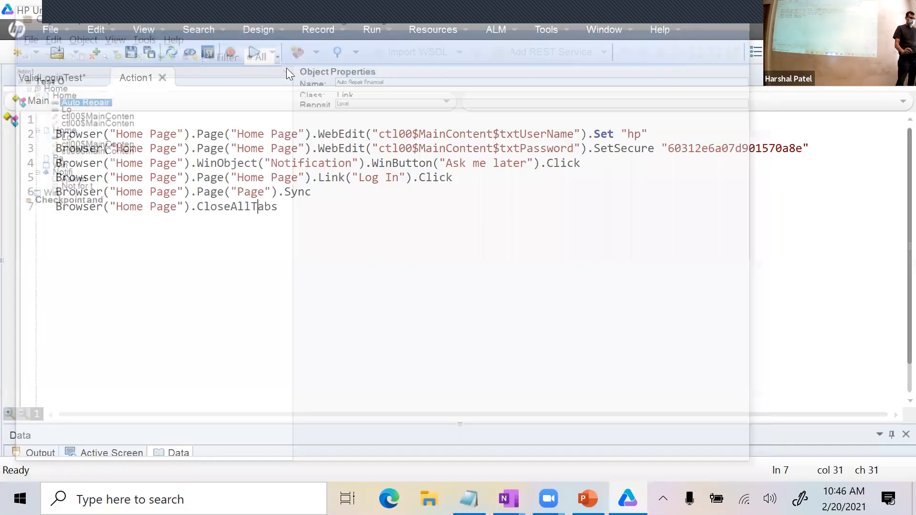
{"action": "left_click", "coordinate": [429, 32]}
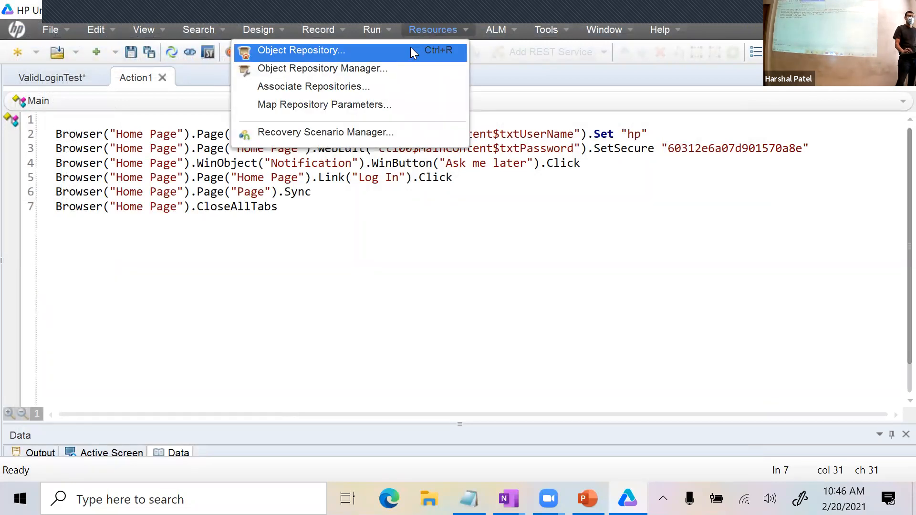
{"action": "left_click", "coordinate": [413, 51]}
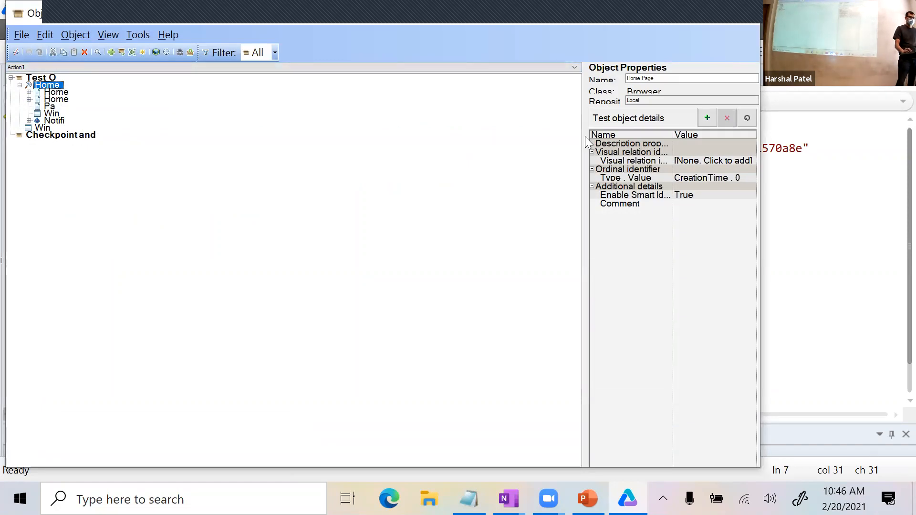
{"action": "left_click_drag", "start_coordinate": [585, 137], "coordinate": [348, 137]}
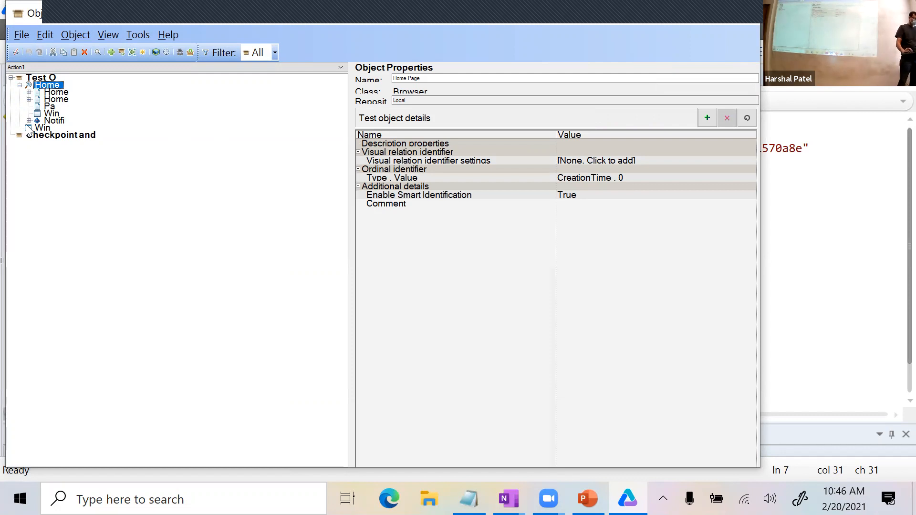
{"action": "left_click", "coordinate": [31, 138]}
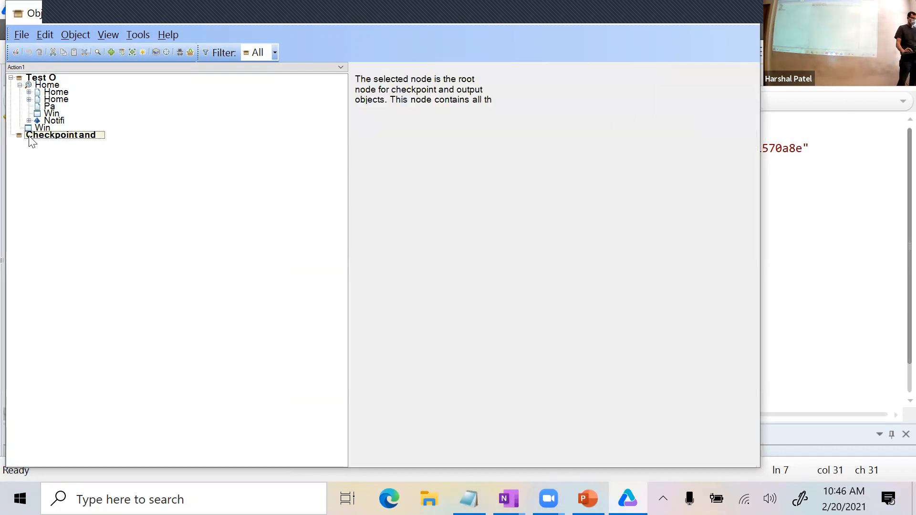
{"action": "left_click", "coordinate": [29, 99]}
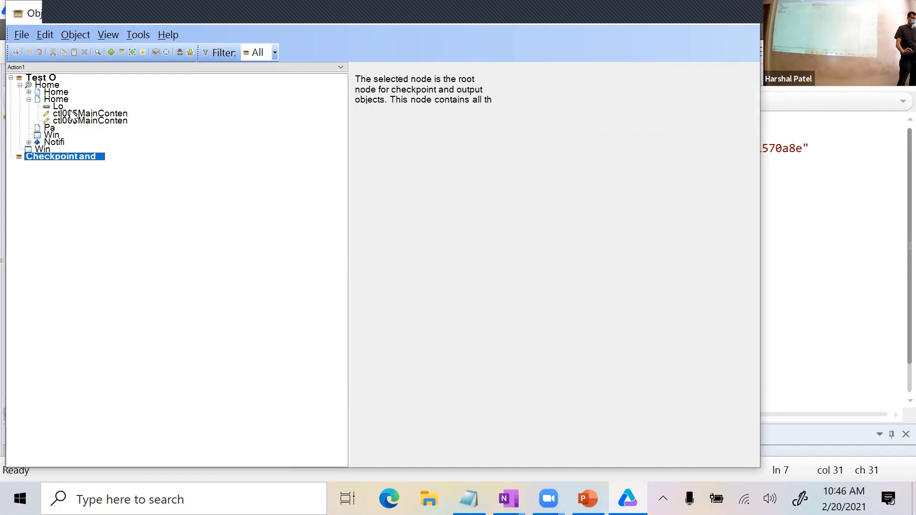
{"action": "left_click", "coordinate": [69, 115]}
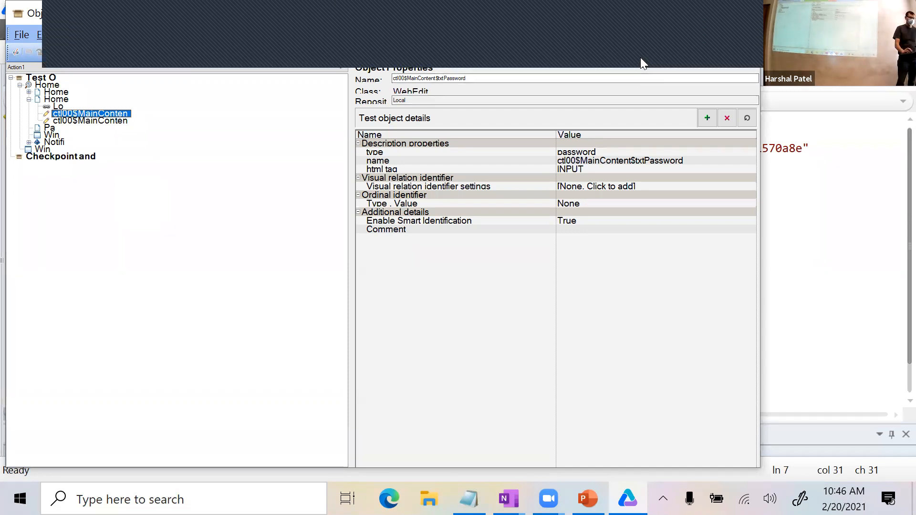
Close the Object Repository, delete every Action1 script line and start recording afresh.
{"action": "left_click", "coordinate": [744, 14]}
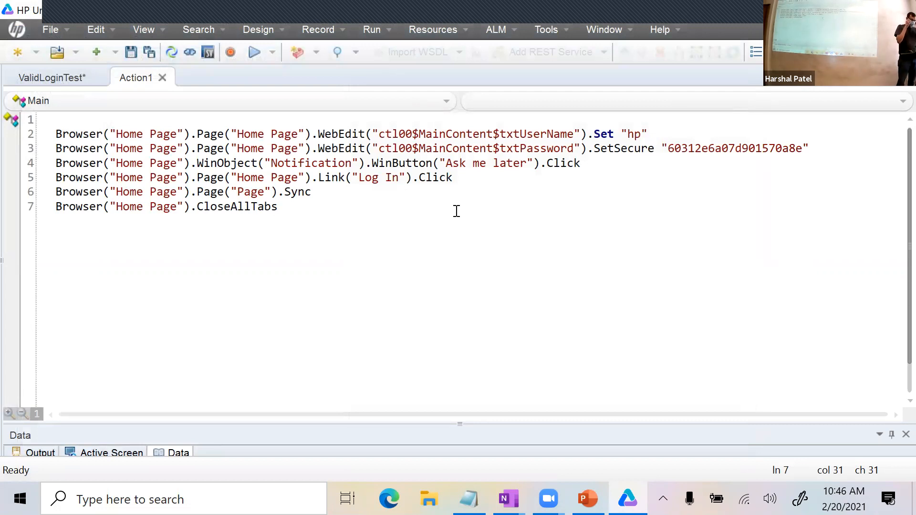
{"action": "left_click_drag", "start_coordinate": [339, 221], "coordinate": [56, 120]}
{"action": "key", "text": "Delete"}
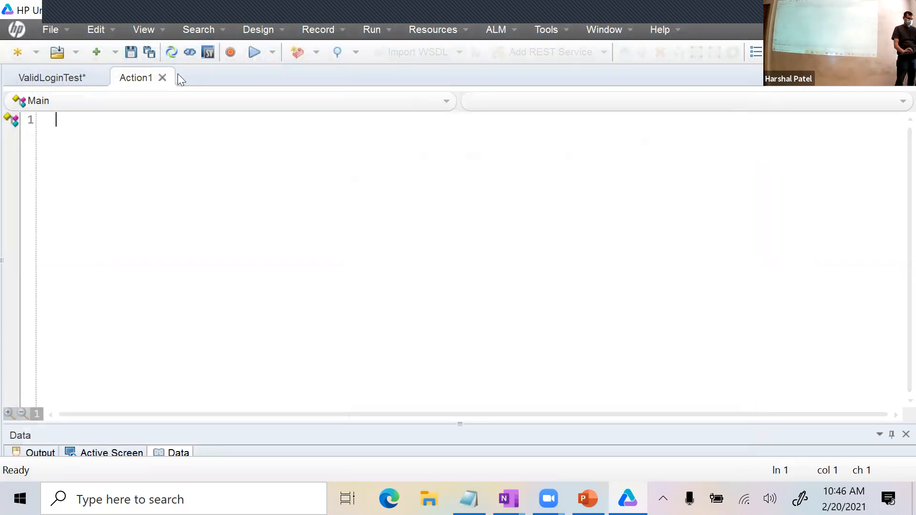
{"action": "left_click", "coordinate": [236, 54]}
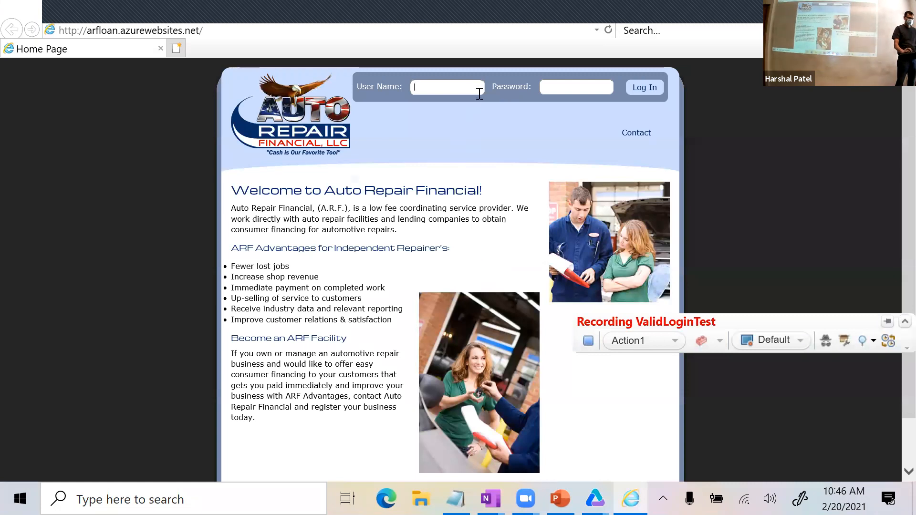
Attempt the ARF login with the earlier user name and a short password, which fails.
{"action": "type", "text": "hp]]"}
{"action": "key", "text": "BackSpace"}
{"action": "key", "text": "BackSpace"}
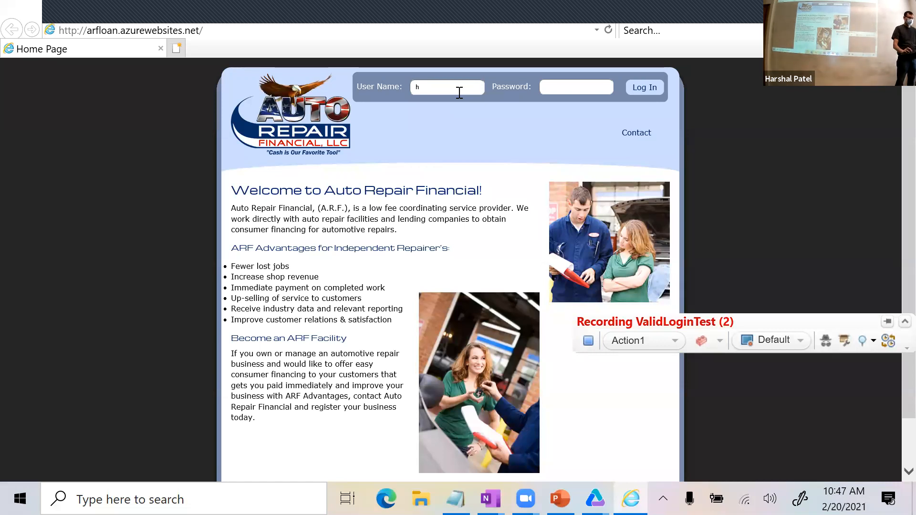
{"action": "type", "text": "p"}
{"action": "left_click", "coordinate": [645, 85]}
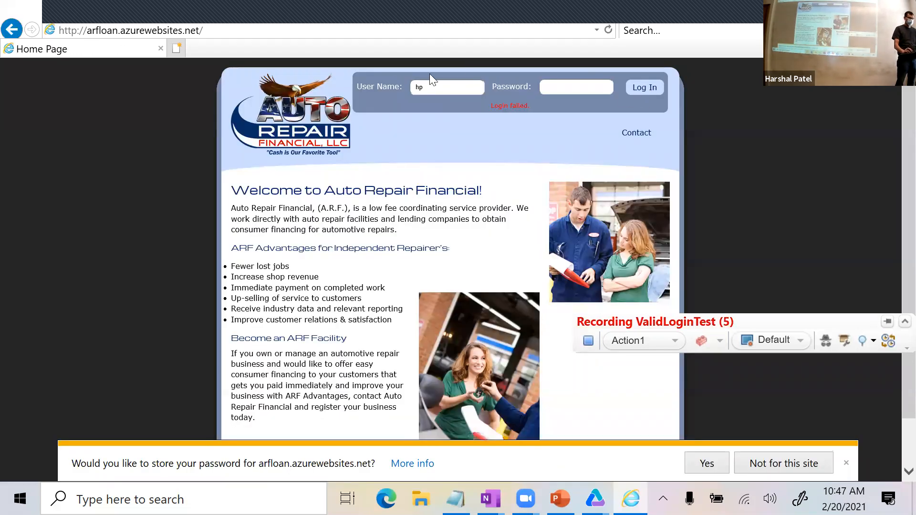
{"action": "left_click", "coordinate": [574, 86]}
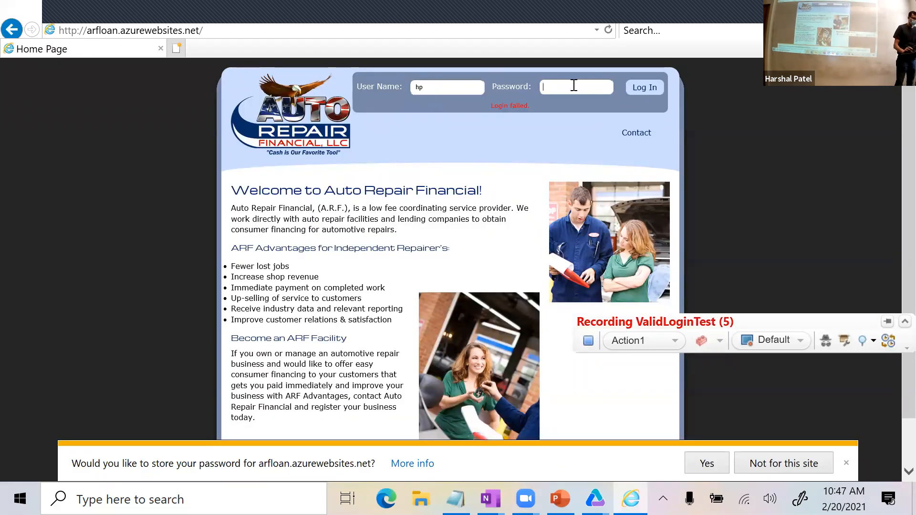
{"action": "type", "text": "••"}
{"action": "left_click", "coordinate": [659, 90]}
Replace the user name with the training account's, enter its password and log in.
{"action": "left_click_drag", "start_coordinate": [427, 86], "coordinate": [361, 87]}
{"action": "type", "text": "straining"}
{"action": "key", "text": "Tab"}
{"action": "type", "text": "••••••••"}
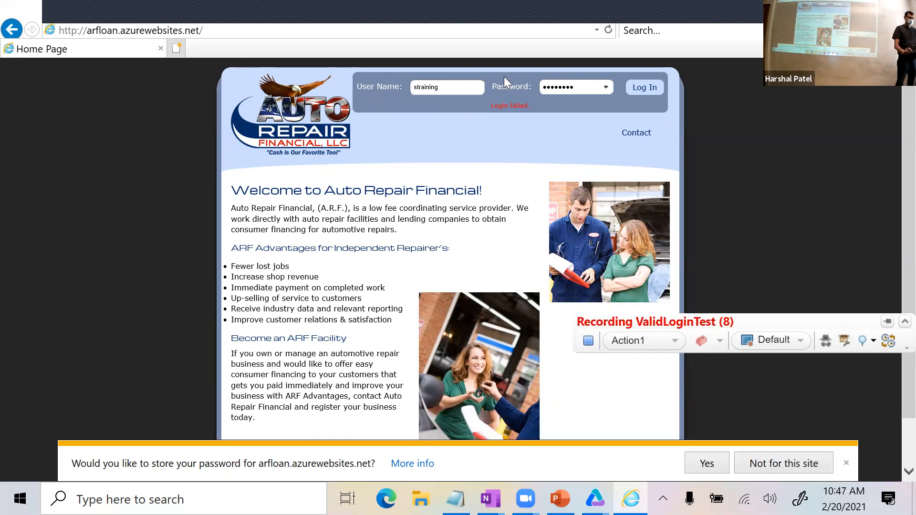
{"action": "left_click", "coordinate": [654, 89]}
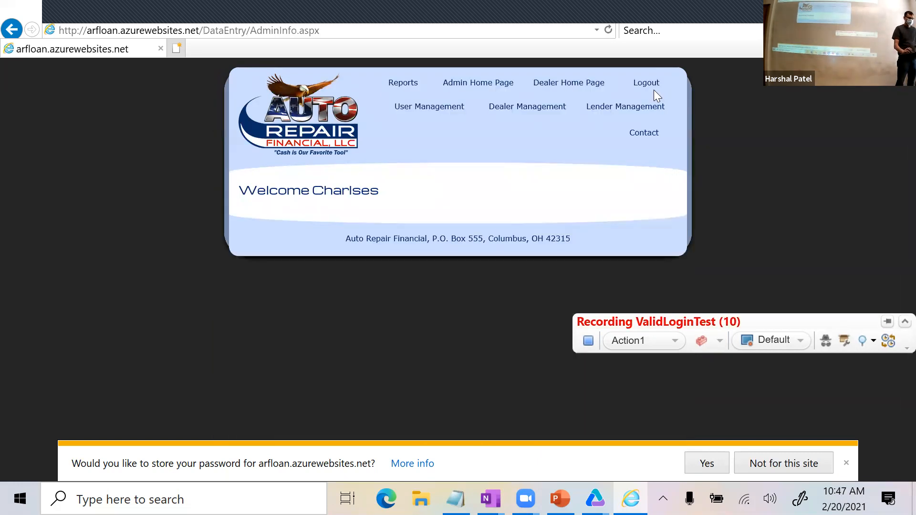
{"action": "left_click", "coordinate": [737, 322]}
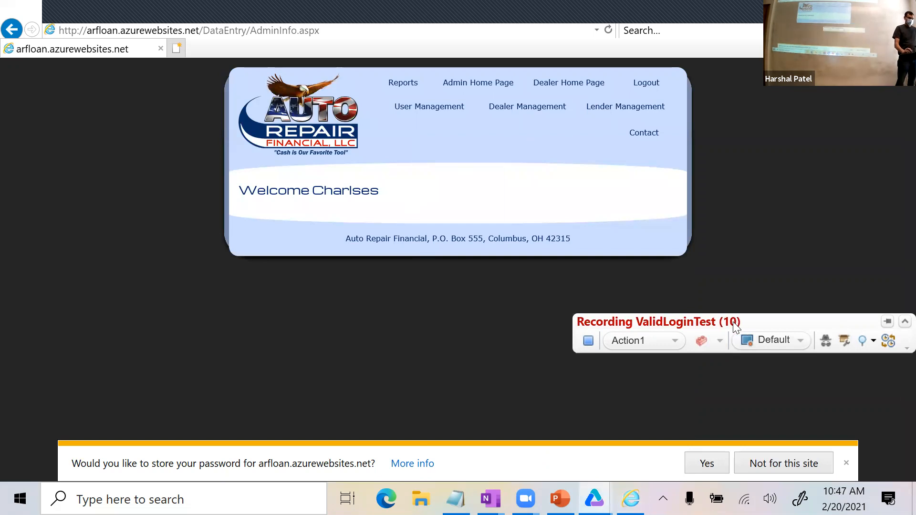
{"action": "left_click_drag", "start_coordinate": [734, 322], "coordinate": [651, 89]}
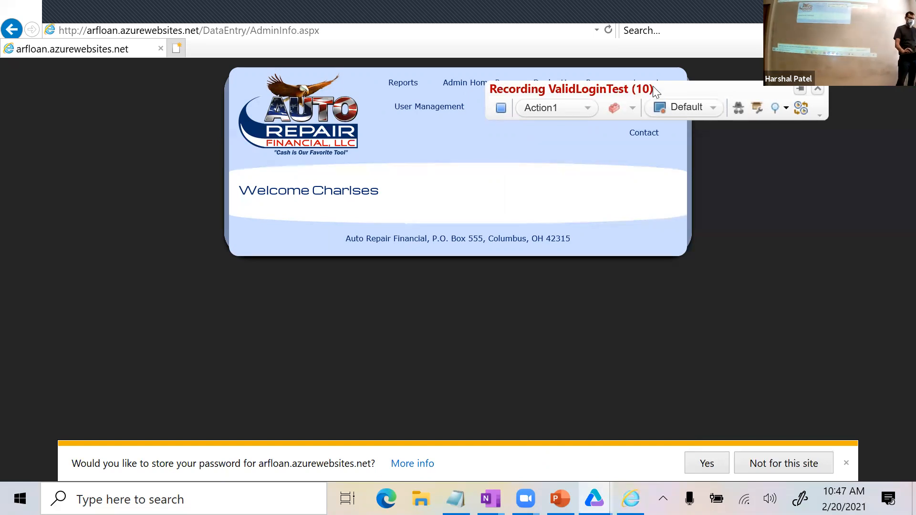
{"action": "left_click_drag", "start_coordinate": [655, 90], "coordinate": [538, 281]}
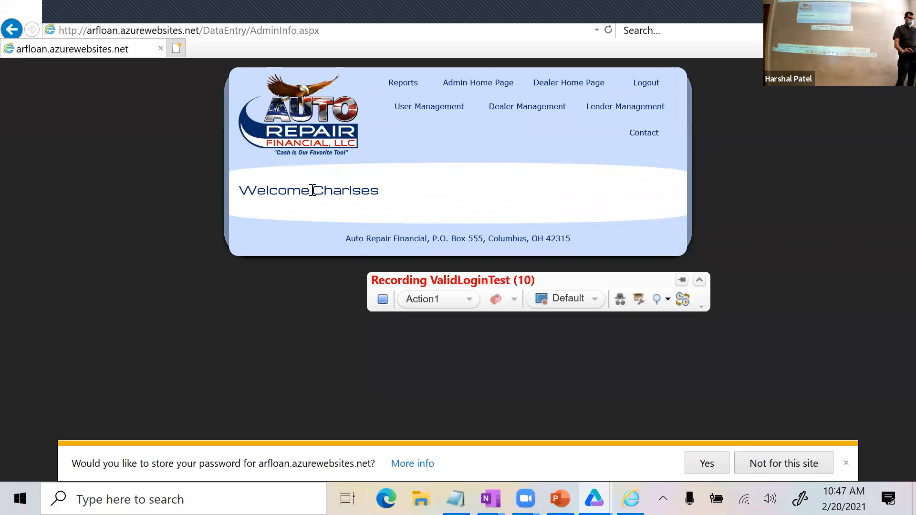
{"action": "left_click_drag", "start_coordinate": [312, 189], "coordinate": [383, 189]}
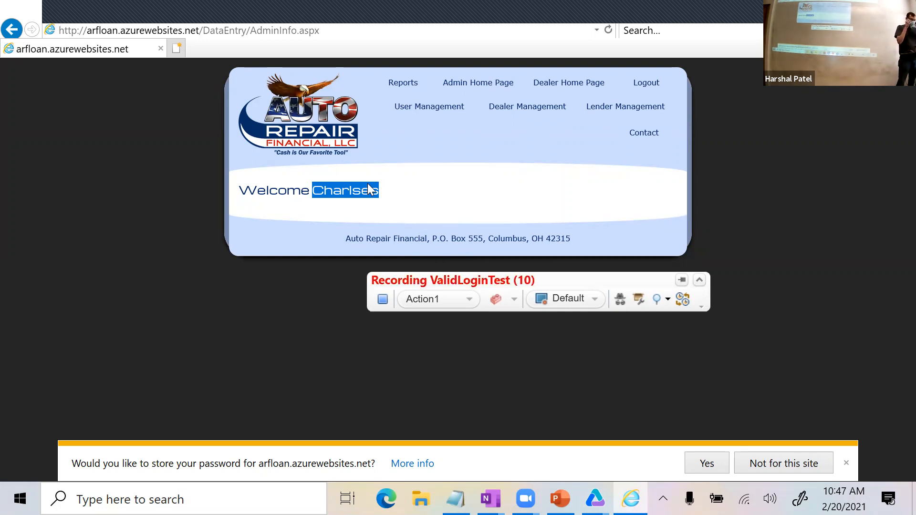
{"action": "left_click_drag", "start_coordinate": [594, 282], "coordinate": [467, 330]}
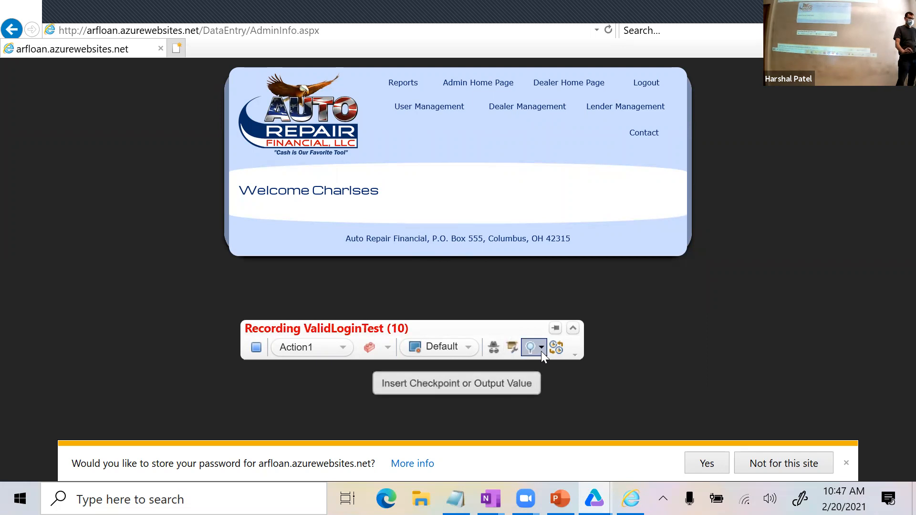
{"action": "left_click", "coordinate": [541, 348]}
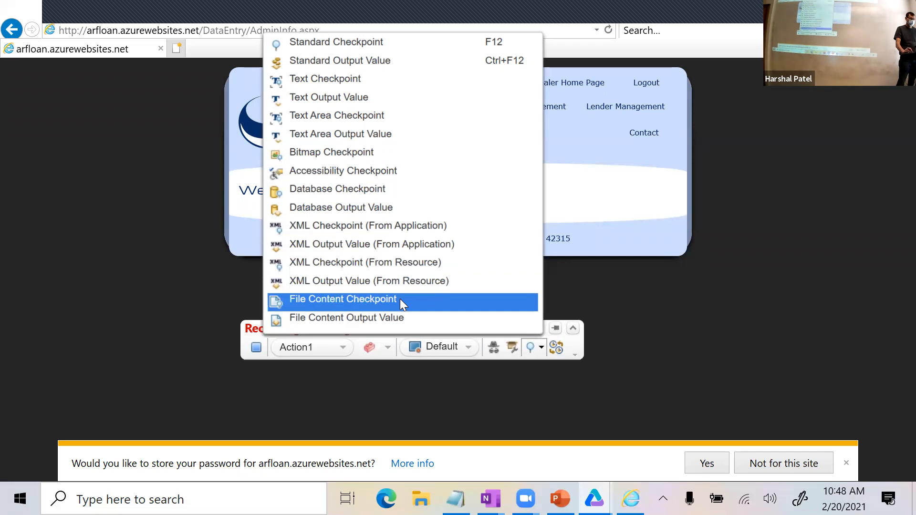
{"action": "left_click", "coordinate": [594, 208]}
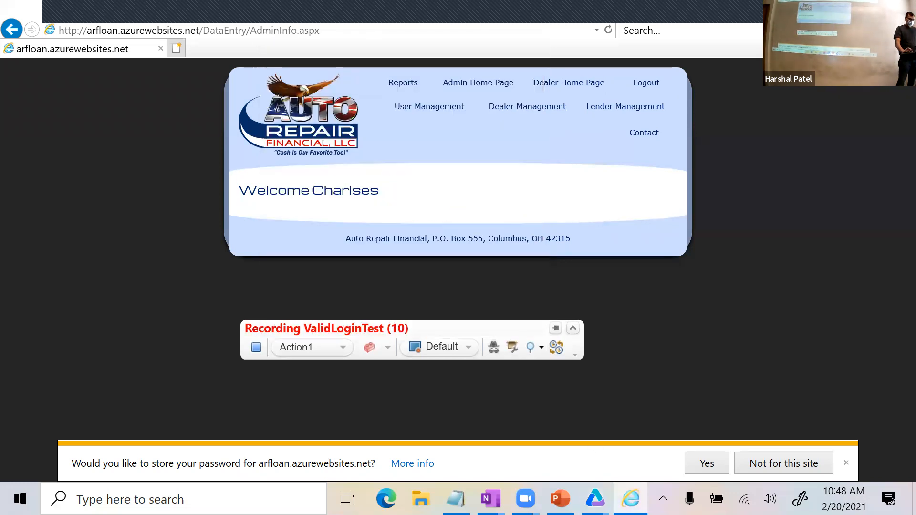
Switch to the PowerPoint training slides and scroll to slide 216 'Types of Check Points'.
{"action": "left_click", "coordinate": [560, 499]}
{"action": "scroll", "coordinate": [700, 329], "scroll_direction": "down", "scroll_amount": 2}
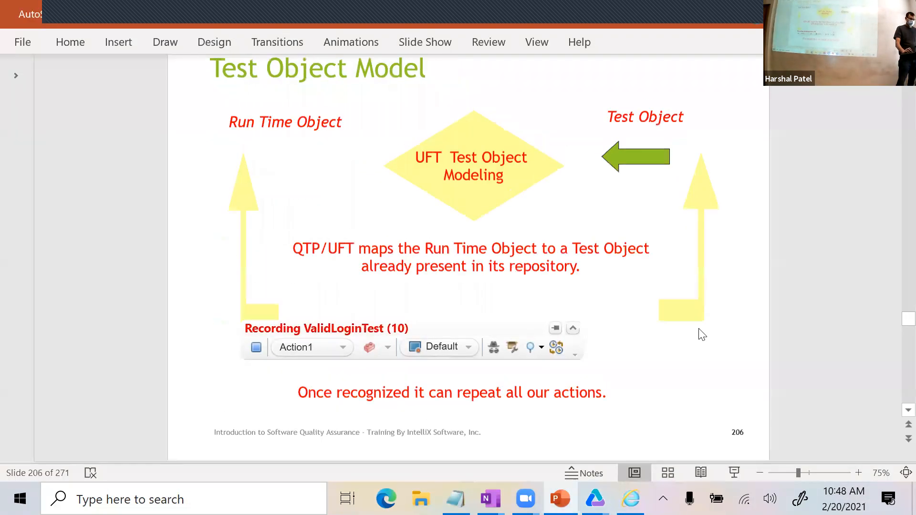
{"action": "scroll", "coordinate": [700, 329], "scroll_direction": "down", "scroll_amount": 5}
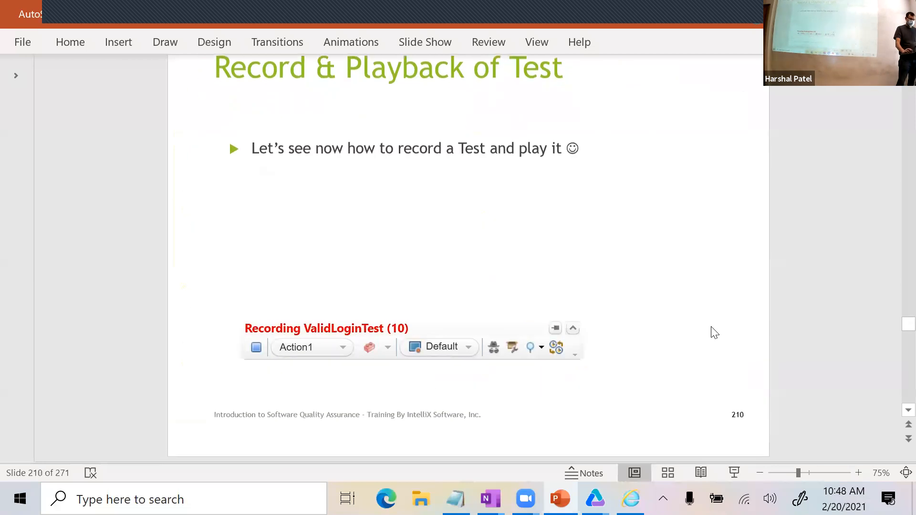
{"action": "scroll", "coordinate": [715, 329], "scroll_direction": "down", "scroll_amount": 3}
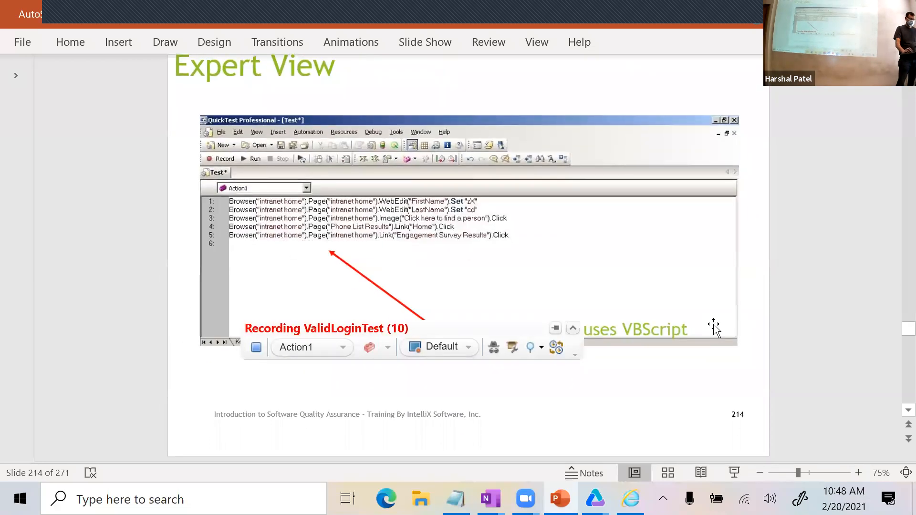
{"action": "scroll", "coordinate": [716, 329], "scroll_direction": "down", "scroll_amount": 1}
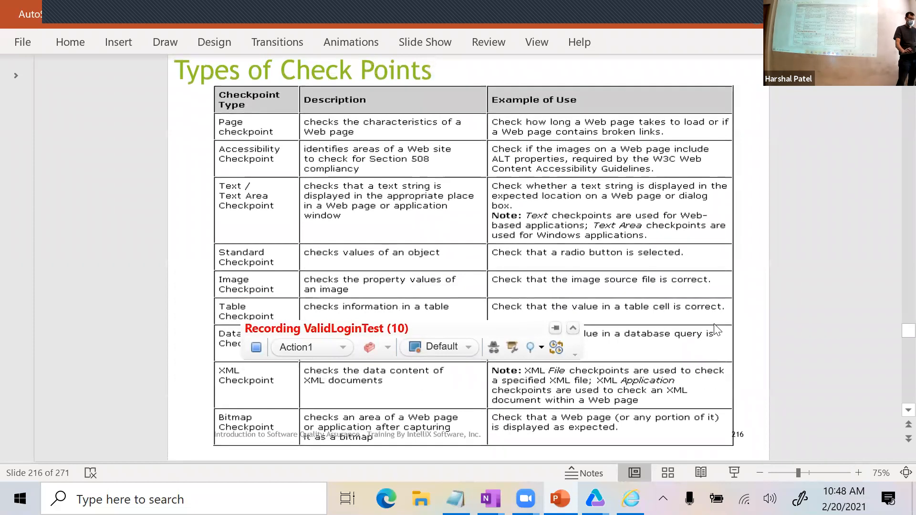
{"action": "scroll", "coordinate": [724, 311], "scroll_direction": "up", "scroll_amount": 1}
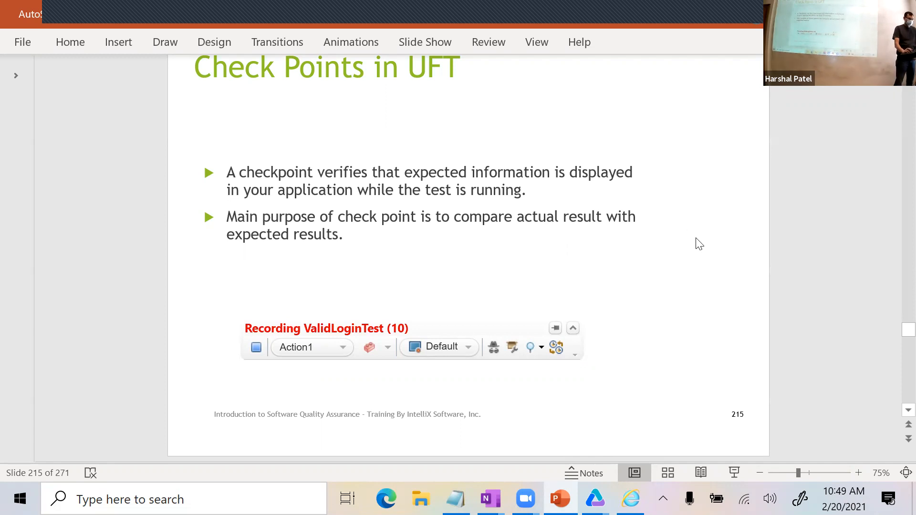
Review the checkpoint slides, then return to the Auto Repair Financial page in Internet Explorer.
{"action": "scroll", "coordinate": [703, 246], "scroll_direction": "down", "scroll_amount": 3}
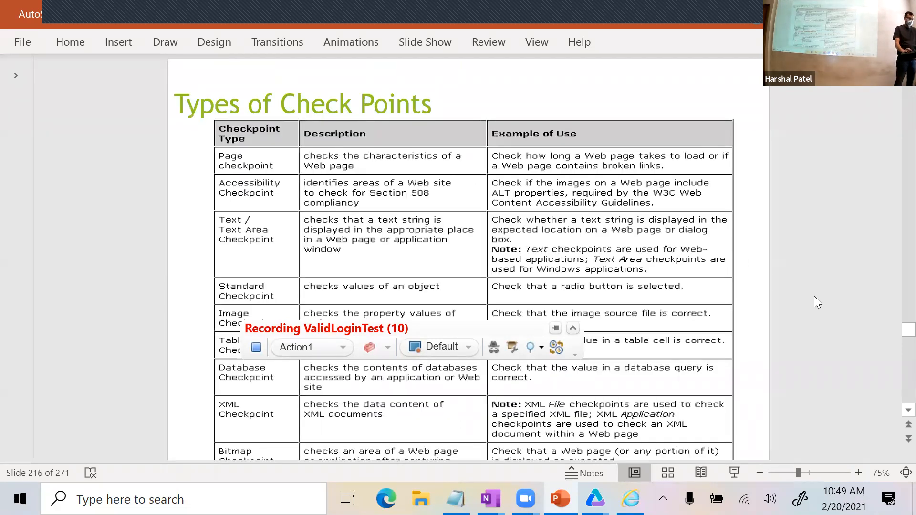
{"action": "scroll", "coordinate": [814, 296], "scroll_direction": "down", "scroll_amount": 2}
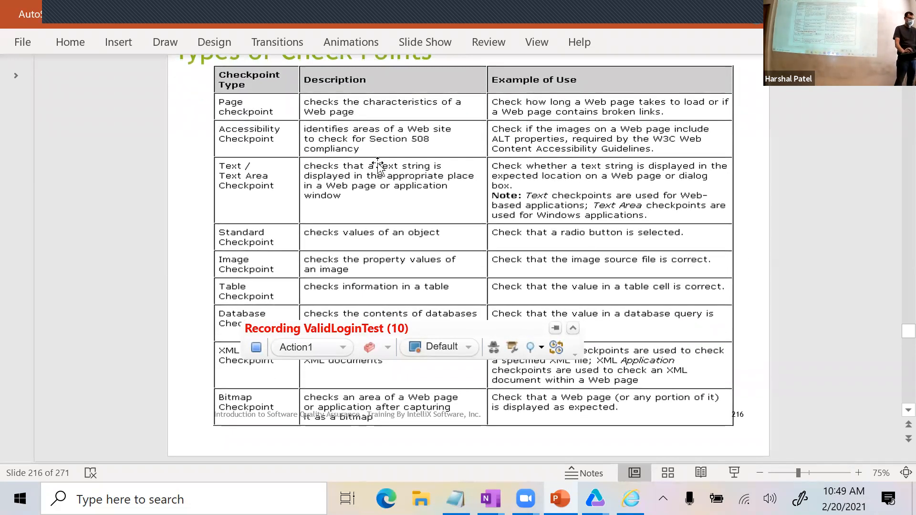
{"action": "scroll", "coordinate": [369, 229], "scroll_direction": "up", "scroll_amount": 3}
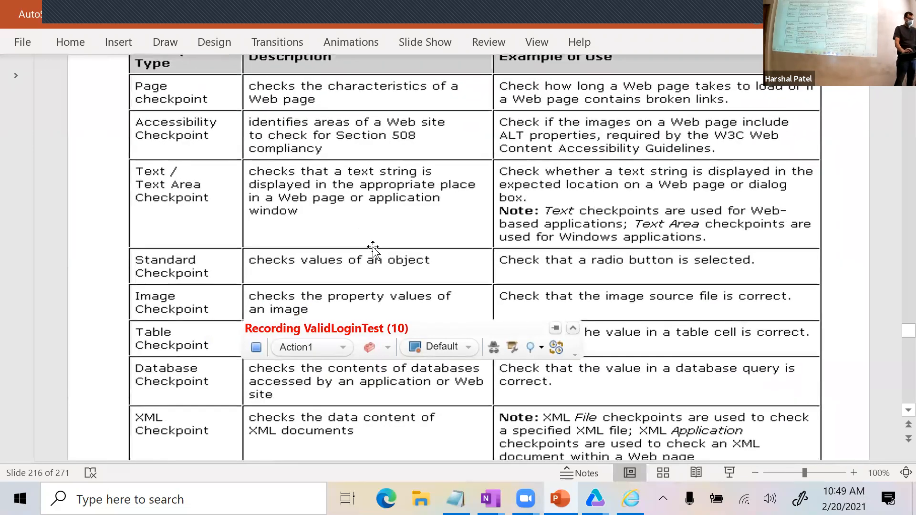
{"action": "scroll", "coordinate": [373, 248], "scroll_direction": "down", "scroll_amount": 1}
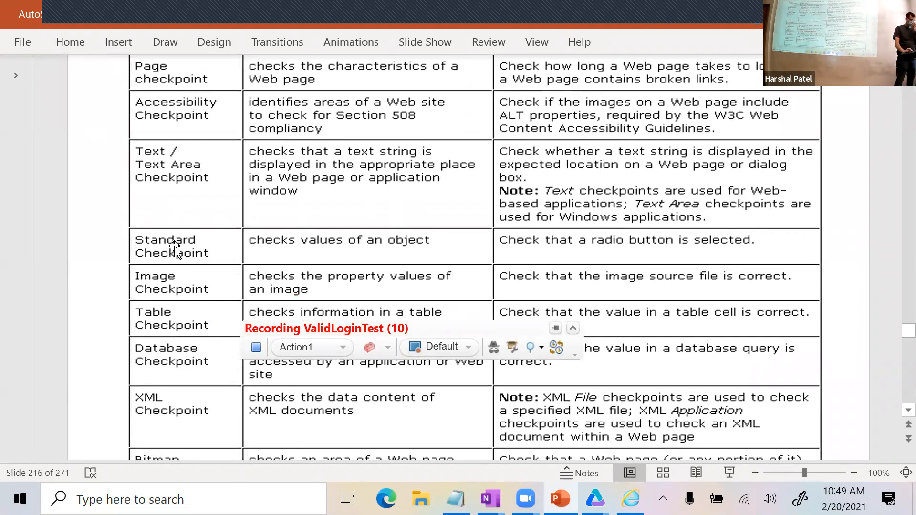
{"action": "scroll", "coordinate": [176, 239], "scroll_direction": "up", "scroll_amount": 1}
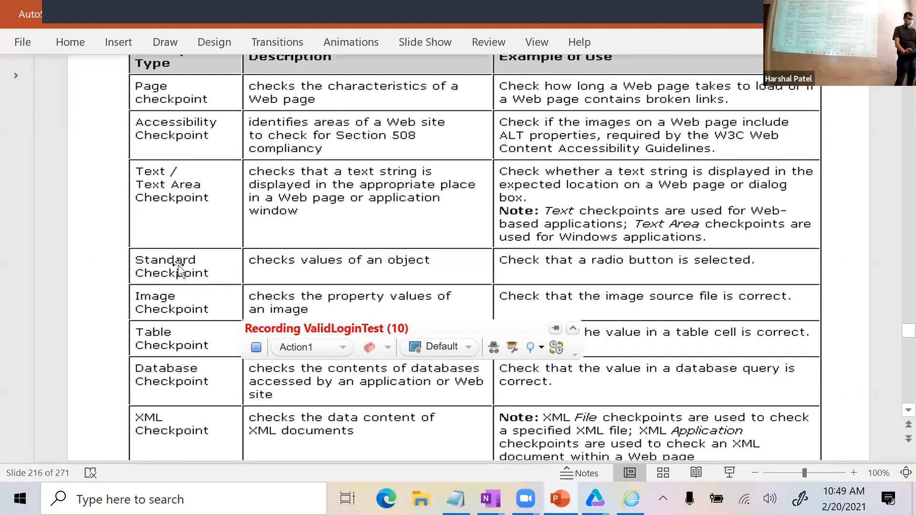
{"action": "scroll", "coordinate": [181, 267], "scroll_direction": "down", "scroll_amount": 3}
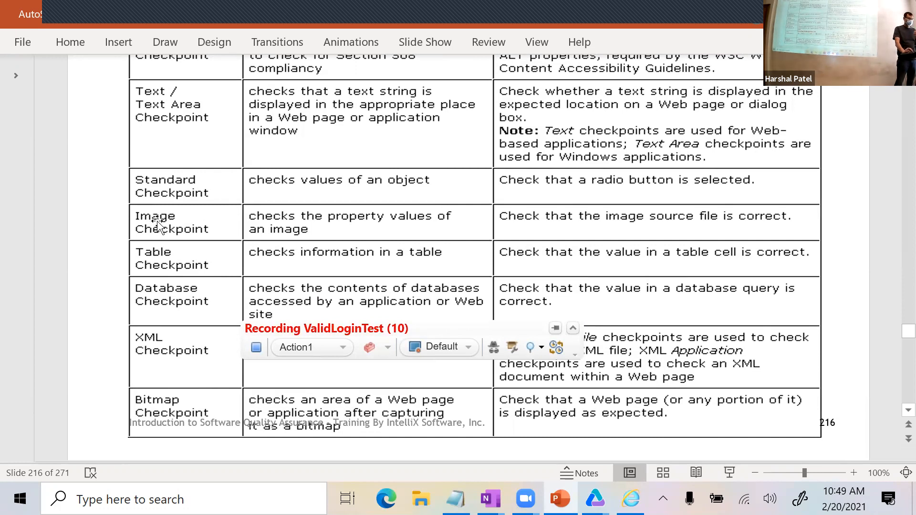
{"action": "scroll", "coordinate": [179, 287], "scroll_direction": "down", "scroll_amount": 1}
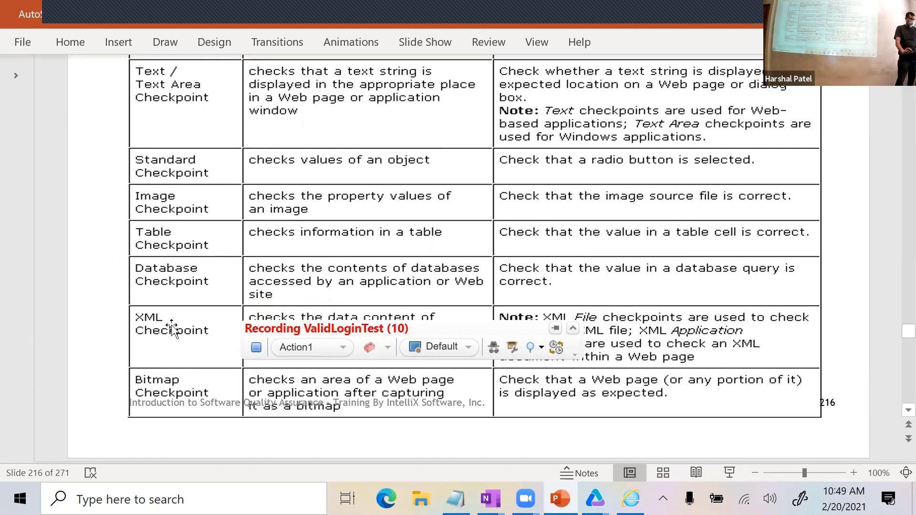
{"action": "scroll", "coordinate": [193, 336], "scroll_direction": "down", "scroll_amount": 1}
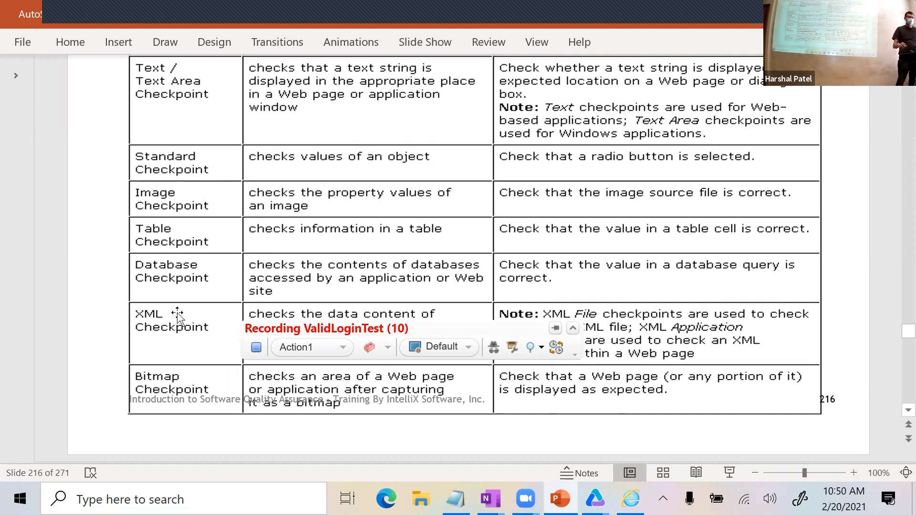
{"action": "scroll", "coordinate": [206, 329], "scroll_direction": "up", "scroll_amount": 4}
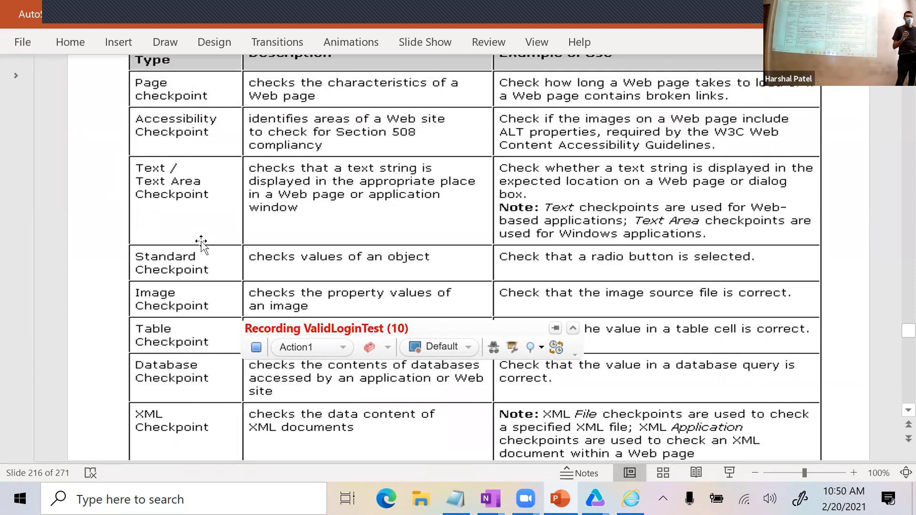
{"action": "scroll", "coordinate": [212, 324], "scroll_direction": "down", "scroll_amount": 2}
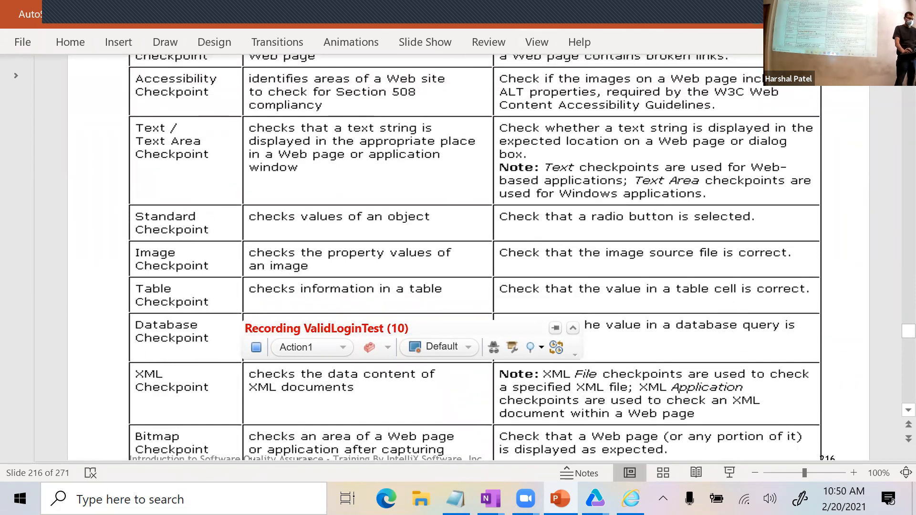
{"action": "key", "text": "alt+Tab"}
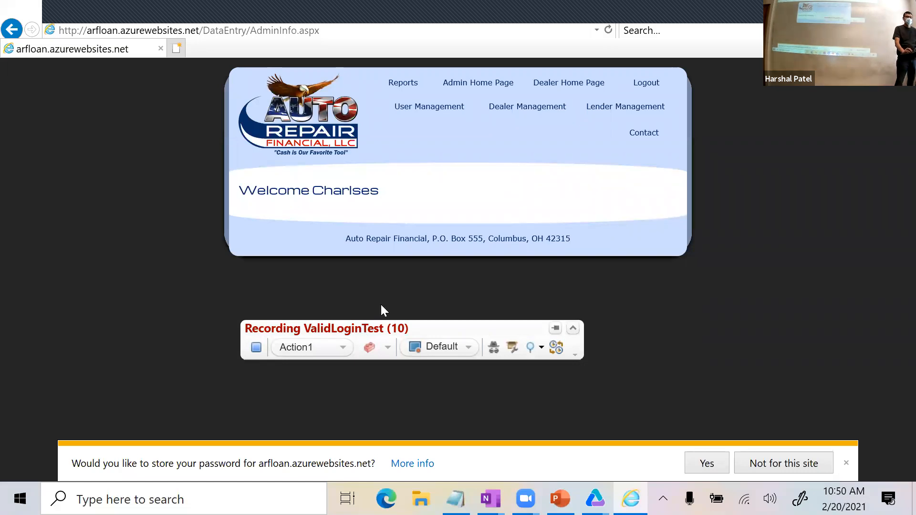
Select 'Charlses' in the welcome text and insert a Text Checkpoint on it.
{"action": "left_click_drag", "start_coordinate": [360, 332], "coordinate": [536, 302]}
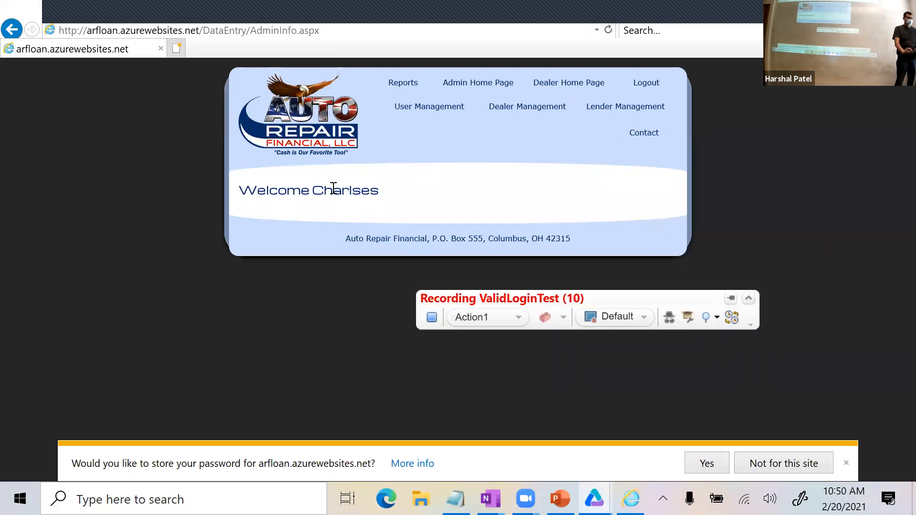
{"action": "double_click", "coordinate": [316, 190]}
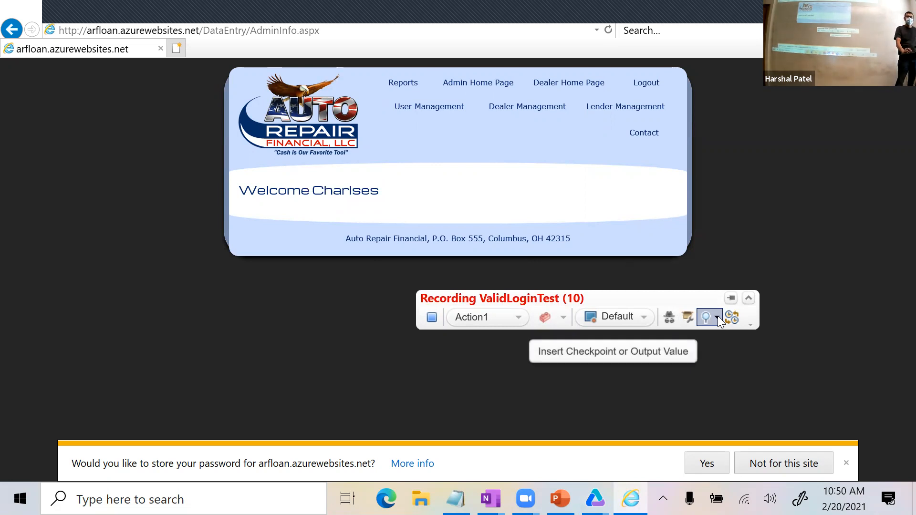
{"action": "left_click", "coordinate": [717, 316]}
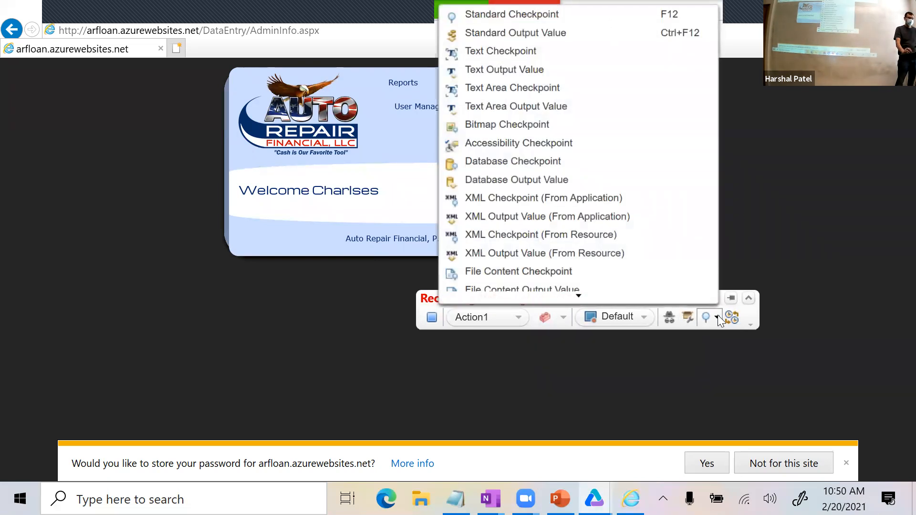
{"action": "left_click", "coordinate": [535, 50]}
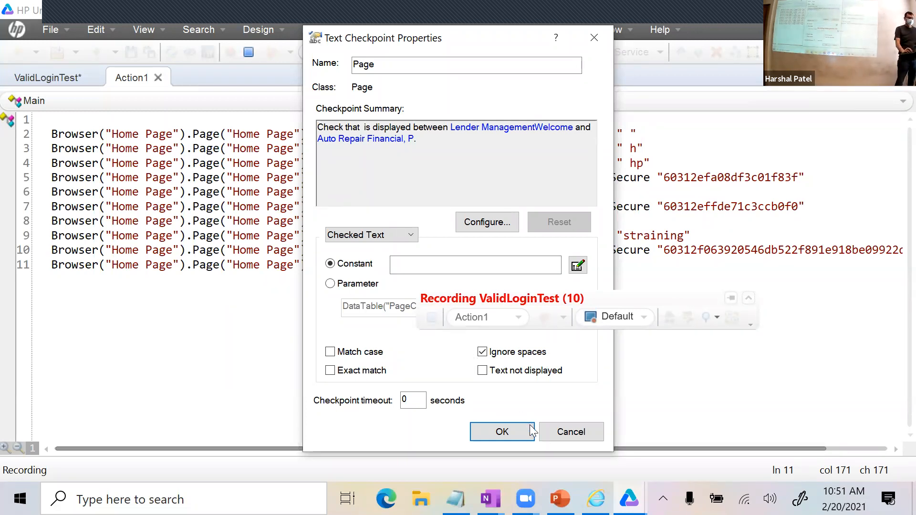
Cancel the Charlses checkpoint, retry a text checkpoint on the welcome-heading name, then cancel it.
{"action": "left_click", "coordinate": [591, 434]}
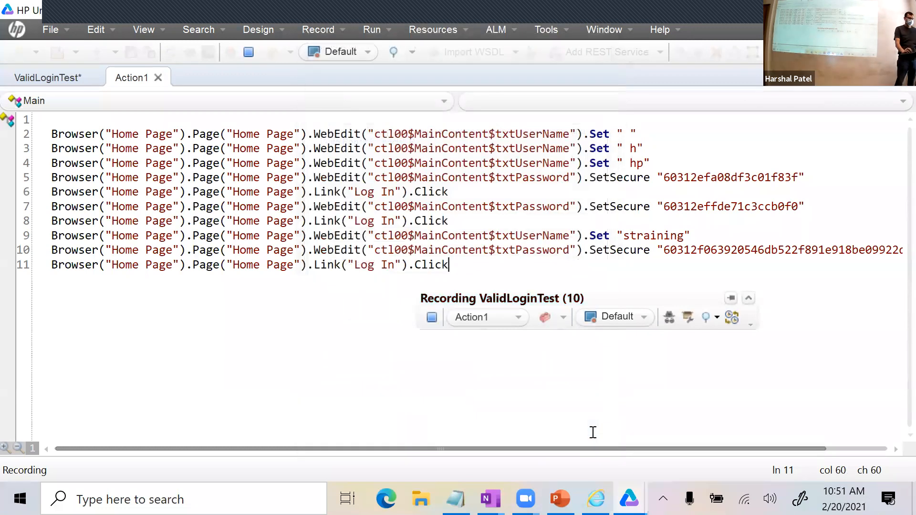
{"action": "left_click", "coordinate": [715, 318]}
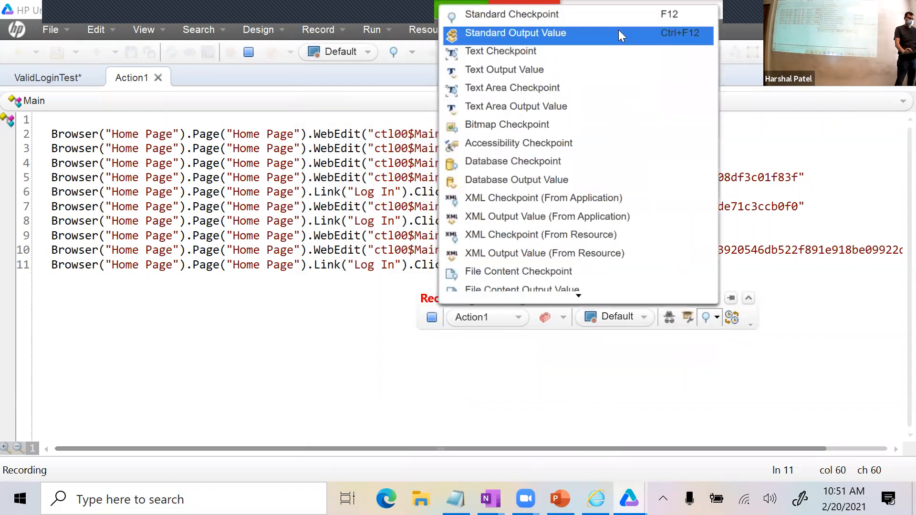
{"action": "left_click", "coordinate": [598, 51]}
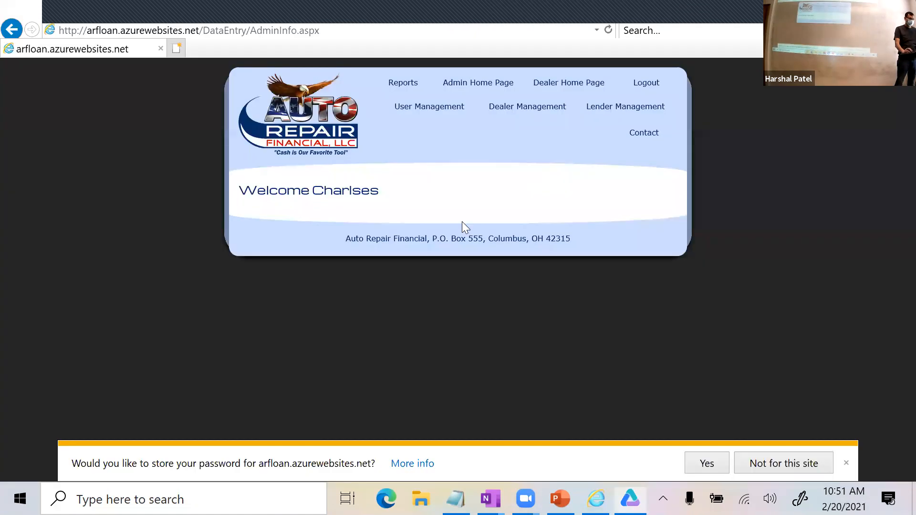
{"action": "left_click_drag", "start_coordinate": [462, 225], "coordinate": [311, 215]}
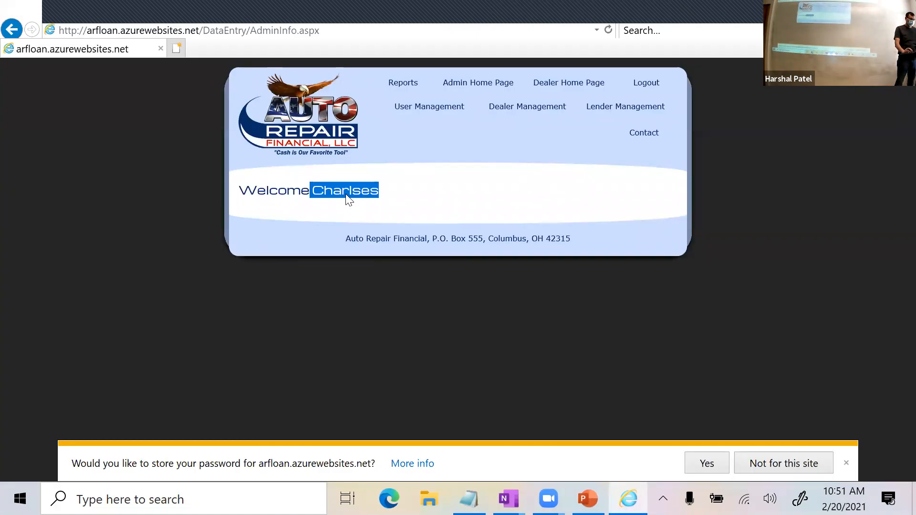
{"action": "left_click", "coordinate": [371, 196]}
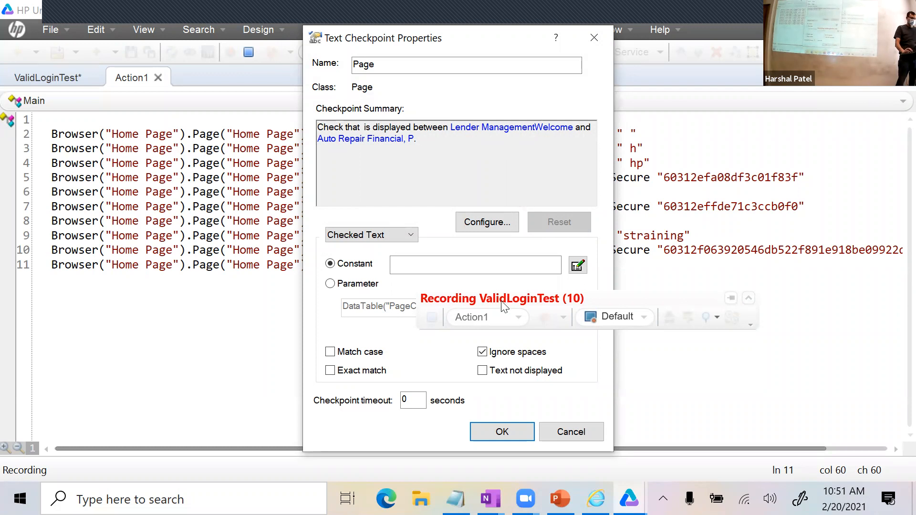
{"action": "left_click", "coordinate": [570, 429]}
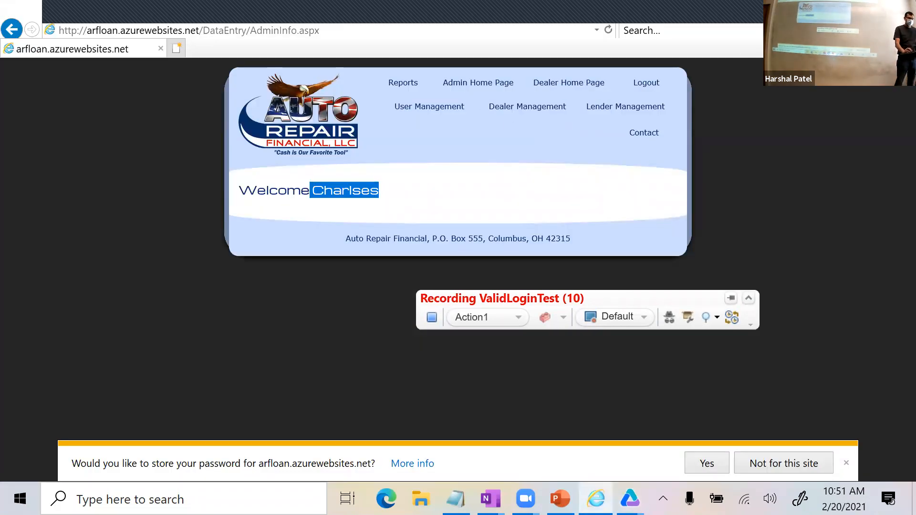
Glance at the browser's zoom options, then restore down and close the Internet Explorer window.
{"action": "left_click", "coordinate": [888, 30]}
{"action": "mouse_move", "coordinate": [758, 78]}
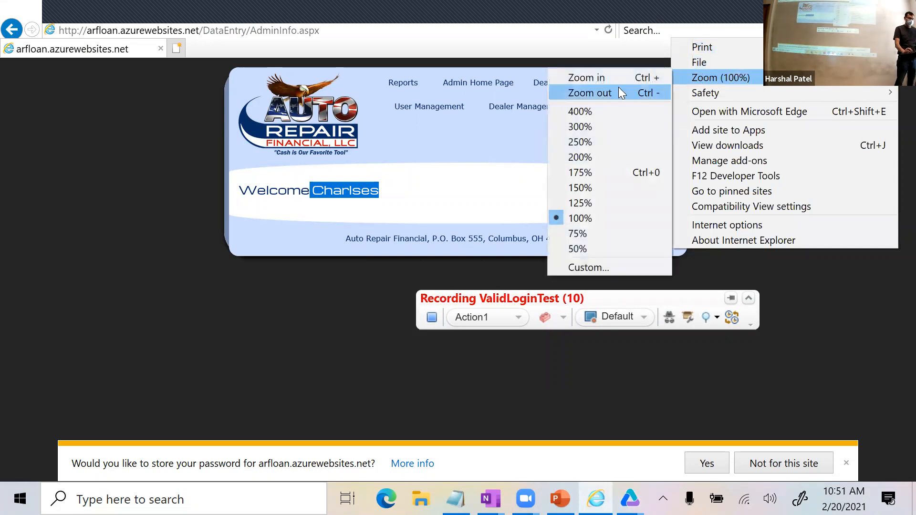
{"action": "key", "text": "Escape"}
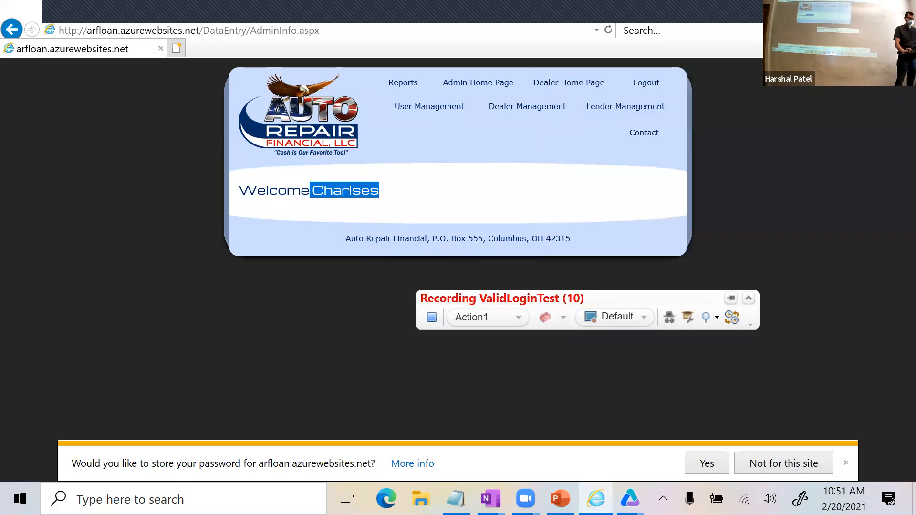
{"action": "left_click", "coordinate": [866, 9]}
{"action": "left_click", "coordinate": [896, 9]}
Stop recording and delete the entire Action1 script.
{"action": "left_click", "coordinate": [431, 321]}
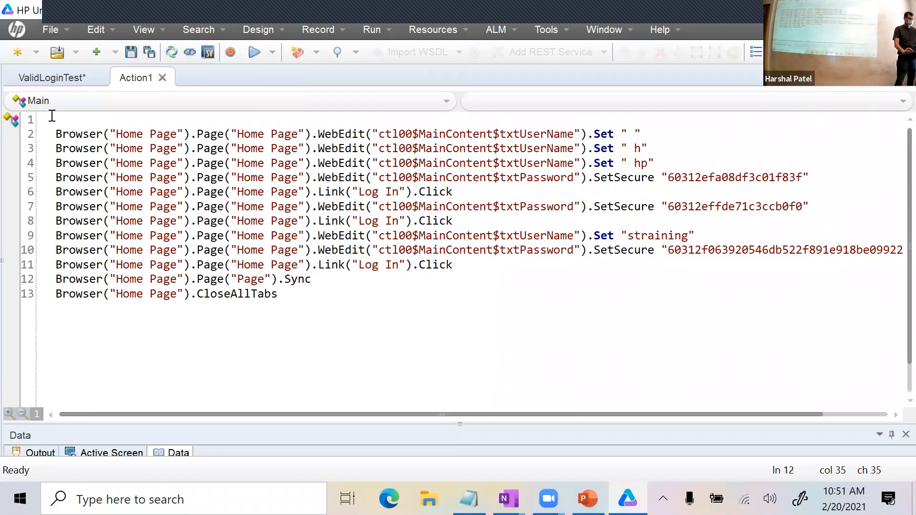
{"action": "key", "text": "ctrl+a"}
{"action": "key", "text": "Delete"}
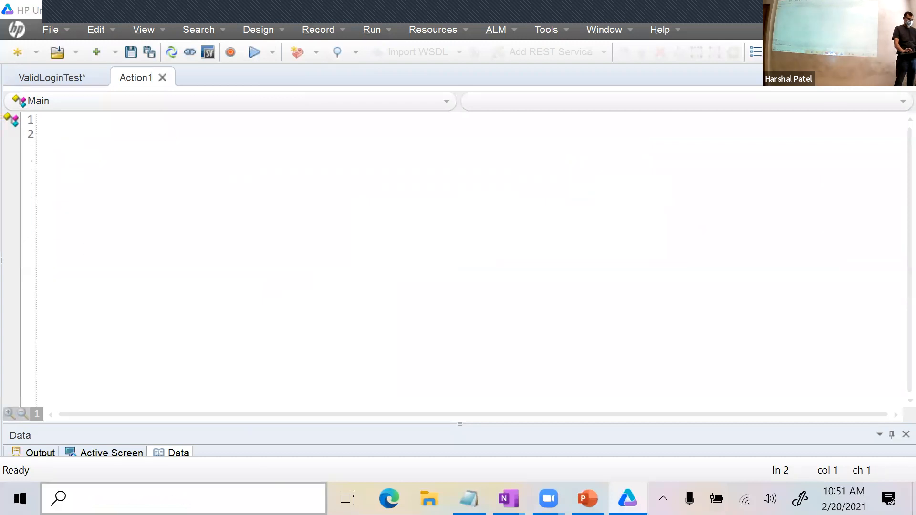
Search Windows for 'inter' and launch Internet Explorer.
{"action": "key", "text": "super"}
{"action": "type", "text": "i"}
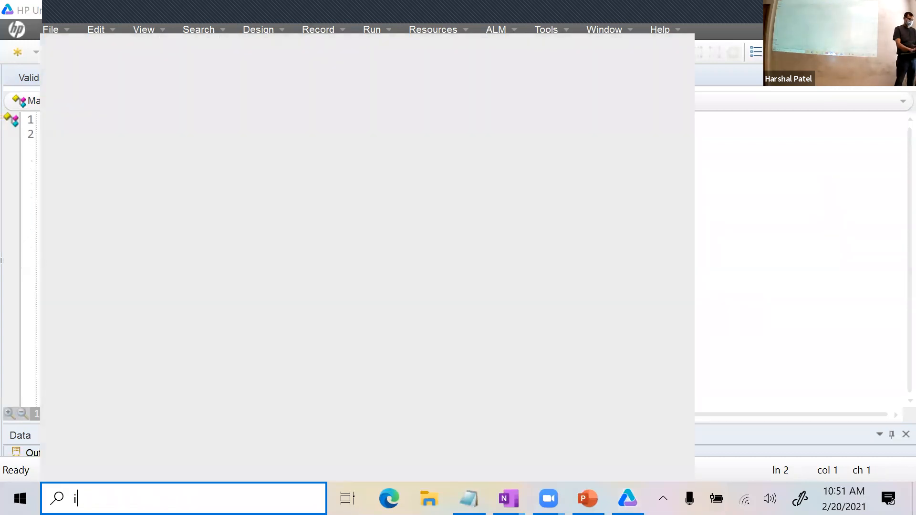
{"action": "type", "text": "nter"}
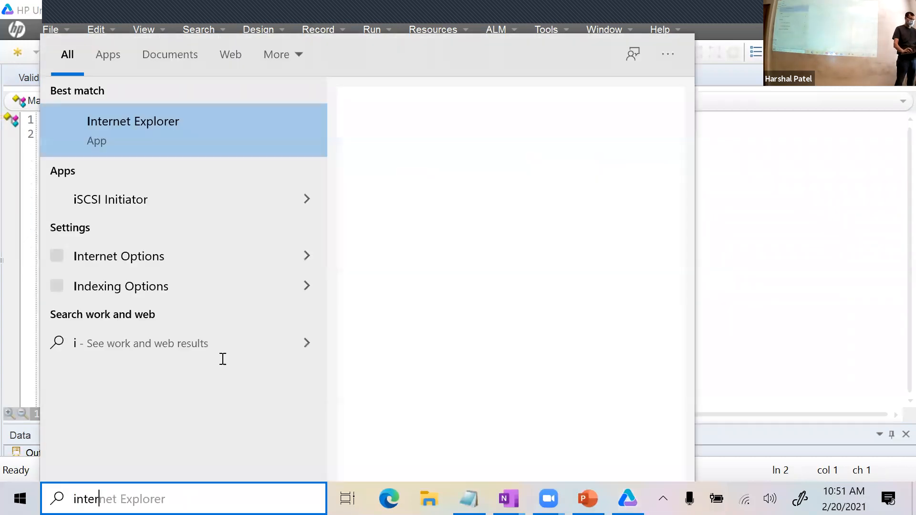
{"action": "left_click", "coordinate": [202, 134]}
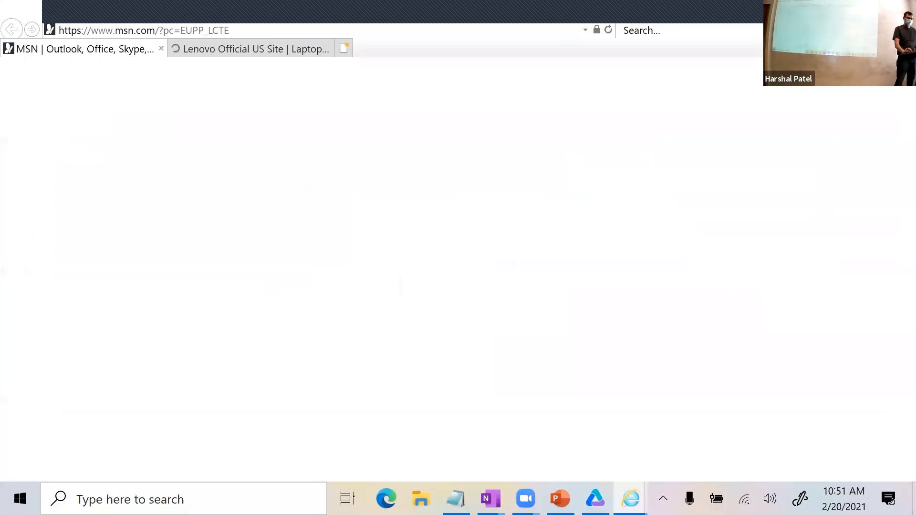
Browse the Tools gear menu, then exit Internet Explorer closing all its MSN and Lenovo tabs.
{"action": "left_click", "coordinate": [890, 30]}
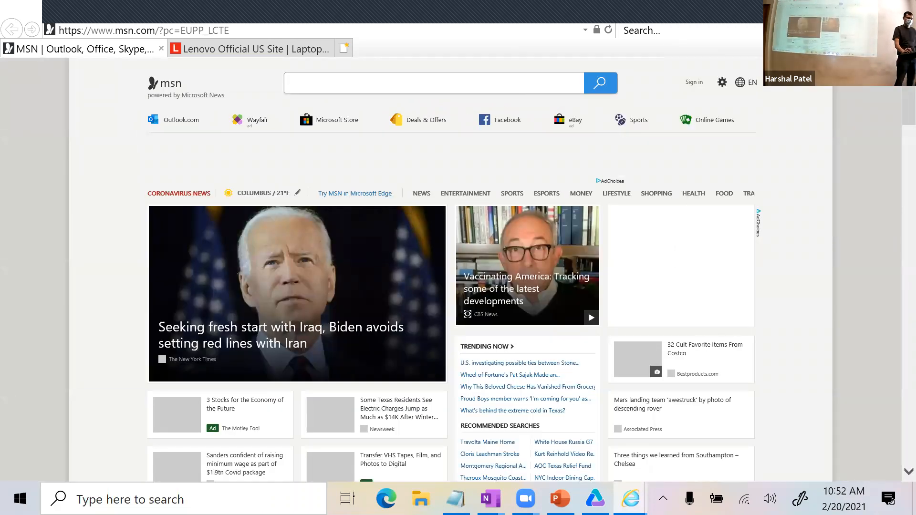
{"action": "left_click", "coordinate": [890, 30]}
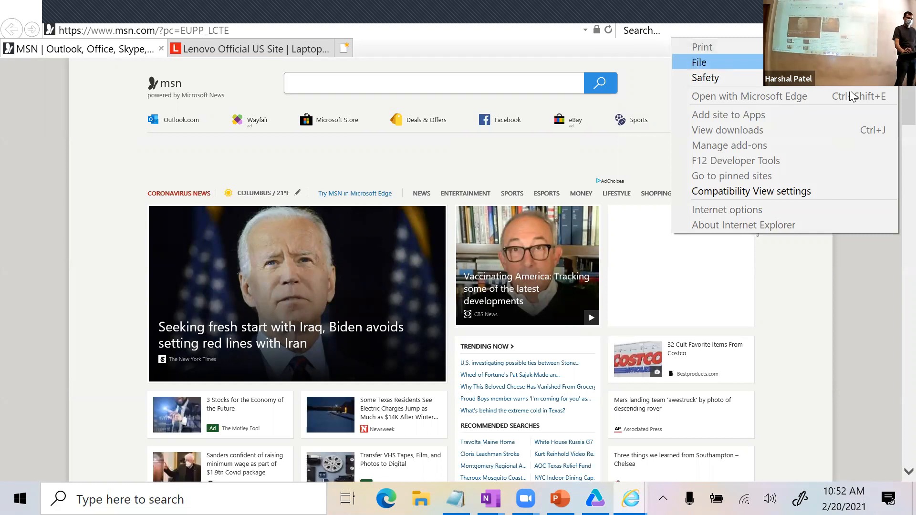
{"action": "key", "text": "Escape"}
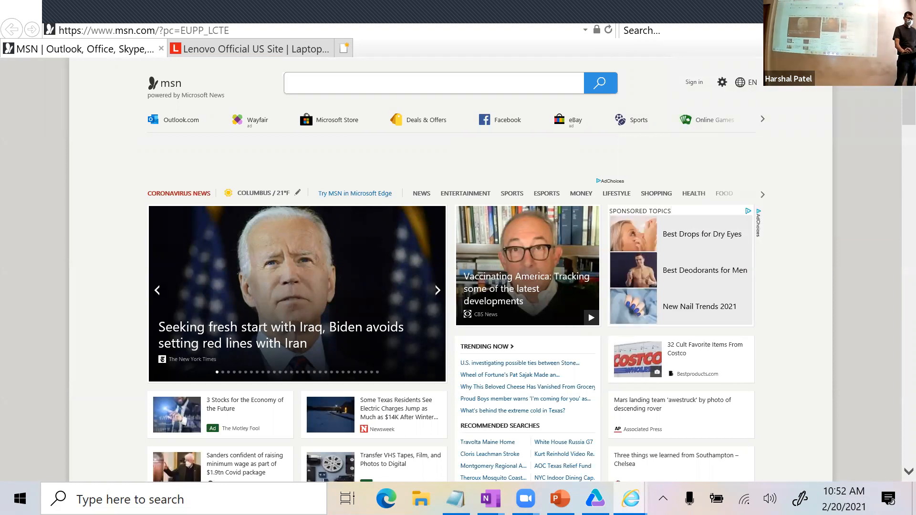
{"action": "left_click", "coordinate": [890, 30]}
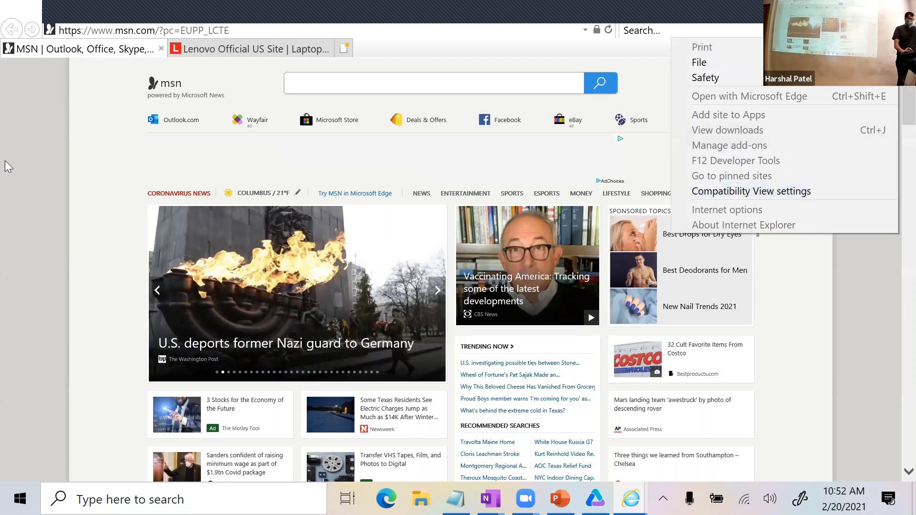
{"action": "left_click", "coordinate": [27, 161]}
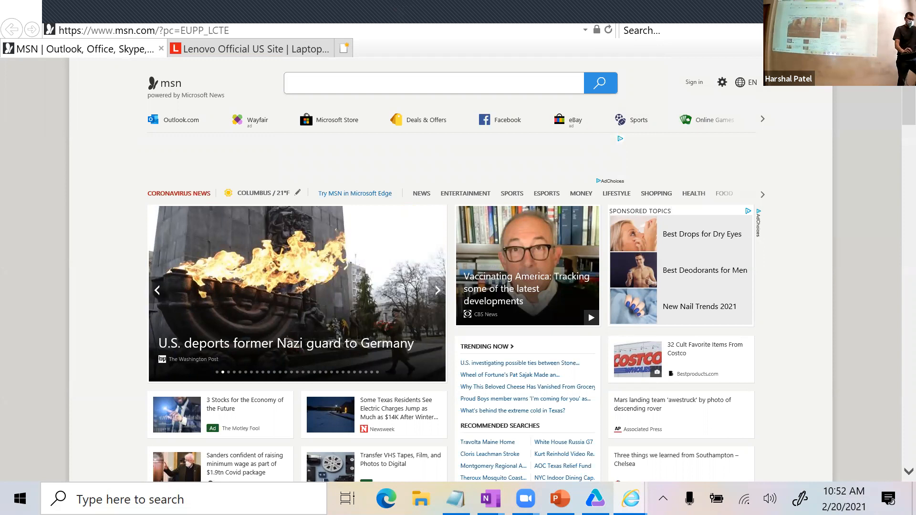
{"action": "left_click", "coordinate": [889, 30]}
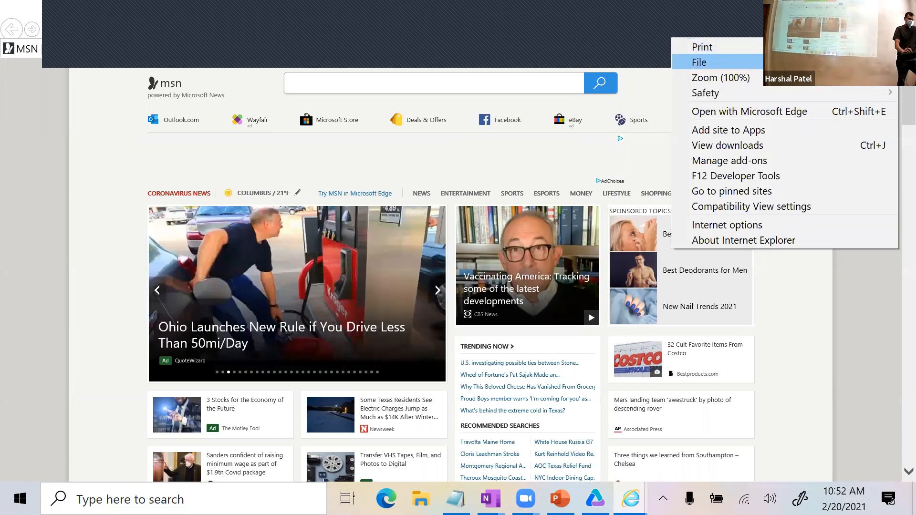
{"action": "left_click", "coordinate": [847, 273]}
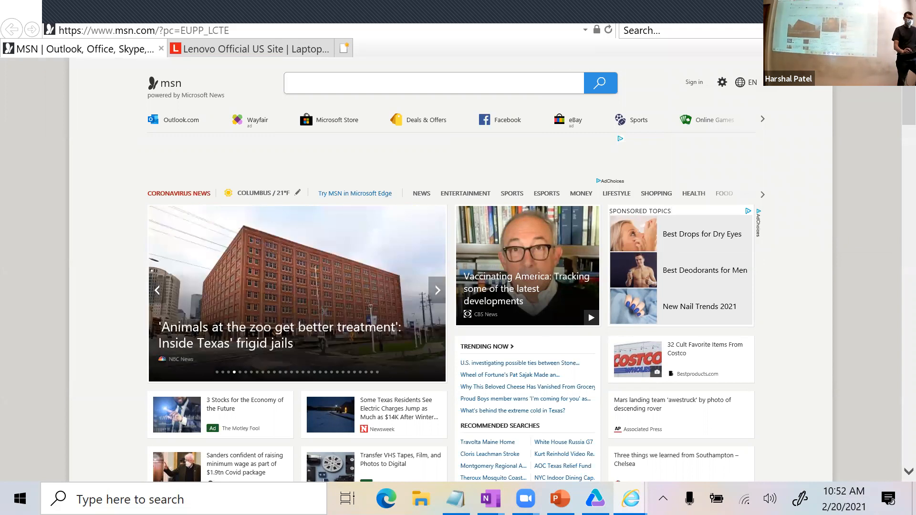
{"action": "key", "text": "alt+F4"}
{"action": "left_click", "coordinate": [435, 258]}
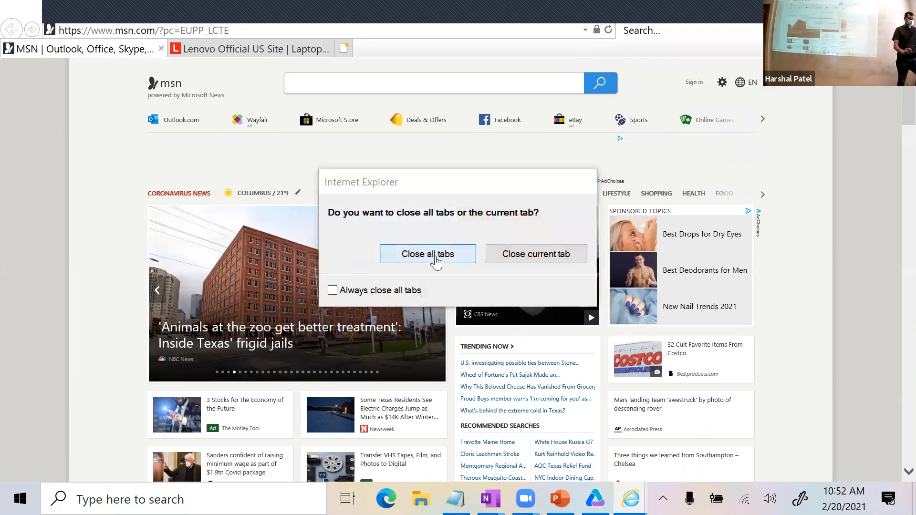
Start recording, enter the user name and password on the ARF home page, and log in.
{"action": "left_click", "coordinate": [231, 52]}
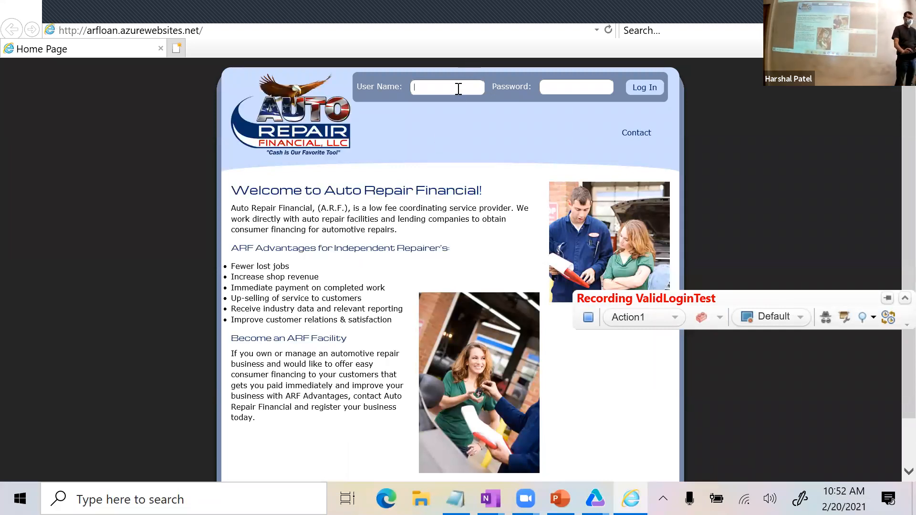
{"action": "type", "text": "training"}
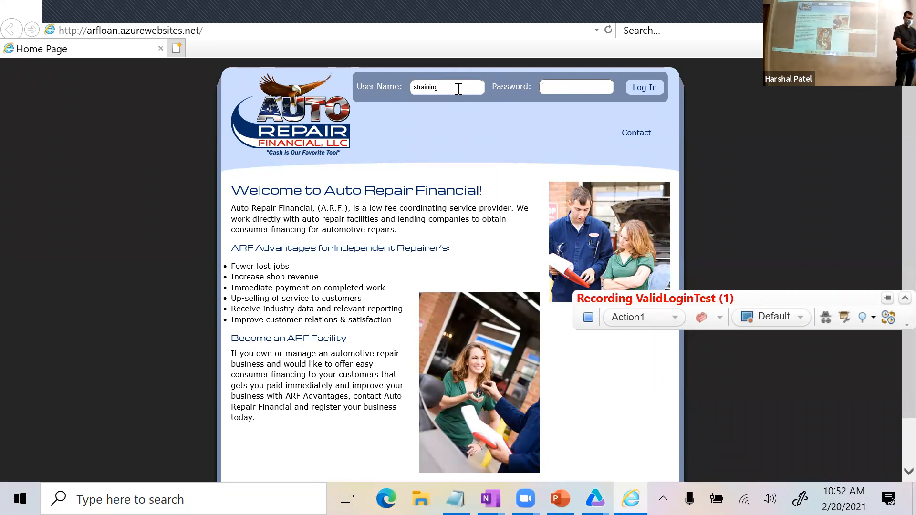
{"action": "key", "text": "Tab"}
{"action": "type", "text": "ing"}
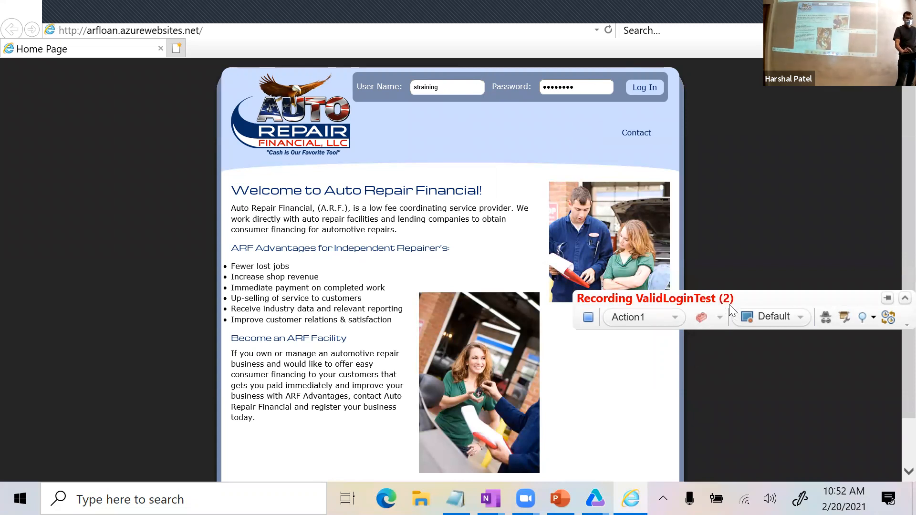
{"action": "left_click_drag", "start_coordinate": [698, 298], "coordinate": [653, 214]}
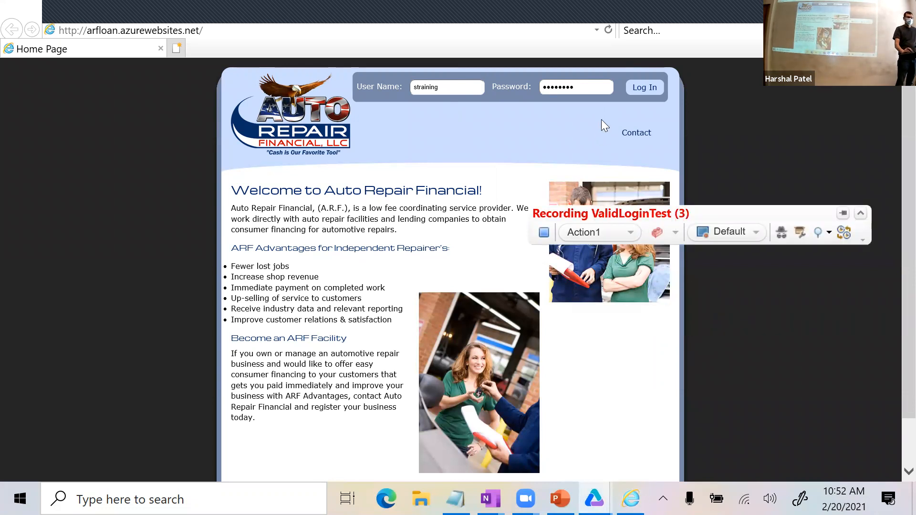
{"action": "left_click", "coordinate": [644, 88]}
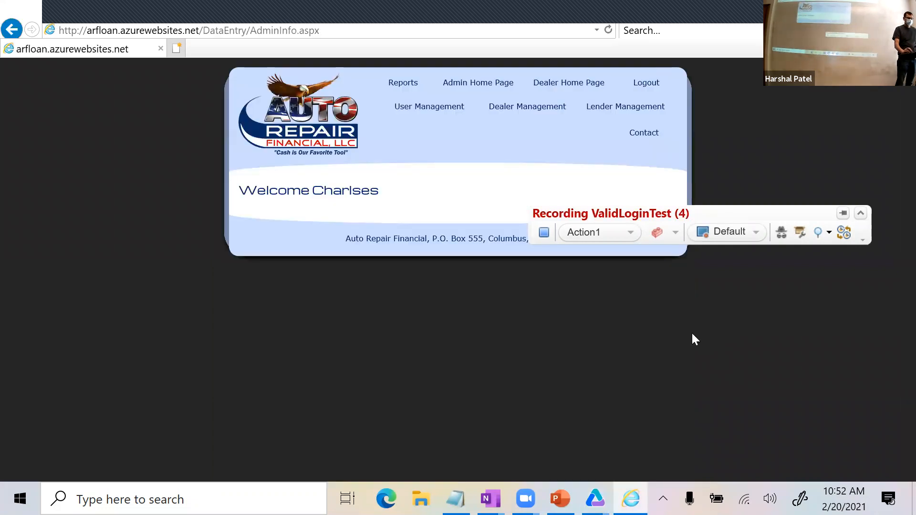
Insert a Text Checkpoint on the name shown in the admin page's Welcome heading.
{"action": "left_click_drag", "start_coordinate": [721, 217], "coordinate": [689, 336]}
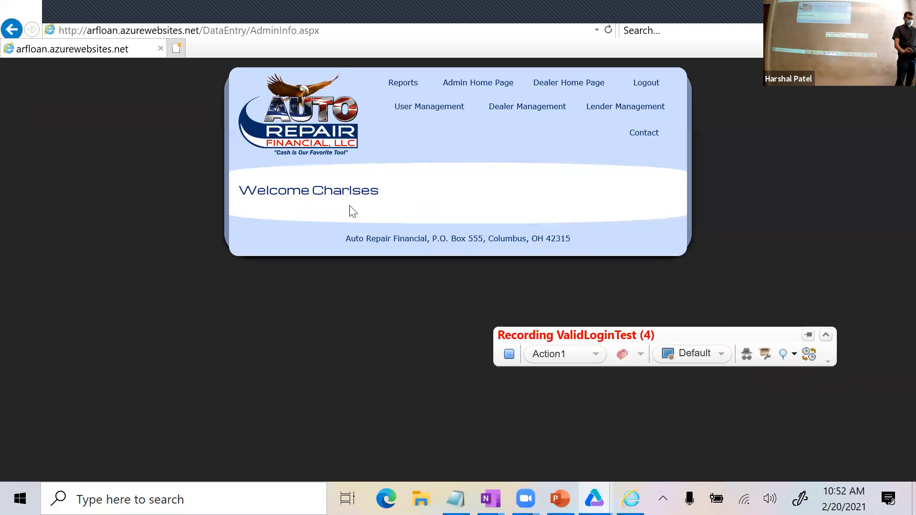
{"action": "left_click", "coordinate": [788, 351]}
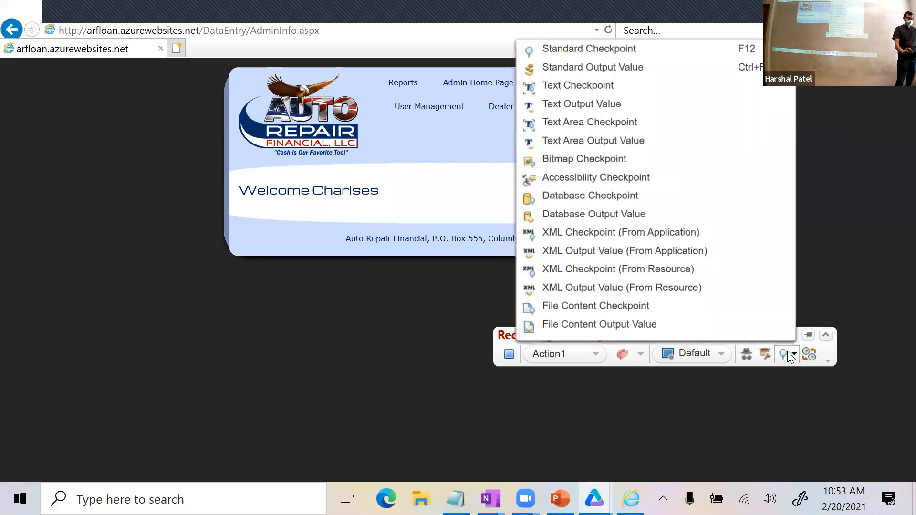
{"action": "left_click", "coordinate": [667, 86]}
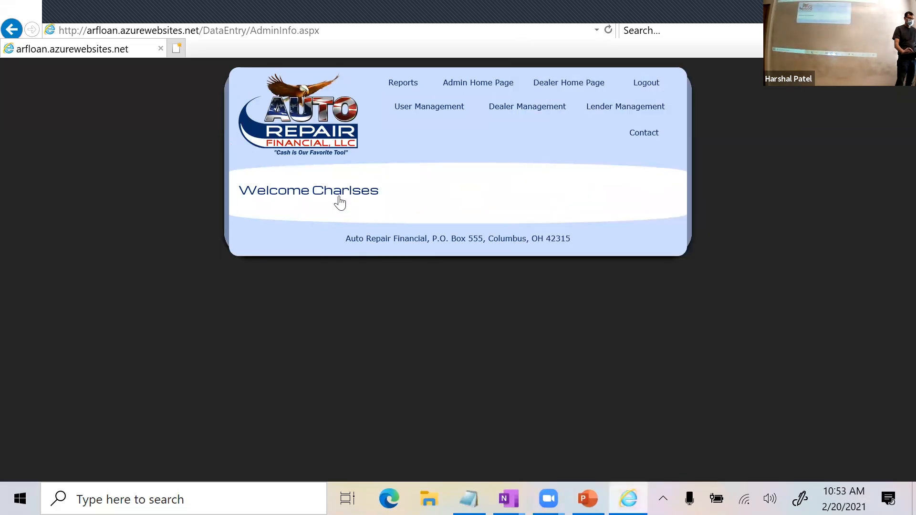
{"action": "left_click", "coordinate": [339, 201]}
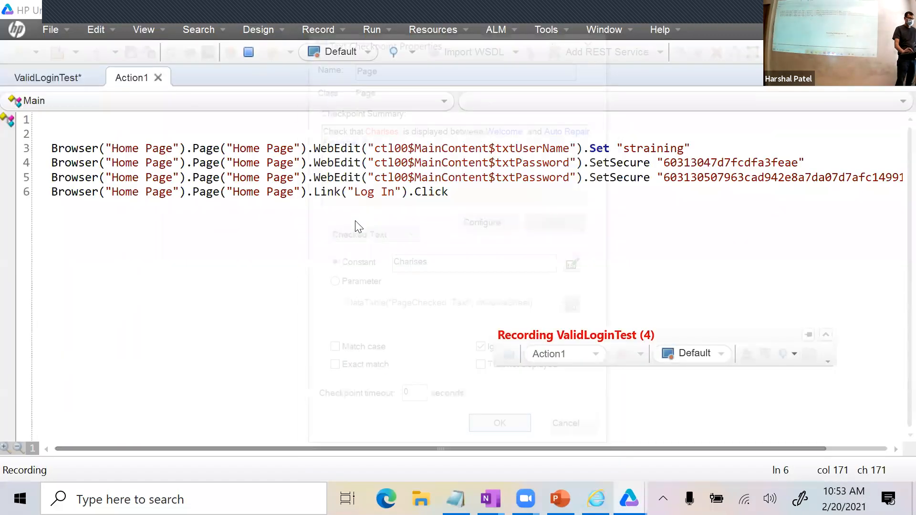
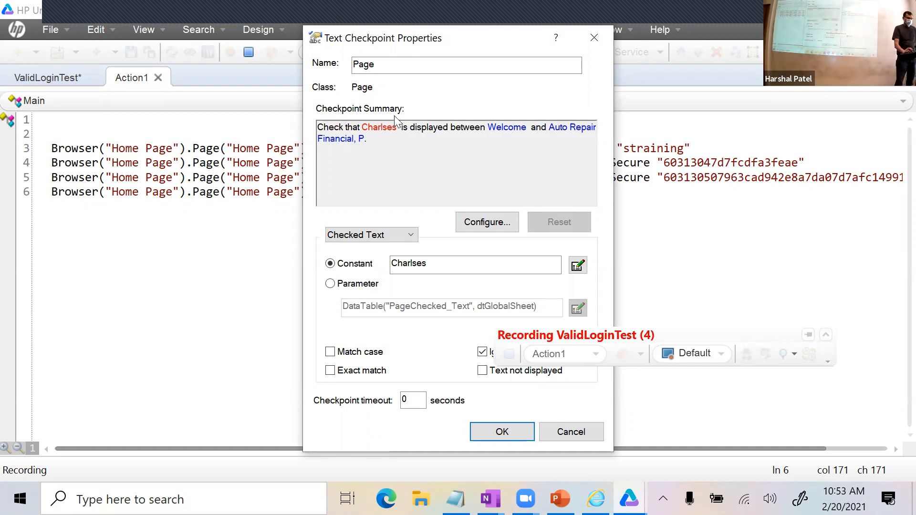
Accept the welcome-name text checkpoint, close the browser as a recorded step, and stop recording.
{"action": "double_click", "coordinate": [375, 127]}
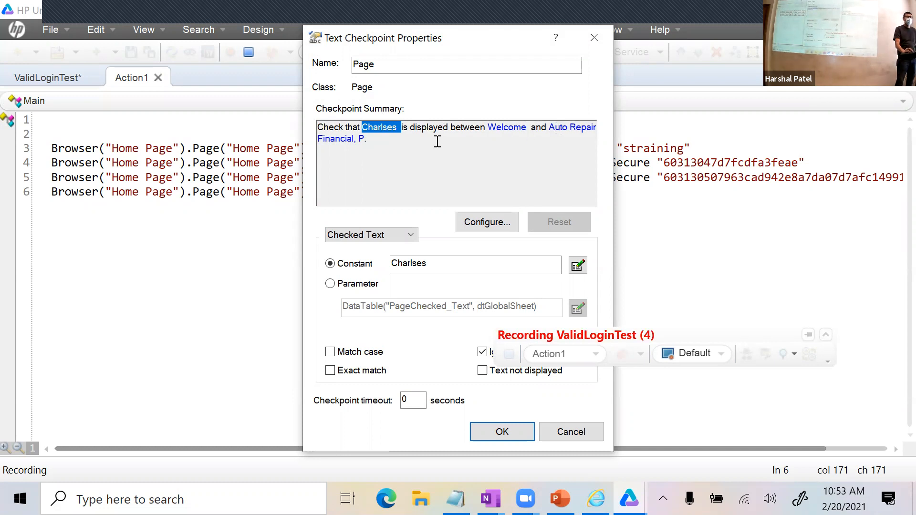
{"action": "left_click", "coordinate": [501, 429]}
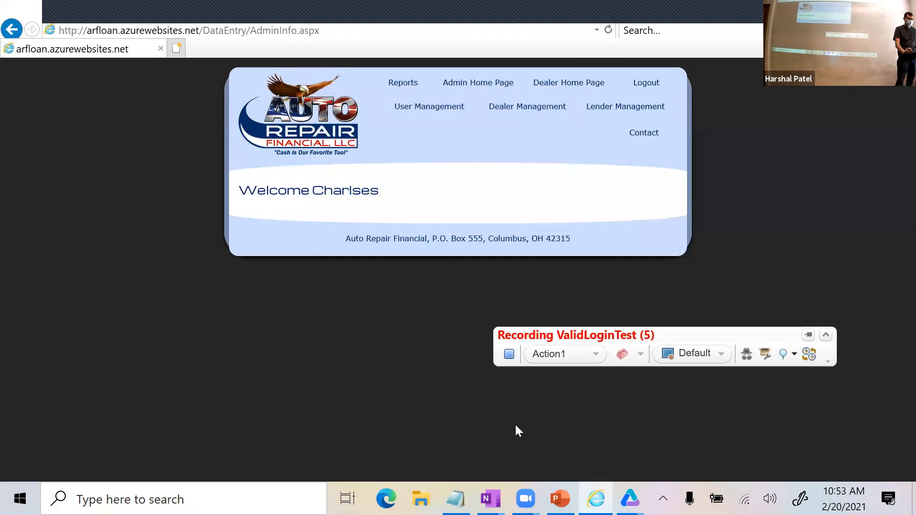
{"action": "left_click", "coordinate": [899, 8]}
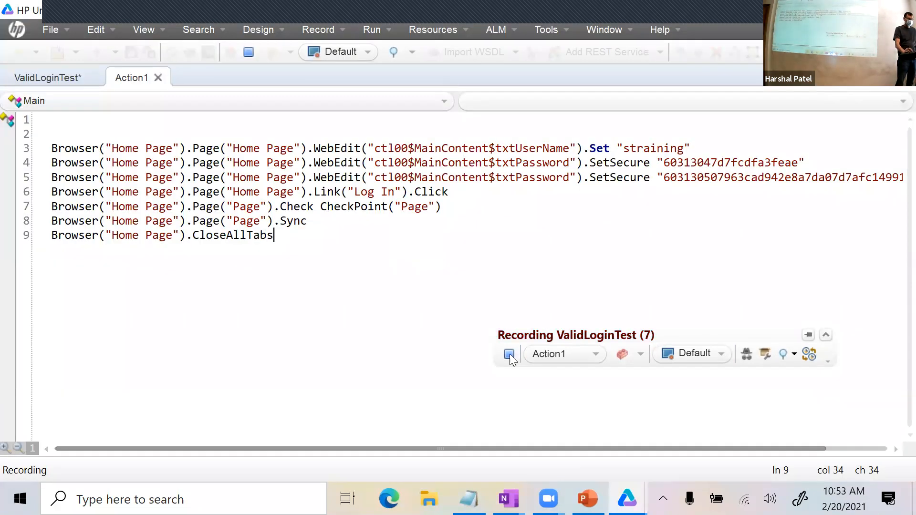
{"action": "left_click", "coordinate": [509, 353]}
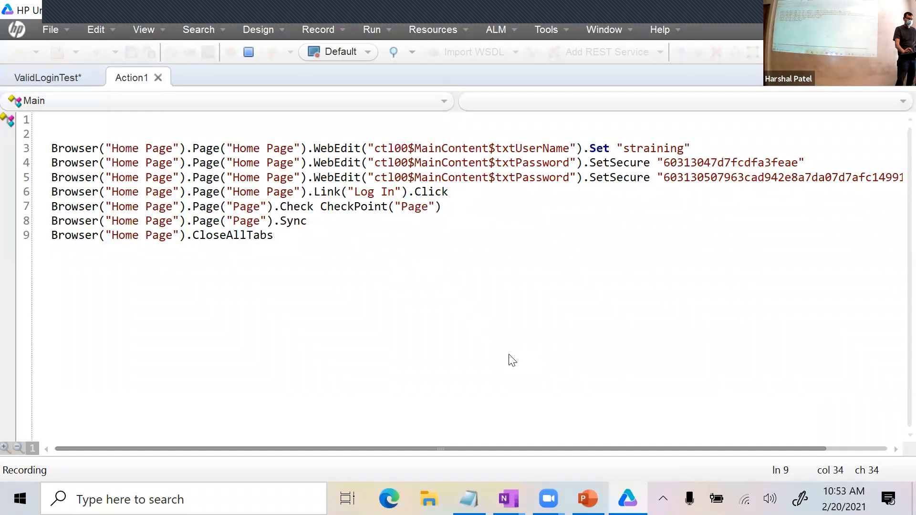
Delete the two blank leading lines and the duplicate SetSecure password line from the script.
{"action": "left_click", "coordinate": [466, 123]}
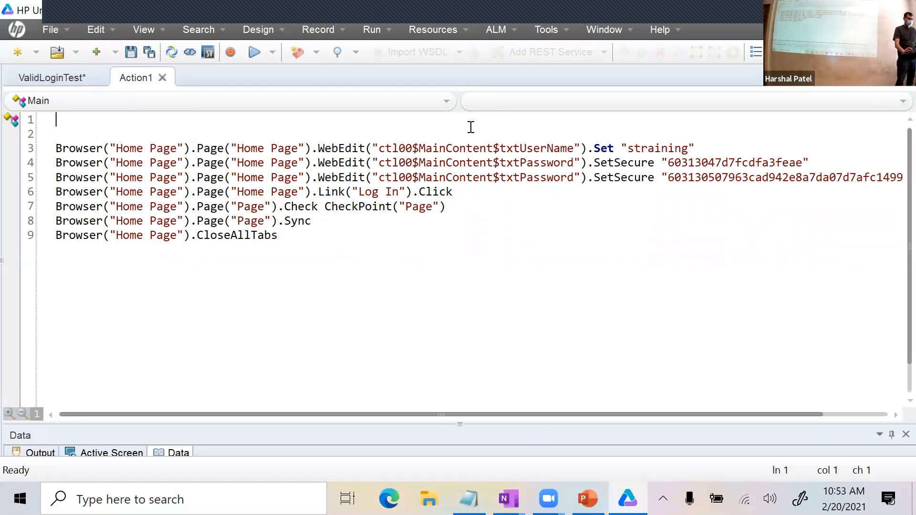
{"action": "key", "text": "Delete"}
{"action": "key", "text": "Delete"}
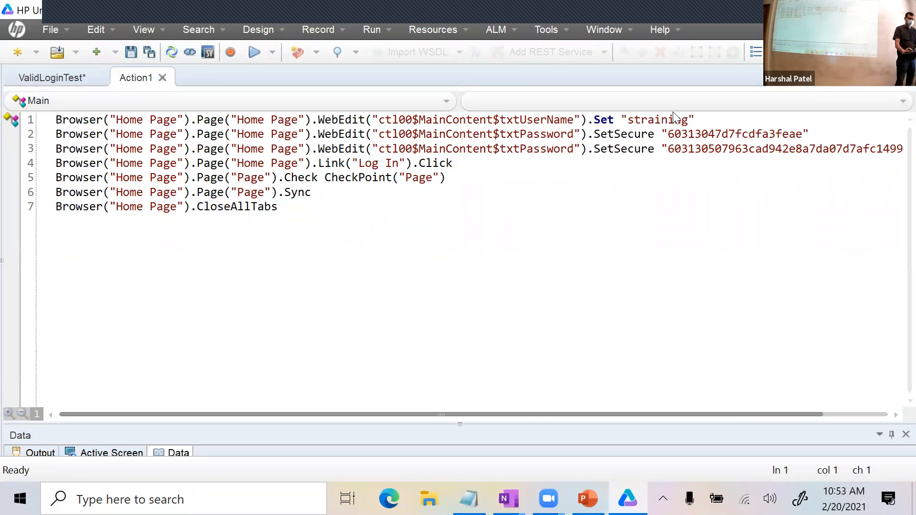
{"action": "left_click_drag", "start_coordinate": [810, 134], "coordinate": [14, 140]}
{"action": "key", "text": "Delete"}
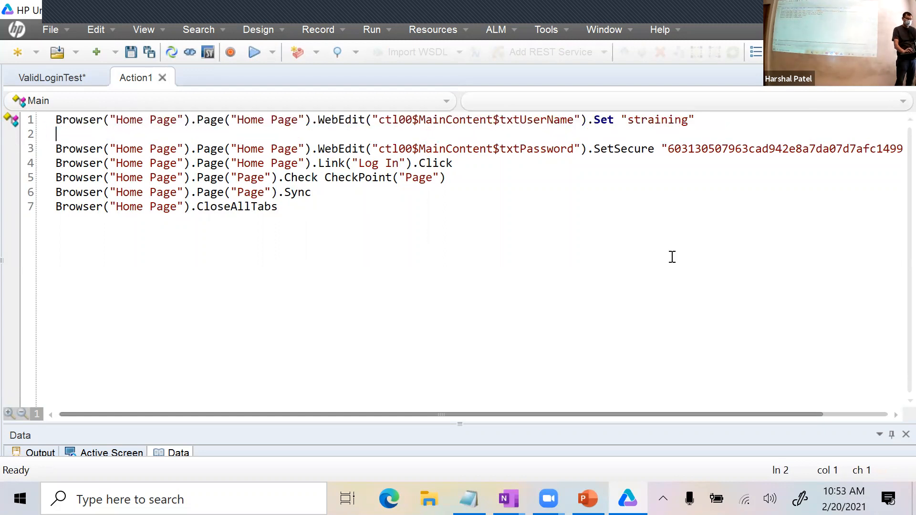
{"action": "key", "text": "Delete"}
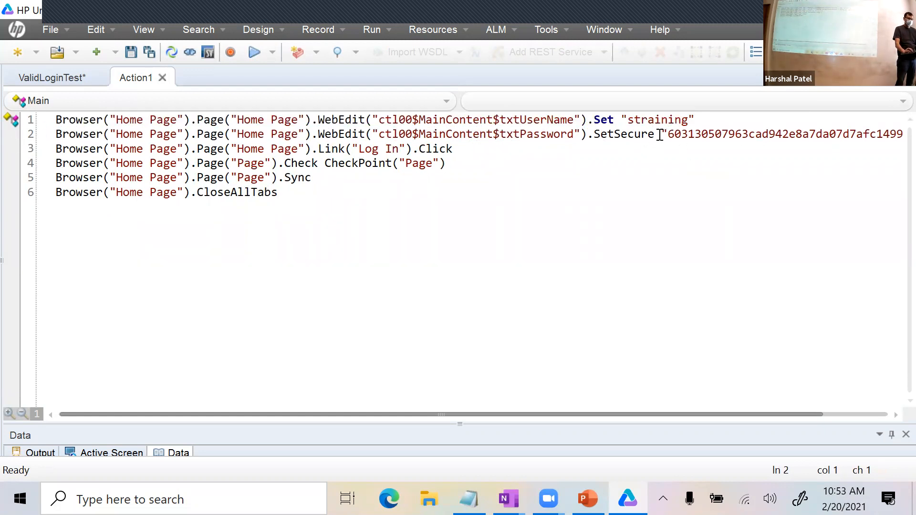
Highlight the text checkpoint line in the Action1 script to review it.
{"action": "left_click", "coordinate": [426, 164]}
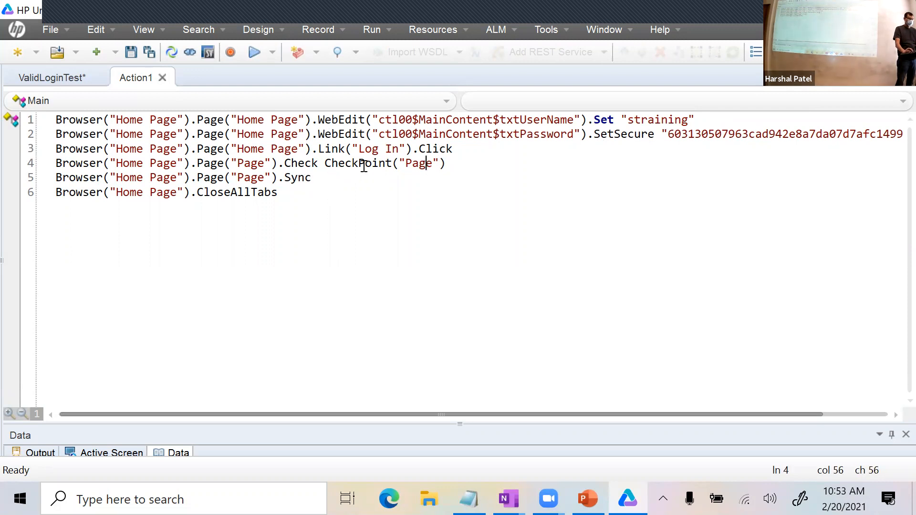
{"action": "left_click_drag", "start_coordinate": [450, 163], "coordinate": [56, 162]}
{"action": "left_click", "coordinate": [453, 149]}
{"action": "left_click_drag", "start_coordinate": [446, 163], "coordinate": [65, 167]}
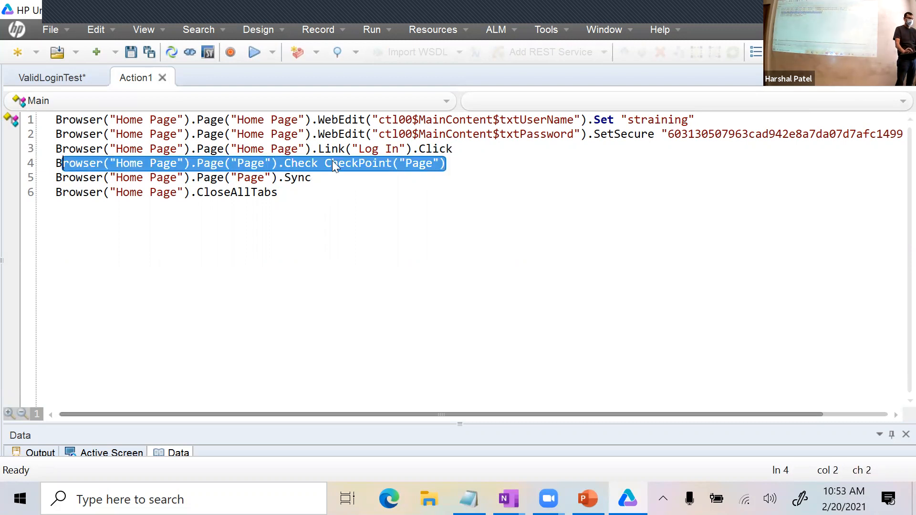
{"action": "left_click", "coordinate": [314, 180]}
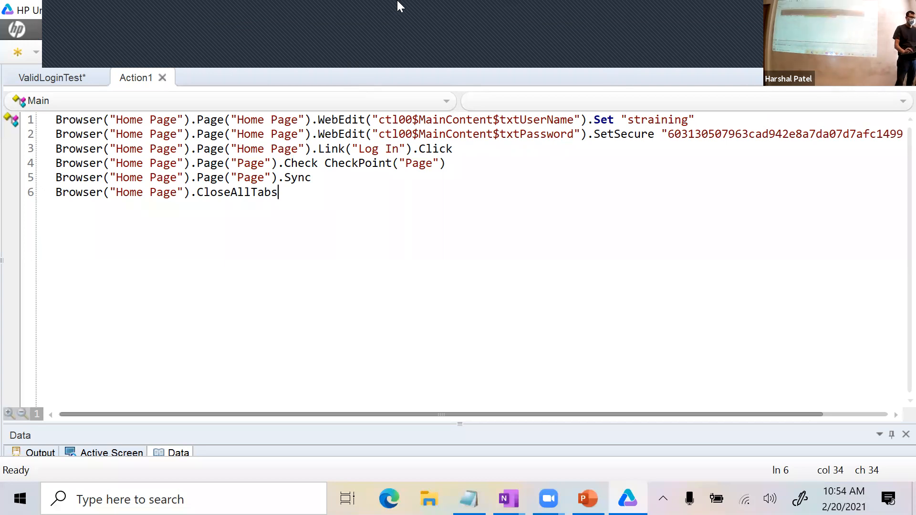
{"action": "left_click", "coordinate": [443, 28]}
{"action": "left_click", "coordinate": [426, 52]}
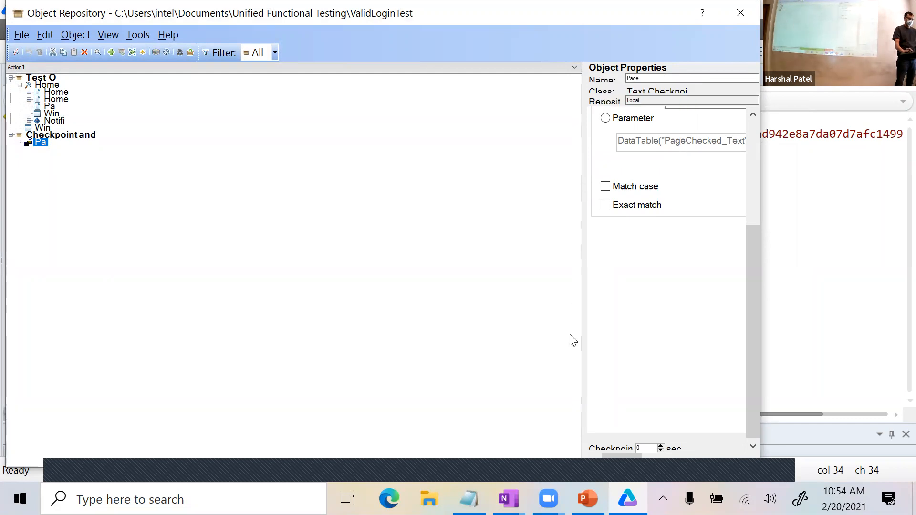
{"action": "left_click_drag", "start_coordinate": [762, 336], "coordinate": [899, 334]}
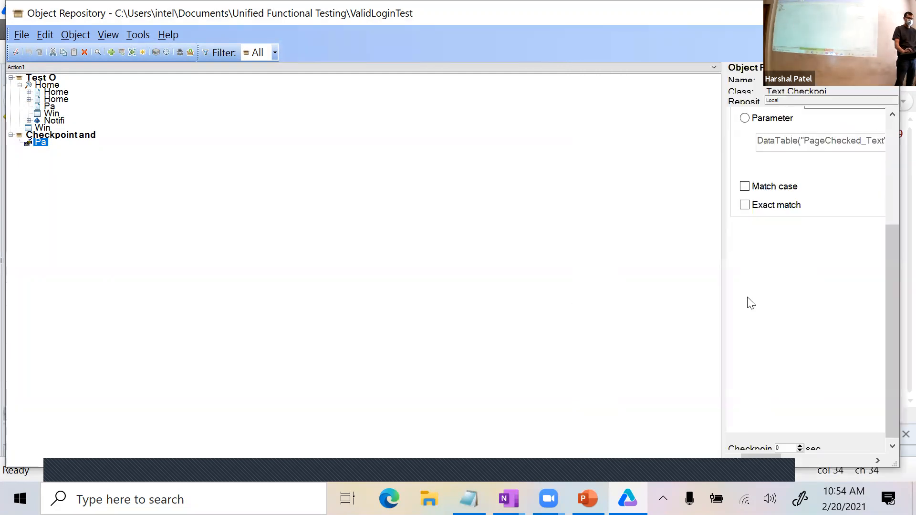
{"action": "left_click_drag", "start_coordinate": [719, 284], "coordinate": [345, 258]}
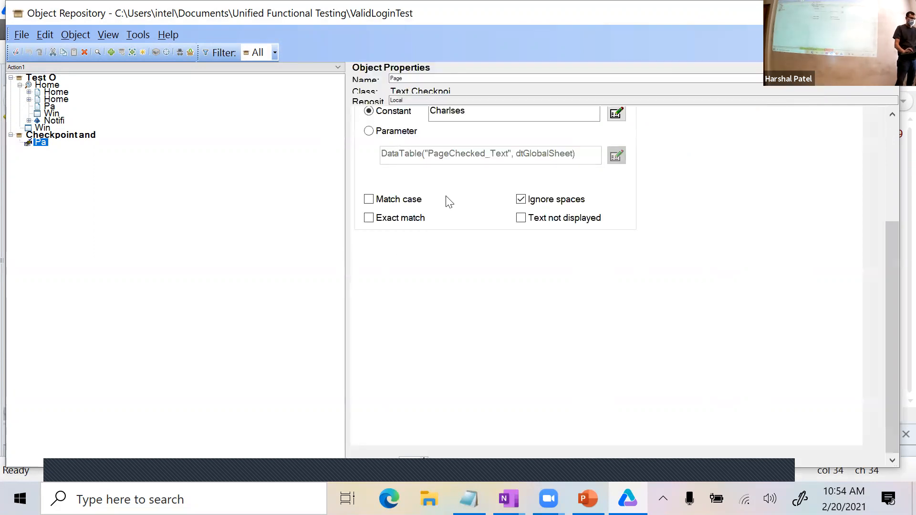
{"action": "scroll", "coordinate": [674, 262], "scroll_direction": "up", "scroll_amount": 5}
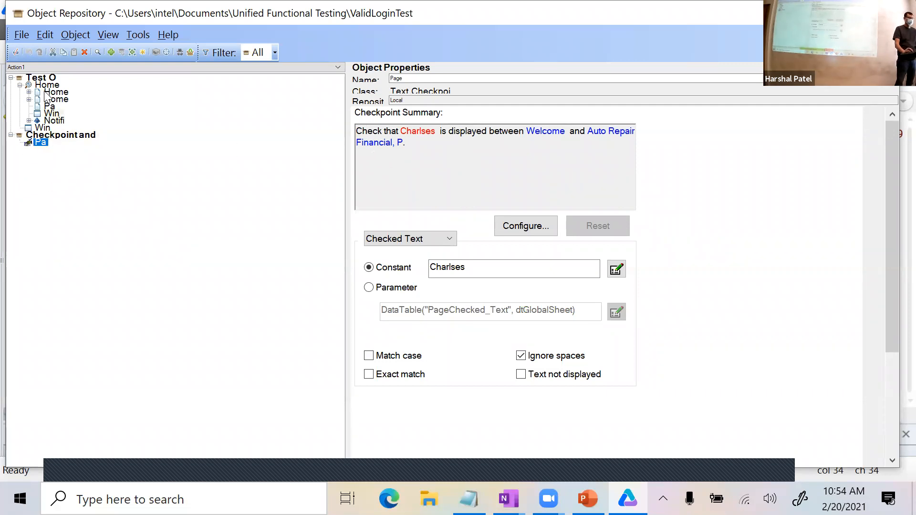
{"action": "left_click", "coordinate": [40, 142]}
{"action": "left_click_drag", "start_coordinate": [413, 145], "coordinate": [367, 145]}
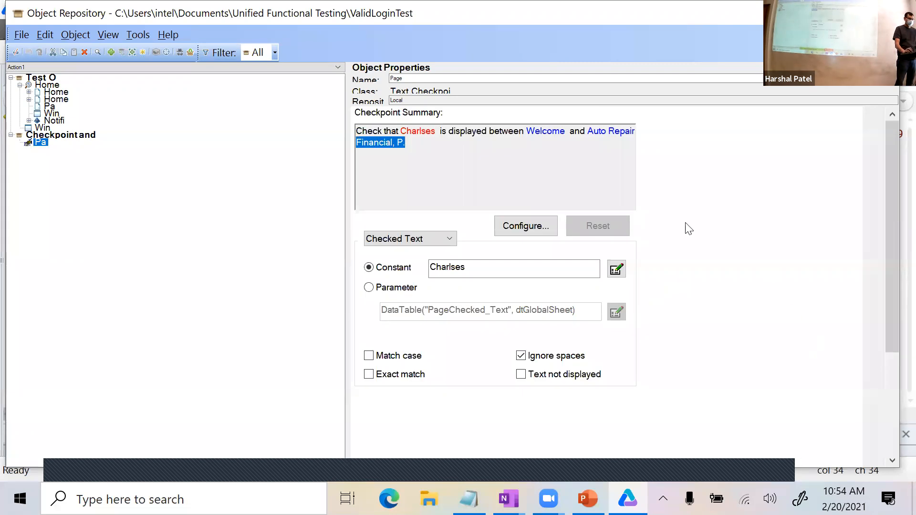
{"action": "scroll", "coordinate": [481, 149], "scroll_direction": "down", "scroll_amount": 3}
{"action": "scroll", "coordinate": [811, 255], "scroll_direction": "up", "scroll_amount": 3}
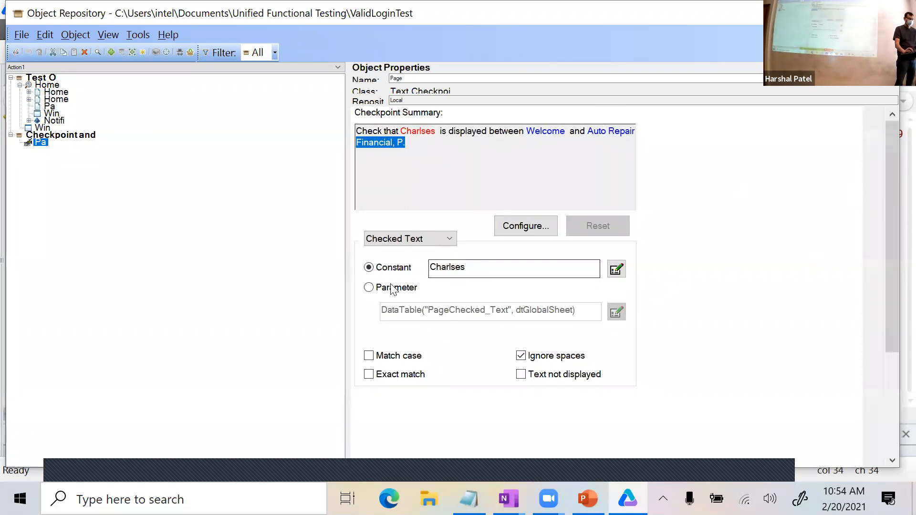
{"action": "left_click_drag", "start_coordinate": [474, 268], "coordinate": [462, 270]}
{"action": "left_click", "coordinate": [483, 112]}
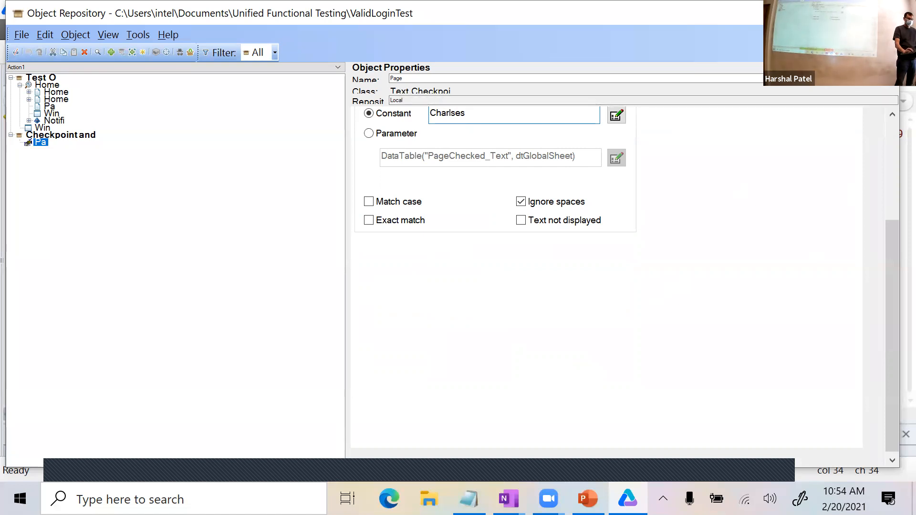
{"action": "left_click", "coordinate": [882, 13]}
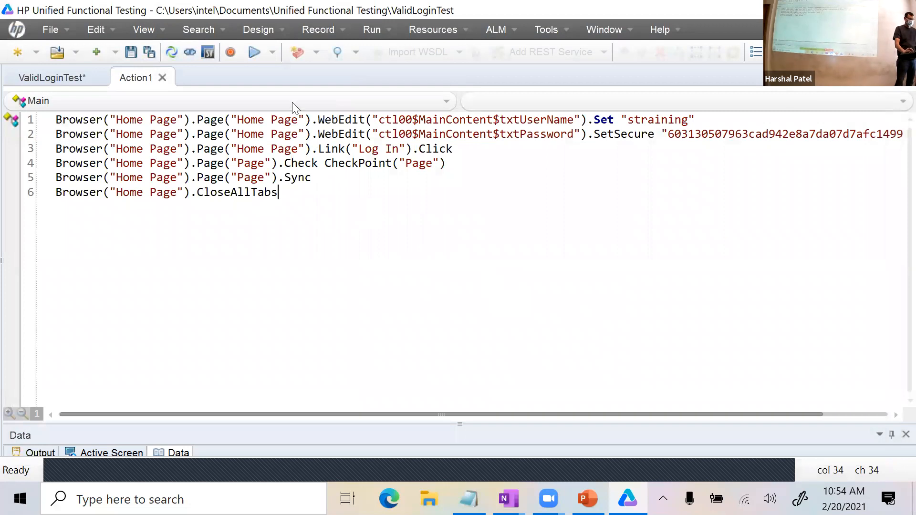
Run ValidLoginTest and widen the Run Results details area.
{"action": "left_click", "coordinate": [260, 51]}
{"action": "left_click", "coordinate": [555, 292]}
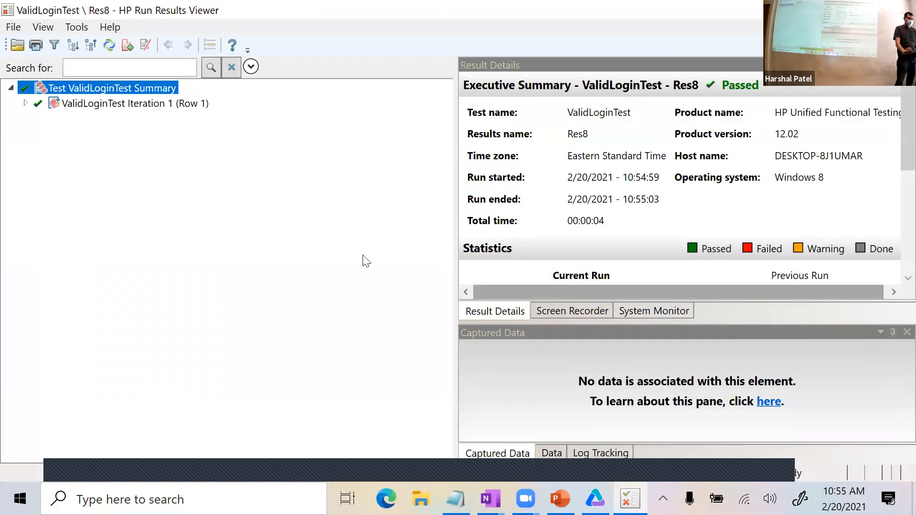
{"action": "left_click_drag", "start_coordinate": [453, 180], "coordinate": [253, 153]}
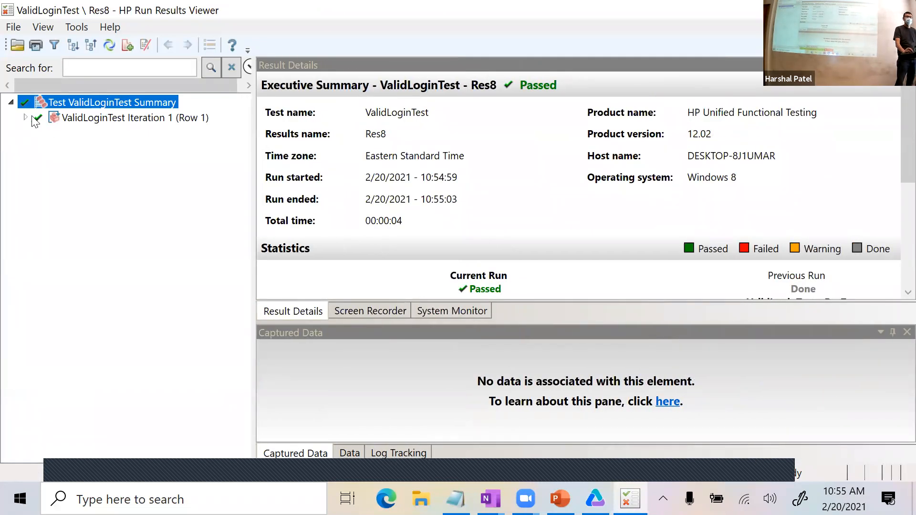
Open the passed Page text checkpoint, highlight the captured name and boundary text, then close the viewer.
{"action": "scroll", "coordinate": [894, 181], "scroll_direction": "down", "scroll_amount": 3}
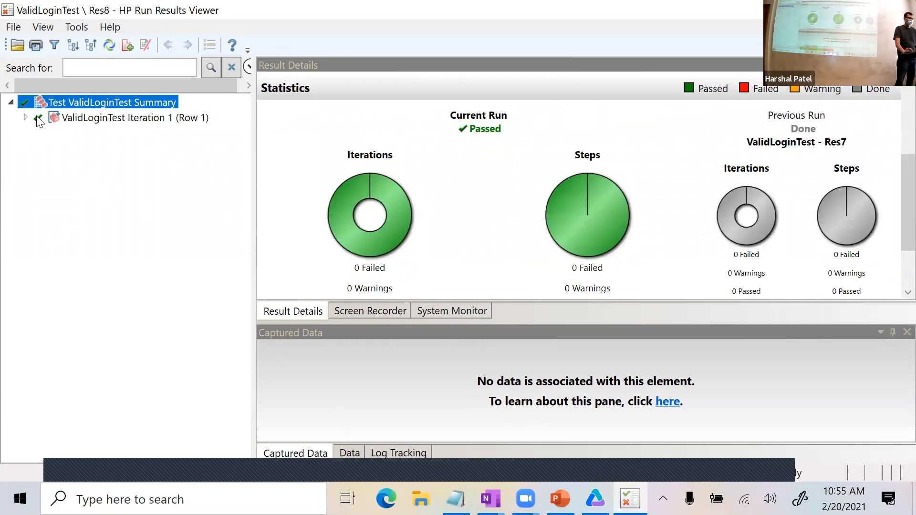
{"action": "left_click", "coordinate": [24, 118]}
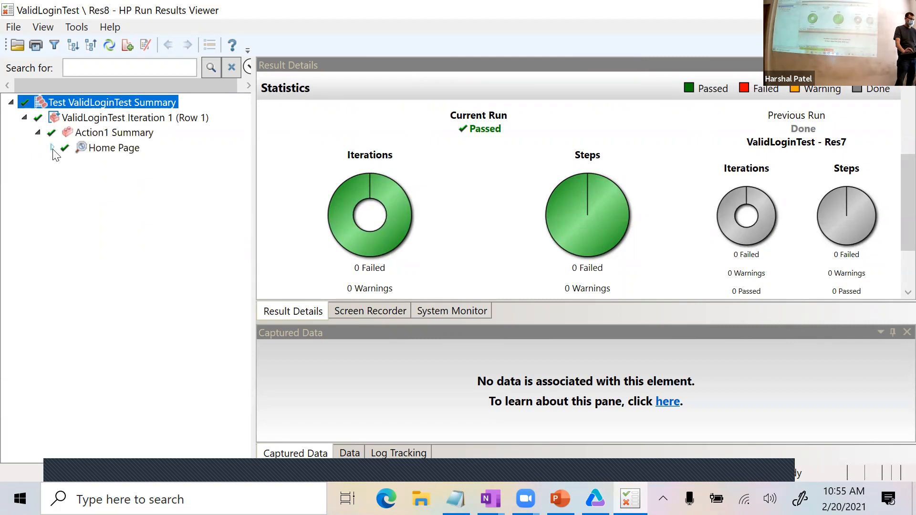
{"action": "left_click", "coordinate": [52, 148]}
{"action": "left_click", "coordinate": [65, 177]}
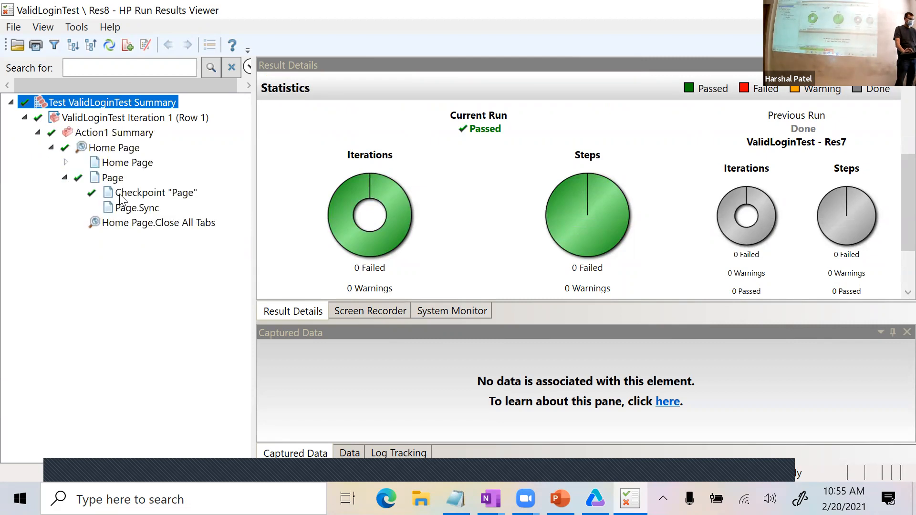
{"action": "left_click", "coordinate": [148, 193]}
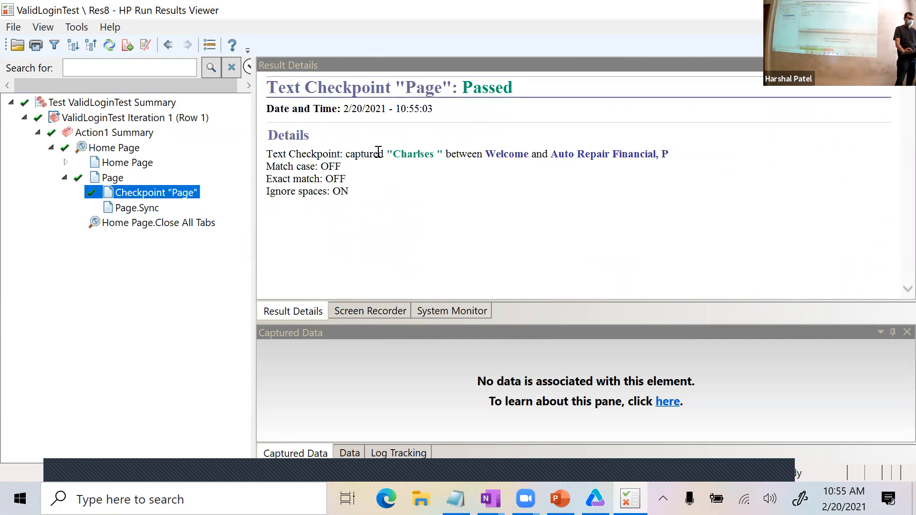
{"action": "left_click_drag", "start_coordinate": [395, 150], "coordinate": [436, 150]}
{"action": "left_click_drag", "start_coordinate": [495, 157], "coordinate": [710, 154]}
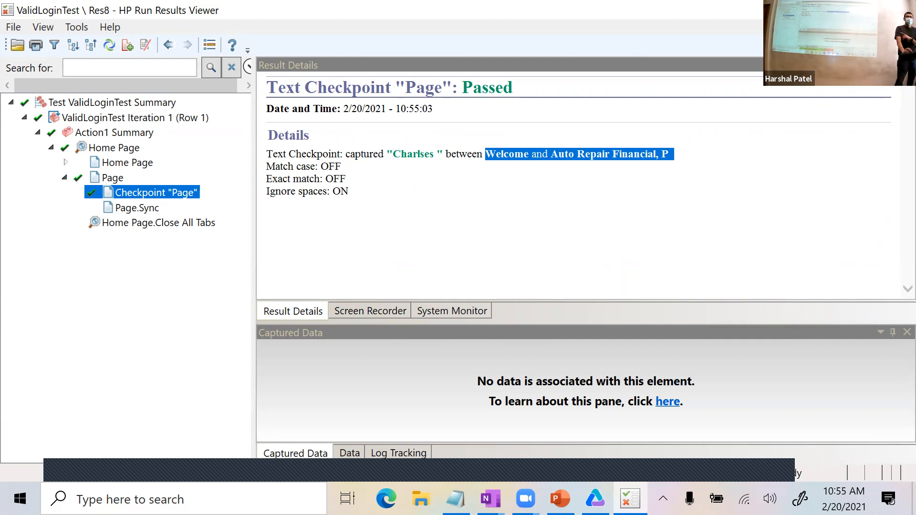
{"action": "key", "text": "alt+F4"}
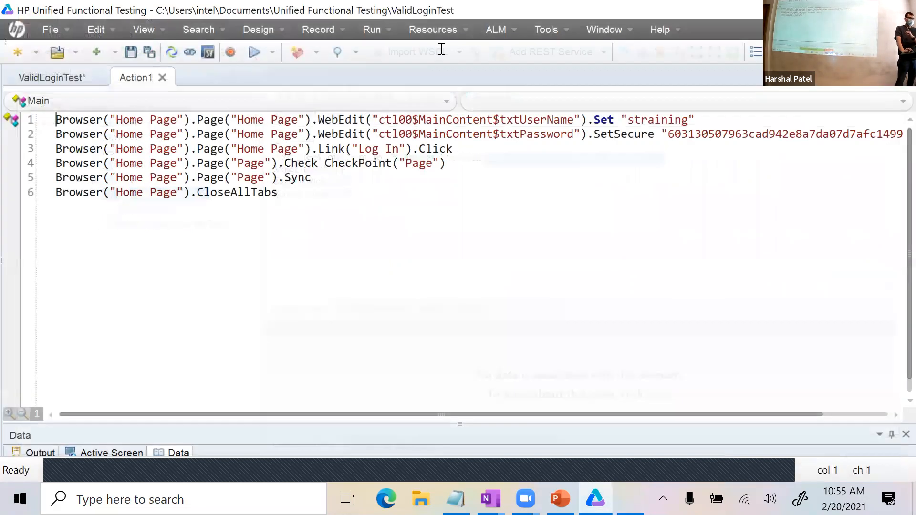
In the Object Repository, change the Page checkpoint's expected constant to the user's first name.
{"action": "left_click", "coordinate": [432, 30]}
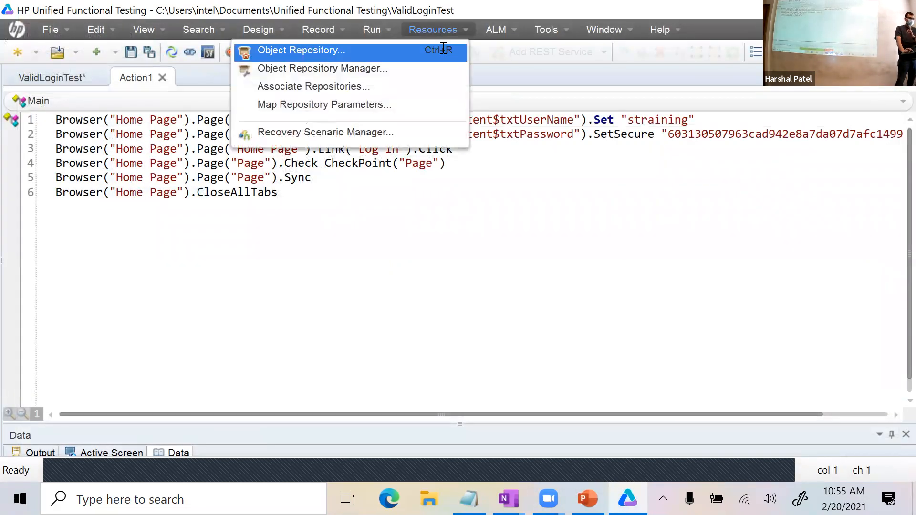
{"action": "left_click", "coordinate": [388, 55]}
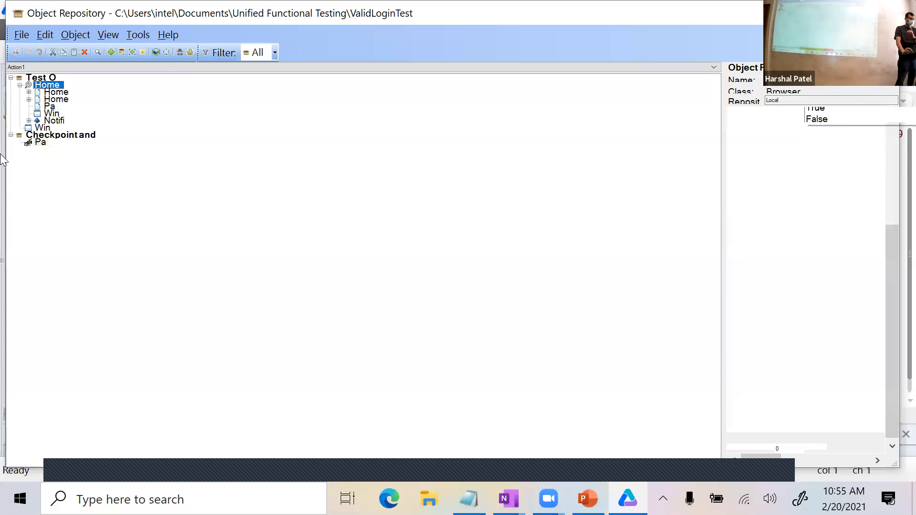
{"action": "left_click", "coordinate": [40, 142]}
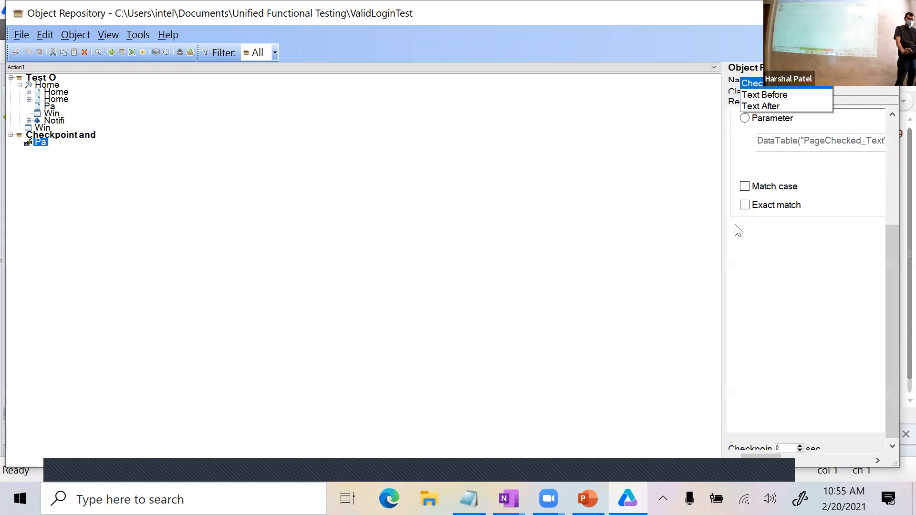
{"action": "left_click_drag", "start_coordinate": [721, 214], "coordinate": [348, 201]}
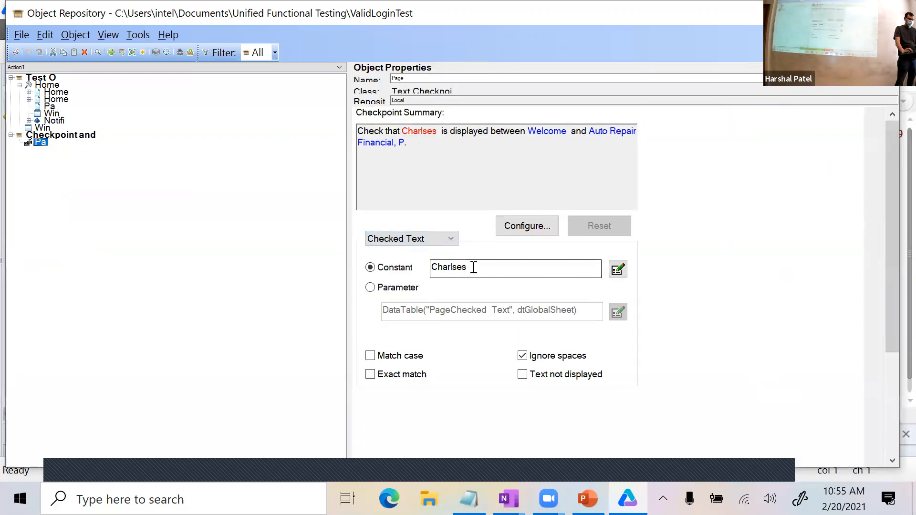
{"action": "left_click", "coordinate": [466, 267]}
{"action": "scroll", "coordinate": [468, 270], "scroll_direction": "down", "scroll_amount": 3}
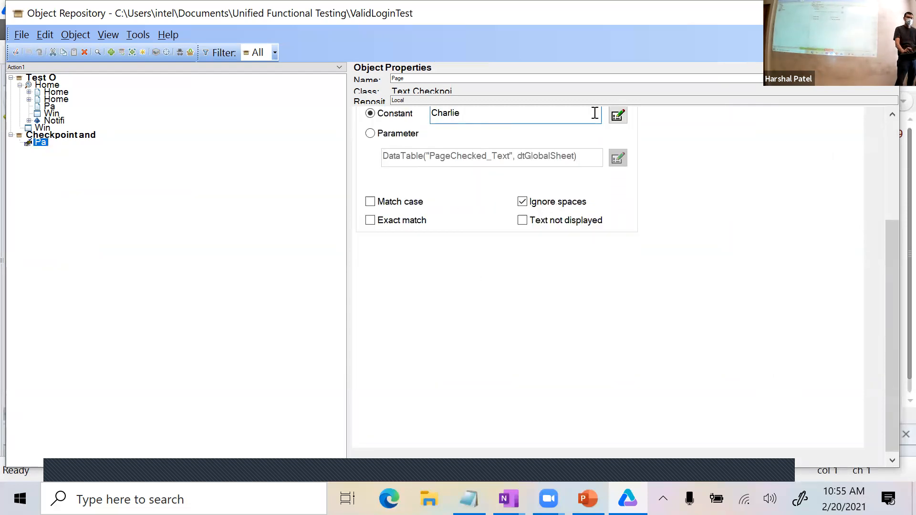
{"action": "scroll", "coordinate": [708, 340], "scroll_direction": "up", "scroll_amount": 3}
{"action": "left_click_drag", "start_coordinate": [537, 139], "coordinate": [589, 187]}
{"action": "scroll", "coordinate": [359, 131], "scroll_direction": "down", "scroll_amount": 3}
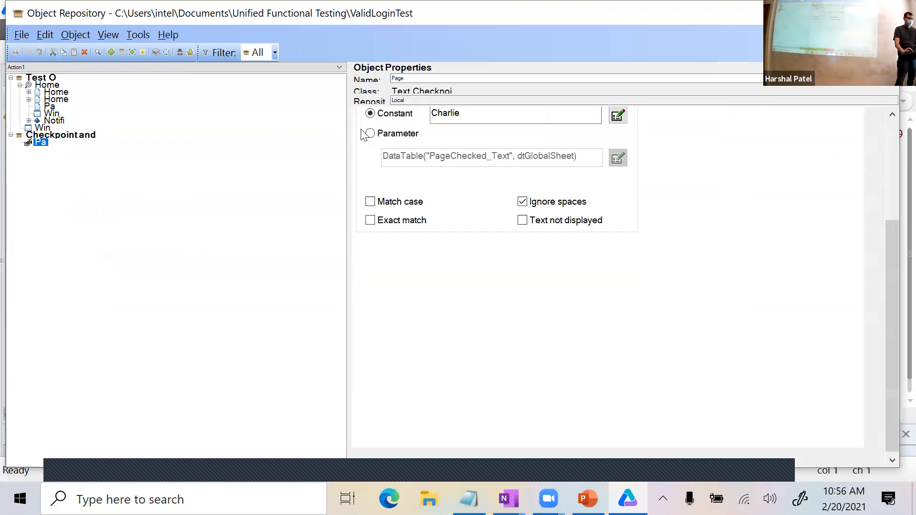
{"action": "scroll", "coordinate": [509, 210], "scroll_direction": "up", "scroll_amount": 3}
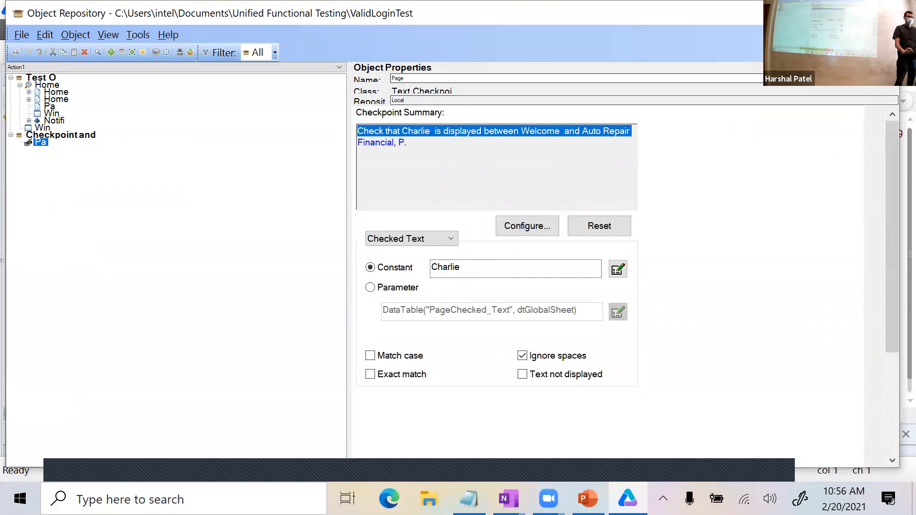
{"action": "left_click", "coordinate": [881, 13]}
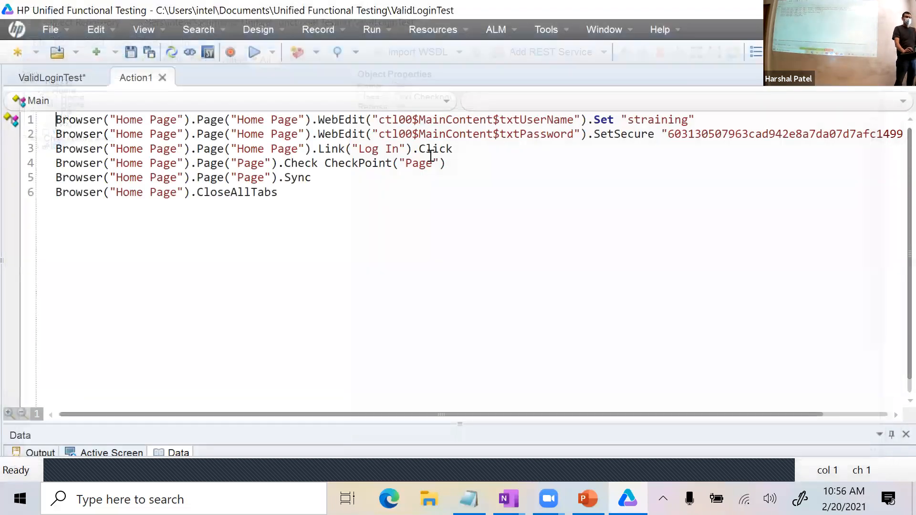
Rerun ValidLoginTest from the Action1 script.
{"action": "left_click", "coordinate": [353, 190]}
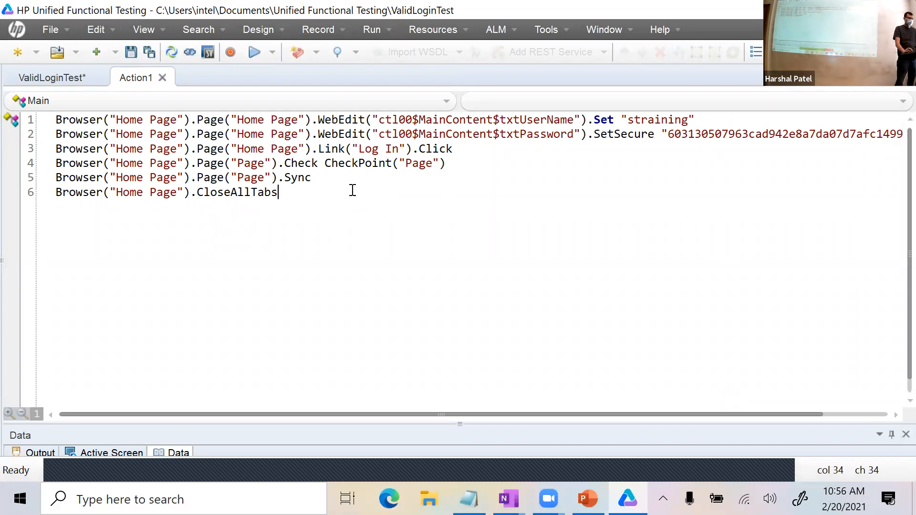
{"action": "left_click", "coordinate": [254, 52]}
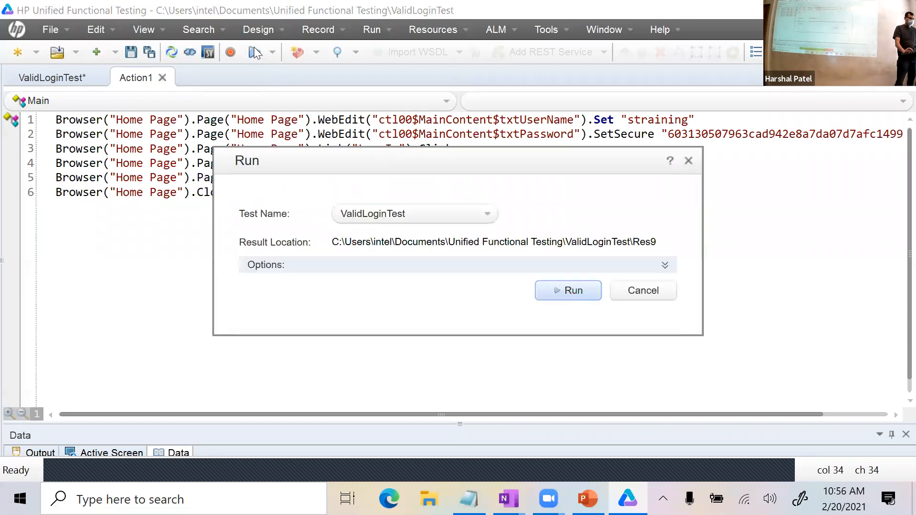
{"action": "left_click", "coordinate": [562, 290]}
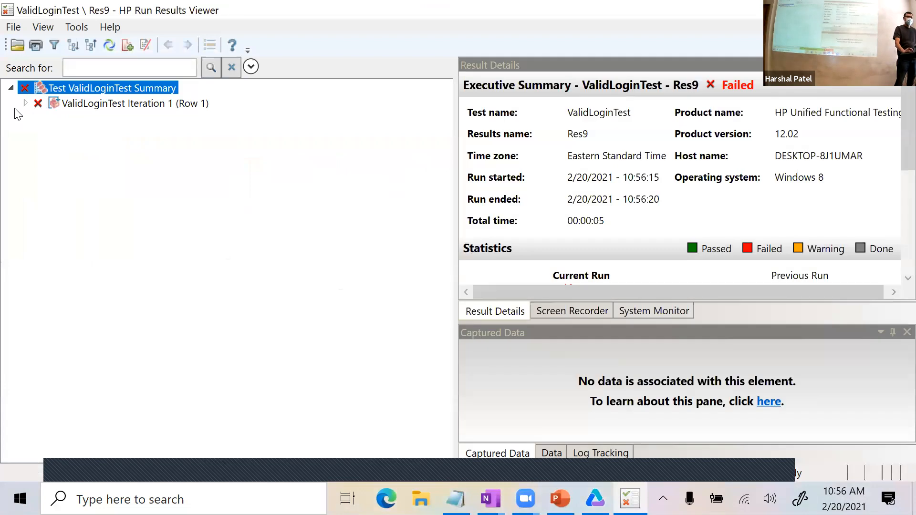
Open the failed Page checkpoint, compare the captured and expected names, then close the results.
{"action": "left_click", "coordinate": [25, 103]}
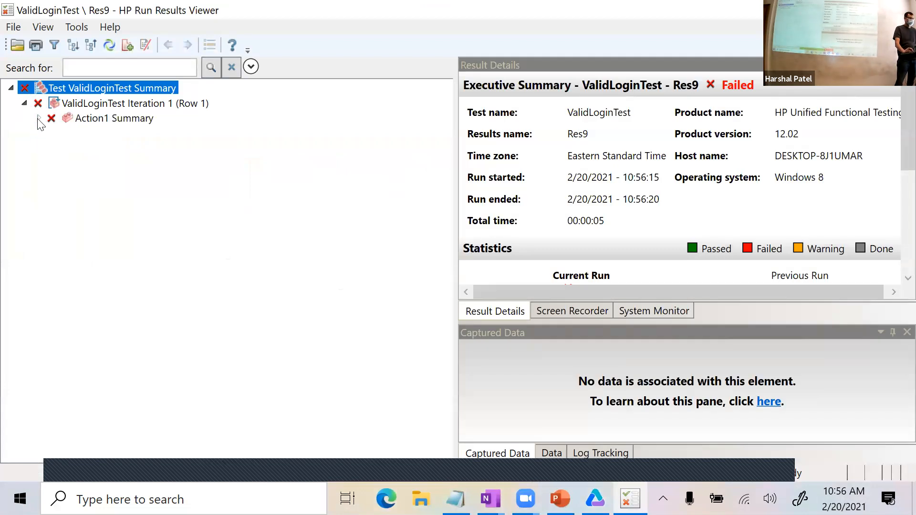
{"action": "left_click", "coordinate": [38, 118]}
{"action": "left_click", "coordinate": [53, 133]}
{"action": "left_click", "coordinate": [64, 163]}
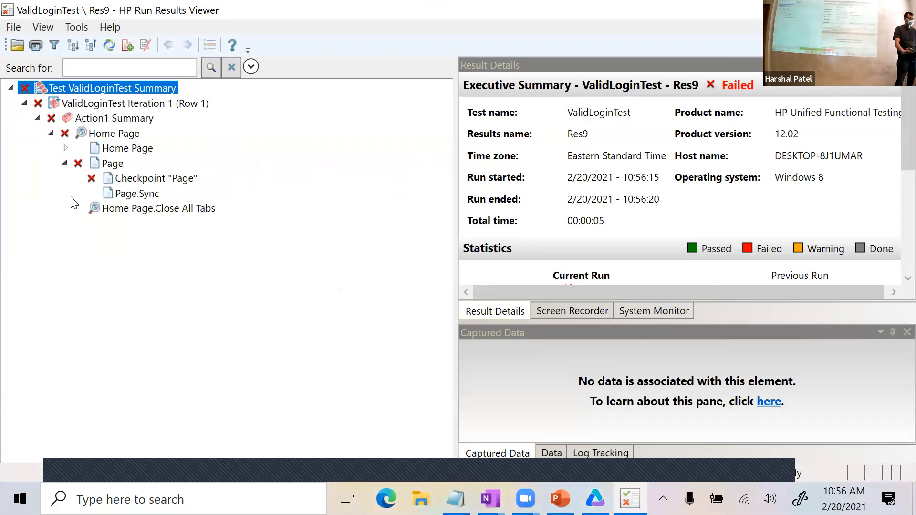
{"action": "left_click", "coordinate": [119, 180]}
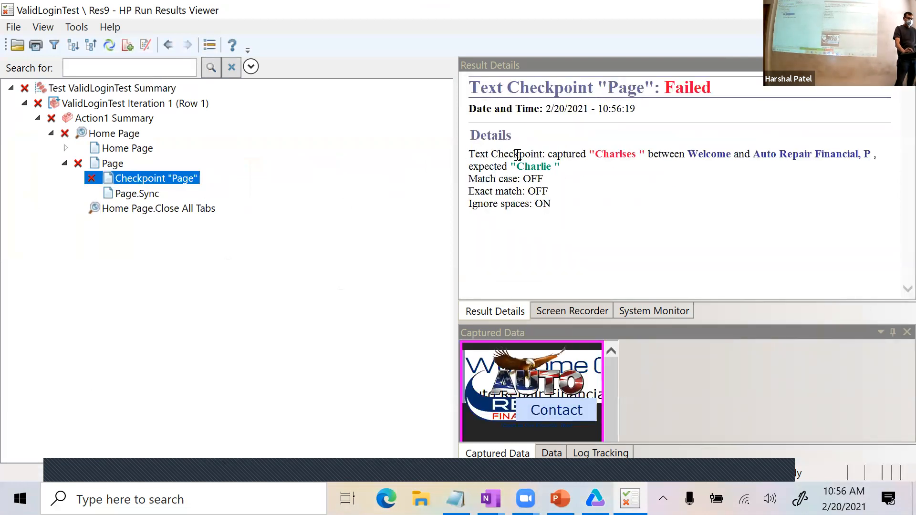
{"action": "left_click_drag", "start_coordinate": [596, 156], "coordinate": [635, 155]}
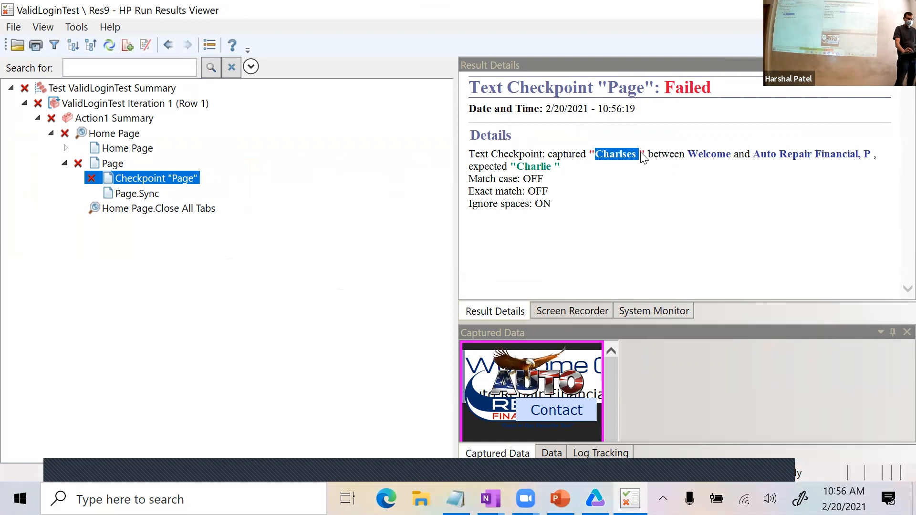
{"action": "left_click_drag", "start_coordinate": [587, 169], "coordinate": [491, 167]}
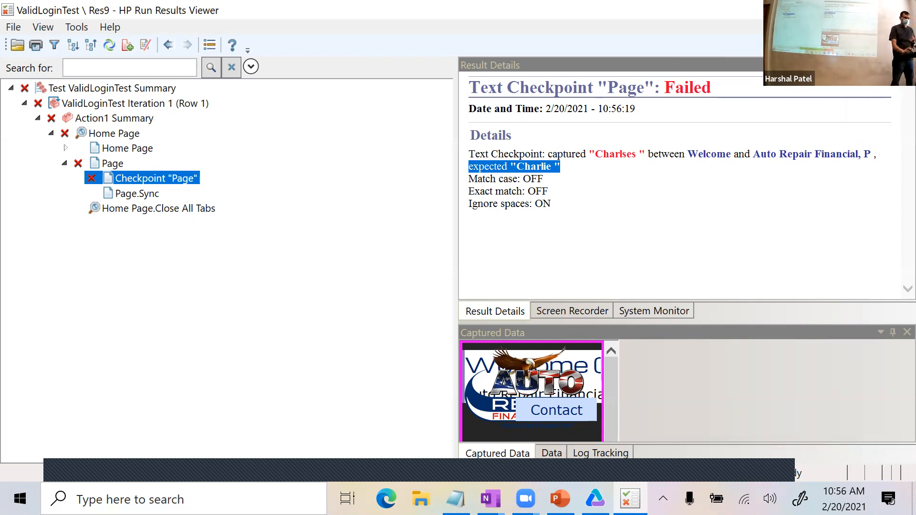
{"action": "left_click", "coordinate": [899, 9]}
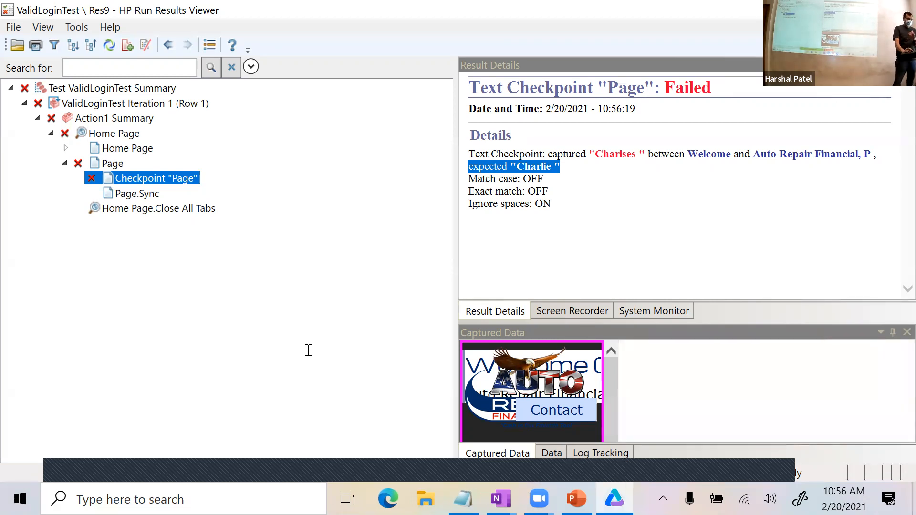
{"action": "left_click", "coordinate": [295, 194]}
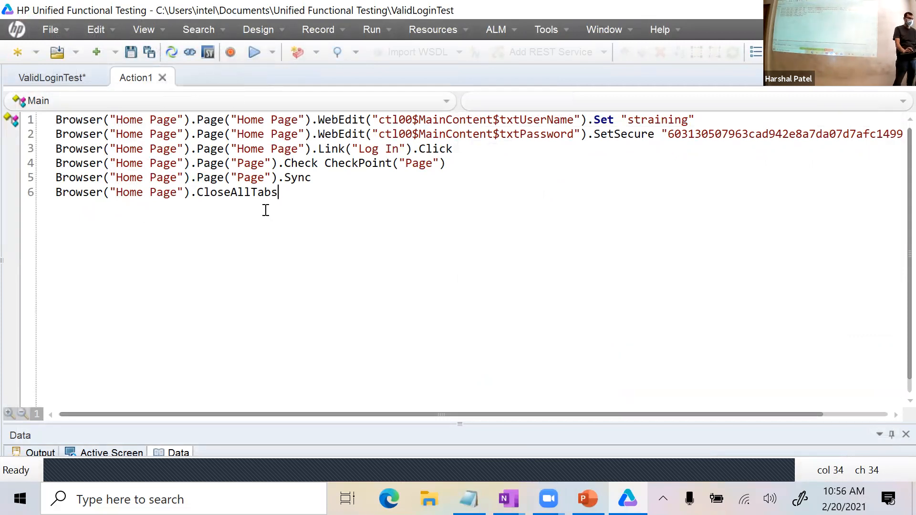
Clear the old script and record a fresh login to the loan site, opening the Admin Home Page.
{"action": "key", "text": "ctrl+a"}
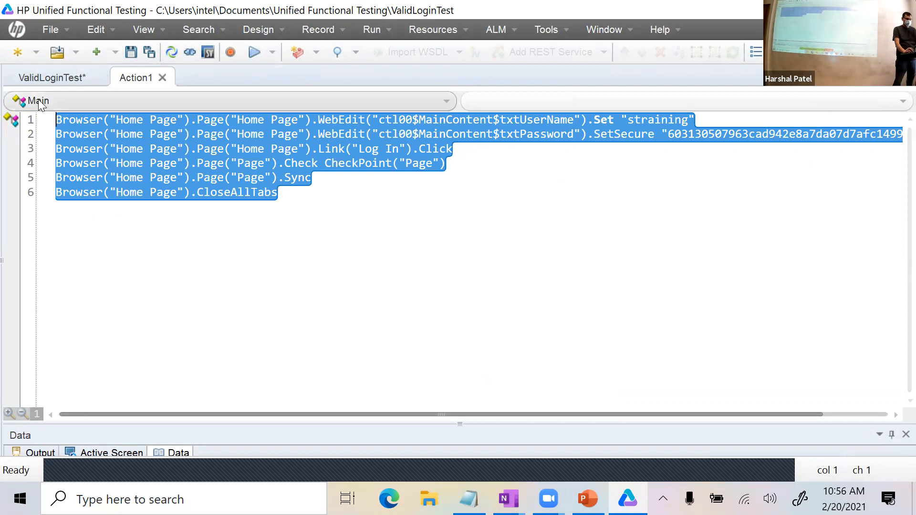
{"action": "key", "text": "Delete"}
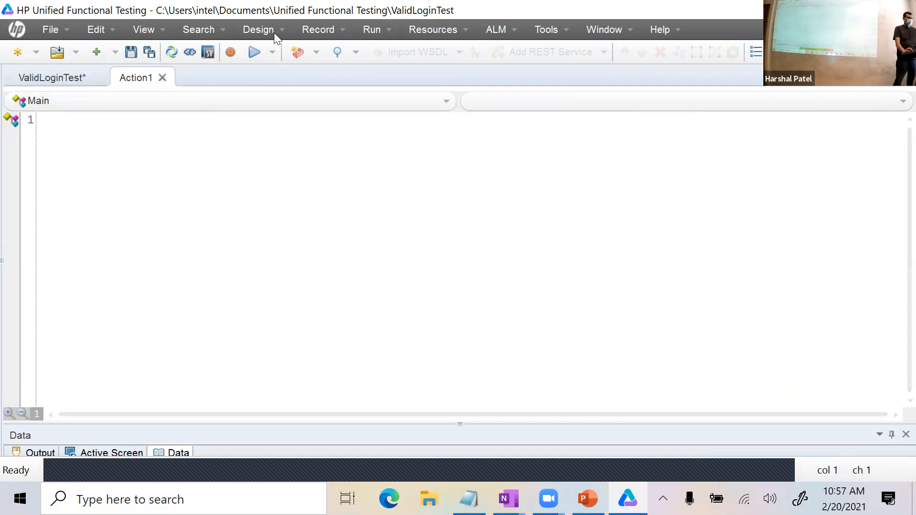
{"action": "left_click", "coordinate": [229, 56]}
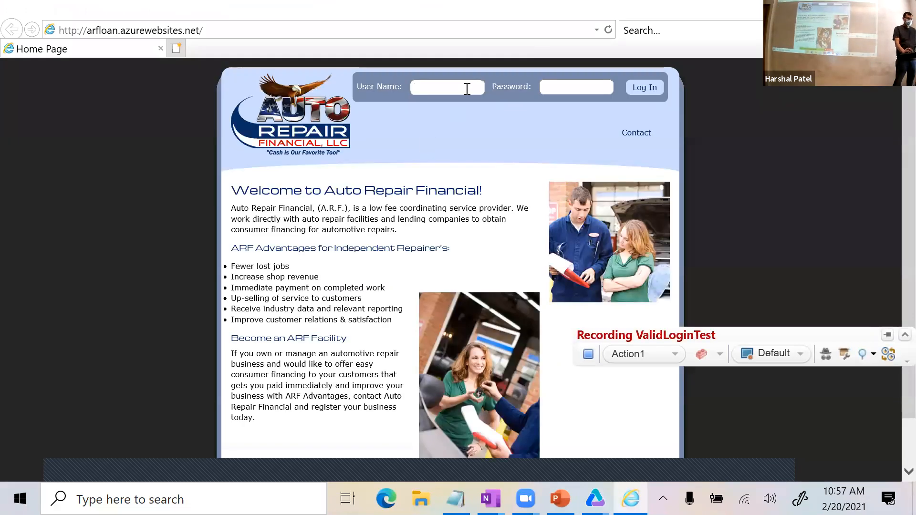
{"action": "left_click", "coordinate": [468, 88]}
{"action": "type", "text": "hp"}
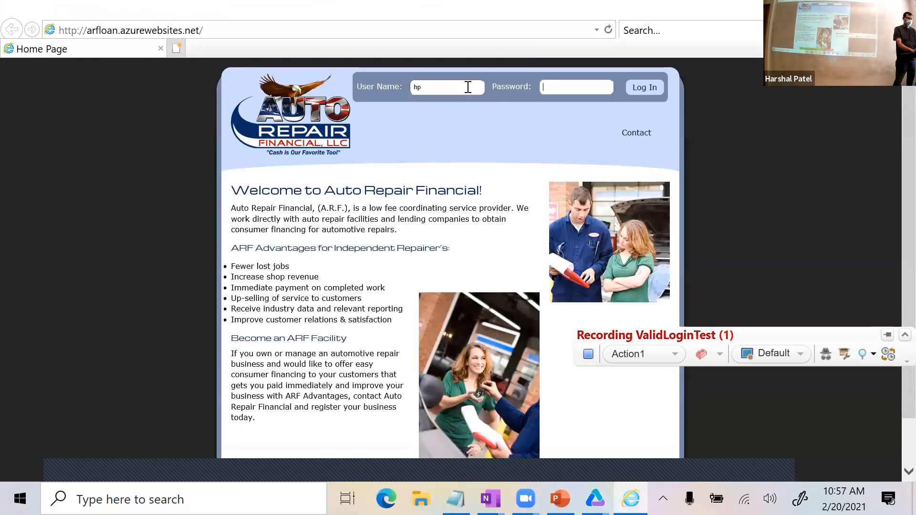
{"action": "left_click", "coordinate": [644, 88]}
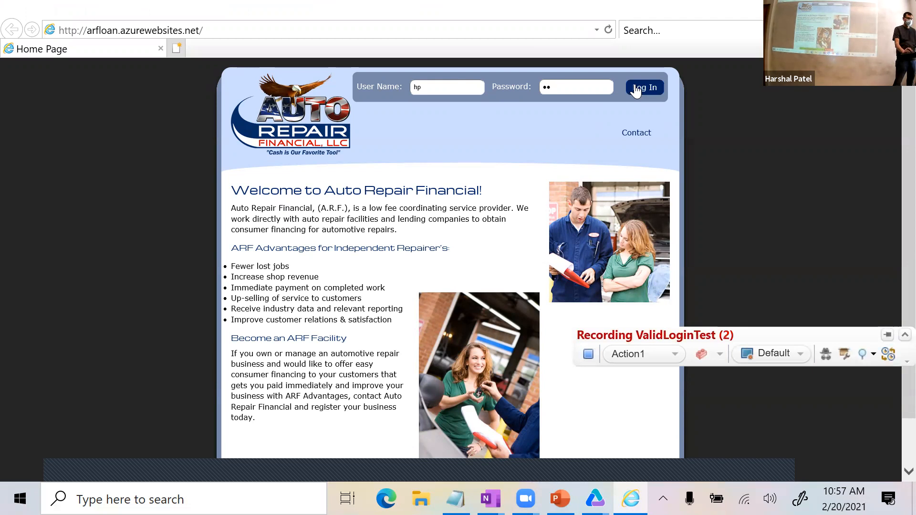
{"action": "left_click_drag", "start_coordinate": [313, 187], "coordinate": [374, 186]}
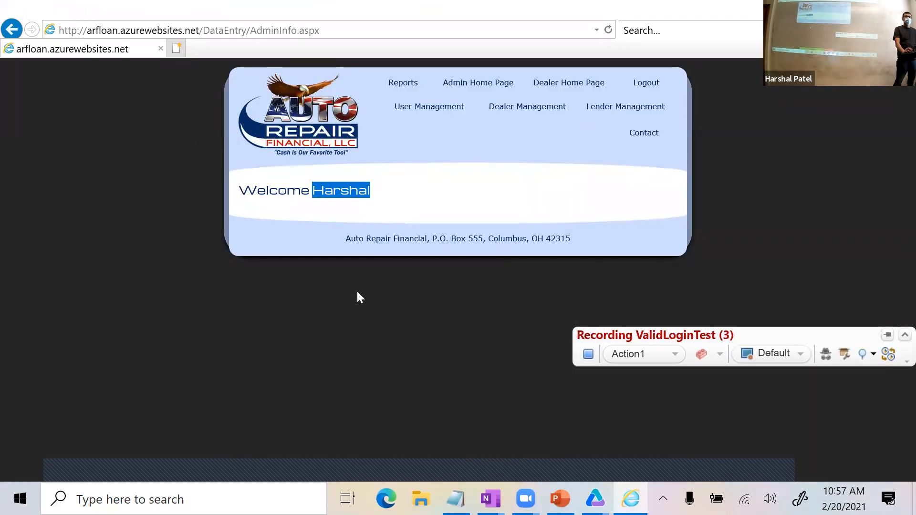
{"action": "left_click", "coordinate": [406, 192]}
{"action": "left_click", "coordinate": [483, 84]}
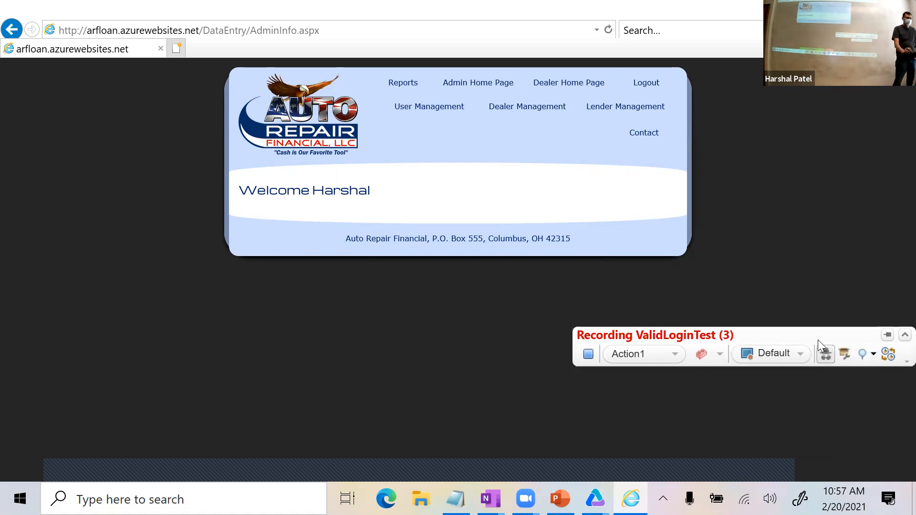
Insert a Standard Checkpoint targeting the Admin Home Page link.
{"action": "left_click_drag", "start_coordinate": [816, 334], "coordinate": [688, 298]}
{"action": "left_click", "coordinate": [740, 317]}
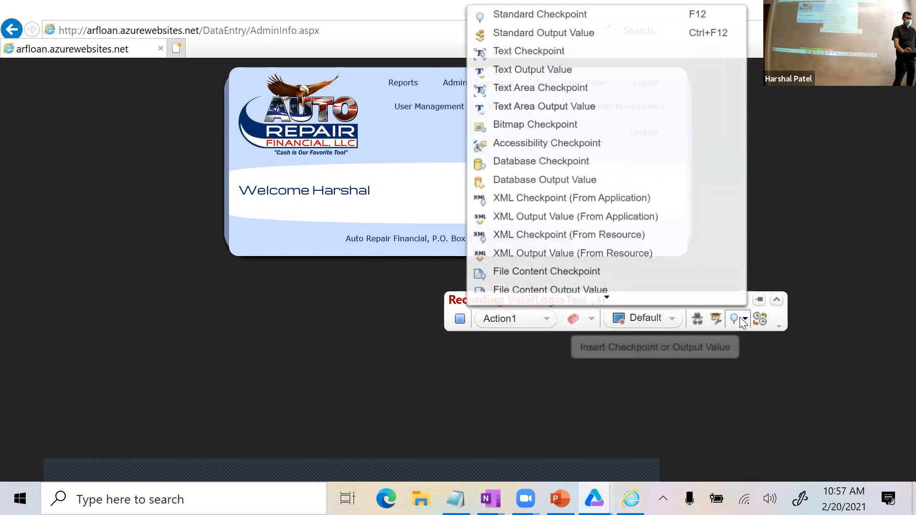
{"action": "left_click", "coordinate": [575, 14]}
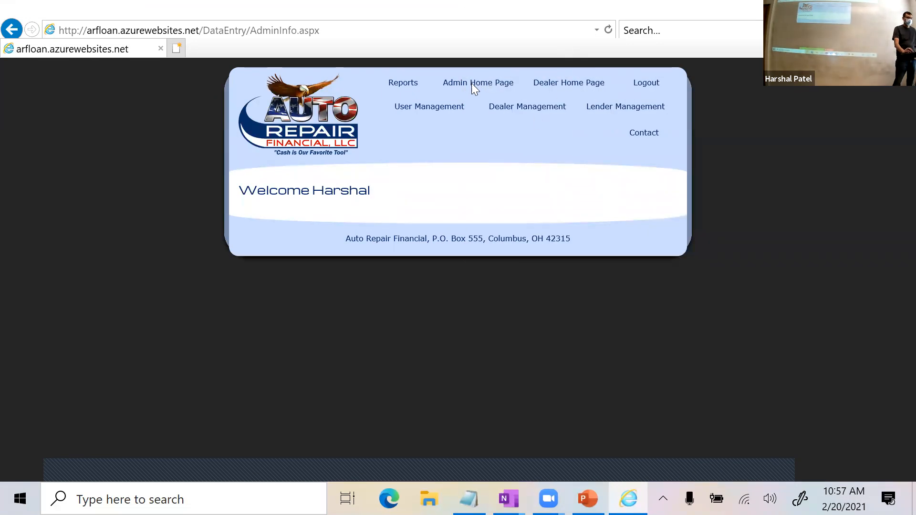
{"action": "left_click", "coordinate": [471, 83]}
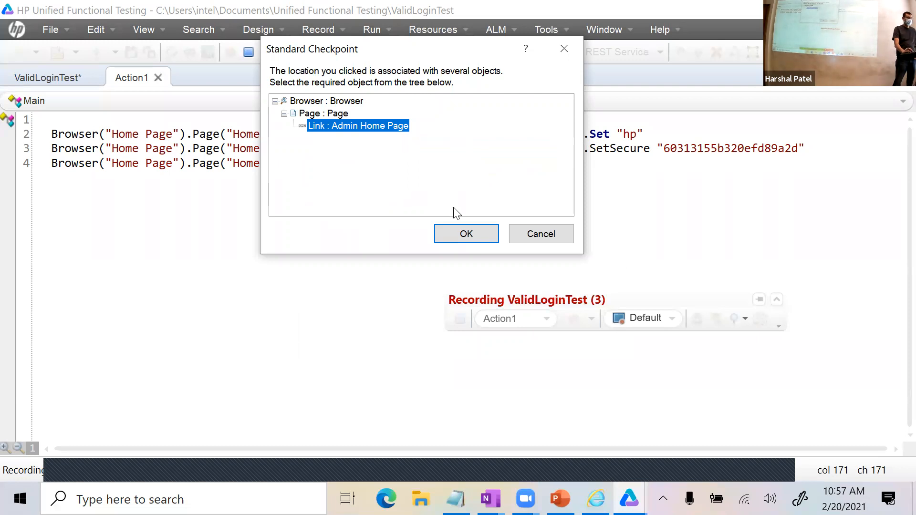
Add the Admin Home Page link standard checkpoint, then record closing the browser.
{"action": "left_click", "coordinate": [467, 235]}
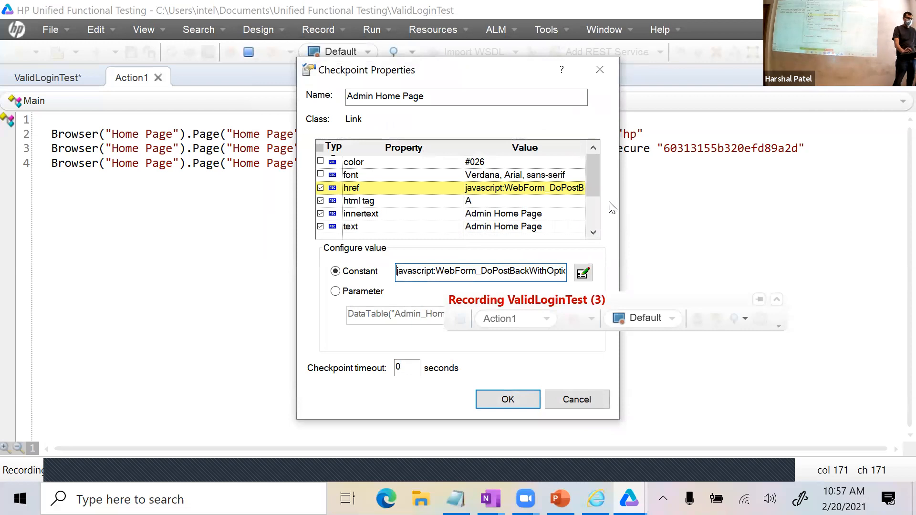
{"action": "left_click_drag", "start_coordinate": [500, 72], "coordinate": [495, 42]}
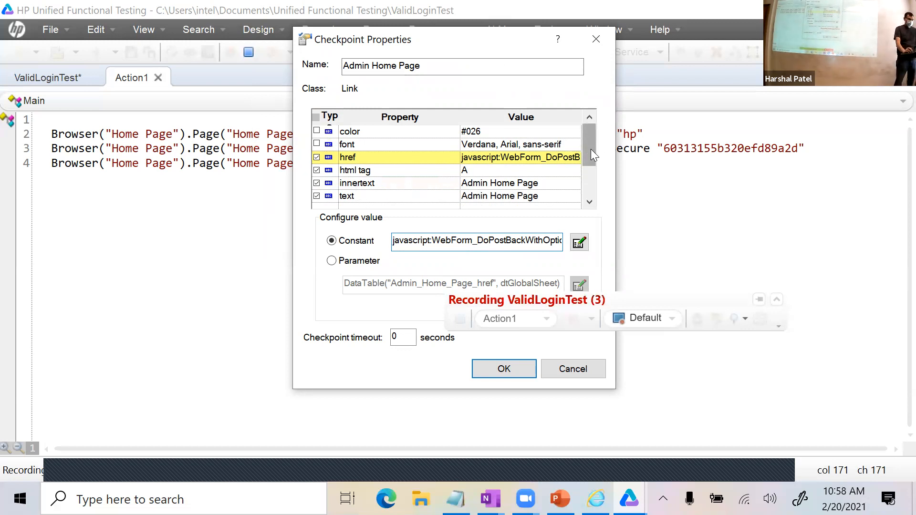
{"action": "scroll", "coordinate": [401, 173], "scroll_direction": "down", "scroll_amount": 1}
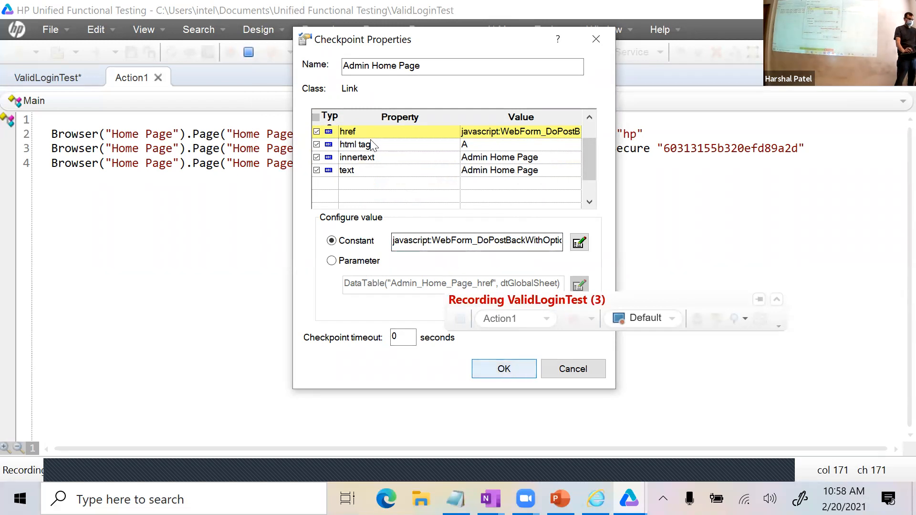
{"action": "left_click", "coordinate": [494, 369]}
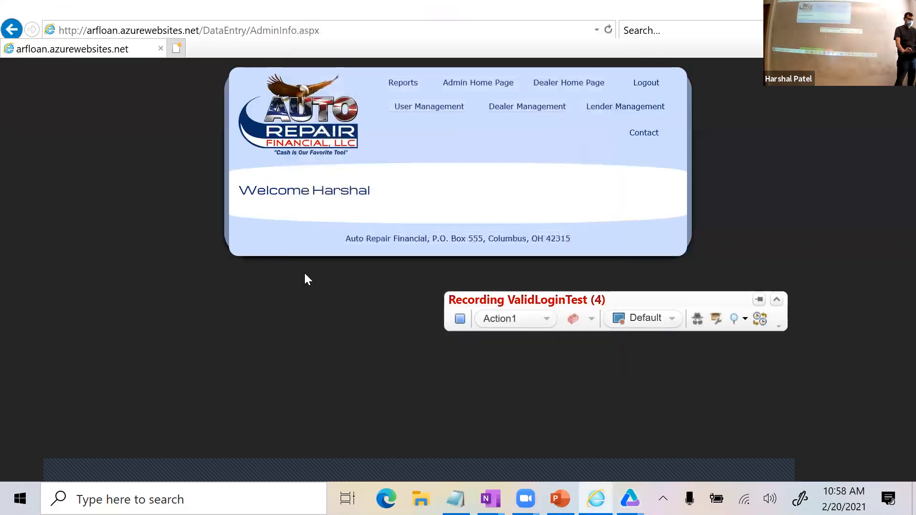
{"action": "left_click", "coordinate": [900, 9]}
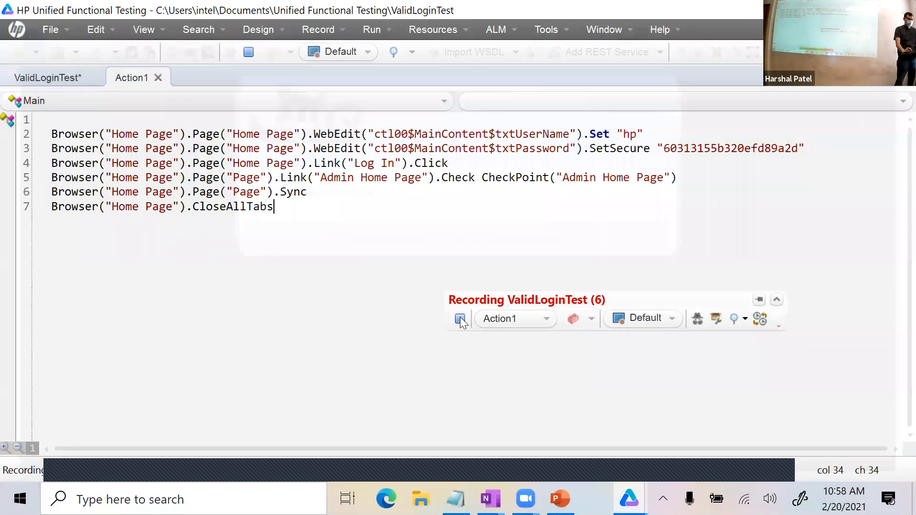
Stop recording and run ValidLoginTest.
{"action": "left_click", "coordinate": [459, 318]}
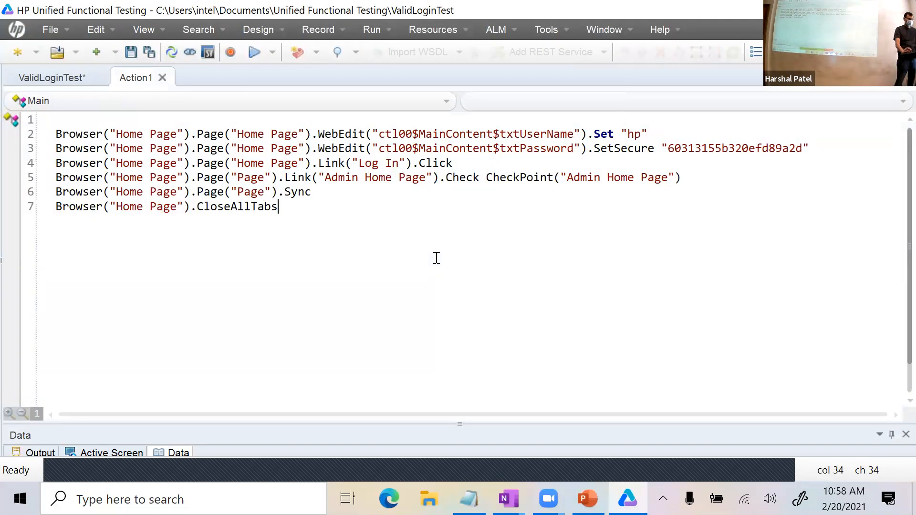
{"action": "left_click", "coordinate": [249, 48]}
{"action": "left_click", "coordinate": [542, 300]}
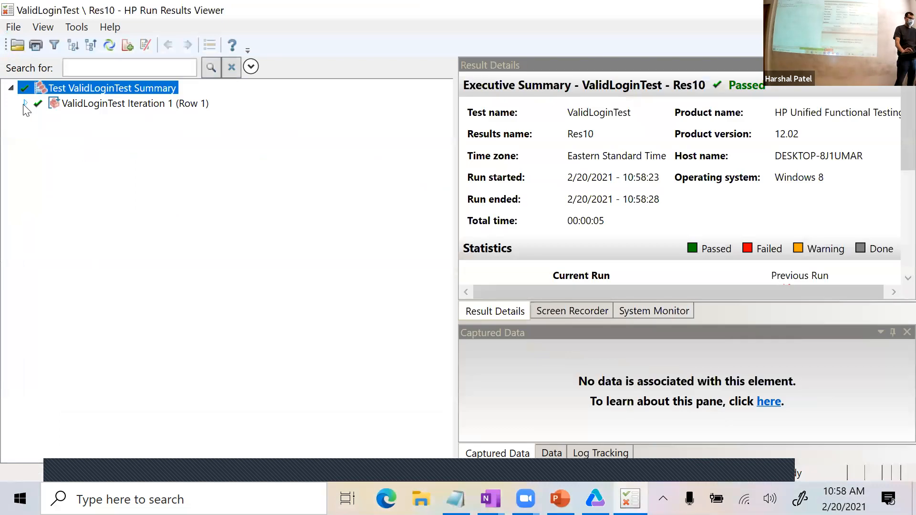
Inspect the passed Admin Home Page checkpoint's href, html tag, innertext and text, then close the results.
{"action": "left_click", "coordinate": [25, 103]}
{"action": "left_click", "coordinate": [38, 118]}
{"action": "left_click", "coordinate": [50, 133]}
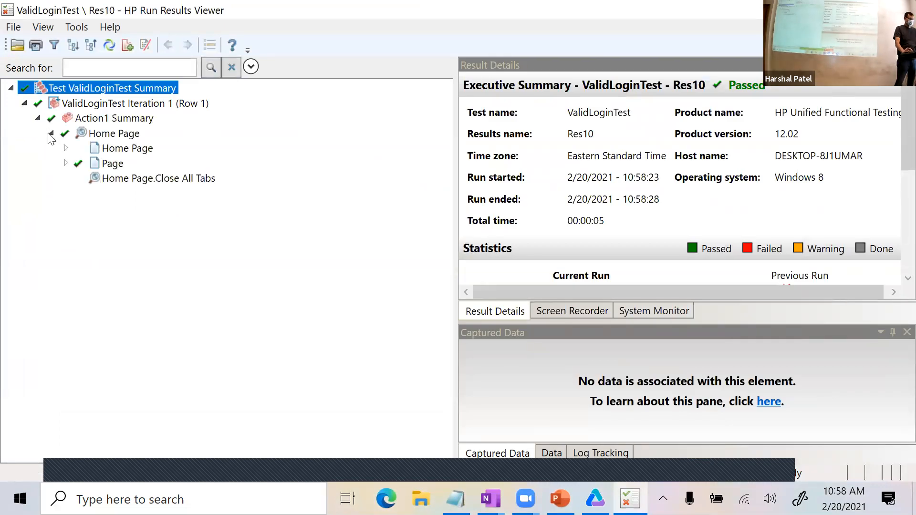
{"action": "left_click", "coordinate": [65, 164]}
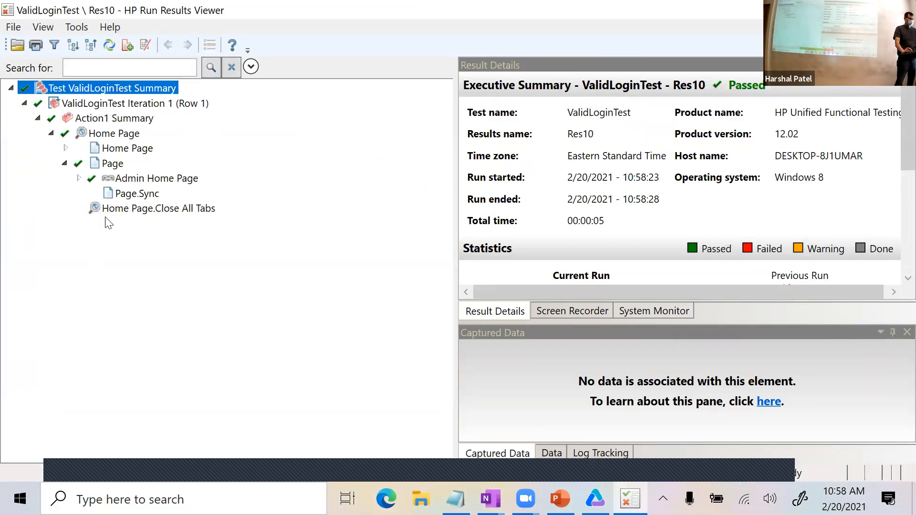
{"action": "left_click", "coordinate": [79, 178]}
{"action": "left_click", "coordinate": [159, 196]}
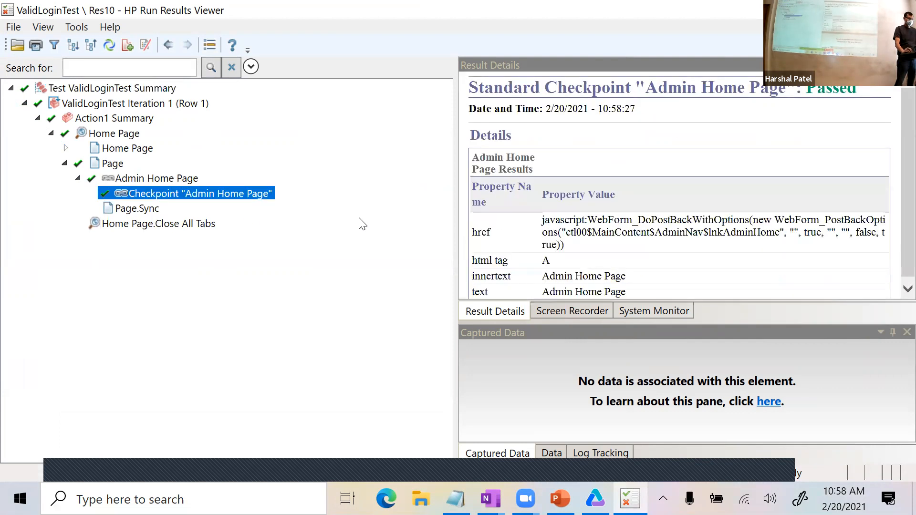
{"action": "left_click_drag", "start_coordinate": [455, 225], "coordinate": [246, 226]}
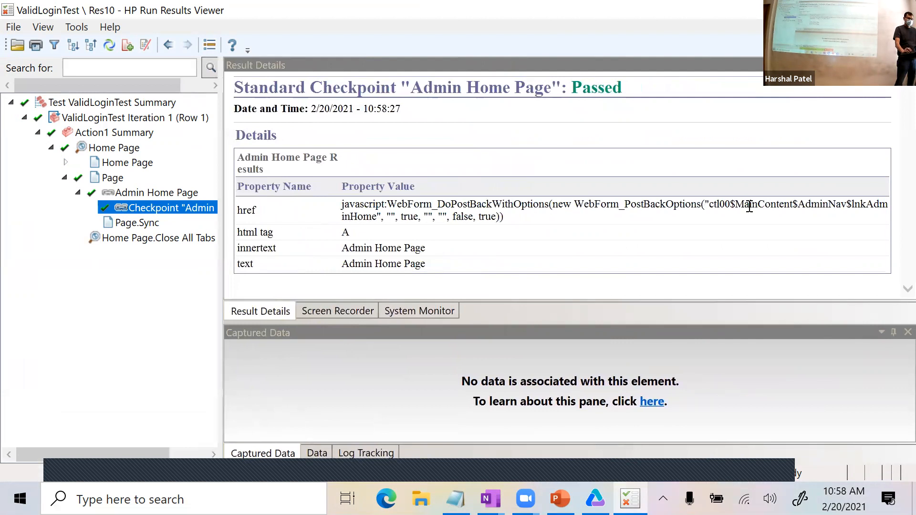
{"action": "left_click_drag", "start_coordinate": [709, 205], "coordinate": [856, 206]}
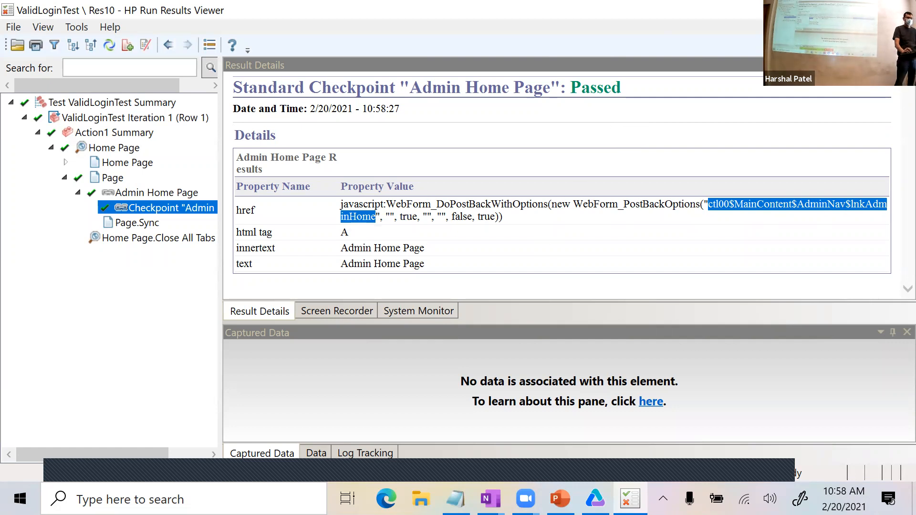
{"action": "left_click", "coordinate": [903, 10]}
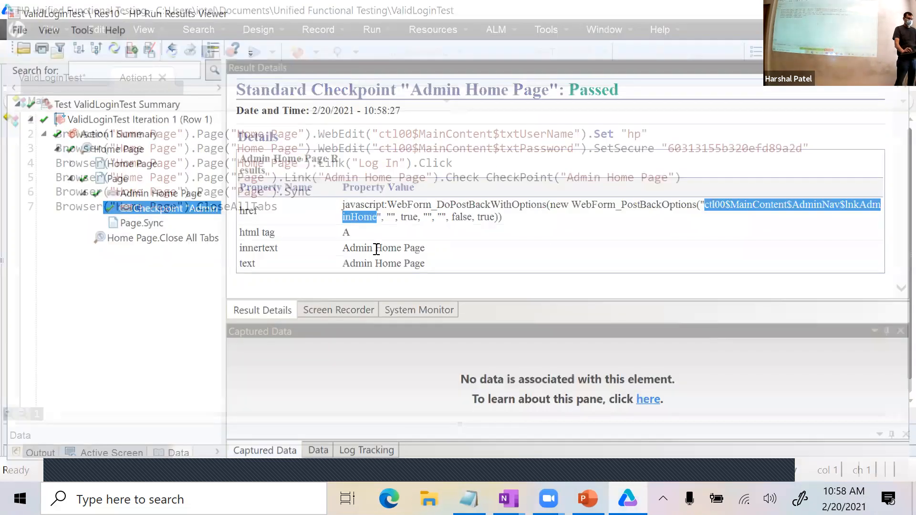
Append 121212 to the Admin Home Page checkpoint's expected innertext in the Object Repository.
{"action": "left_click", "coordinate": [415, 28]}
{"action": "left_click", "coordinate": [419, 48]}
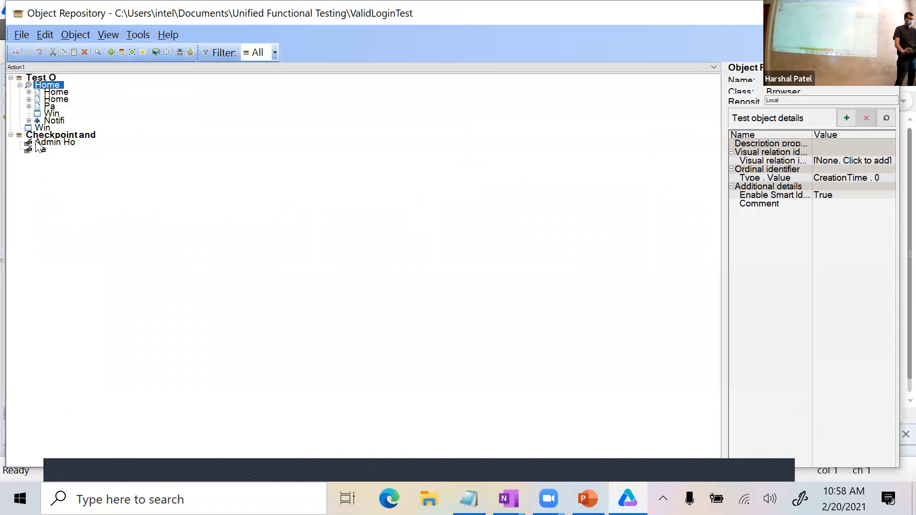
{"action": "left_click", "coordinate": [38, 142]}
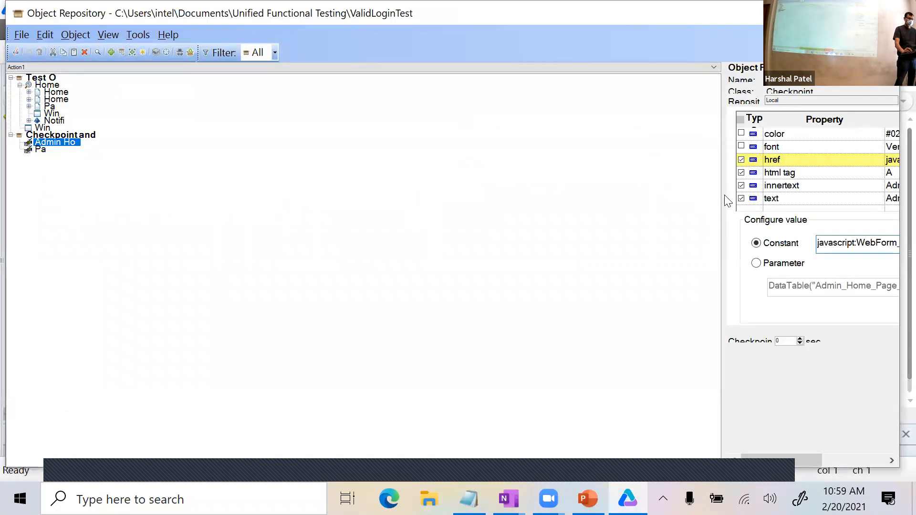
{"action": "left_click_drag", "start_coordinate": [722, 198], "coordinate": [347, 198]}
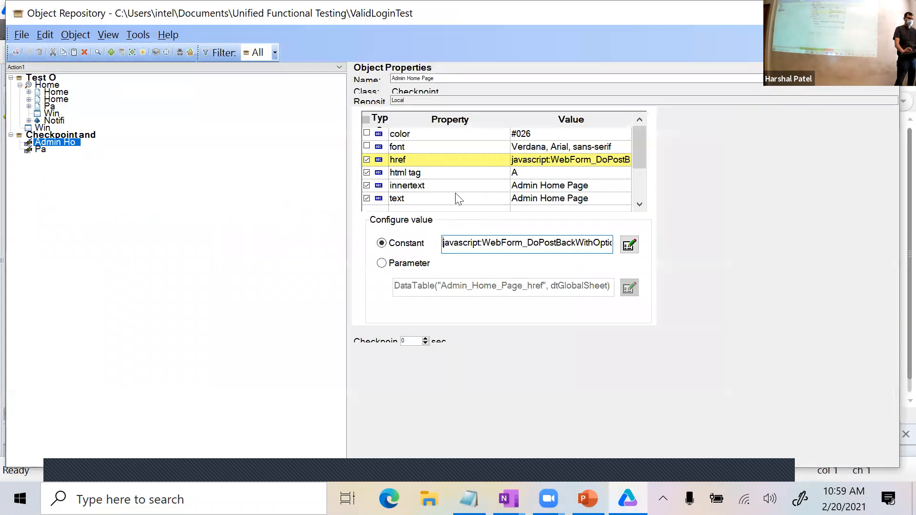
{"action": "mouse_move", "coordinate": [637, 150]}
{"action": "left_mouse_down"}
{"action": "mouse_move", "coordinate": [638, 179]}
{"action": "mouse_move", "coordinate": [642, 137]}
{"action": "left_mouse_up"}
{"action": "left_click", "coordinate": [593, 190]}
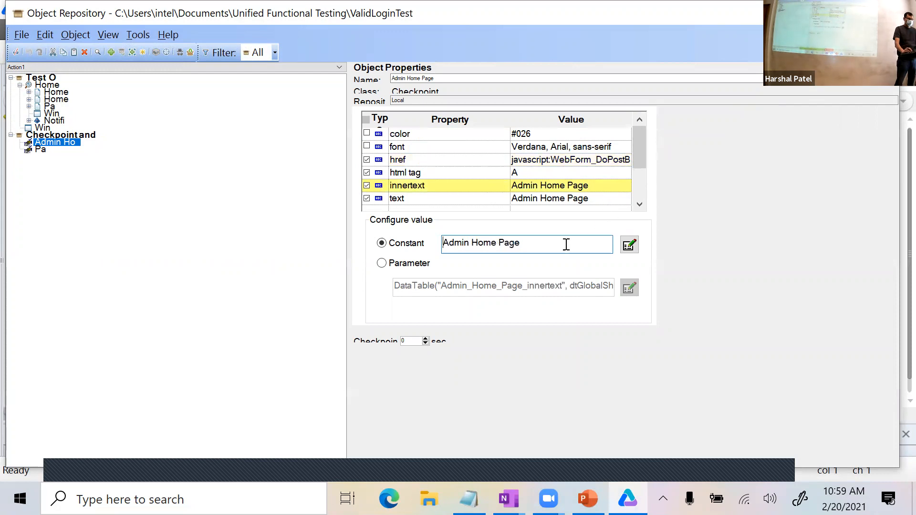
{"action": "type", "text": "121212"}
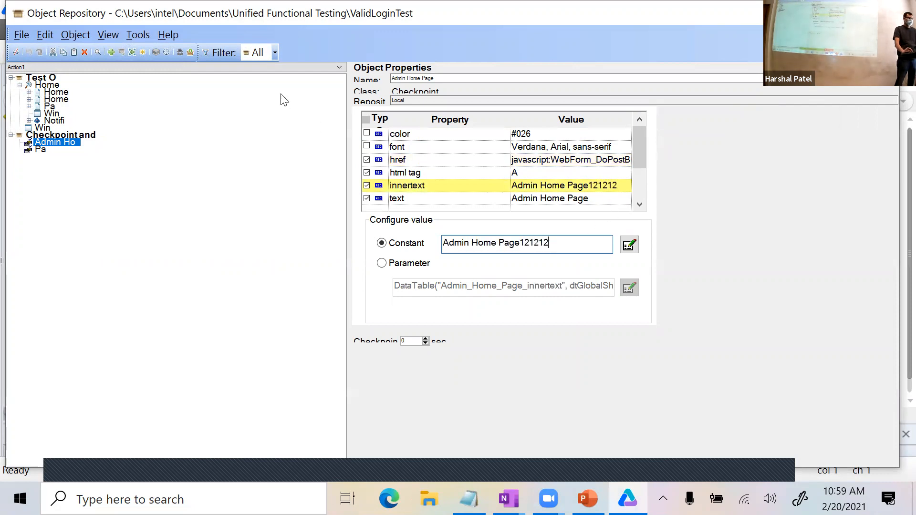
{"action": "left_click", "coordinate": [569, 169]}
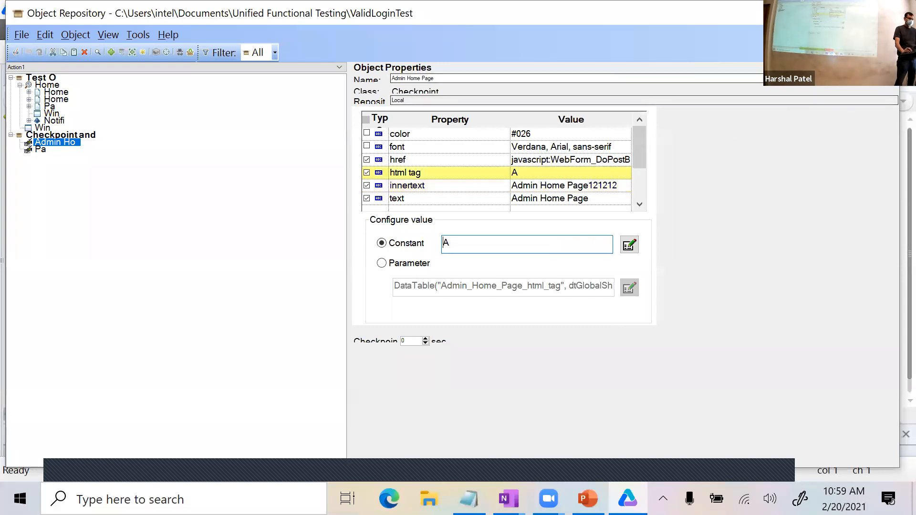
{"action": "left_click", "coordinate": [882, 13]}
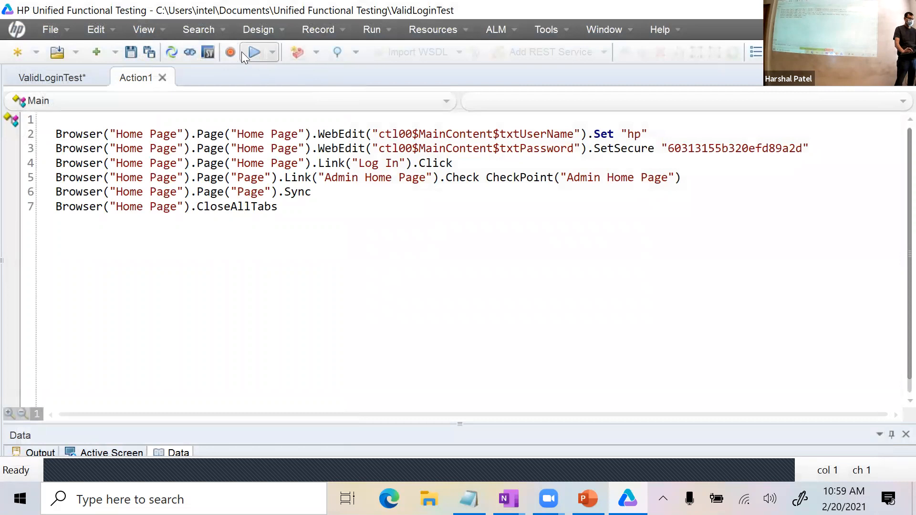
Rerun the test and open the failed Admin Home Page checkpoint: expected 'Admin Home Page121212', got 'Admin Home Page'.
{"action": "left_click", "coordinate": [242, 54]}
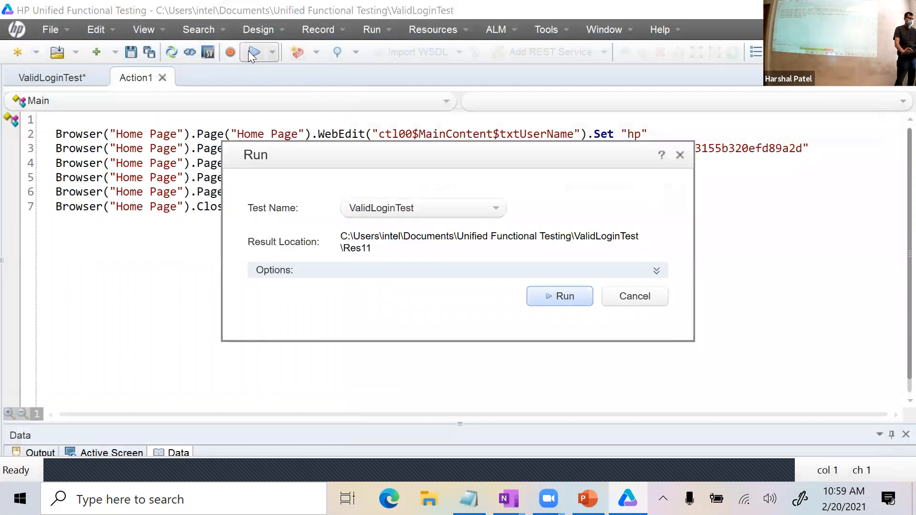
{"action": "left_click", "coordinate": [578, 297]}
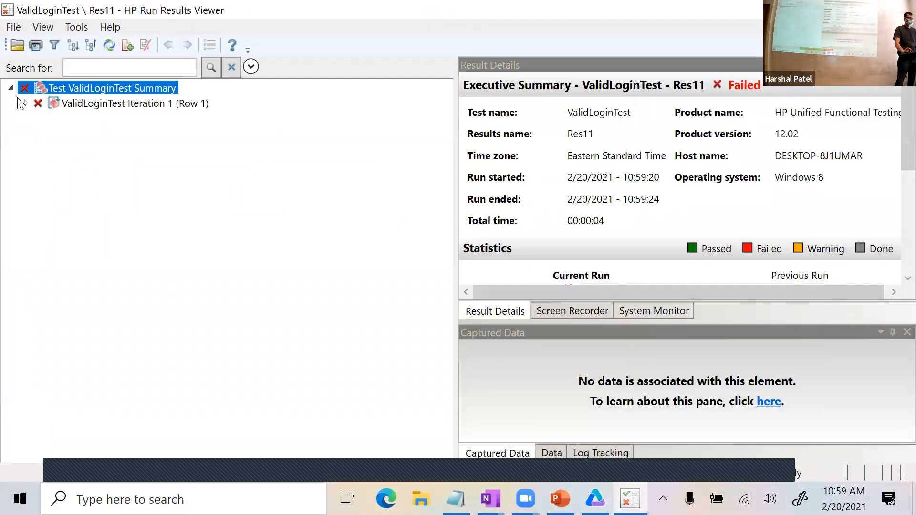
{"action": "left_click", "coordinate": [26, 103]}
{"action": "left_click", "coordinate": [37, 117]}
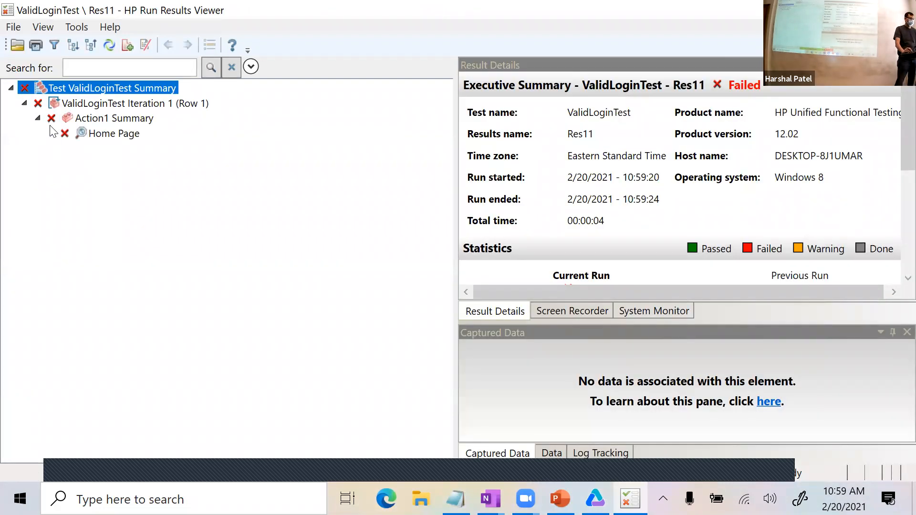
{"action": "double_click", "coordinate": [52, 133]}
{"action": "left_click", "coordinate": [65, 163]}
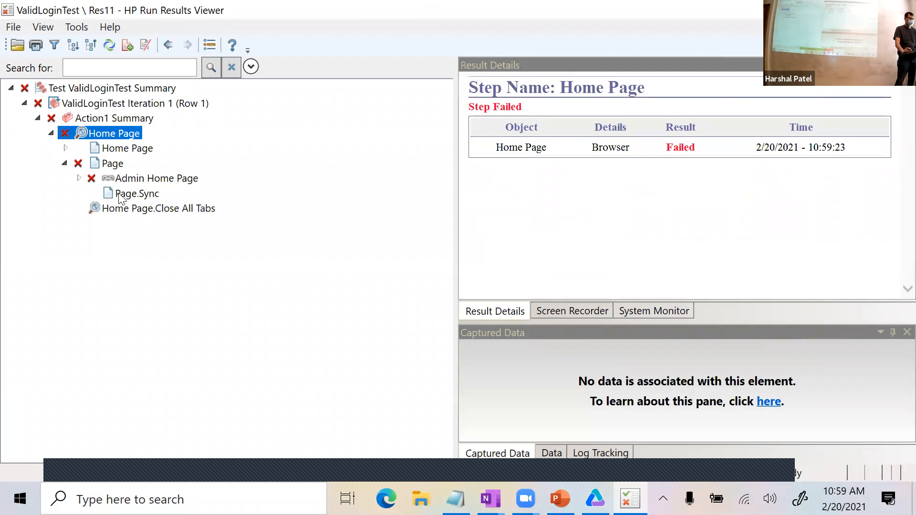
{"action": "left_click", "coordinate": [79, 178]}
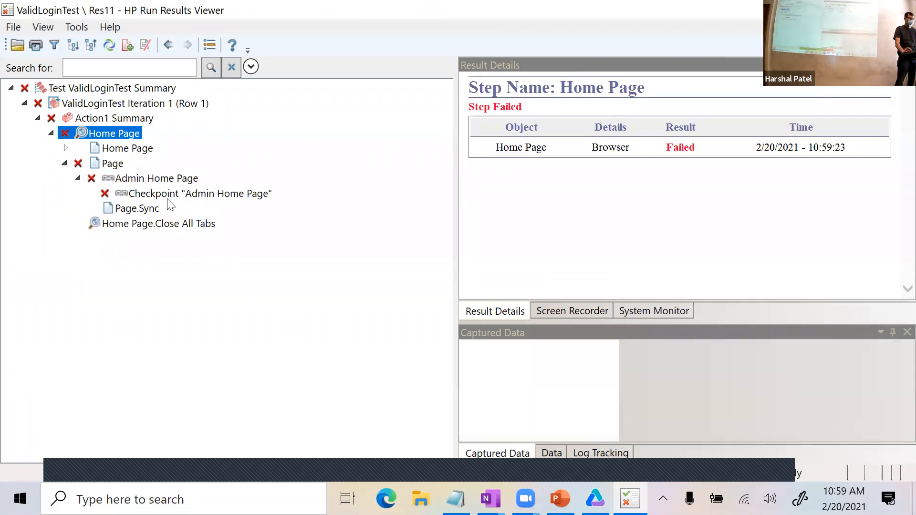
{"action": "left_click", "coordinate": [157, 195]}
{"action": "scroll", "coordinate": [554, 232], "scroll_direction": "down", "scroll_amount": 1}
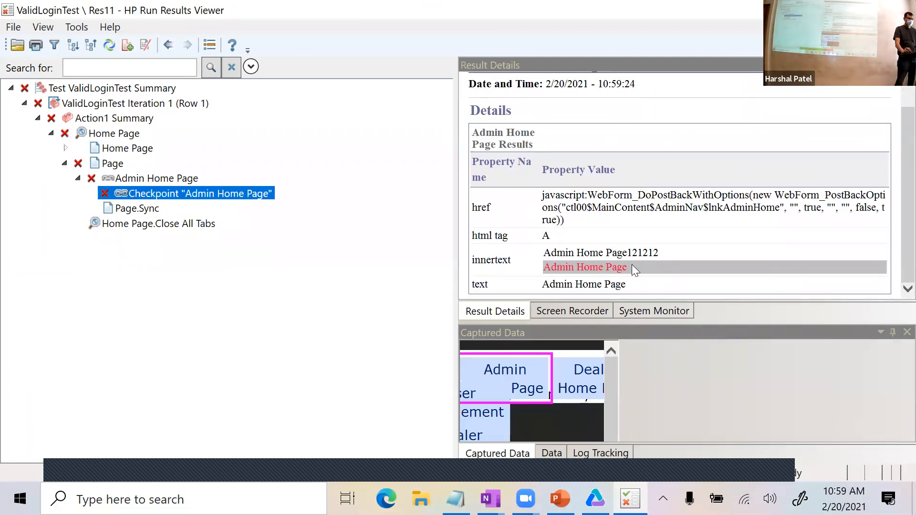
Widen the failed Admin Home Page checkpoint details and examine the expected innertext 'Admin Home Page121212'.
{"action": "left_click_drag", "start_coordinate": [630, 267], "coordinate": [573, 269]}
{"action": "left_click_drag", "start_coordinate": [659, 255], "coordinate": [565, 255]}
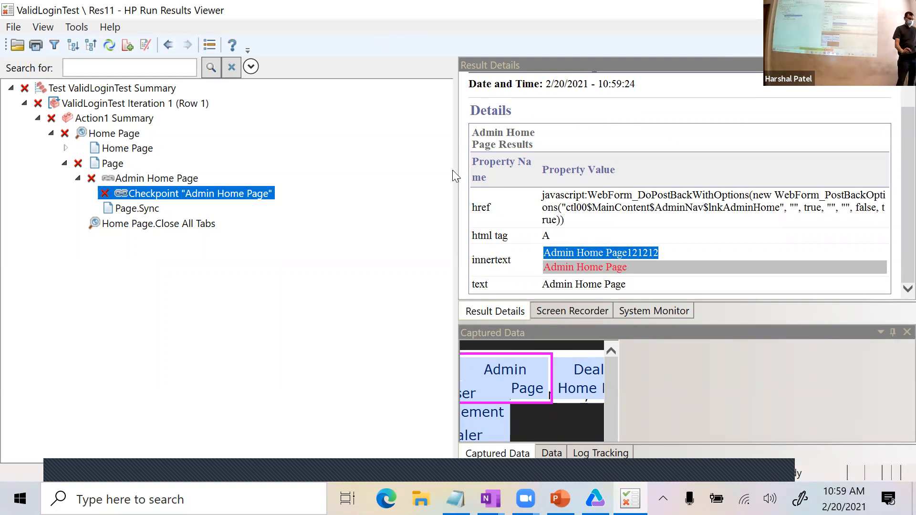
{"action": "left_click_drag", "start_coordinate": [454, 177], "coordinate": [262, 164]}
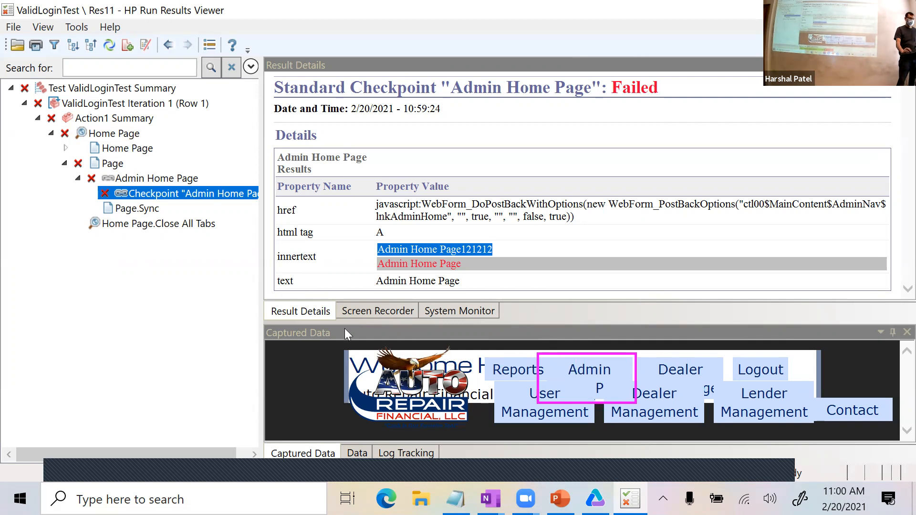
Check the run's screen recording, widen the results tree, and close the Res11 run results.
{"action": "left_click", "coordinate": [375, 319]}
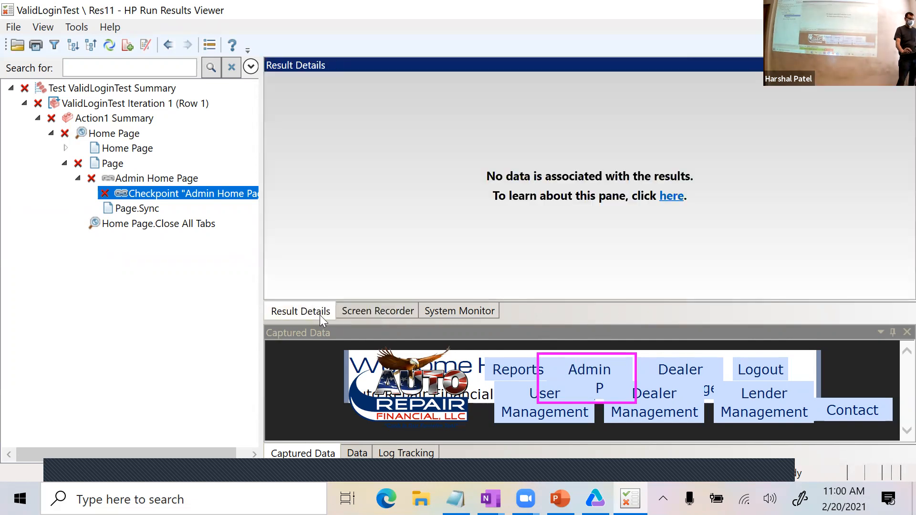
{"action": "left_click", "coordinate": [324, 319]}
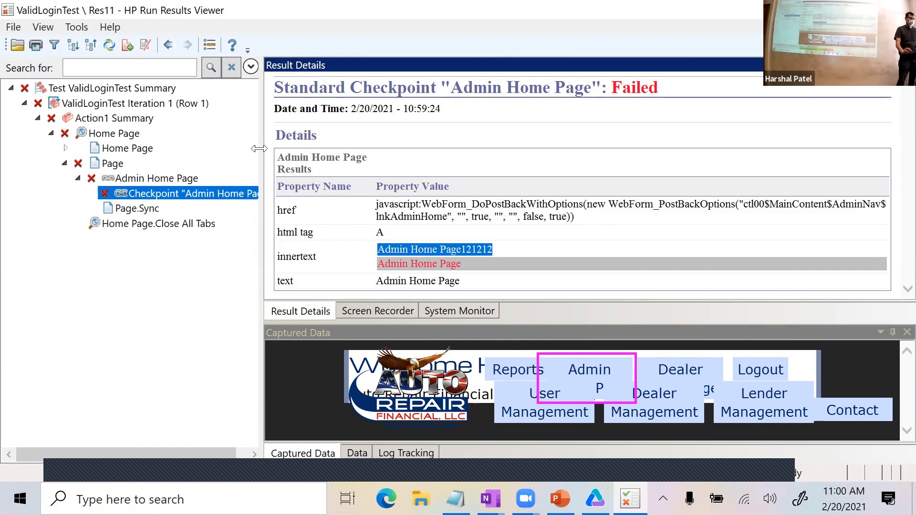
{"action": "left_click_drag", "start_coordinate": [259, 149], "coordinate": [370, 149]}
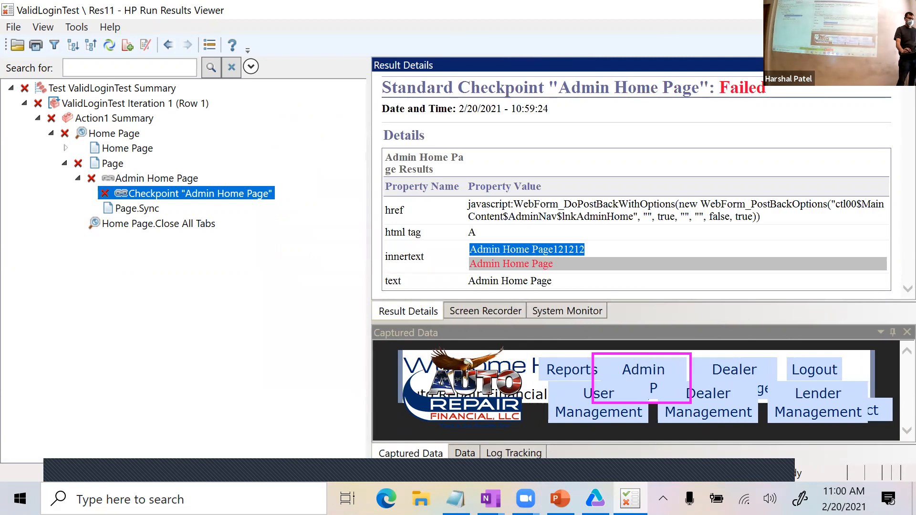
{"action": "left_click", "coordinate": [904, 9]}
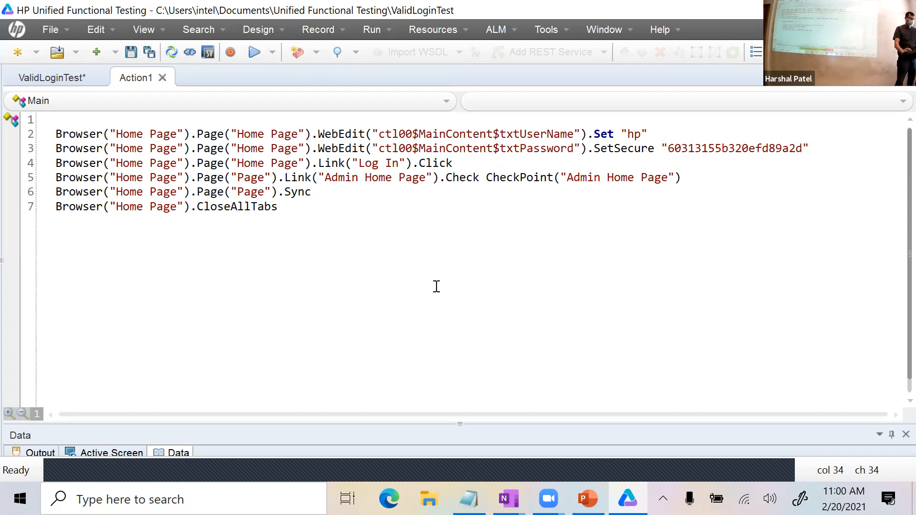
In the UFT-Topics notes, add blank lines after the Loan Calculator test case item.
{"action": "key", "text": "alt+Tab"}
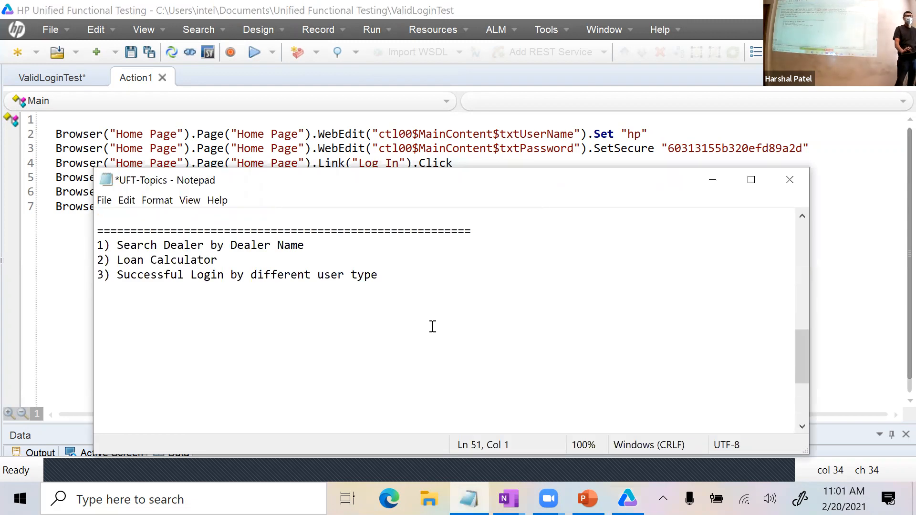
{"action": "left_click", "coordinate": [354, 260]}
{"action": "key", "text": "Return"}
{"action": "key", "text": "Return"}
{"action": "key", "text": "Return"}
{"action": "key", "text": "Return"}
{"action": "key", "text": "Return"}
{"action": "key", "text": "Return"}
{"action": "key", "text": "Return"}
{"action": "key", "text": "Return"}
{"action": "key", "text": "Return"}
{"action": "key", "text": "Return"}
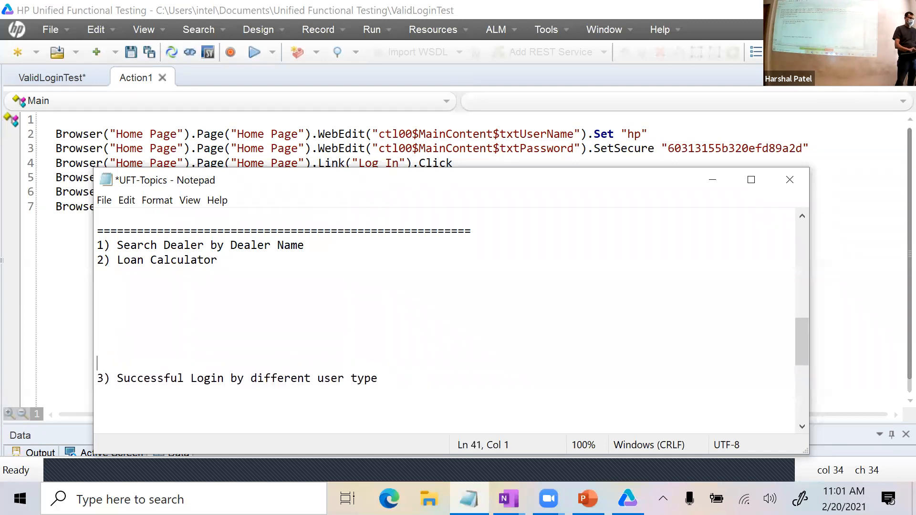
{"action": "key", "text": "Return"}
{"action": "key", "text": "Return"}
{"action": "left_click_drag", "start_coordinate": [221, 246], "coordinate": [97, 230]}
{"action": "left_click", "coordinate": [250, 252]}
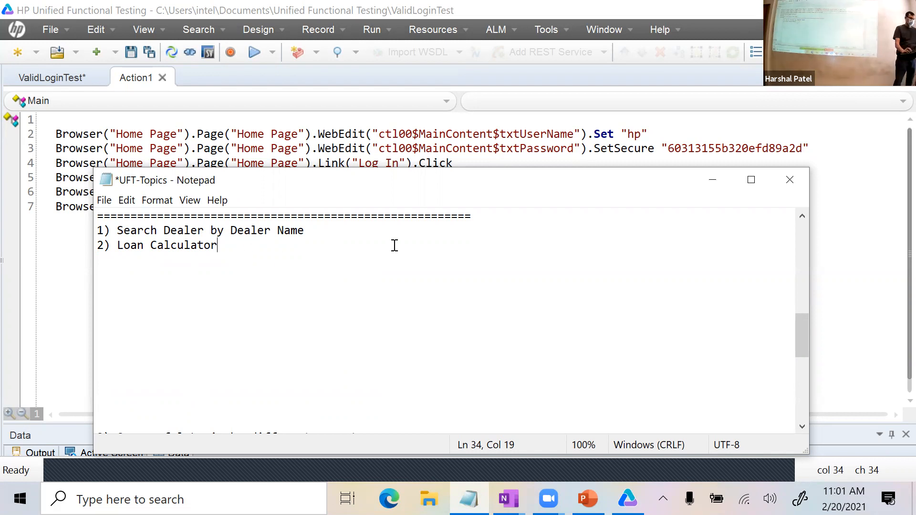
Type 'First ==> Valid login scenario ==> Insert checkpoints ==> Analyse results' and 'Then automation following 2 test cases:'.
{"action": "key", "text": "Return"}
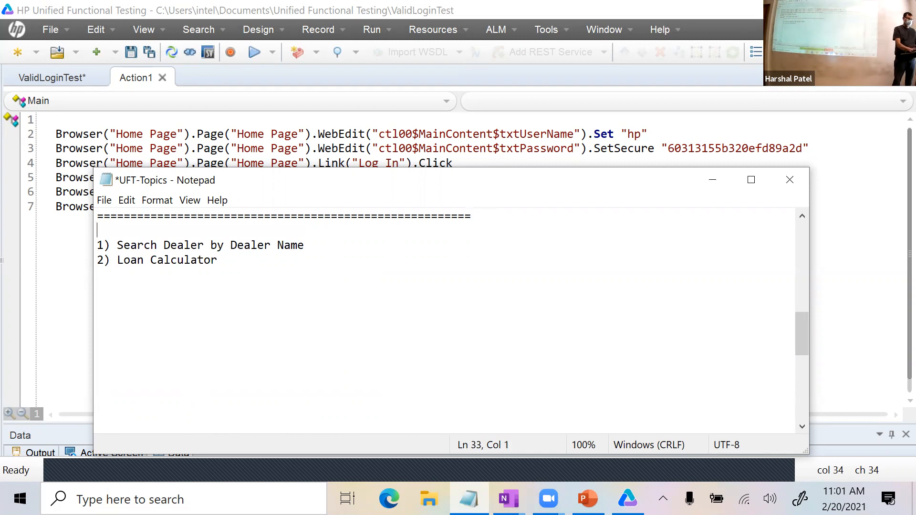
{"action": "key", "text": "Return"}
{"action": "type", "text": "First"}
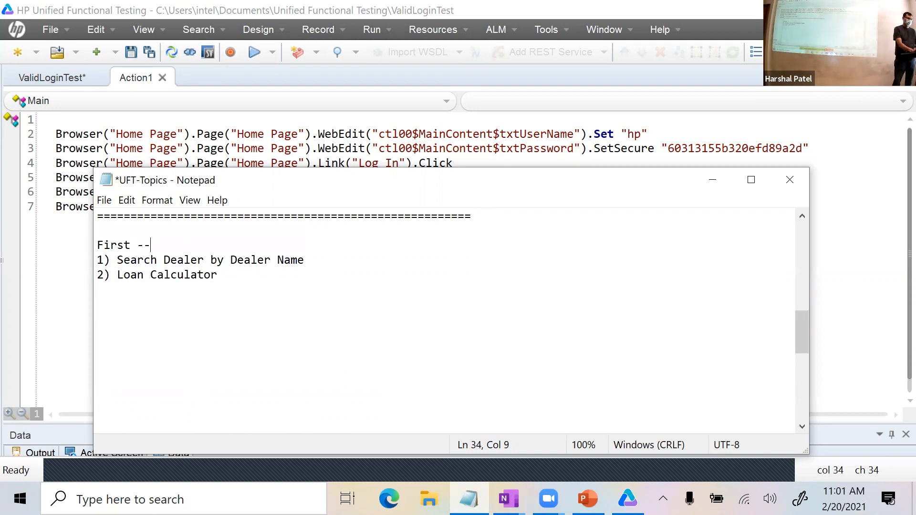
{"action": "type", "text": " ==> Login"}
{"action": "type", "text": "Valid login scenario ==> Insert"}
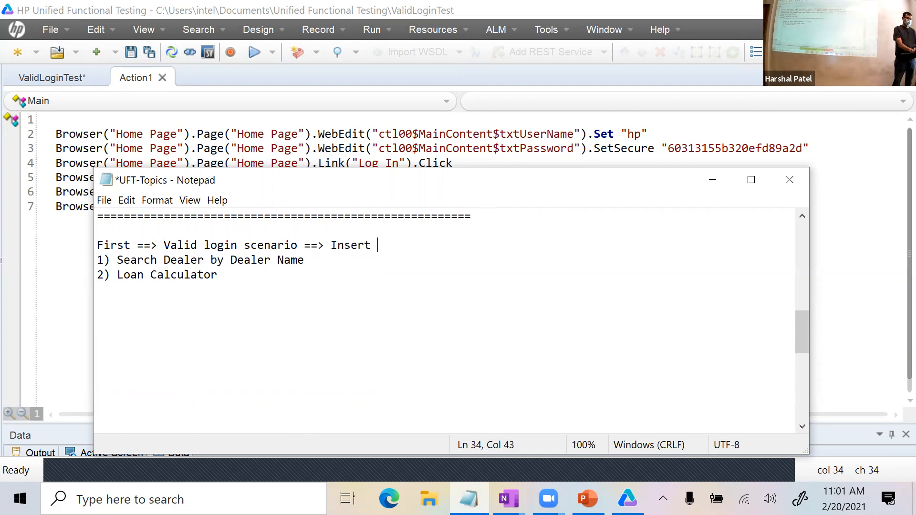
{"action": "type", "text": " checkpoints ==> Anal"}
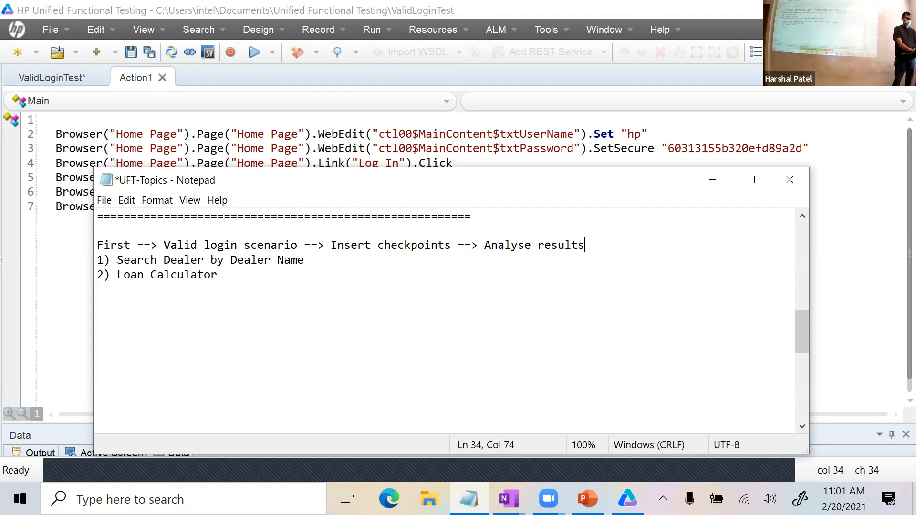
{"action": "type", "text": "yse results"}
{"action": "key", "text": "Return"}
{"action": "key", "text": "Return"}
{"action": "type", "text": "Then creat"}
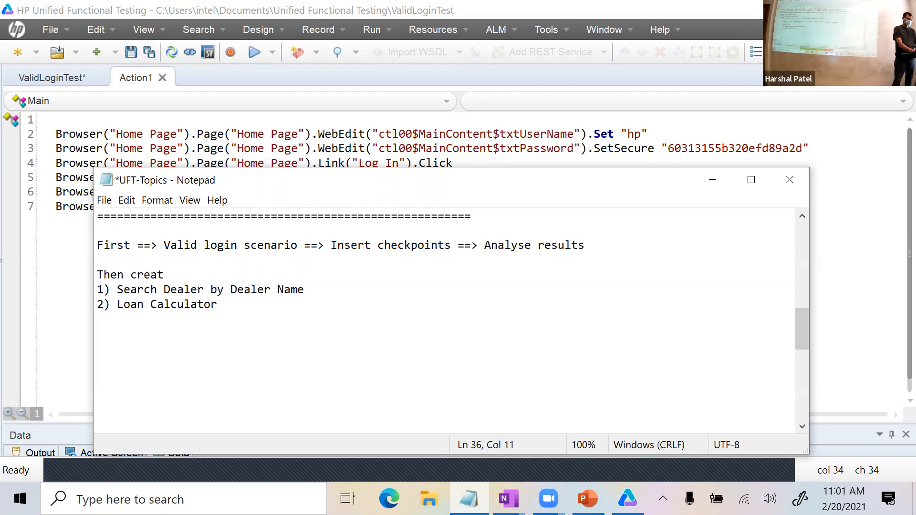
{"action": "key", "text": "BackSpace"}
{"action": "key", "text": "BackSpace"}
{"action": "key", "text": "BackSpace"}
{"action": "key", "text": "BackSpace"}
{"action": "key", "text": "BackSpace"}
{"action": "key", "text": "BackSpace"}
{"action": "type", "text": "automation following 2 test c"}
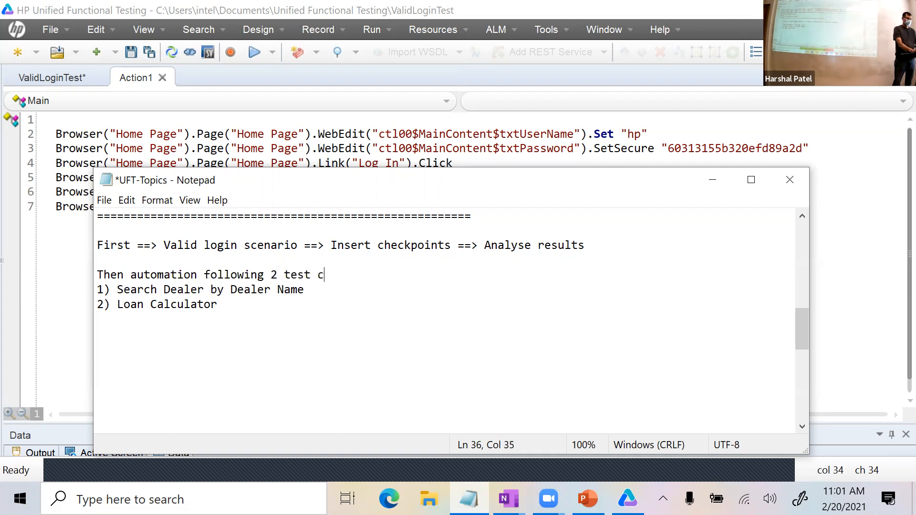
{"action": "type", "text": "ases:"}
{"action": "key", "text": "Return"}
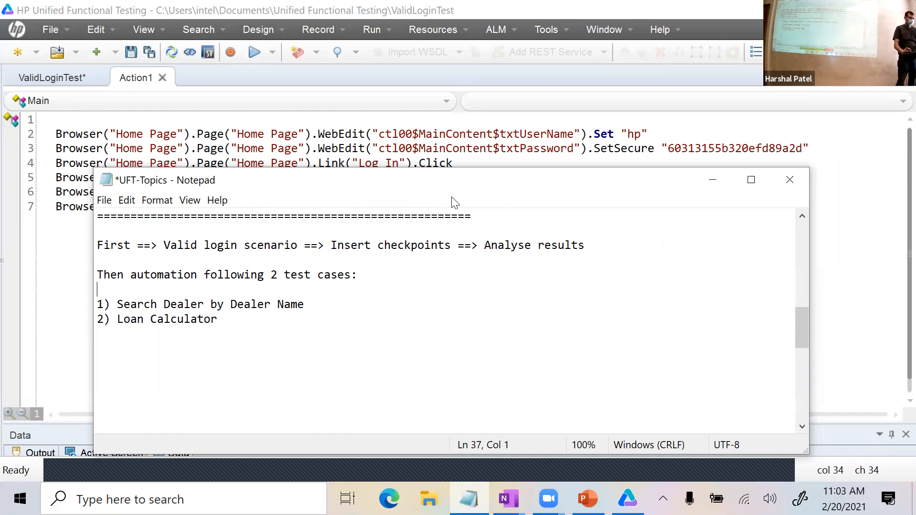
Add '(Text checkpoint, Standard Checkpoint)' after Insert checkpoints in the plan.
{"action": "left_click", "coordinate": [448, 253]}
{"action": "type", "text": "( "}
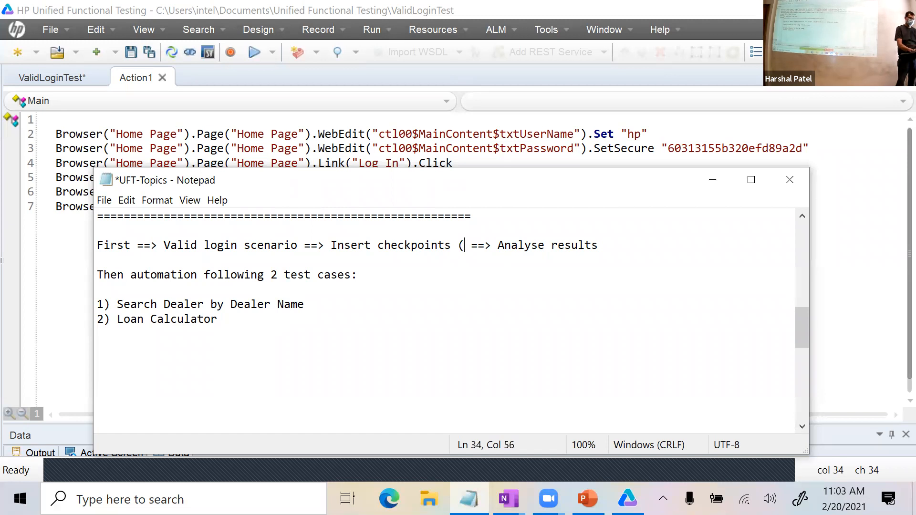
{"action": "type", "text": "Texst C"}
{"action": "key", "text": "BackSpace"}
{"action": "key", "text": "BackSpace"}
{"action": "key", "text": "BackSpace"}
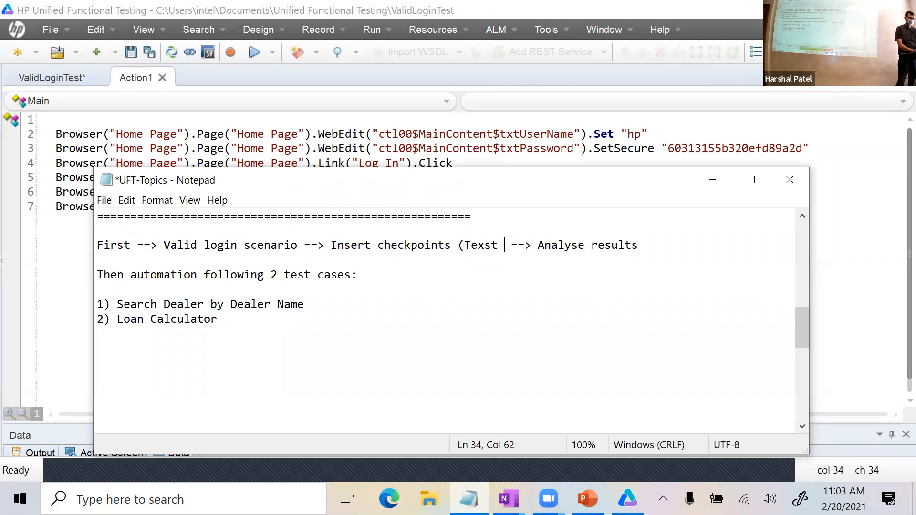
{"action": "type", "text": "Che"}
{"action": "key", "text": "BackSpace"}
{"action": "key", "text": "BackSpace"}
{"action": "key", "text": "BackSpace"}
{"action": "key", "text": "BackSpace"}
{"action": "key", "text": "BackSpace"}
{"action": "type", "text": "t checkpoint"}
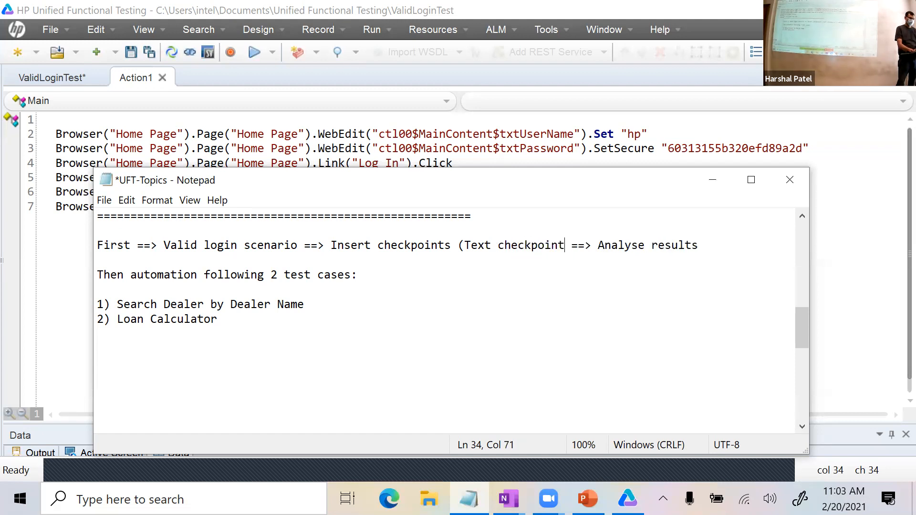
{"action": "key", "text": "BackSpace"}
{"action": "type", "text": ", "}
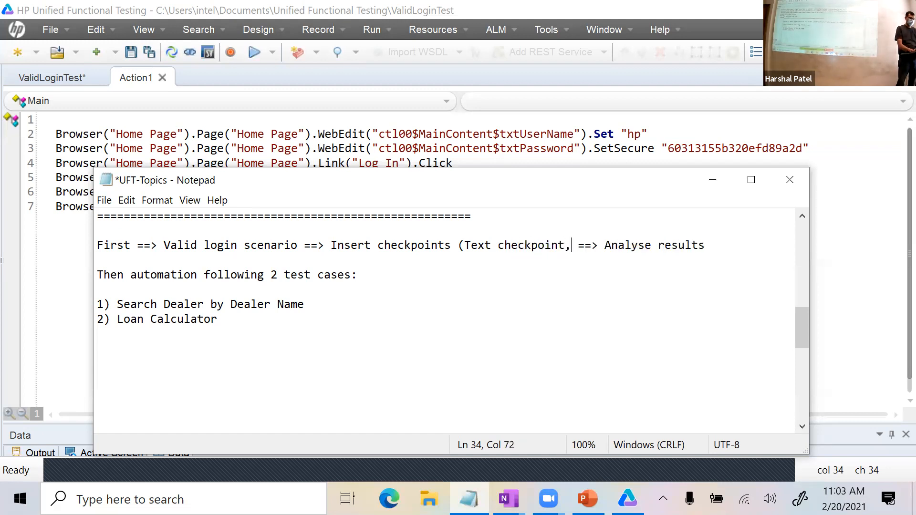
{"action": "type", "text": "Standard Che"}
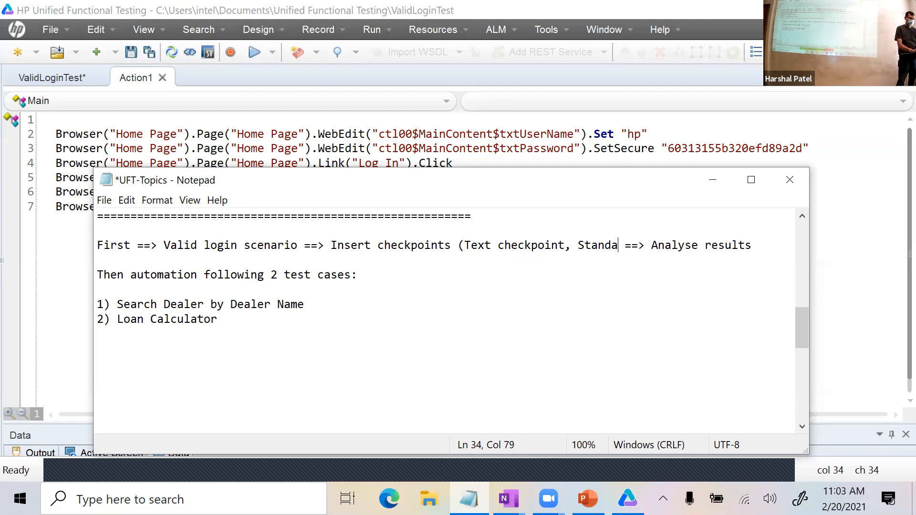
{"action": "type", "text": "ckpoint)"}
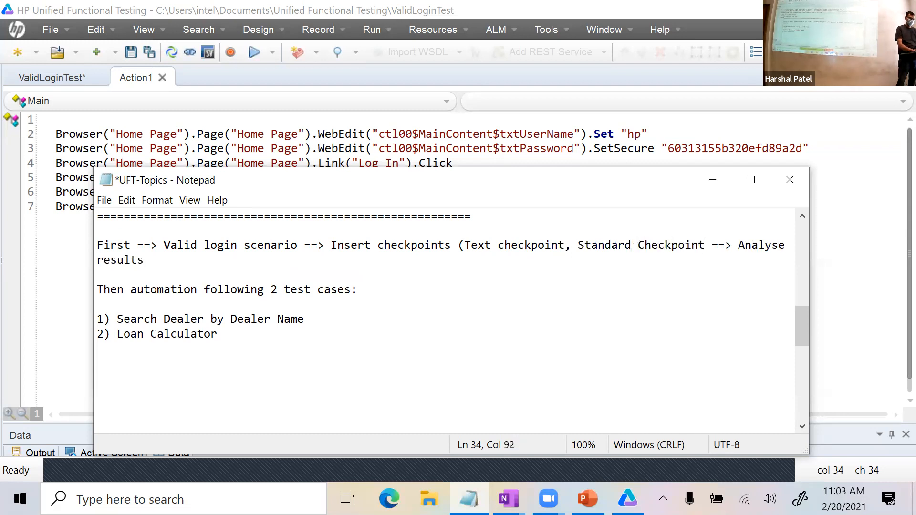
Move '==> Analyse results' onto its own indented line.
{"action": "left_click", "coordinate": [716, 245]}
{"action": "key", "text": "Return"}
{"action": "key", "text": "Tab"}
{"action": "key", "text": "Tab"}
{"action": "key", "text": "Tab"}
{"action": "key", "text": "Tab"}
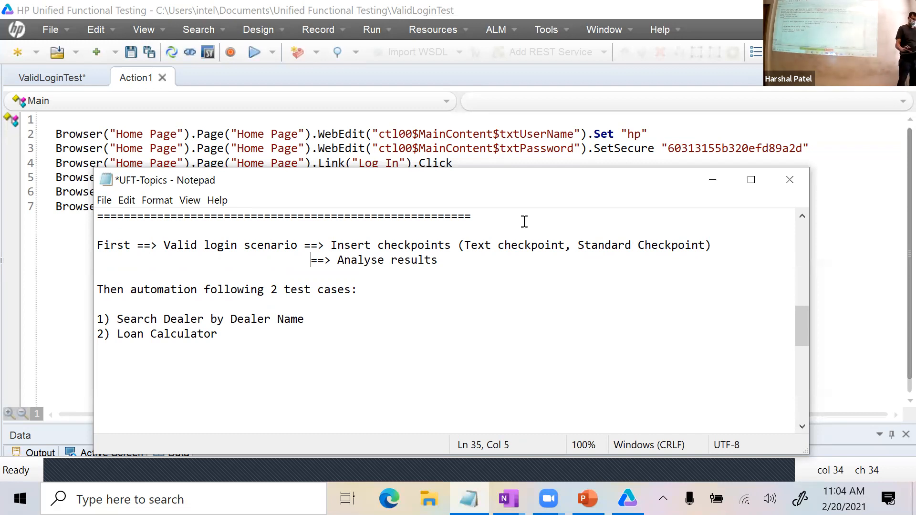
Insert 'additional' before the test cases and shrink Notepad to uncover the script.
{"action": "left_click", "coordinate": [287, 289]}
{"action": "type", "text": "additional"}
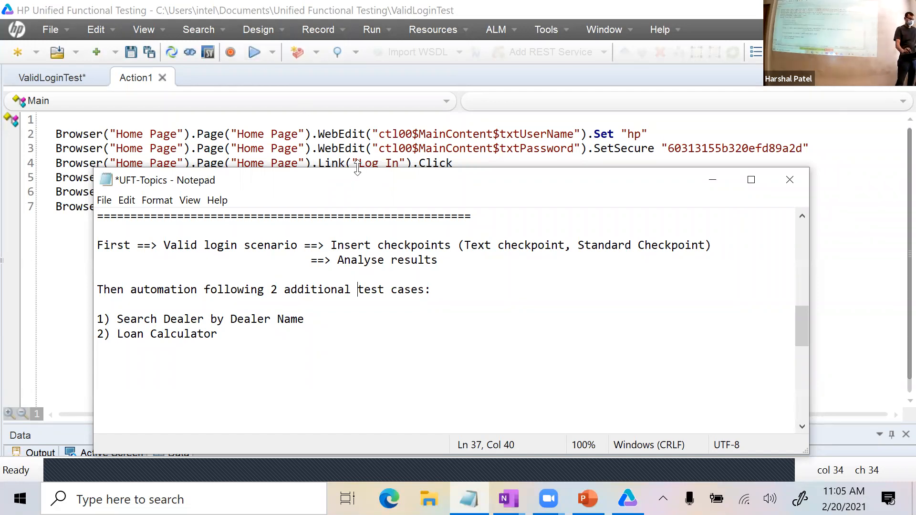
{"action": "left_click_drag", "start_coordinate": [357, 168], "coordinate": [357, 222]}
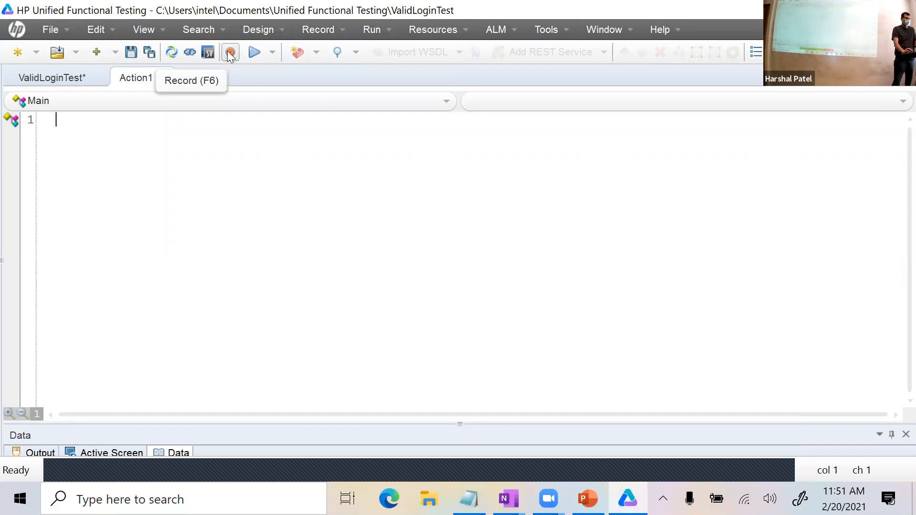
Start a new recording and log in to the loan site with the username and password.
{"action": "left_click", "coordinate": [229, 53]}
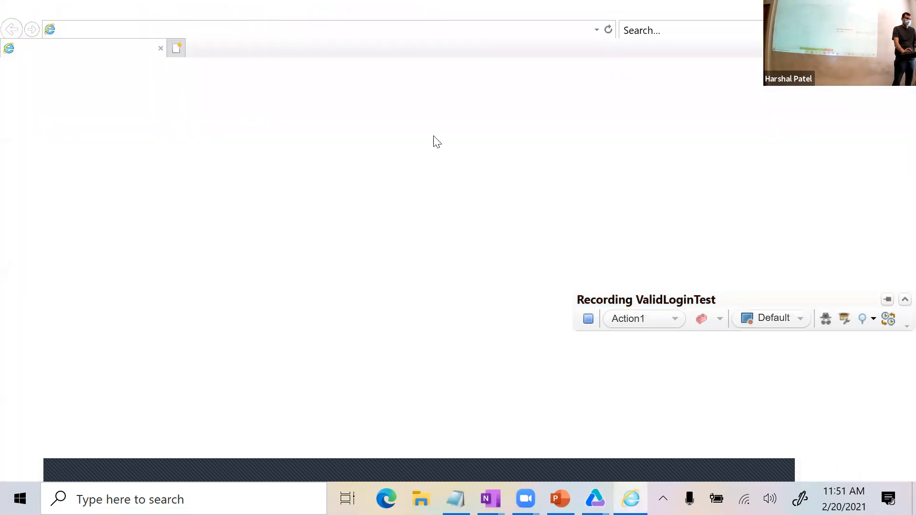
{"action": "type", "text": "hp"}
{"action": "key", "text": "Tab"}
{"action": "type", "text": "••"}
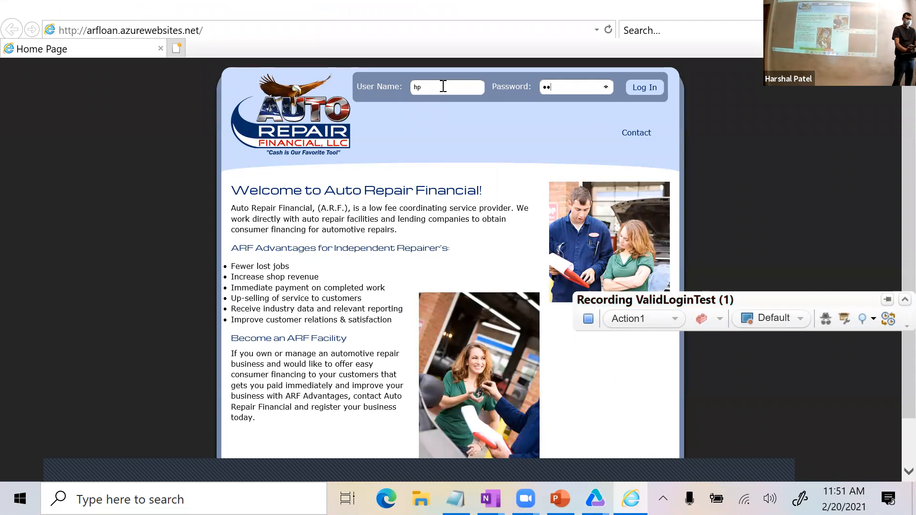
{"action": "left_click", "coordinate": [639, 89]}
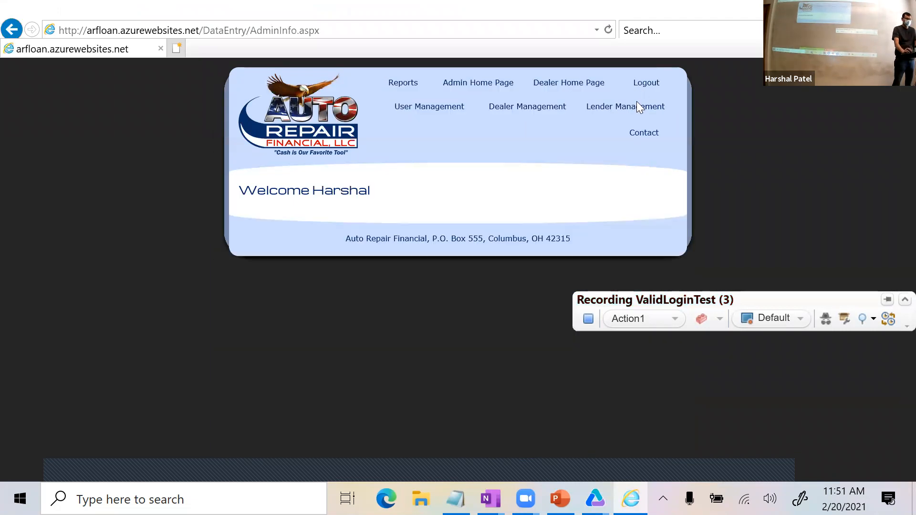
Search Dealer Management for 'germ' with Show All ticked, listing four dealer records.
{"action": "left_click", "coordinate": [494, 107]}
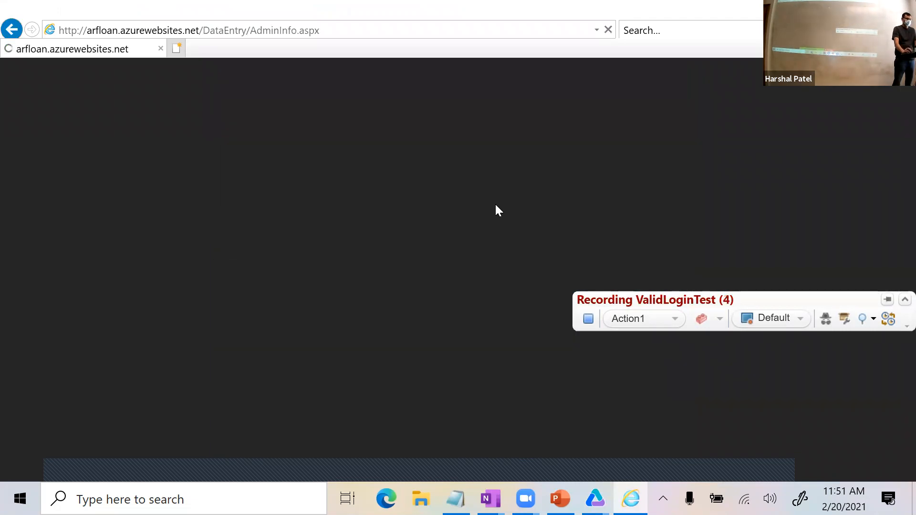
{"action": "type", "text": "germain"}
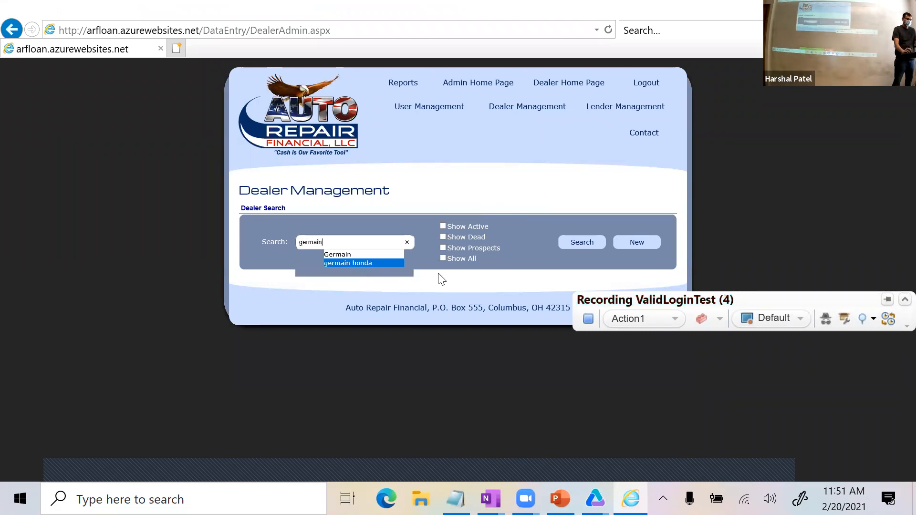
{"action": "left_click", "coordinate": [445, 257]}
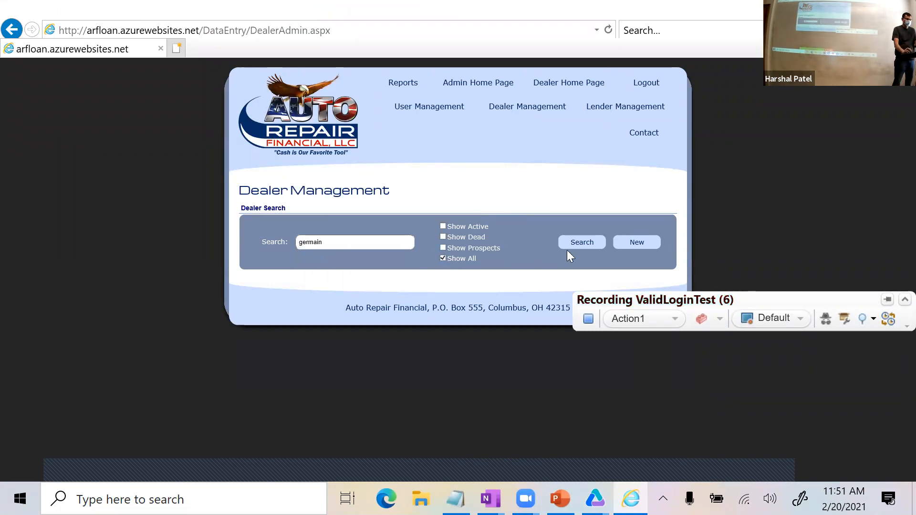
{"action": "left_click", "coordinate": [580, 251]}
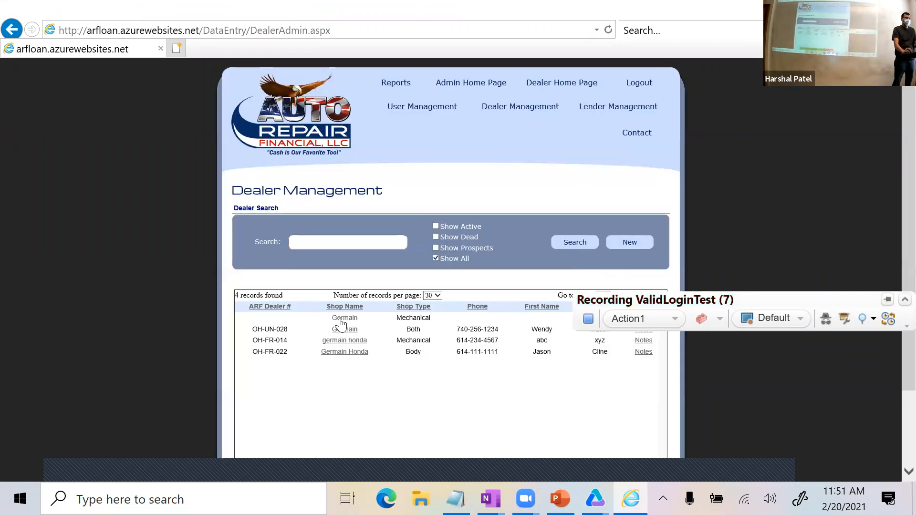
{"action": "scroll", "coordinate": [362, 408], "scroll_direction": "down", "scroll_amount": 1}
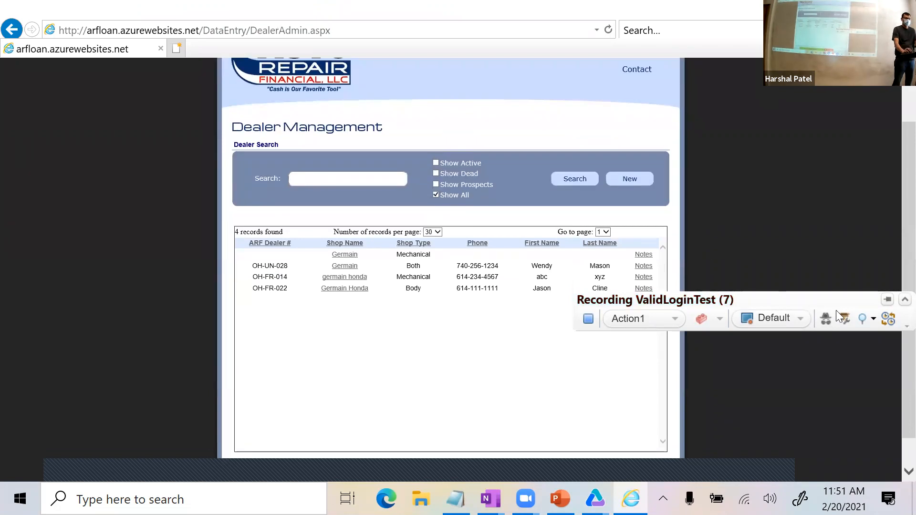
{"action": "left_click", "coordinate": [869, 318]}
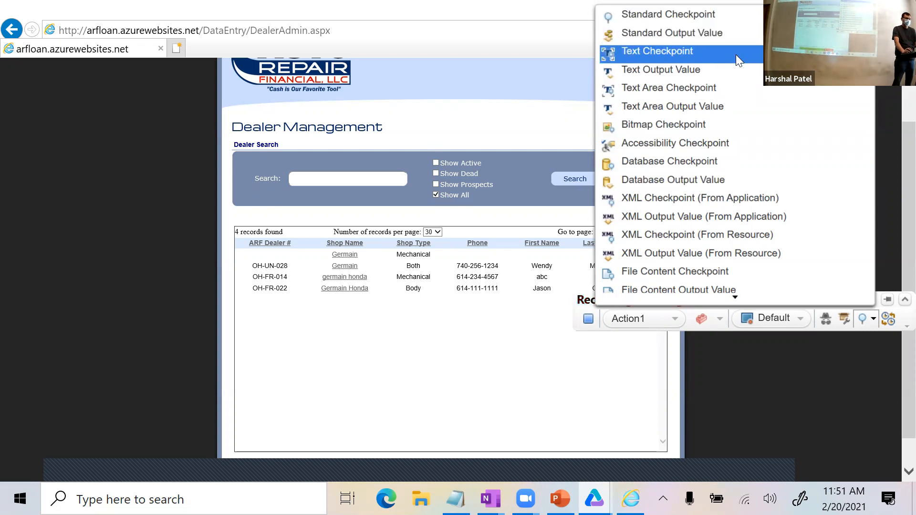
Add a Standard Checkpoint on the Germain Honda link that checks only innertext and text, not href or html tag.
{"action": "left_click", "coordinate": [727, 19]}
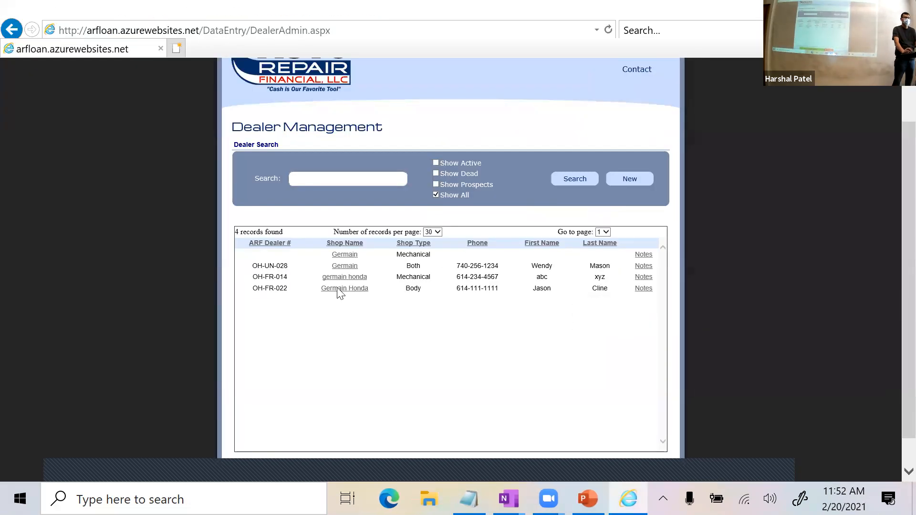
{"action": "left_click", "coordinate": [338, 289]}
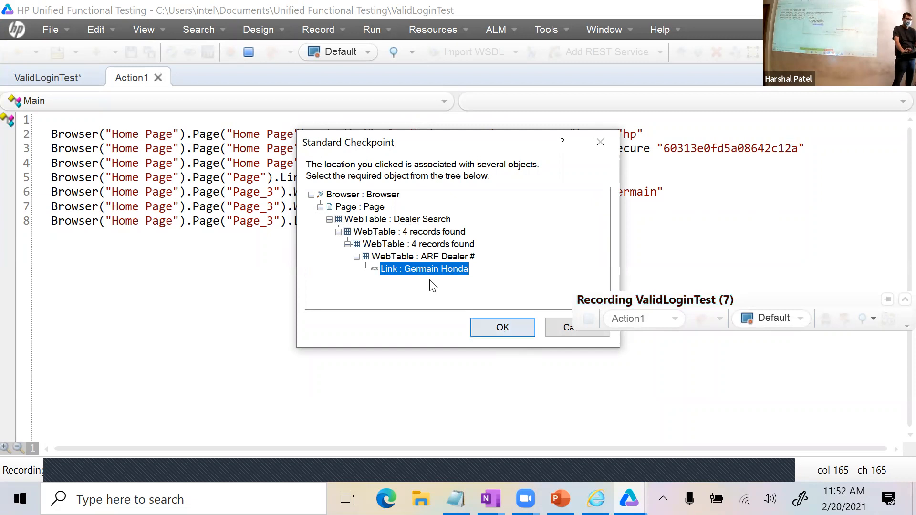
{"action": "left_click", "coordinate": [485, 327]}
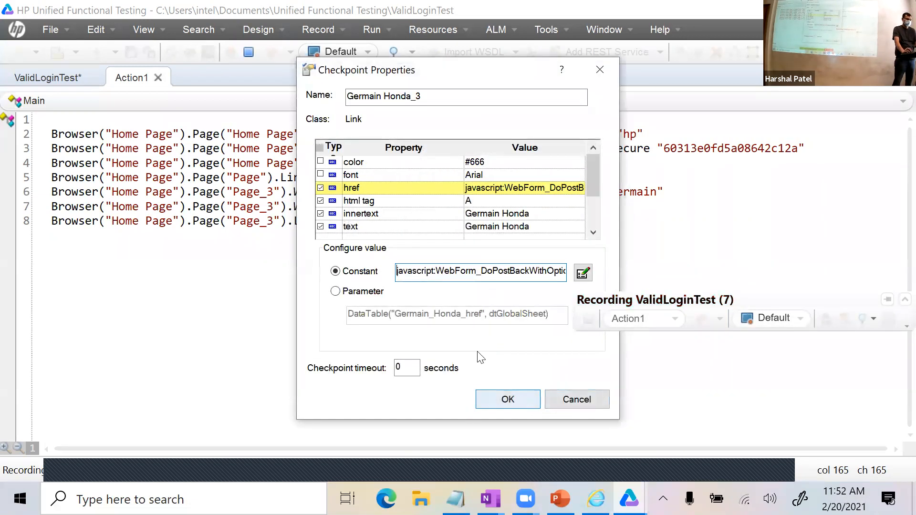
{"action": "left_click", "coordinate": [321, 188]}
{"action": "left_click", "coordinate": [321, 201]}
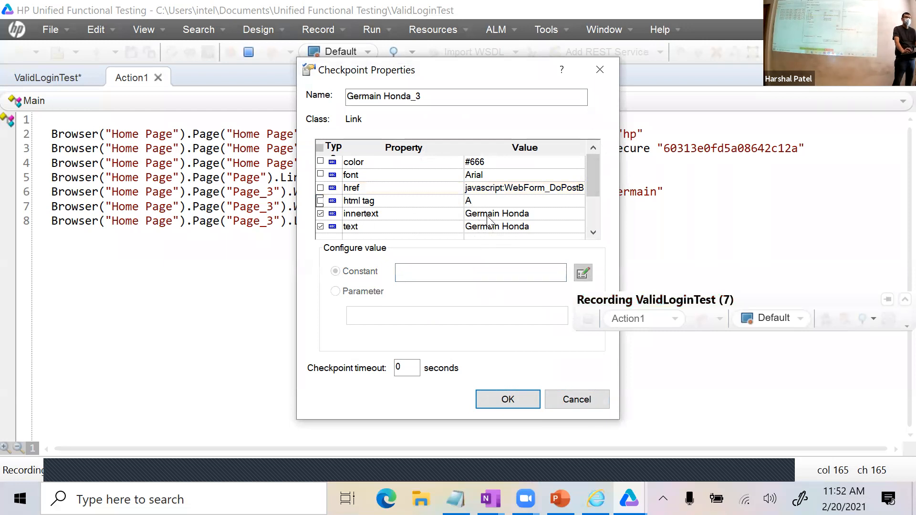
{"action": "left_click", "coordinate": [509, 399]}
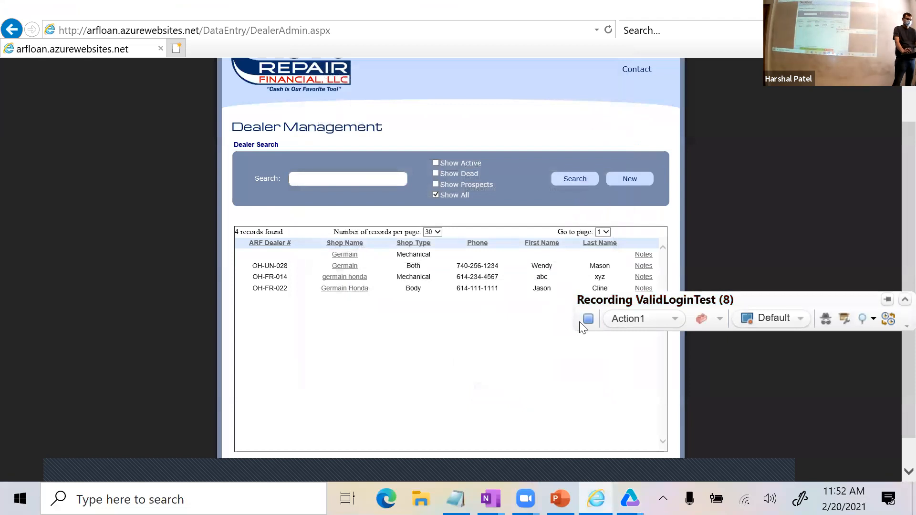
Close the browser, stop recording, and run ValidLoginTest to produce the passing Res17 results.
{"action": "left_click", "coordinate": [902, 10]}
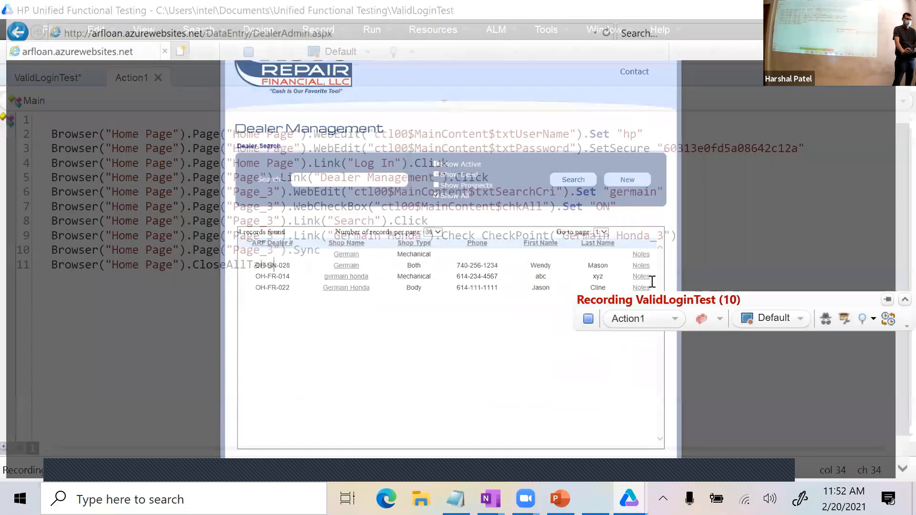
{"action": "left_click", "coordinate": [593, 319]}
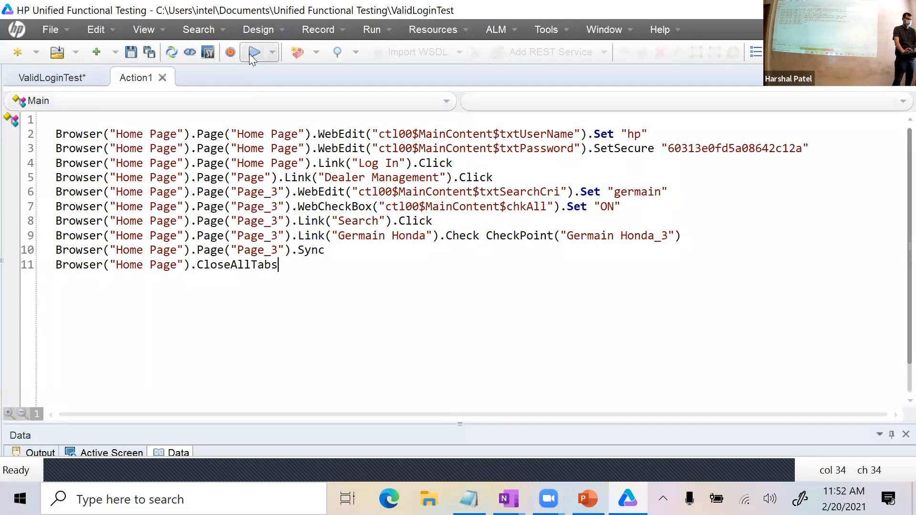
{"action": "left_click", "coordinate": [250, 52]}
{"action": "left_click", "coordinate": [565, 299]}
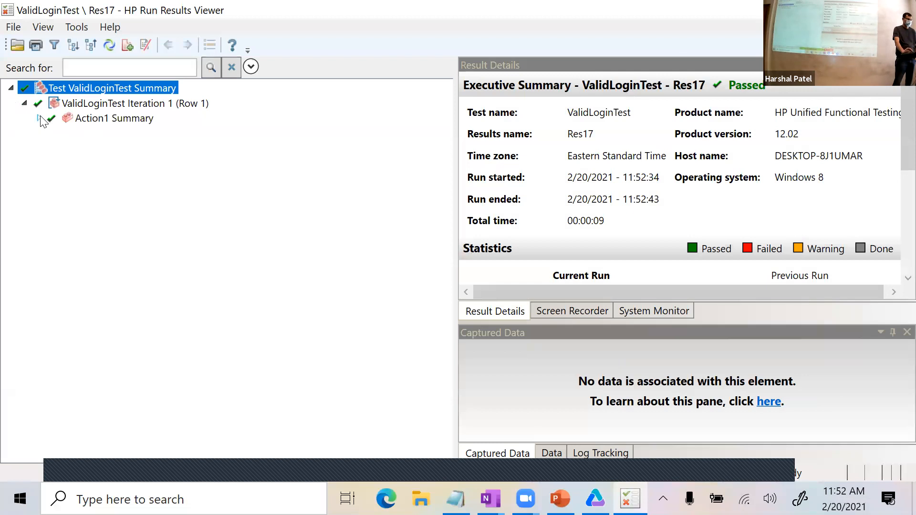
Expand Home Page > Page_3 > Germain Honda to view the passed Germain Honda_3 checkpoint, then close the results.
{"action": "left_click", "coordinate": [51, 133]}
{"action": "left_click", "coordinate": [66, 179]}
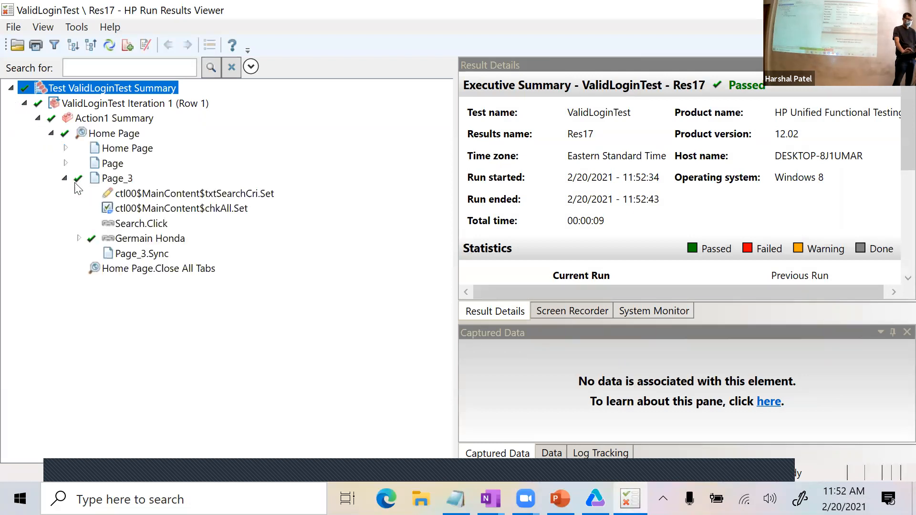
{"action": "left_click", "coordinate": [79, 239]}
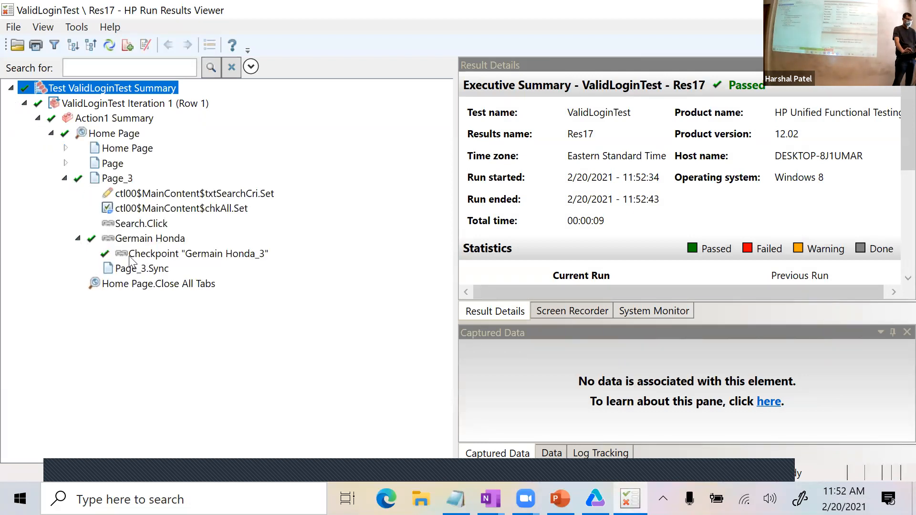
{"action": "left_click", "coordinate": [132, 257]}
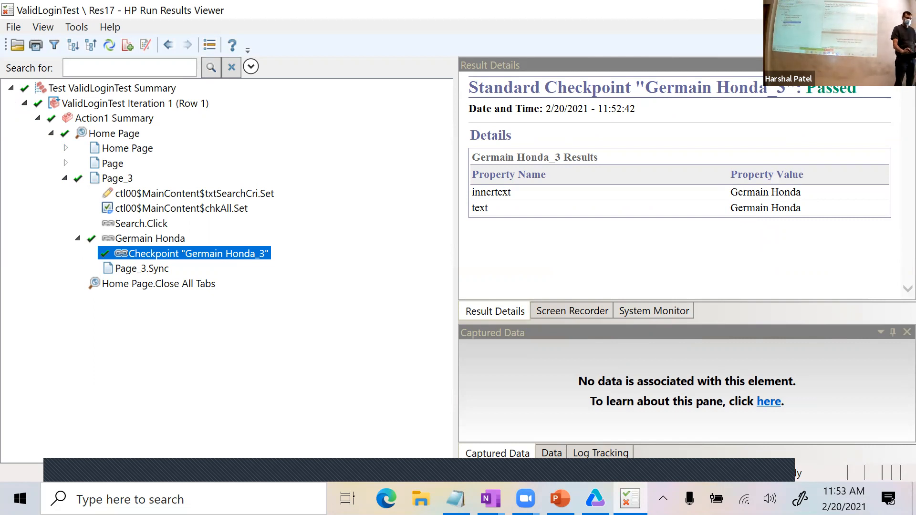
{"action": "left_click", "coordinate": [903, 9]}
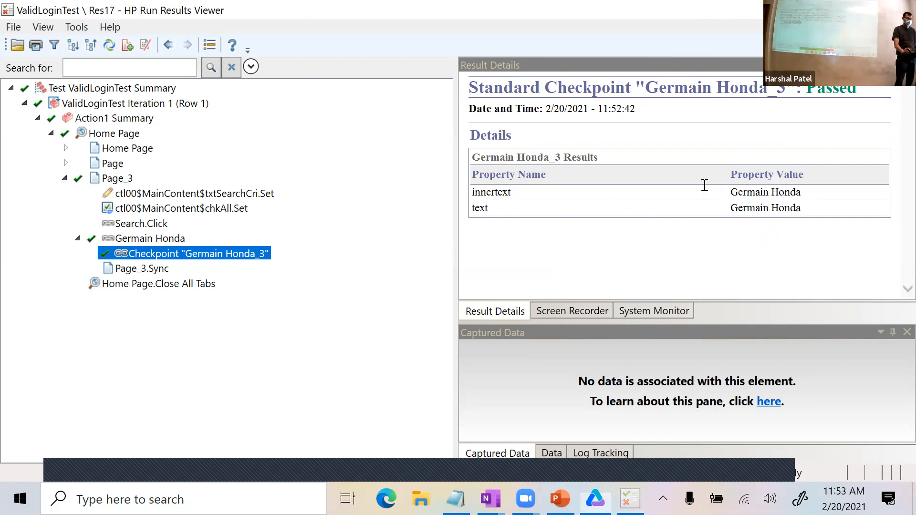
{"action": "left_click", "coordinate": [551, 276]}
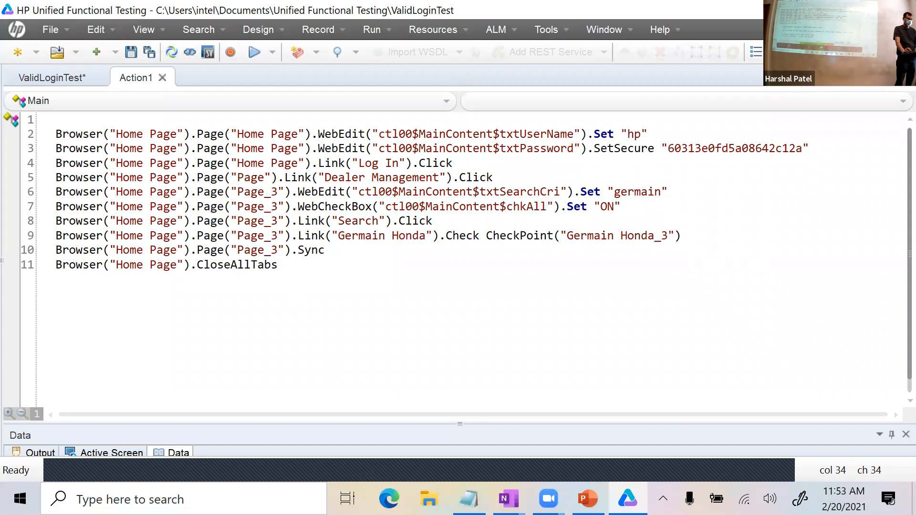
Inspect the Loan Calculator script's '$ 30' checkpoint in the Object Repository, then bring up the checkpoint types slide.
{"action": "key", "text": "alt+Tab"}
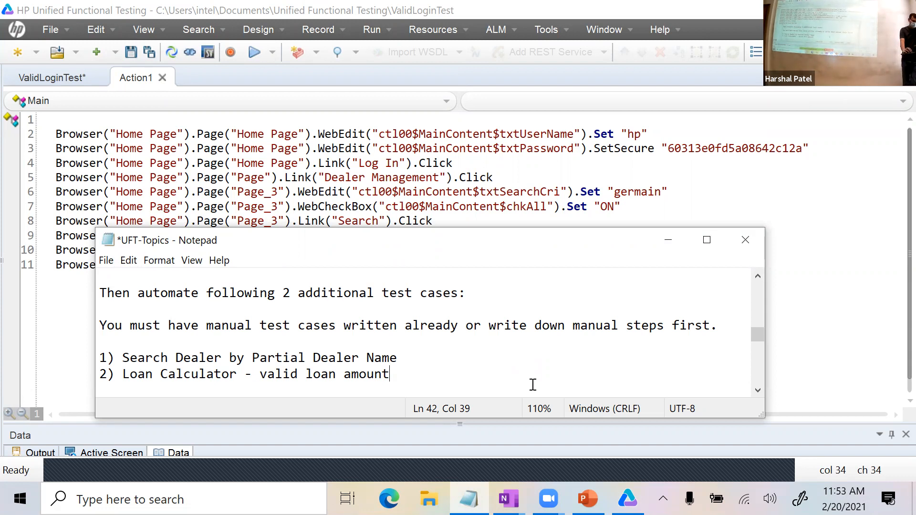
{"action": "left_click", "coordinate": [753, 443]}
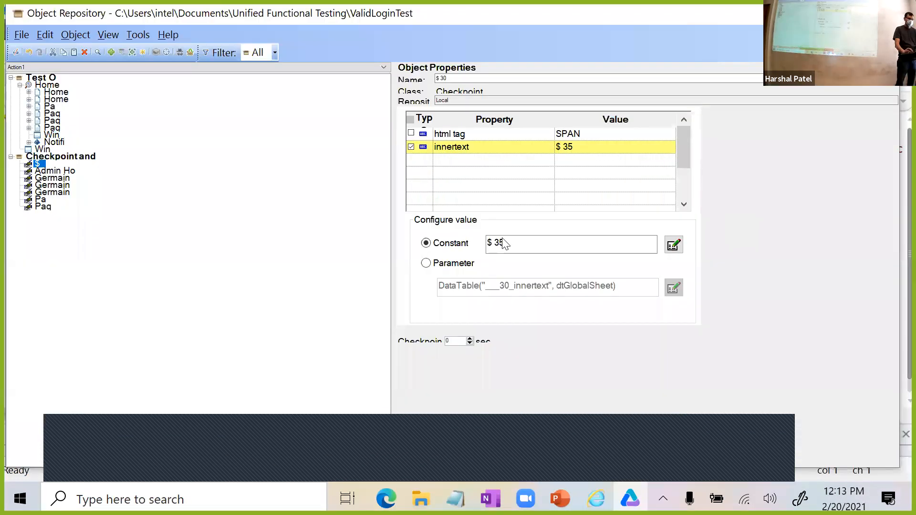
{"action": "left_click", "coordinate": [883, 13]}
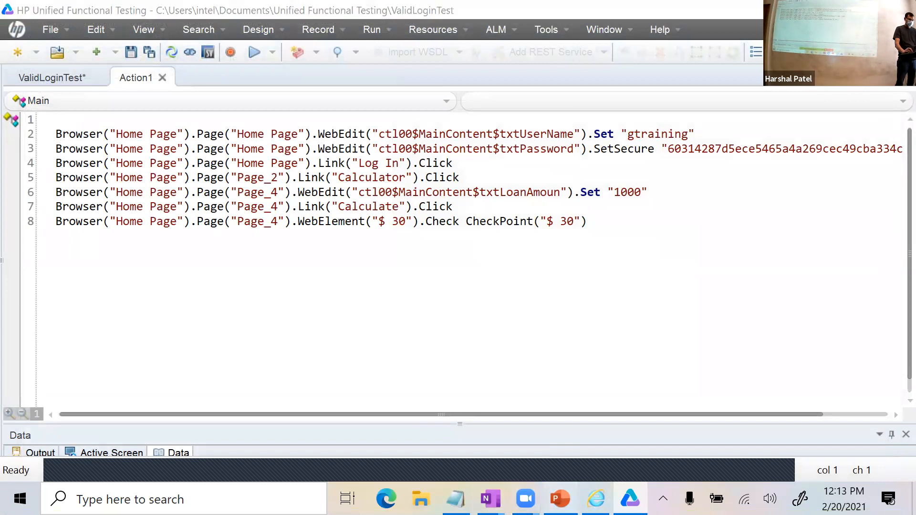
{"action": "left_click", "coordinate": [560, 499]}
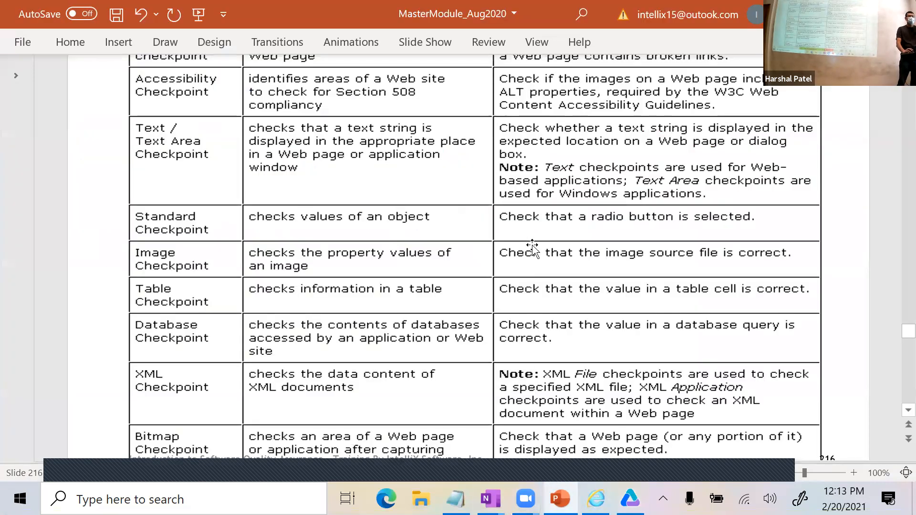